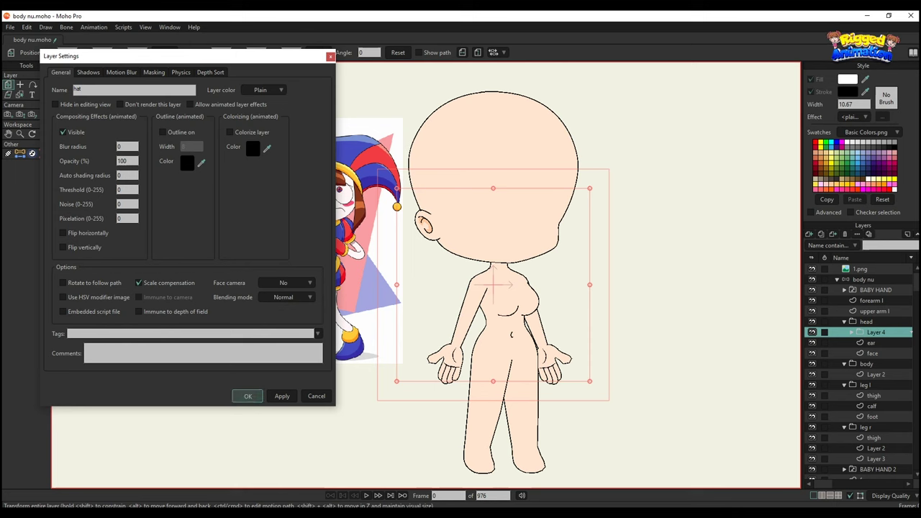
# Name the new group layer in the head group hat and make the vector layer inside it active
pyautogui.press('Return')
pyautogui.click(852, 333)
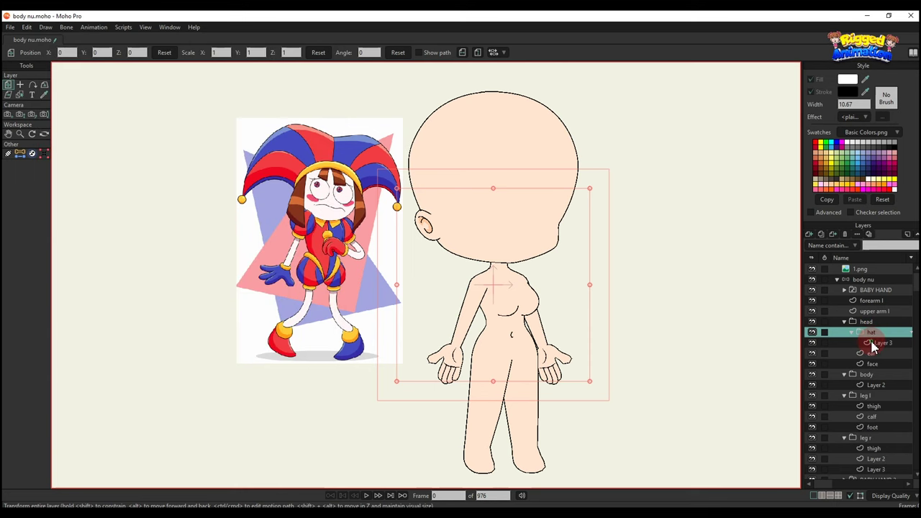
pyautogui.click(873, 343)
# Draw a closed, arched headband shape across the forehead with the Add Point tool
pyautogui.click(31, 85)
pyautogui.scroll(4, 461, 166)
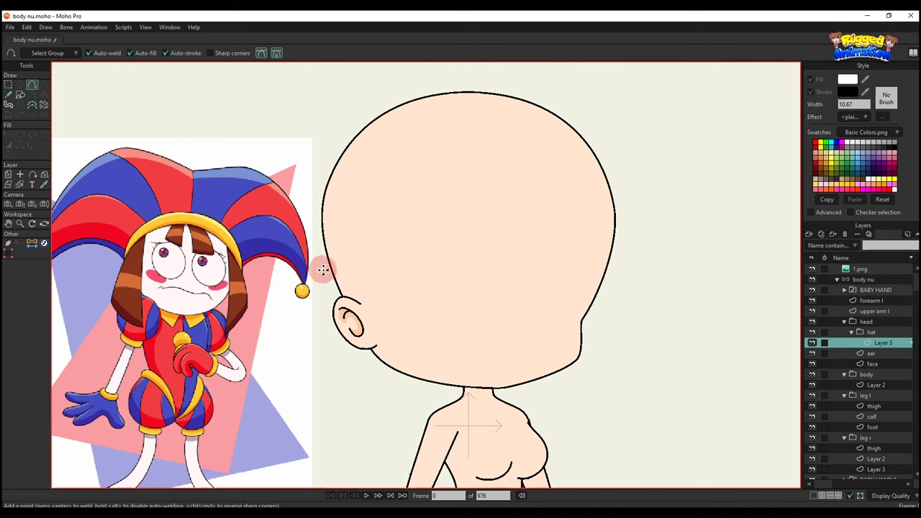
pyautogui.moveTo(323, 269)
pyautogui.mouseDown()
pyautogui.moveTo(483, 165)
pyautogui.moveTo(470, 185)
pyautogui.moveTo(528, 194)
pyautogui.moveTo(619, 245)
pyautogui.moveTo(466, 149)
pyautogui.moveTo(323, 268)
pyautogui.mouseUp()
pyautogui.press('c')
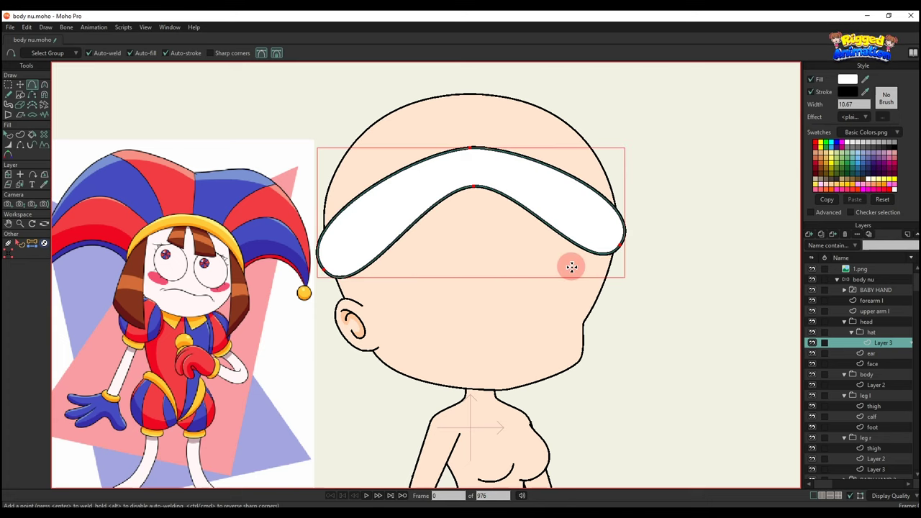
# Peak the headband's two end points into sharp corners
pyautogui.click(636, 250)
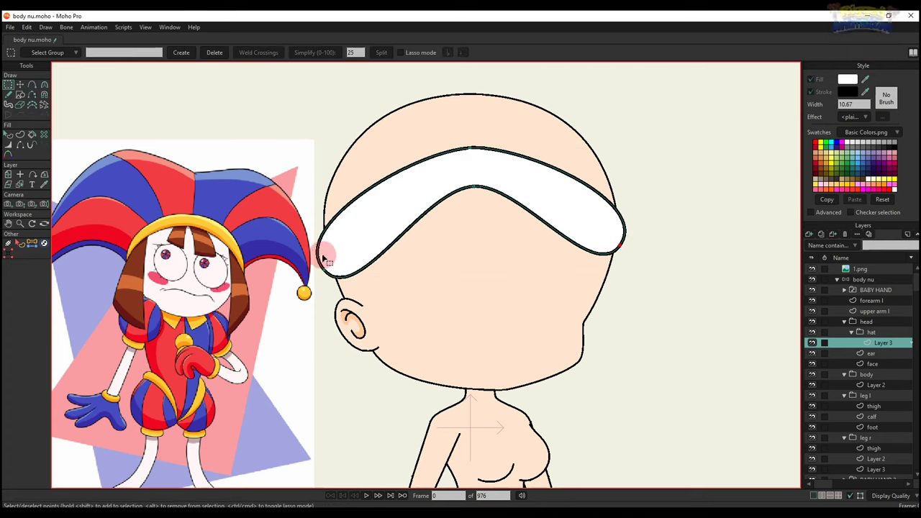
pyautogui.click(133, 52)
pyautogui.click(153, 54)
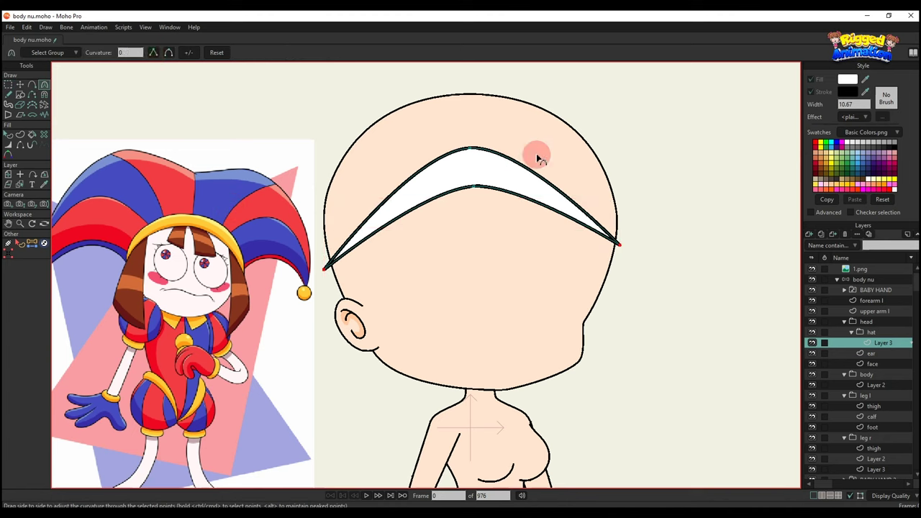
# Increase the curvature of the headband's middle points so its upper and lower edges arch more roundly
pyautogui.press('t')
pyautogui.click(601, 139)
pyautogui.press('c')
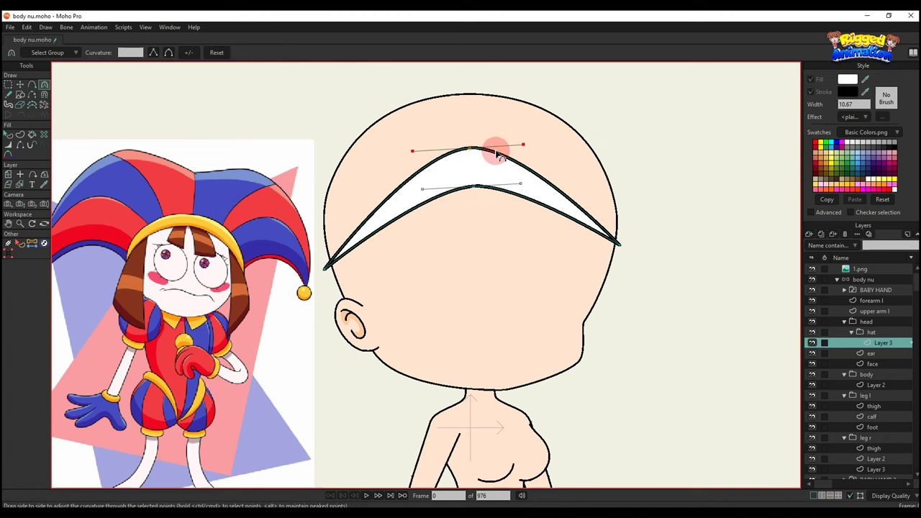
pyautogui.moveTo(494, 149); pyautogui.dragTo(640, 196)
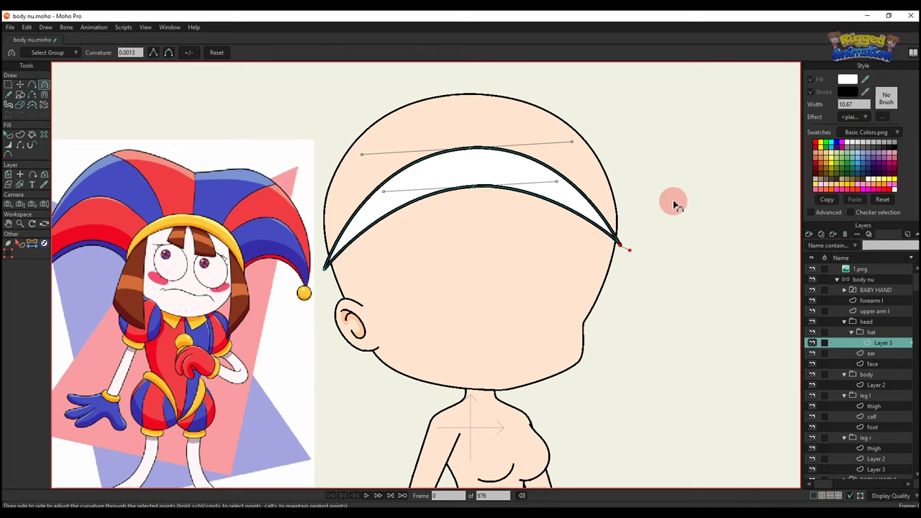
# Select the headband shape and change its fill color to golden yellow
pyautogui.press('g')
pyautogui.click(495, 171)
pyautogui.press('q')
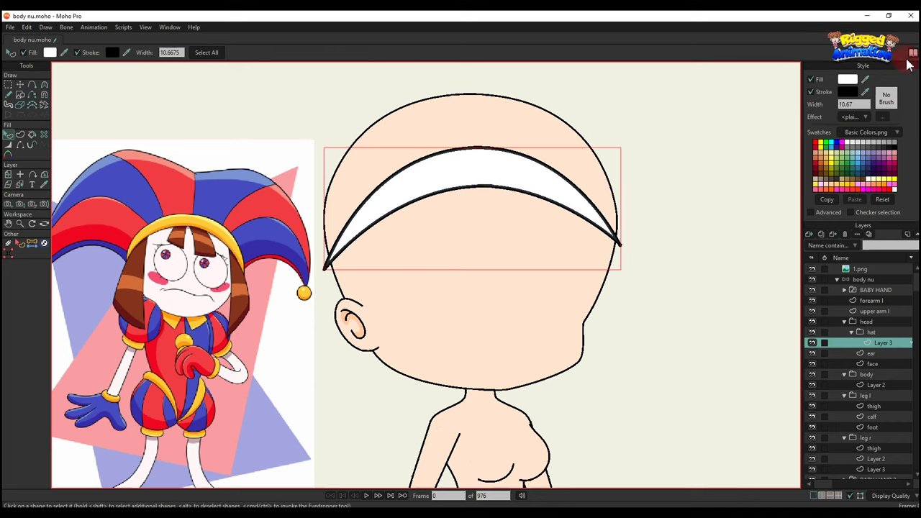
pyautogui.click(849, 80)
pyautogui.moveTo(814, 338); pyautogui.dragTo(818, 356)
pyautogui.click(828, 383)
# Lengthen the middle points' curve handles toward the headband's right end and peak the right tip again
pyautogui.press('g')
pyautogui.click(669, 246)
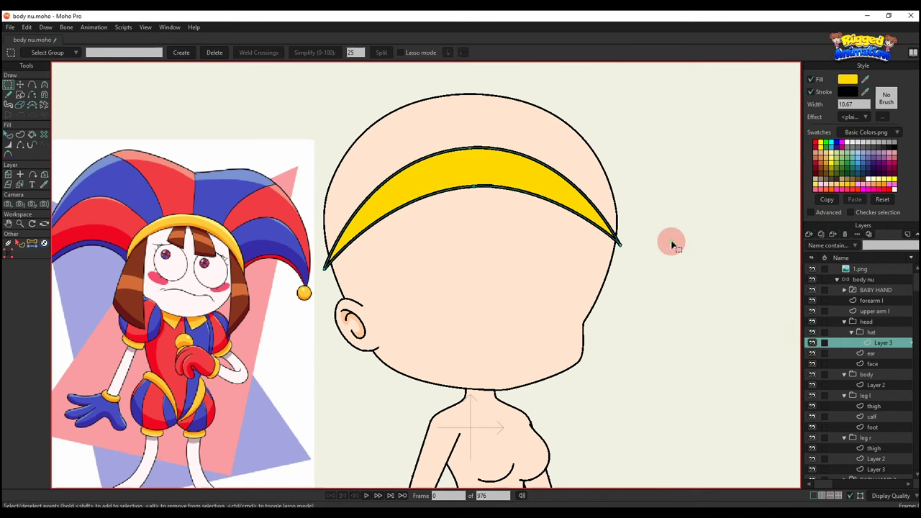
pyautogui.press('t')
pyautogui.moveTo(558, 146); pyautogui.dragTo(597, 144)
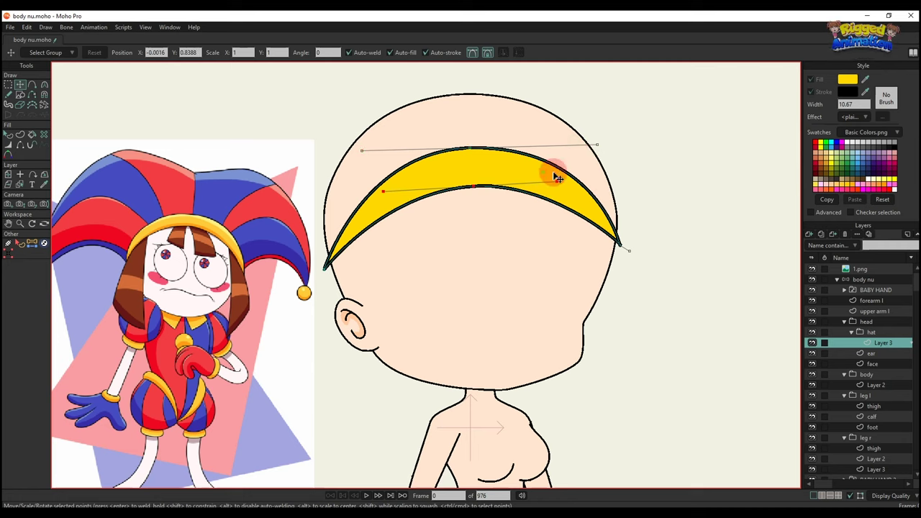
pyautogui.moveTo(551, 170); pyautogui.dragTo(576, 185)
pyautogui.moveTo(614, 239)
pyautogui.mouseDown()
pyautogui.moveTo(623, 245)
pyautogui.moveTo(616, 230)
pyautogui.mouseUp()
pyautogui.press('c')
pyautogui.click(217, 53)
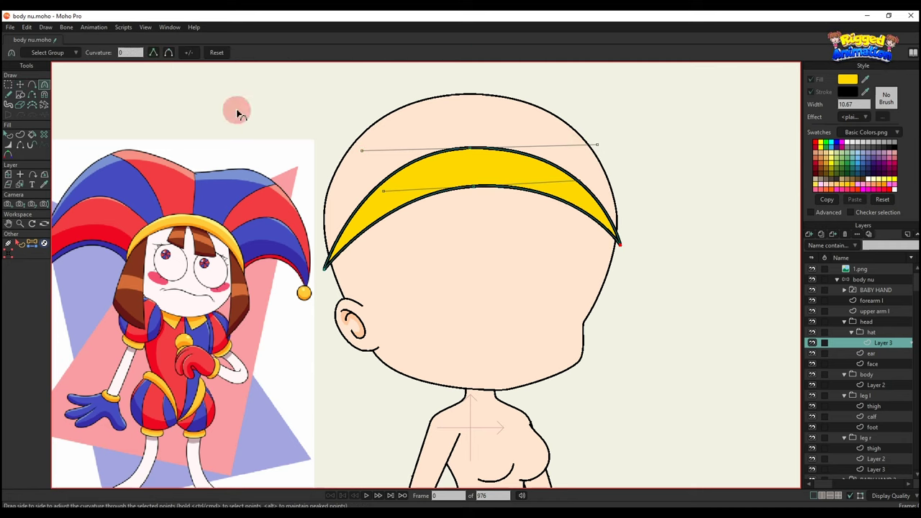
# Pull the handles of the headband's middle points outward on both sides to make the arch broader and fuller
pyautogui.press('q')
pyautogui.scroll(-4, 515, 228)
pyautogui.scroll(4, 517, 225)
pyautogui.press('t')
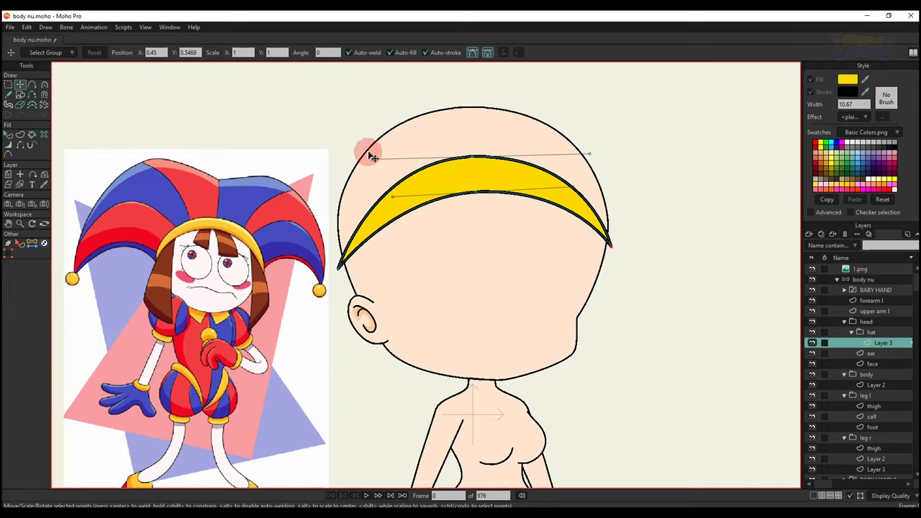
pyautogui.moveTo(369, 155); pyautogui.dragTo(368, 162)
pyautogui.moveTo(581, 184); pyautogui.dragTo(601, 189)
pyautogui.moveTo(412, 199); pyautogui.dragTo(340, 169)
pyautogui.moveTo(589, 152); pyautogui.dragTo(617, 159)
pyautogui.moveTo(337, 158); pyautogui.dragTo(326, 172)
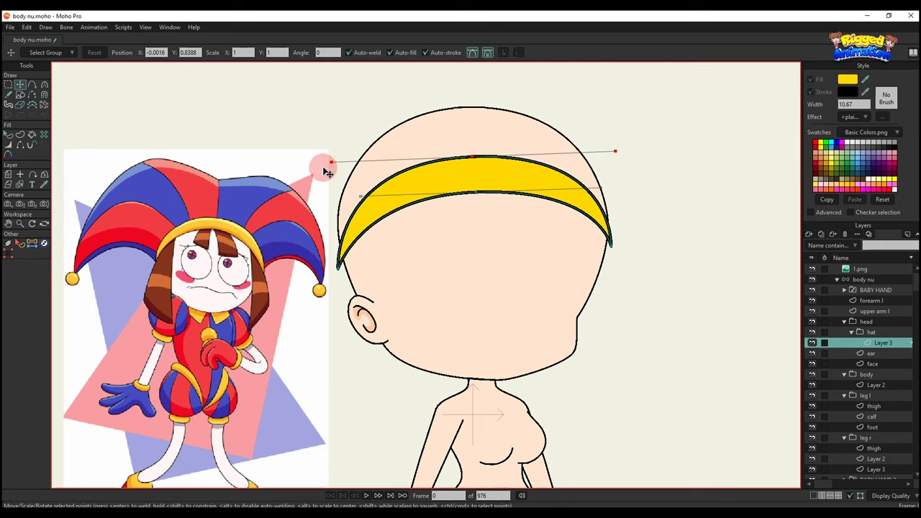
# Select the headband shape and set its stroke width to 6.40
pyautogui.press('q')
pyautogui.click(518, 226)
pyautogui.scroll(-2, 518, 226)
pyautogui.scroll(4, 518, 226)
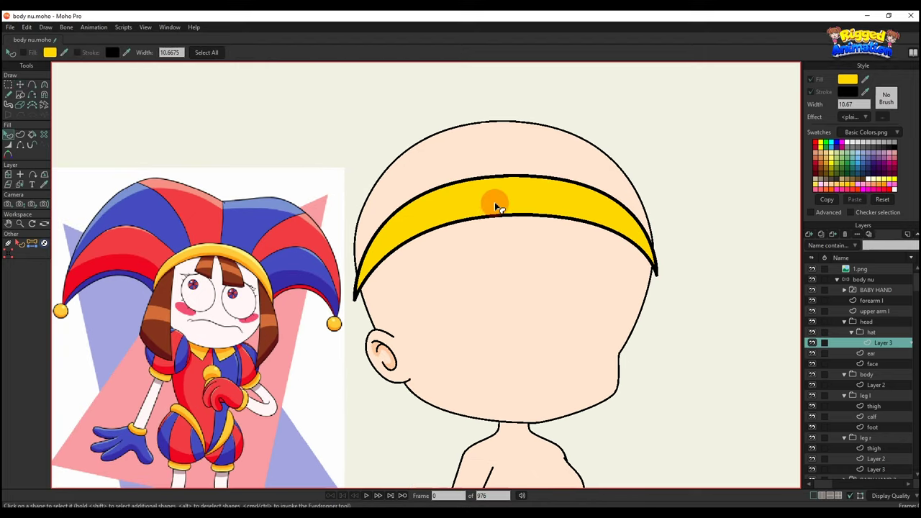
pyautogui.click(495, 207)
pyautogui.moveTo(856, 106); pyautogui.dragTo(785, 99)
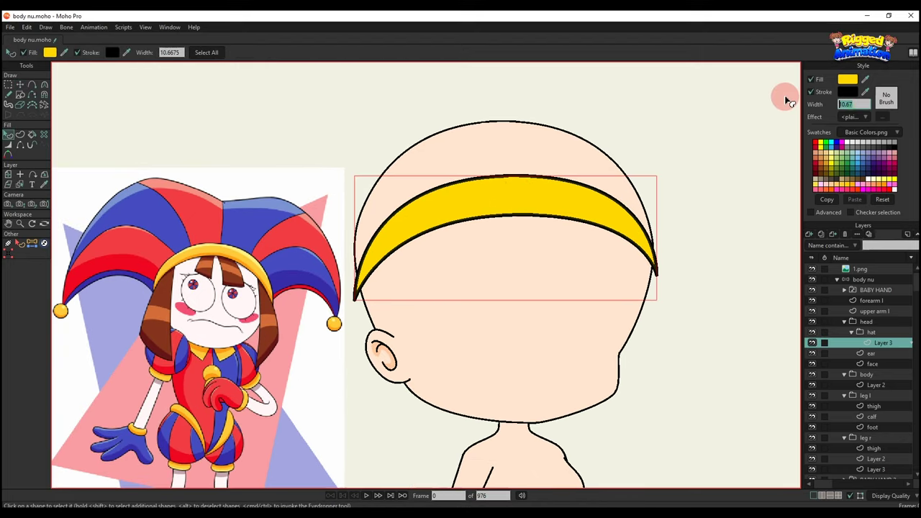
pyautogui.write('6')
pyautogui.press('Return')
pyautogui.scroll(-2, 793, 91)
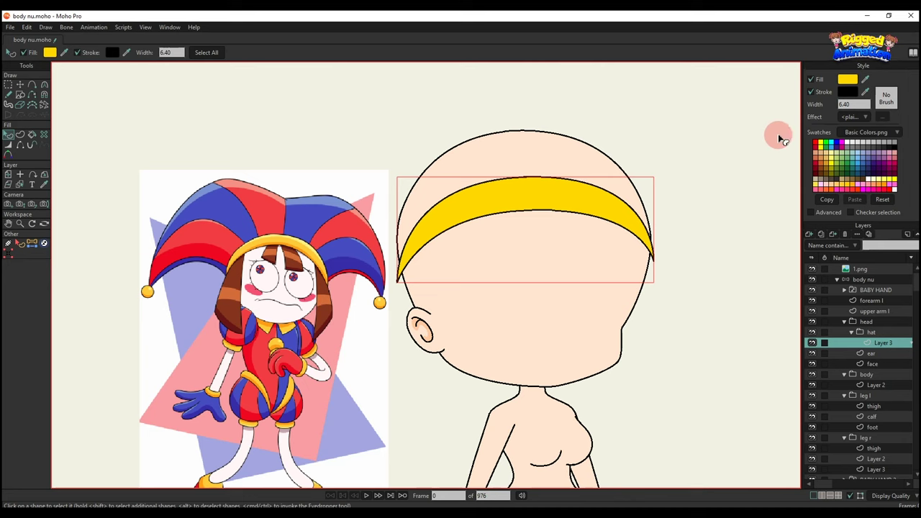
pyautogui.click(711, 240)
# Add a new vector layer to the hat group and place it beneath the headband's layer for drawing
pyautogui.press('a')
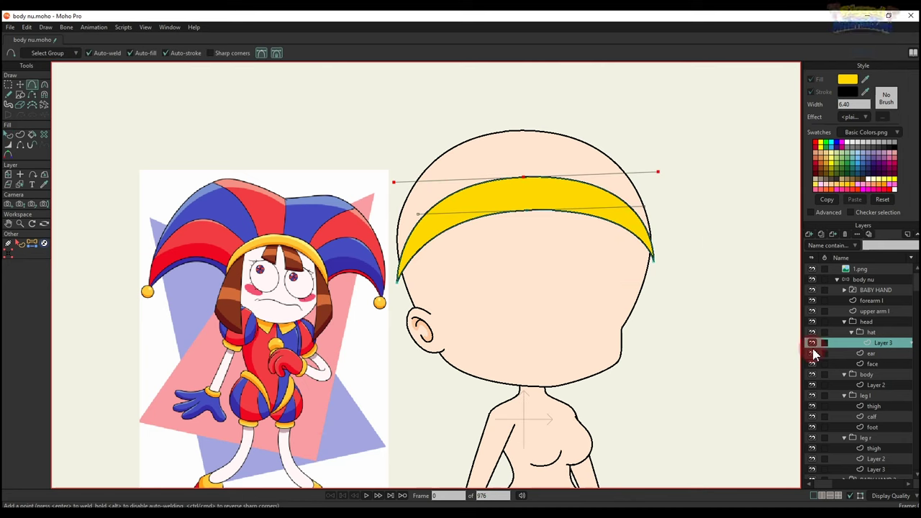
pyautogui.click(810, 238)
pyautogui.click(869, 352)
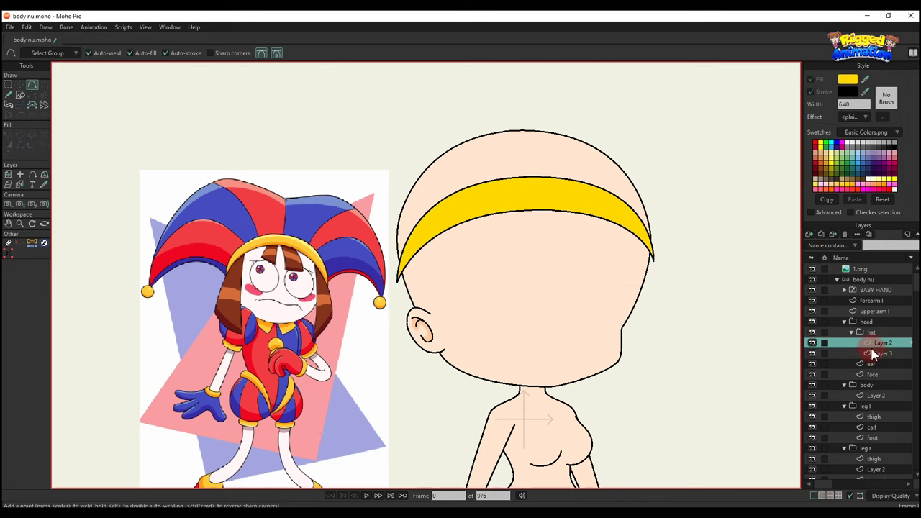
pyautogui.click(880, 353)
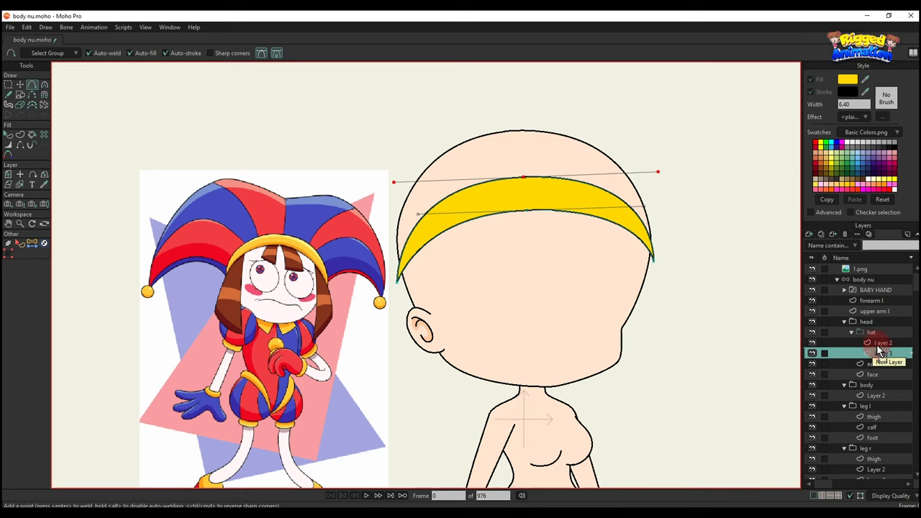
pyautogui.moveTo(871, 347); pyautogui.dragTo(872, 346)
pyautogui.click(882, 353)
# Draw a closed jester-hat flap rising from the headband and hanging past the ear side, then select its two headband points
pyautogui.moveTo(498, 200)
pyautogui.mouseDown()
pyautogui.moveTo(507, 240)
pyautogui.moveTo(536, 158)
pyautogui.moveTo(440, 144)
pyautogui.moveTo(455, 134)
pyautogui.moveTo(392, 212)
pyautogui.moveTo(350, 231)
pyautogui.moveTo(325, 333)
pyautogui.mouseUp()
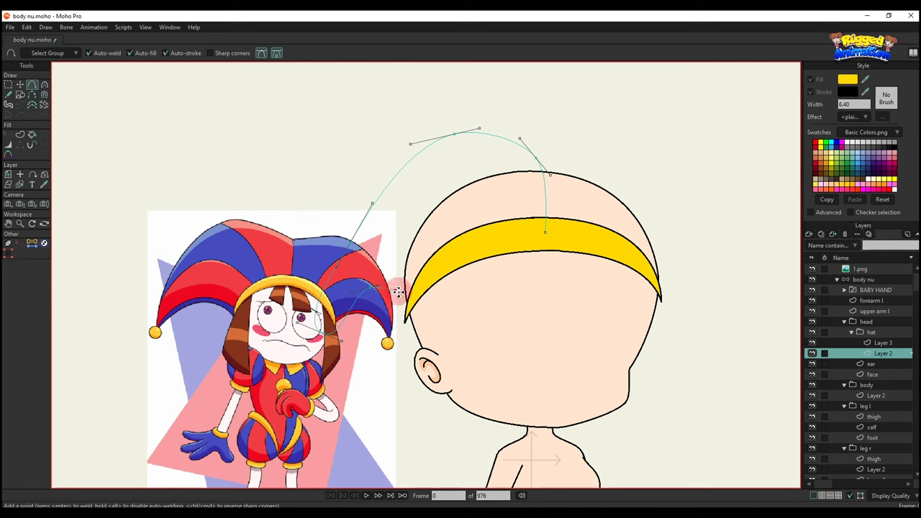
pyautogui.moveTo(414, 294); pyautogui.dragTo(544, 232)
pyautogui.press('g')
pyautogui.moveTo(396, 250); pyautogui.dragTo(644, 358)
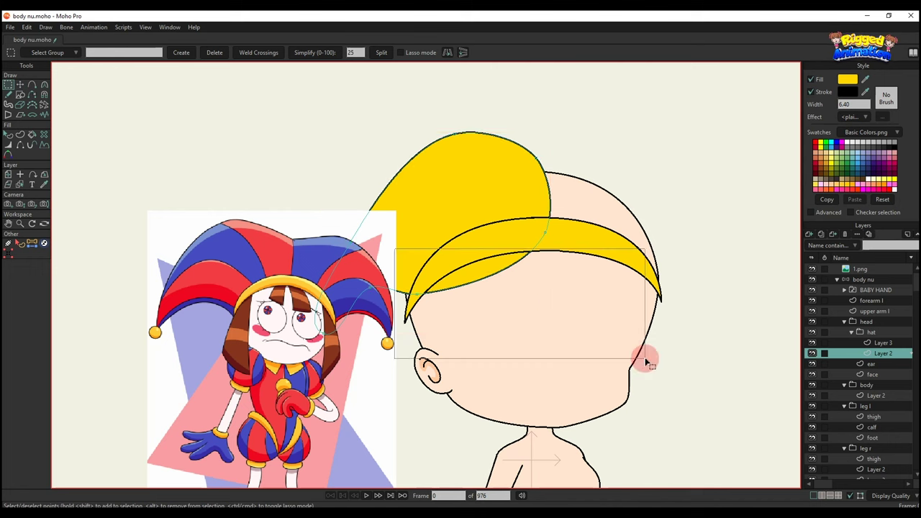
pyautogui.moveTo(528, 218); pyautogui.dragTo(583, 252)
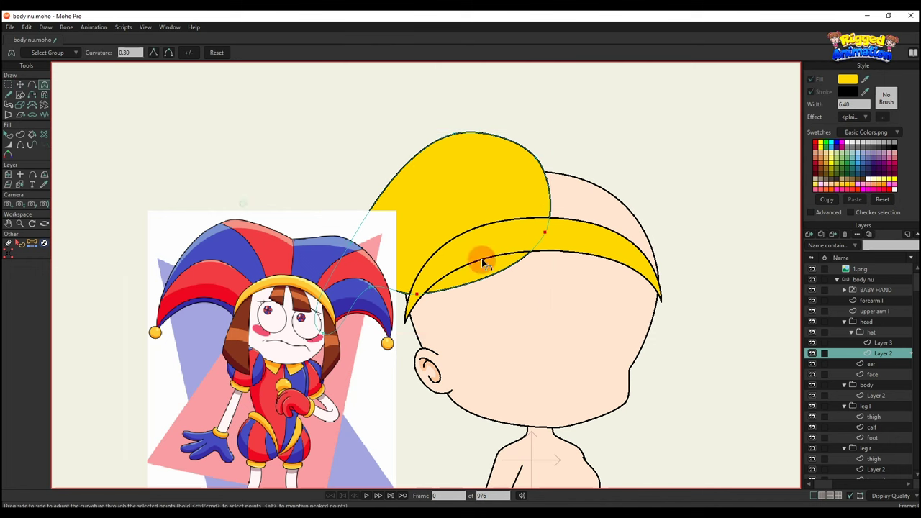
pyautogui.press('t')
pyautogui.scroll(3, 503, 277)
pyautogui.scroll(-3, 439, 228)
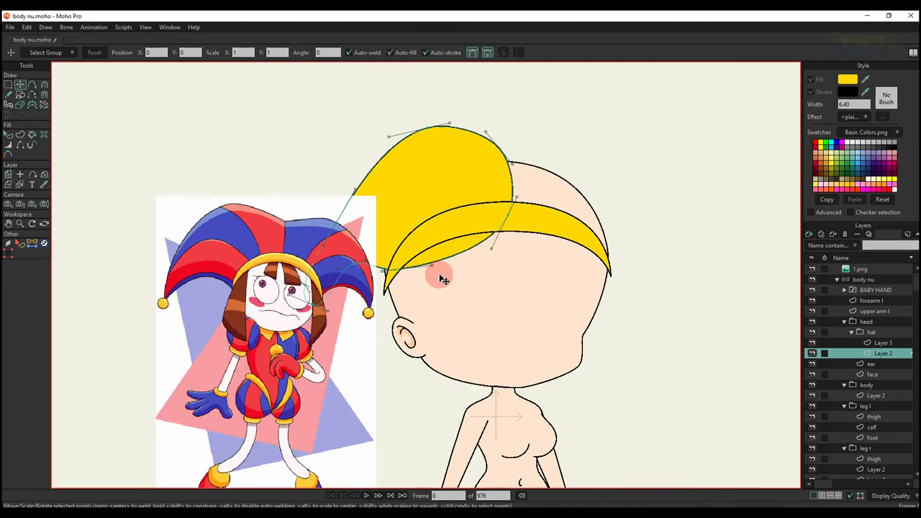
# Move the 1.png reference image layer beneath the body nu layer and return to the flap's layer
pyautogui.click(837, 279)
pyautogui.moveTo(860, 271); pyautogui.dragTo(867, 306)
pyautogui.keyDown('ctrl'); pyautogui.keyDown('alt'); pyautogui.click(400, 190); pyautogui.keyUp('alt'); pyautogui.keyUp('ctrl')
pyautogui.scroll(2, 432, 245)
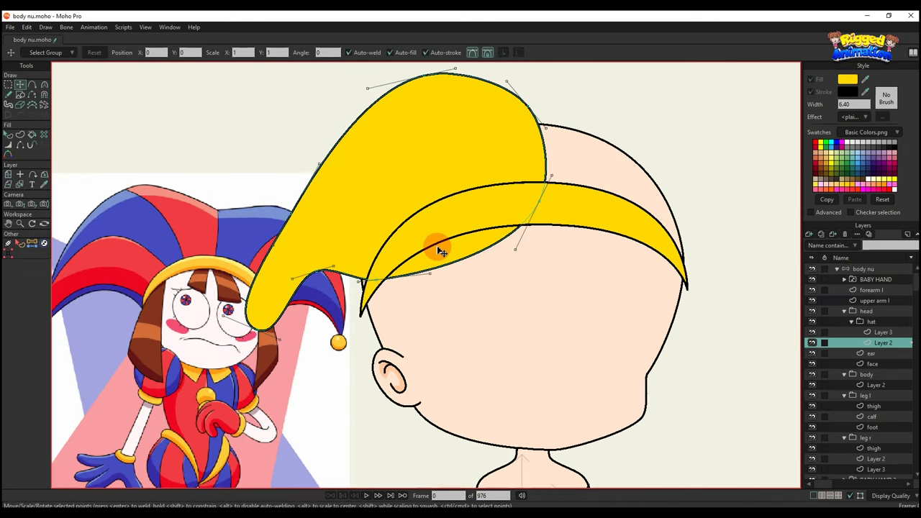
# Reshape the flap's lower edge to follow beneath the headband, placing its lower corner at the headband's left tip
pyautogui.moveTo(423, 232); pyautogui.dragTo(422, 224)
pyautogui.moveTo(514, 247); pyautogui.dragTo(493, 207)
pyautogui.scroll(3, 406, 253)
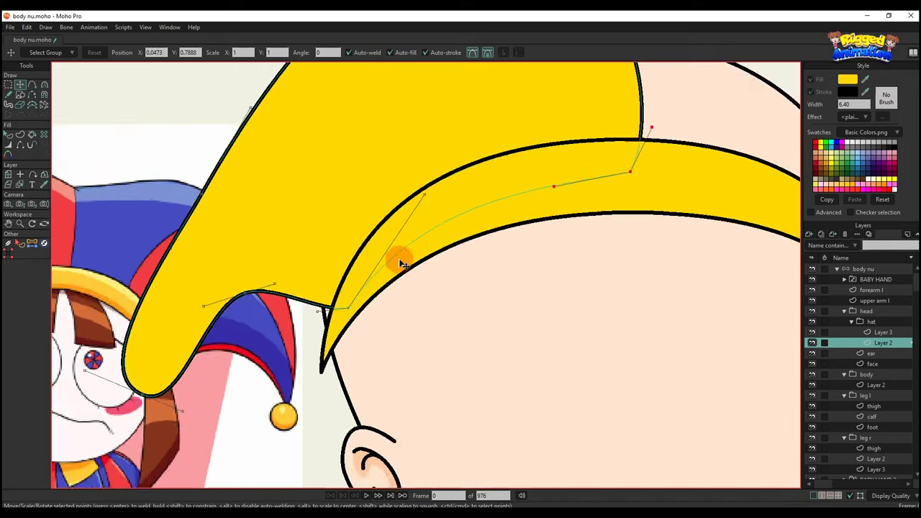
pyautogui.scroll(2, 354, 300)
pyautogui.moveTo(355, 314); pyautogui.dragTo(323, 370)
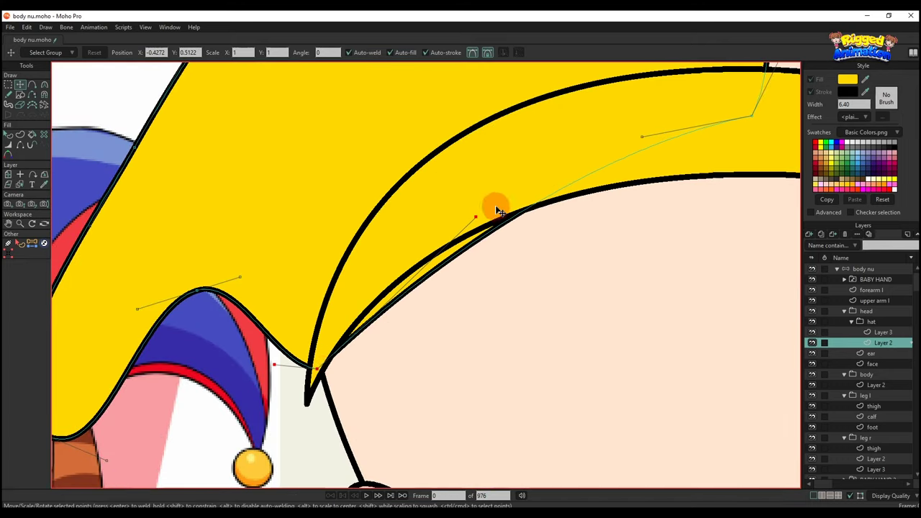
pyautogui.moveTo(493, 205); pyautogui.dragTo(453, 159)
pyautogui.moveTo(272, 367); pyautogui.dragTo(296, 305)
pyautogui.scroll(-3, 295, 308)
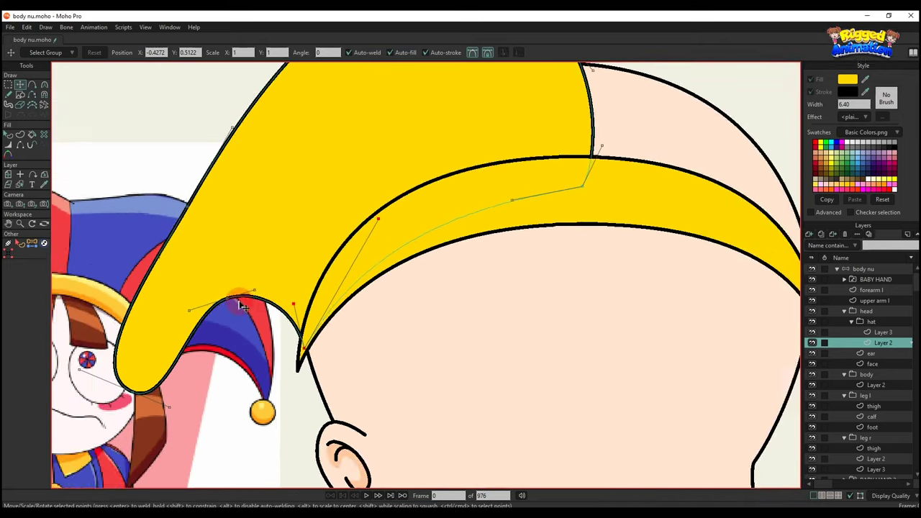
# Peak the point at the flap's hanging end into a sharp tip
pyautogui.scroll(2, 214, 352)
pyautogui.press('c')
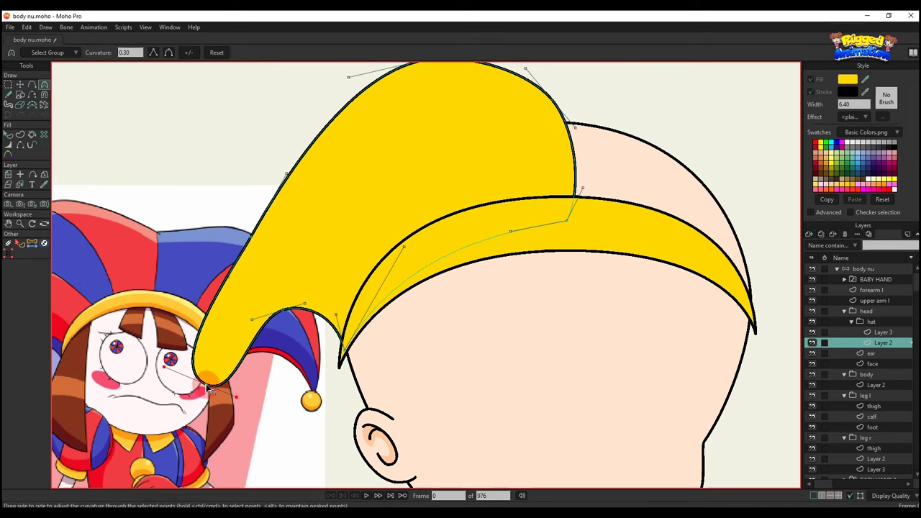
pyautogui.click(153, 55)
pyautogui.scroll(1, 233, 253)
# Adjust the points and handles along the flap's upper outer edge to bulge it farther outward
pyautogui.press('t')
pyautogui.scroll(-2, 407, 175)
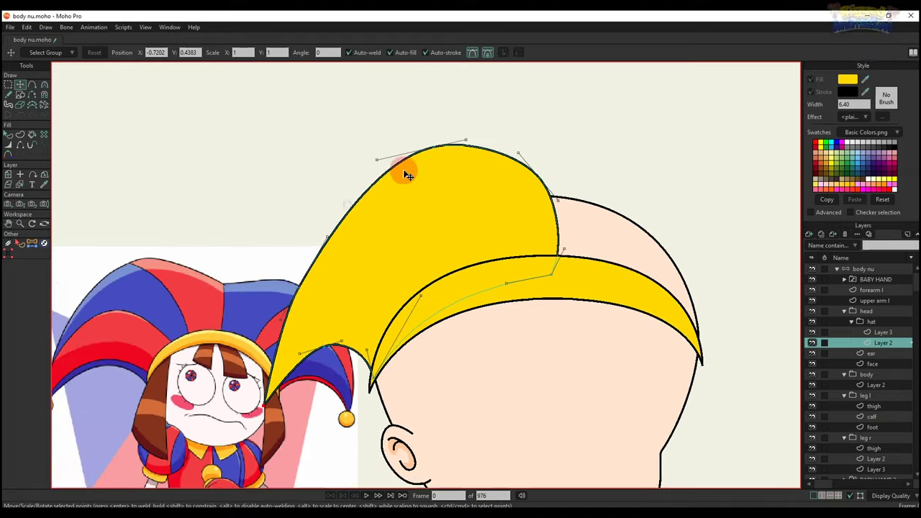
pyautogui.moveTo(415, 154); pyautogui.dragTo(399, 151)
pyautogui.moveTo(325, 245); pyautogui.dragTo(309, 251)
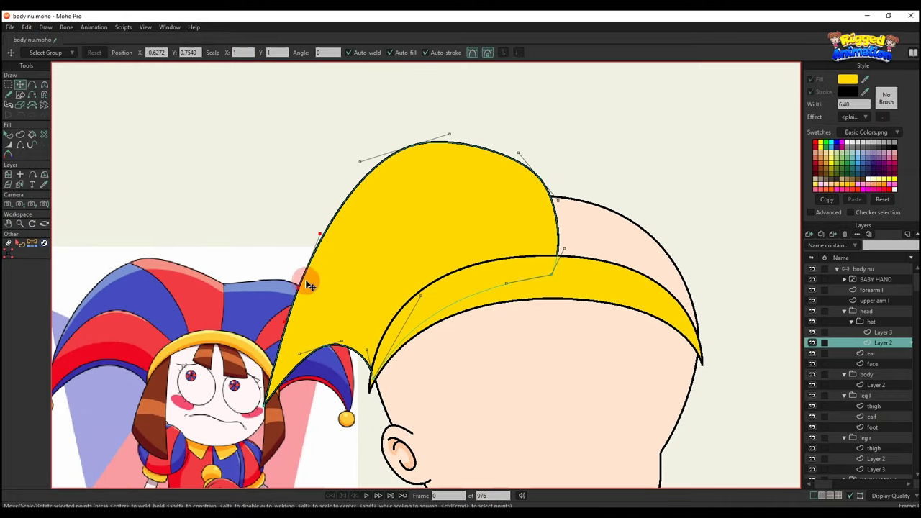
pyautogui.moveTo(309, 286); pyautogui.dragTo(288, 278)
pyautogui.scroll(2, 304, 351)
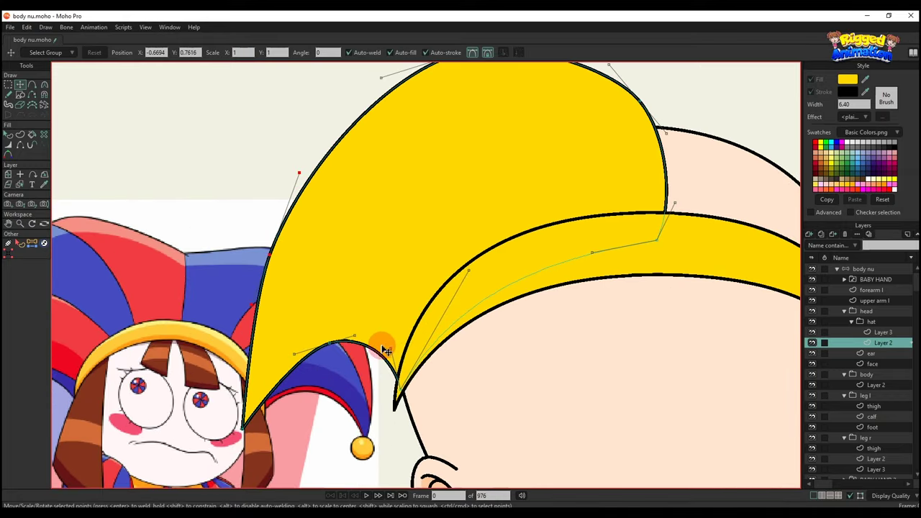
# Move the flap's pointed tip down toward the head and steepen the curve of its inner notch
pyautogui.moveTo(385, 350)
pyautogui.mouseDown()
pyautogui.moveTo(353, 329)
pyautogui.moveTo(300, 346)
pyautogui.moveTo(248, 416)
pyautogui.moveTo(265, 437)
pyautogui.mouseUp()
pyautogui.click(277, 362)
pyautogui.moveTo(307, 362); pyautogui.dragTo(334, 419)
pyautogui.moveTo(351, 312); pyautogui.dragTo(356, 305)
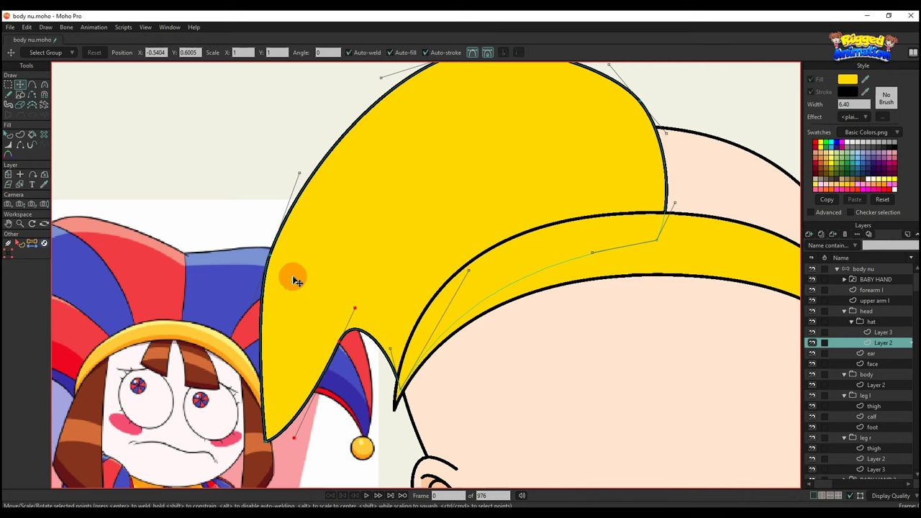
# Reposition the flap's outer side point and its handles so the edge drops steeply to the tip
pyautogui.moveTo(200, 342); pyautogui.dragTo(227, 383)
pyautogui.moveTo(270, 351); pyautogui.dragTo(275, 356)
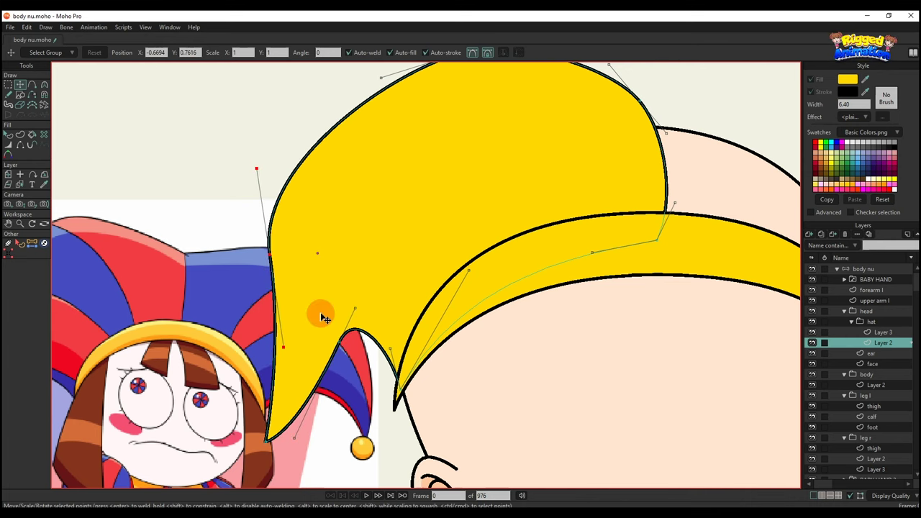
pyautogui.moveTo(321, 314); pyautogui.dragTo(317, 427)
pyautogui.moveTo(253, 281); pyautogui.dragTo(253, 239)
pyautogui.scroll(-2, 249, 275)
pyautogui.moveTo(259, 335); pyautogui.dragTo(250, 351)
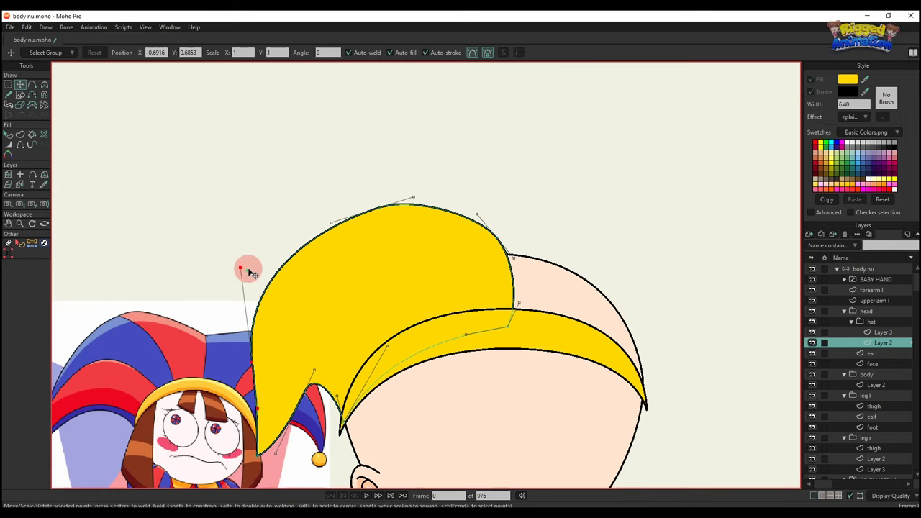
# Raise the flap's crown point and adjust the neighboring handles to round the top
pyautogui.moveTo(247, 270); pyautogui.dragTo(252, 261)
pyautogui.moveTo(341, 226); pyautogui.dragTo(340, 218)
pyautogui.moveTo(424, 211); pyautogui.dragTo(391, 191)
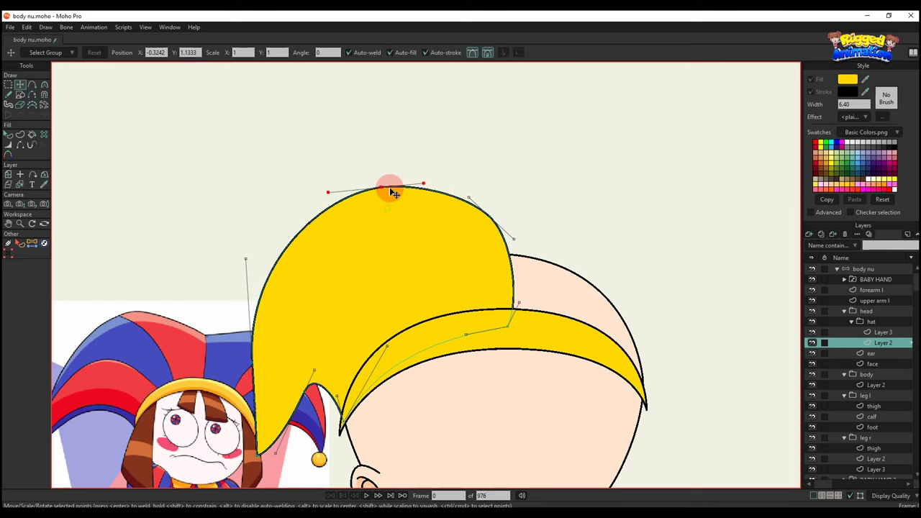
# Fine-tune the curve at the flap's crown point and change the flap's fill color to blue 001EFF
pyautogui.moveTo(334, 188); pyautogui.dragTo(333, 194)
pyautogui.scroll(-4, 492, 225)
pyautogui.press('q')
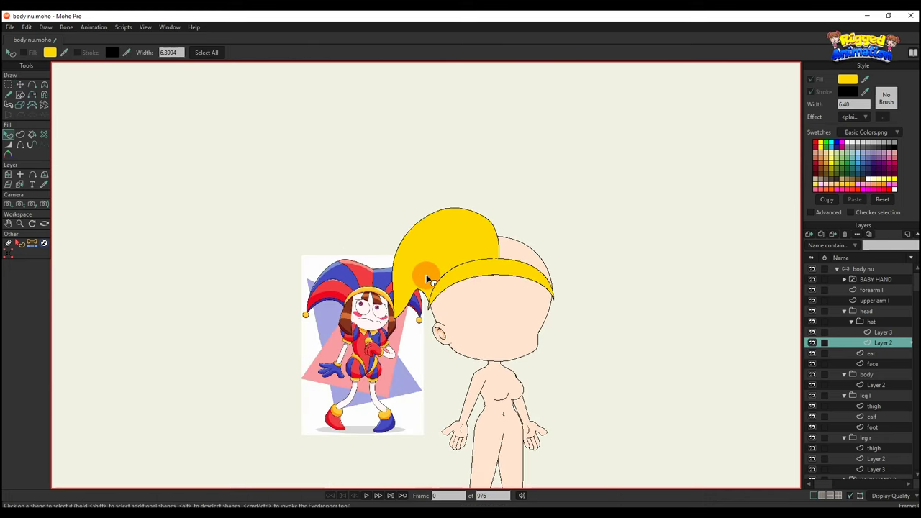
pyautogui.scroll(2, 427, 263)
pyautogui.click(435, 260)
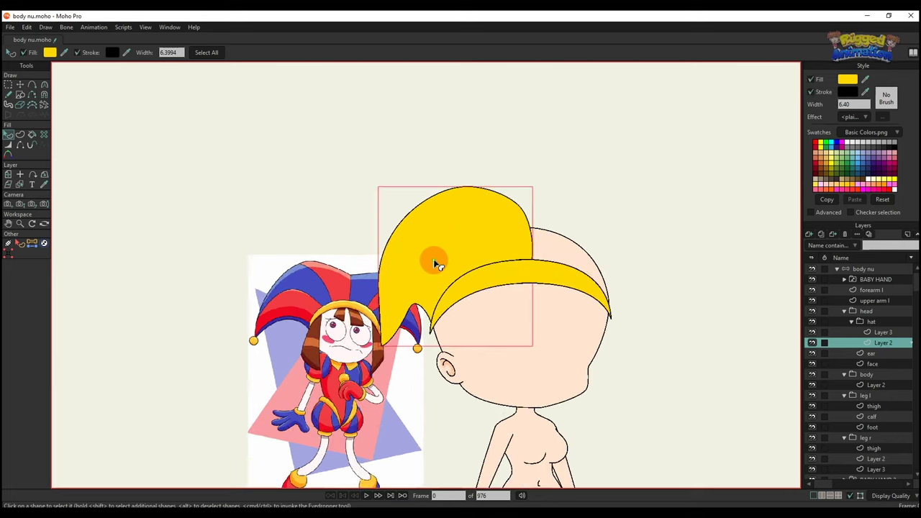
pyautogui.click(853, 81)
pyautogui.click(811, 290)
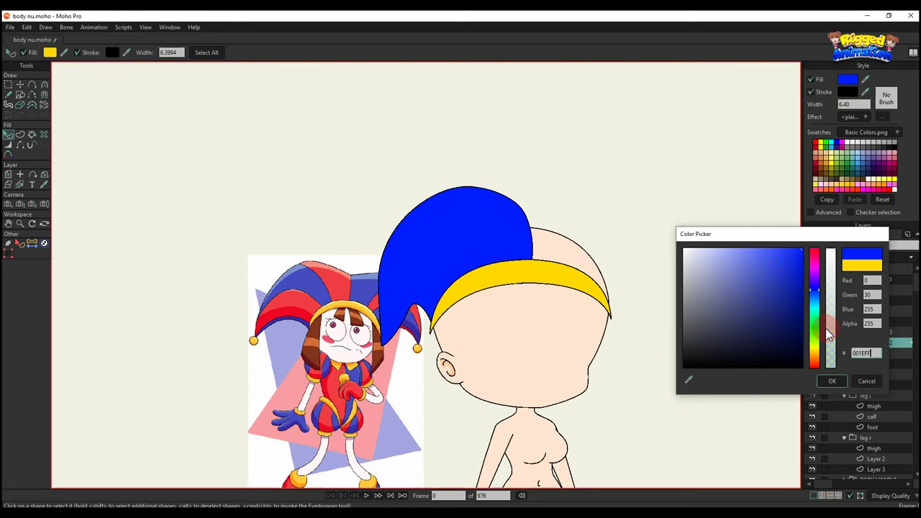
pyautogui.click(839, 384)
# Adjust the handles of the flap's outer side point and crown so the edge curves inward above the tip
pyautogui.scroll(-4, 489, 292)
pyautogui.scroll(5, 489, 284)
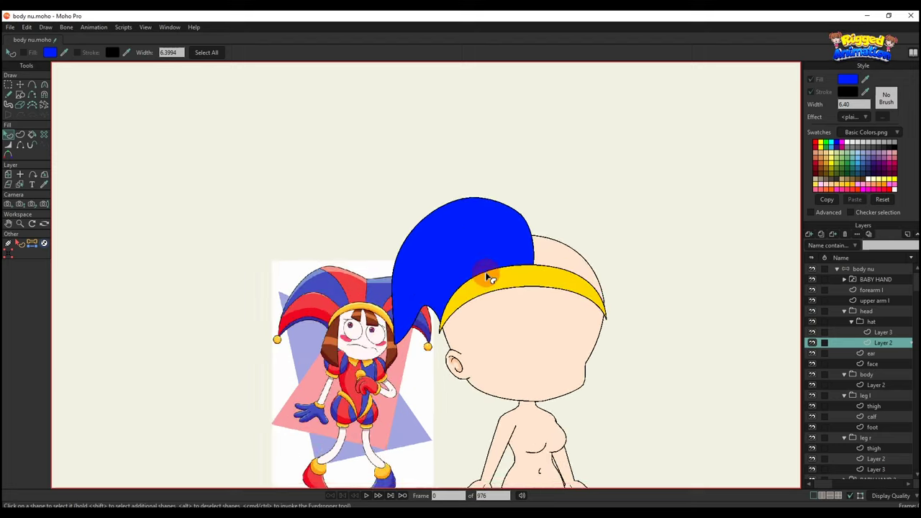
pyautogui.press('t')
pyautogui.press('t')
pyautogui.scroll(1, 465, 272)
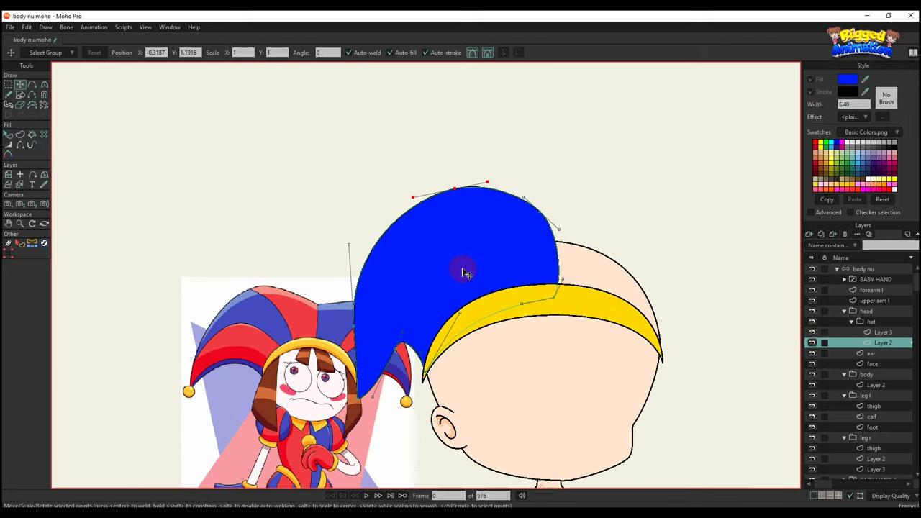
pyautogui.moveTo(462, 269); pyautogui.dragTo(459, 265)
pyautogui.scroll(1, 363, 355)
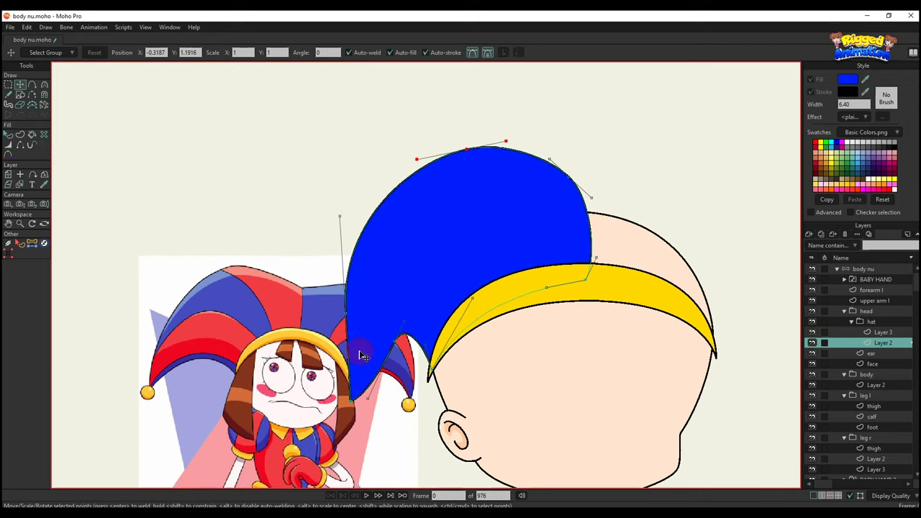
pyautogui.scroll(5, 353, 352)
pyautogui.moveTo(348, 371); pyautogui.dragTo(372, 368)
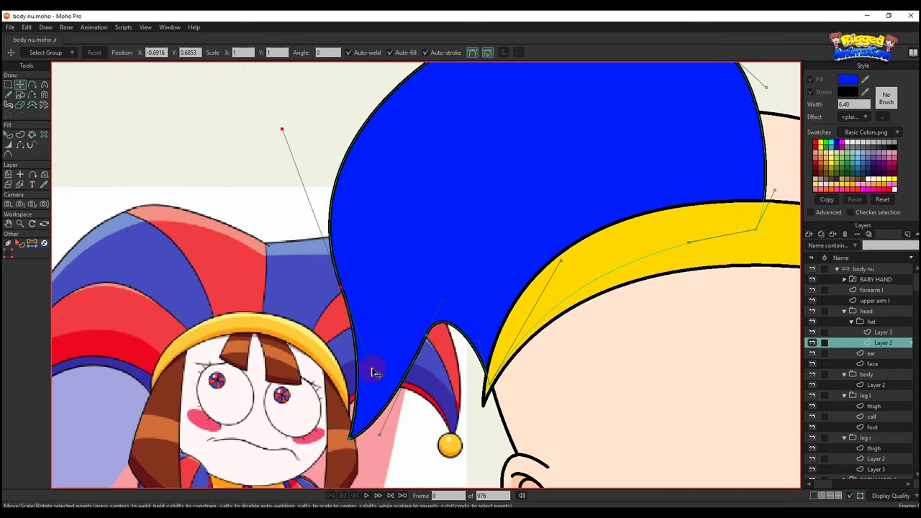
pyautogui.scroll(-4, 371, 329)
pyautogui.moveTo(358, 299); pyautogui.dragTo(366, 300)
pyautogui.moveTo(328, 226); pyautogui.dragTo(327, 218)
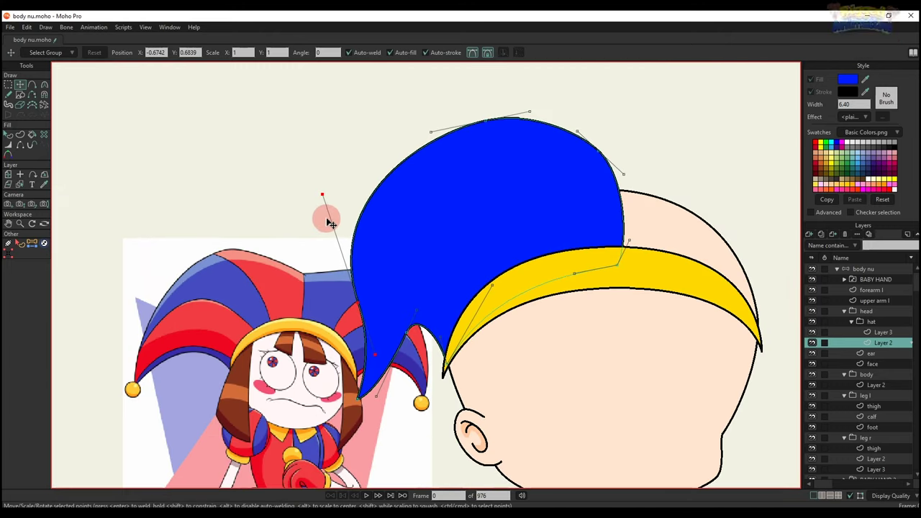
pyautogui.moveTo(414, 148); pyautogui.dragTo(406, 137)
pyautogui.press('q')
pyautogui.scroll(-2, 448, 272)
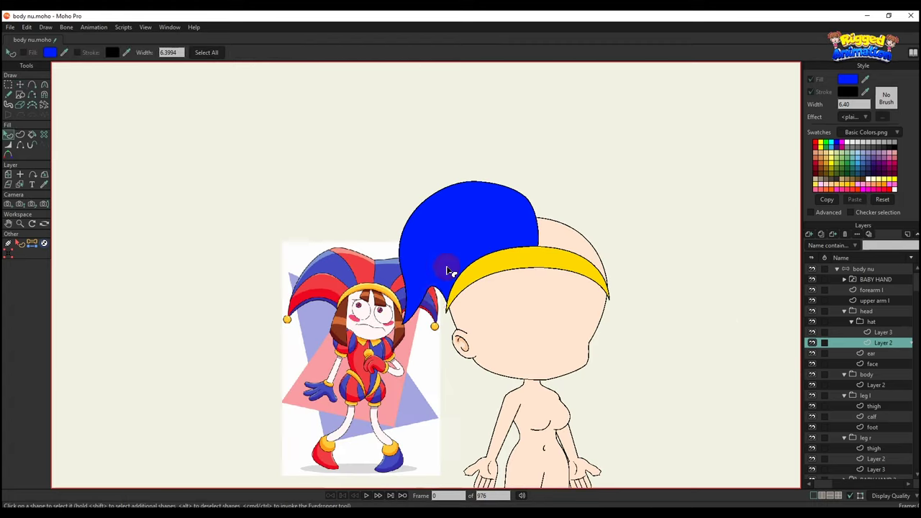
pyautogui.scroll(3, 436, 303)
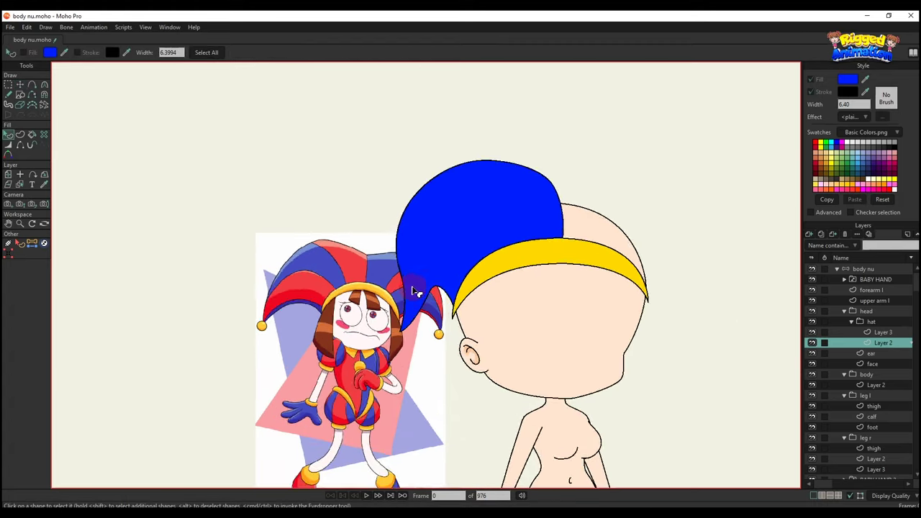
pyautogui.press('t')
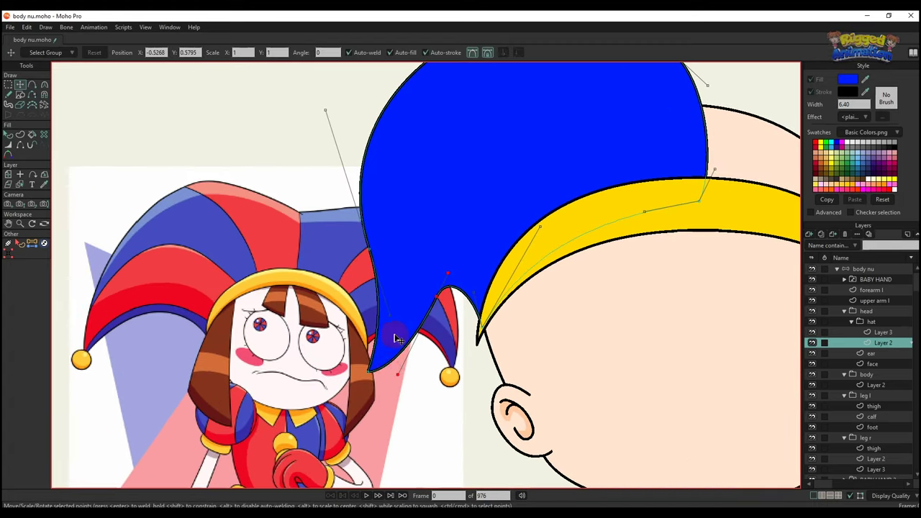
pyautogui.press('q')
pyautogui.scroll(-2, 397, 339)
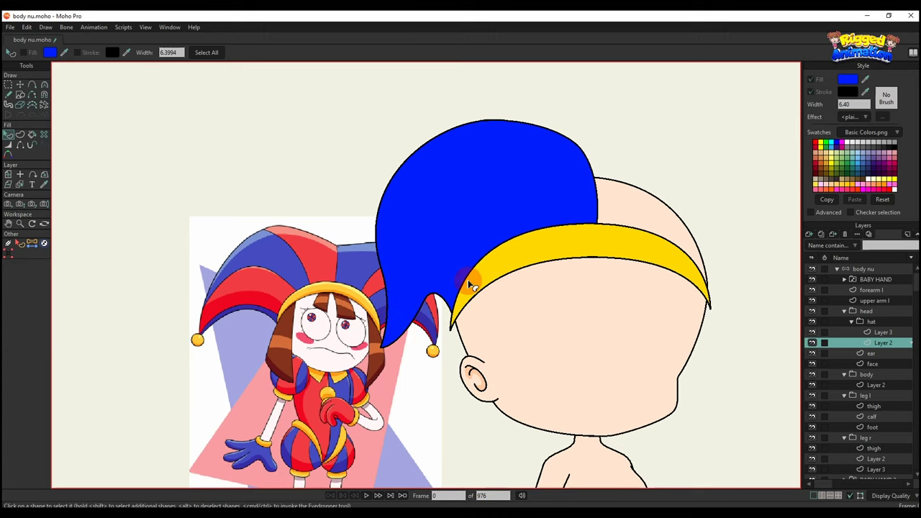
# Add a new vector layer above the blue flap's layer in the hat group and group the two layers together
pyautogui.click(884, 333)
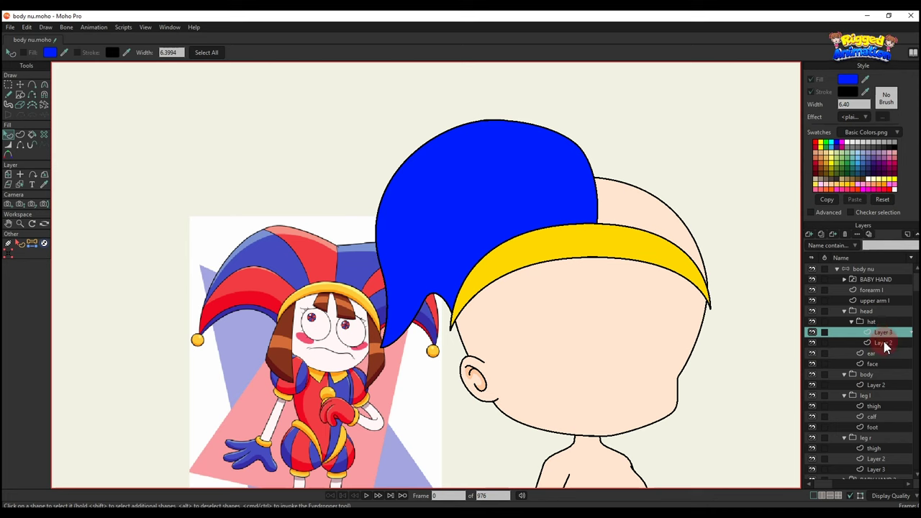
pyautogui.click(882, 343)
pyautogui.press('t')
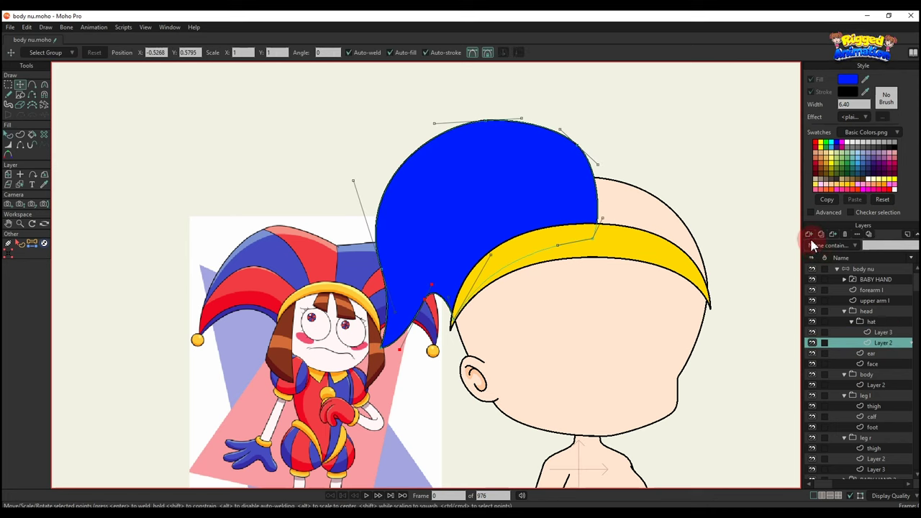
pyautogui.click(810, 235)
pyautogui.click(817, 243)
pyautogui.keyDown('shift'); pyautogui.click(888, 353); pyautogui.keyUp('shift')
pyautogui.rightClick(891, 346)
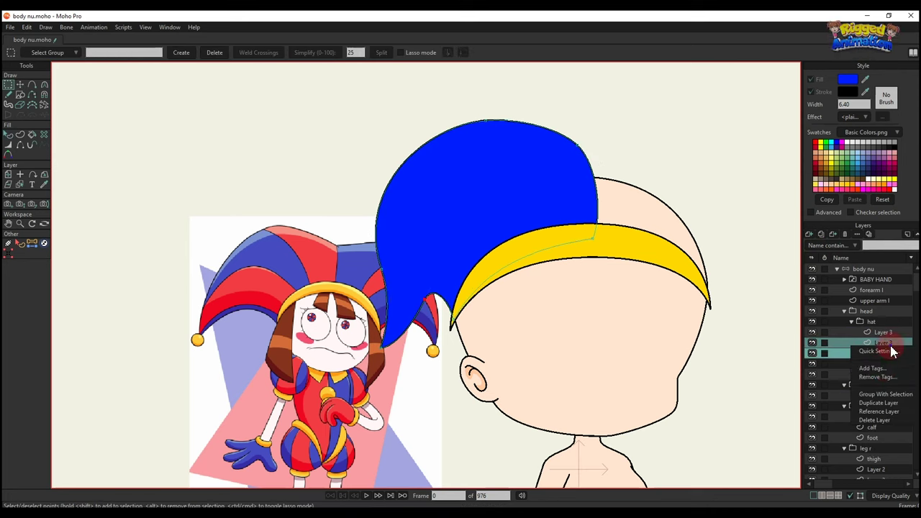
pyautogui.click(886, 394)
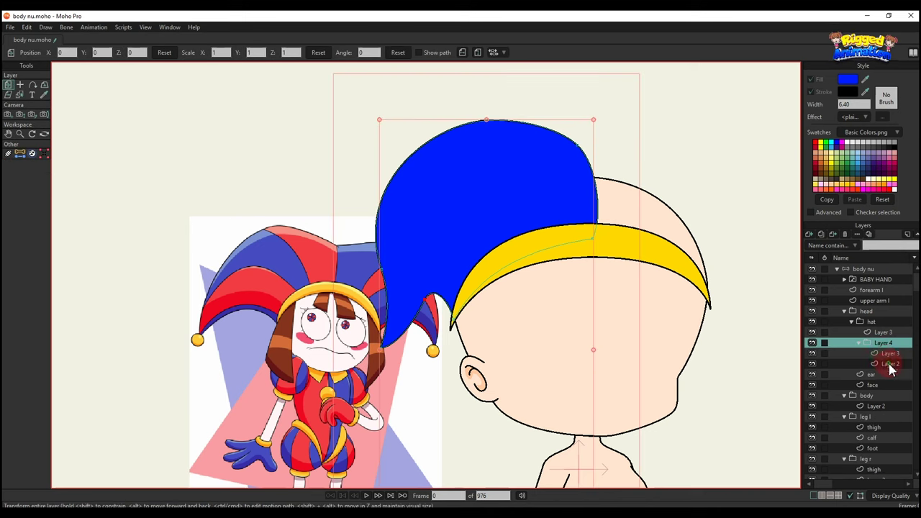
# Set the new group's masking to Hide all and use the flap layer as its mask
pyautogui.click(890, 364)
pyautogui.doubleClick(884, 344)
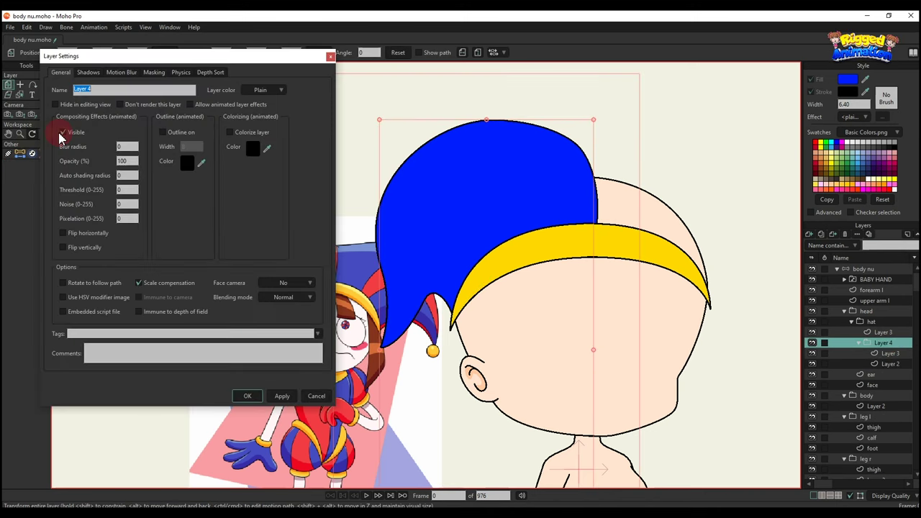
pyautogui.click(153, 73)
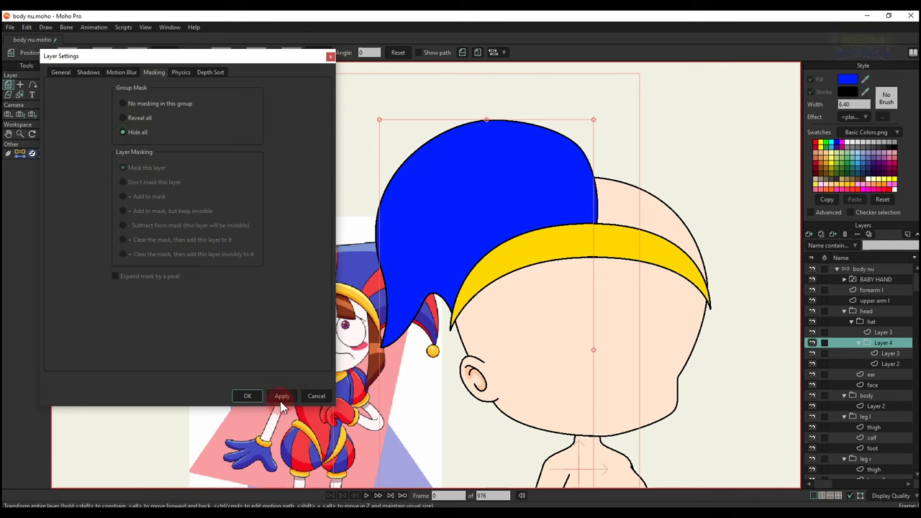
pyautogui.click(245, 396)
pyautogui.click(893, 365)
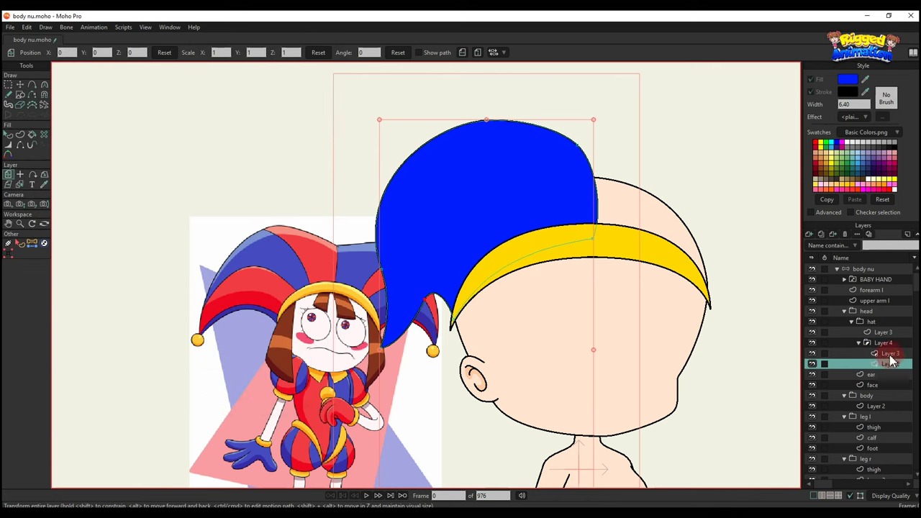
# Draw a closed curved stripe across the lower flap on the new layer, running from beyond the outer edge to under the headband
pyautogui.click(890, 355)
pyautogui.press('a')
pyautogui.scroll(2, 460, 281)
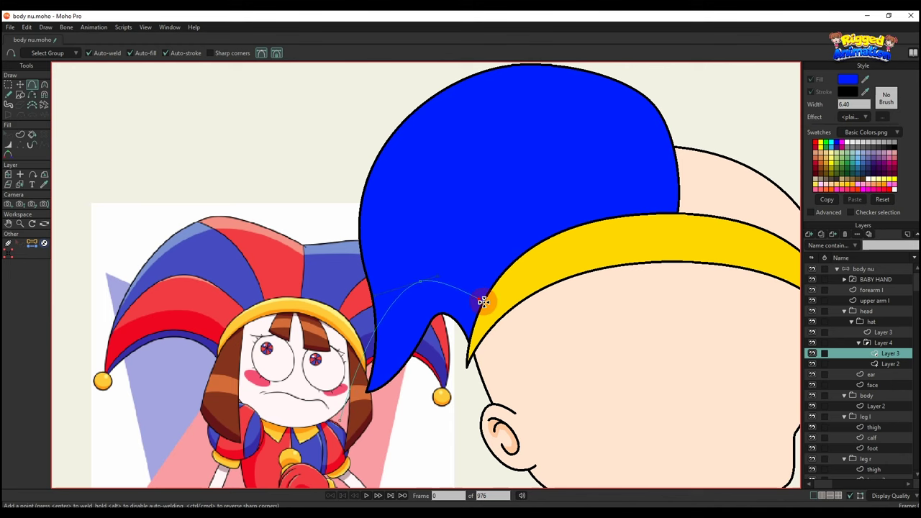
pyautogui.click(498, 315)
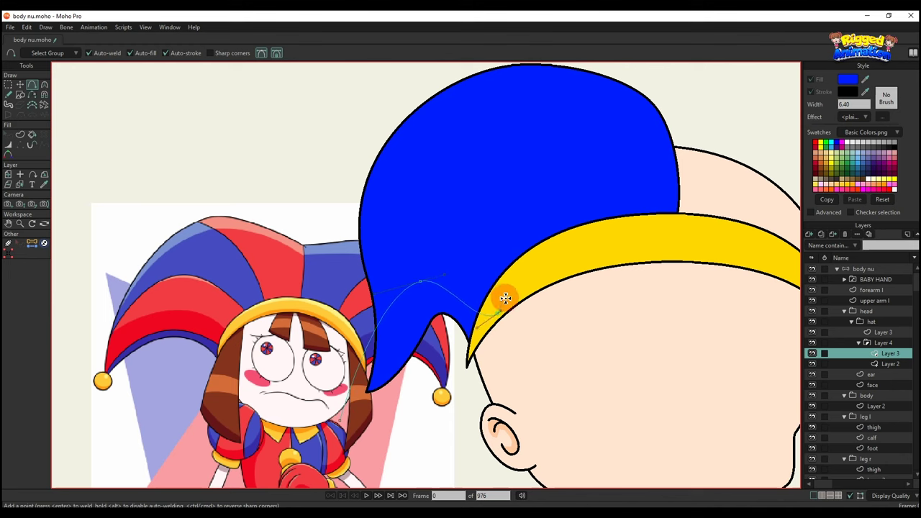
pyautogui.click(566, 273)
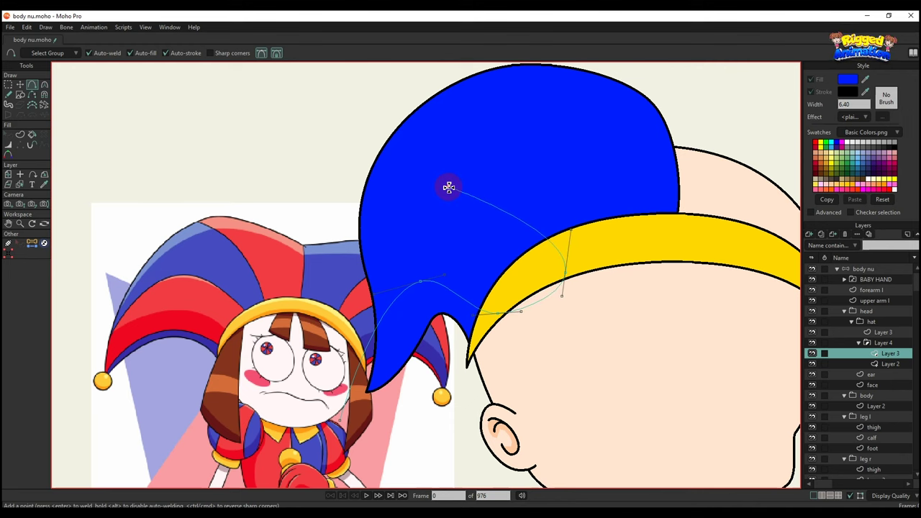
pyautogui.moveTo(448, 187); pyautogui.dragTo(338, 419)
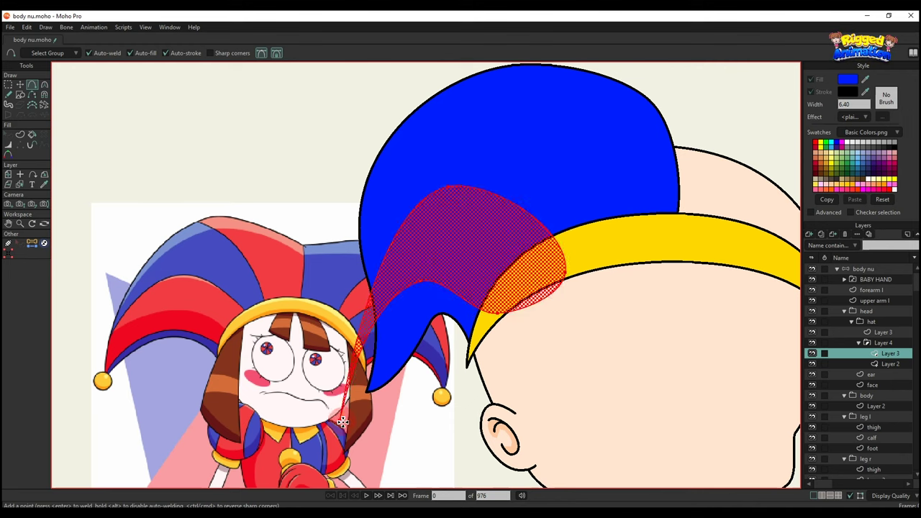
# Change the new stripe's fill color to red
pyautogui.press('q')
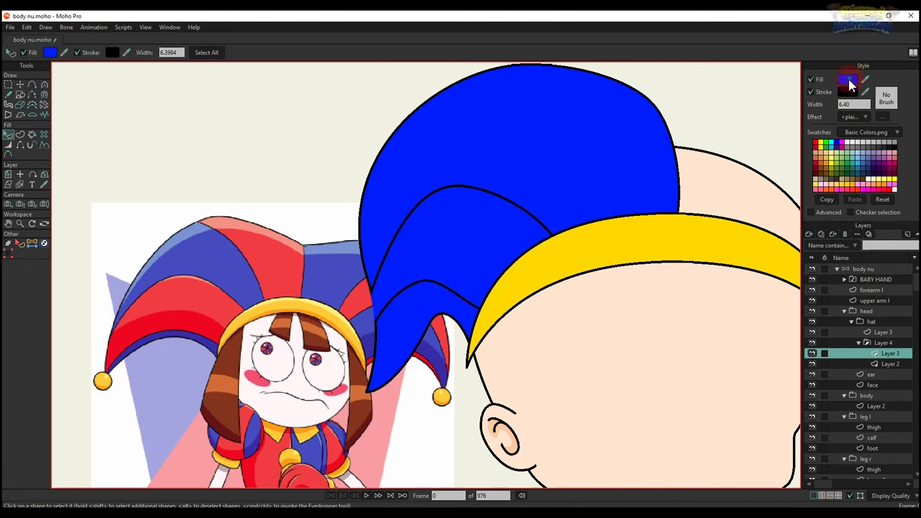
pyautogui.click(848, 79)
pyautogui.click(816, 327)
pyautogui.click(832, 382)
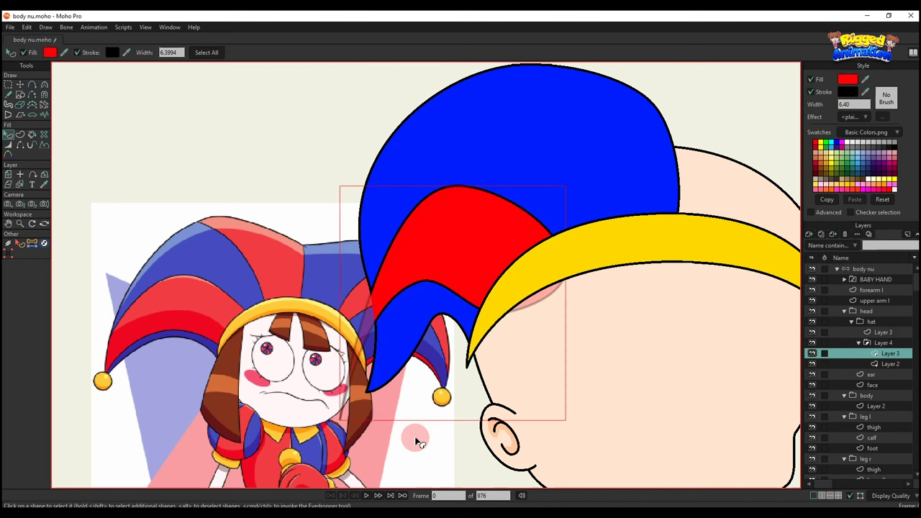
# Bend the red stripe's lower edge toward the flap's tip and shift the peak of that edge toward the headband
pyautogui.press('t')
pyautogui.scroll(2, 368, 315)
pyautogui.scroll(-1, 365, 364)
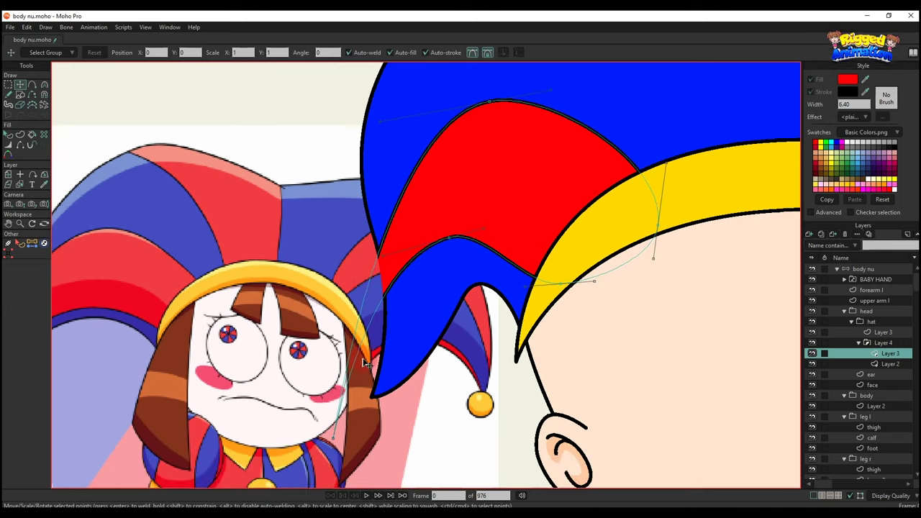
pyautogui.moveTo(354, 386); pyautogui.dragTo(436, 382)
pyautogui.scroll(-1, 367, 277)
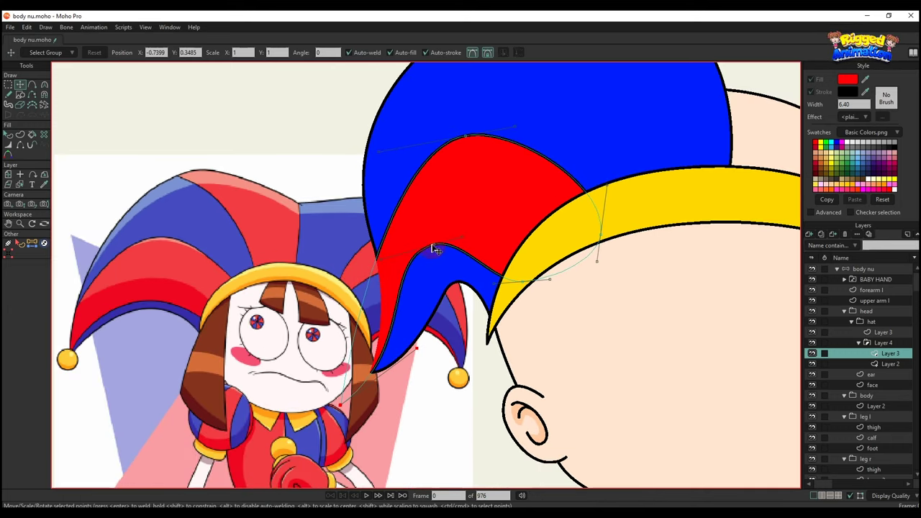
pyautogui.moveTo(434, 249); pyautogui.dragTo(465, 249)
# Reshape the red stripe's inner end with its points and handles so it stays hidden behind the headband
pyautogui.click(527, 281)
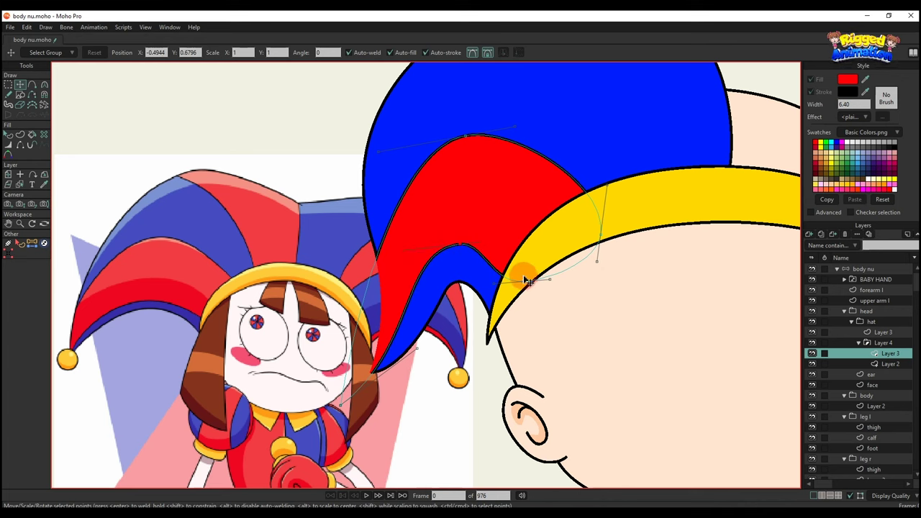
pyautogui.moveTo(546, 290); pyautogui.dragTo(588, 239)
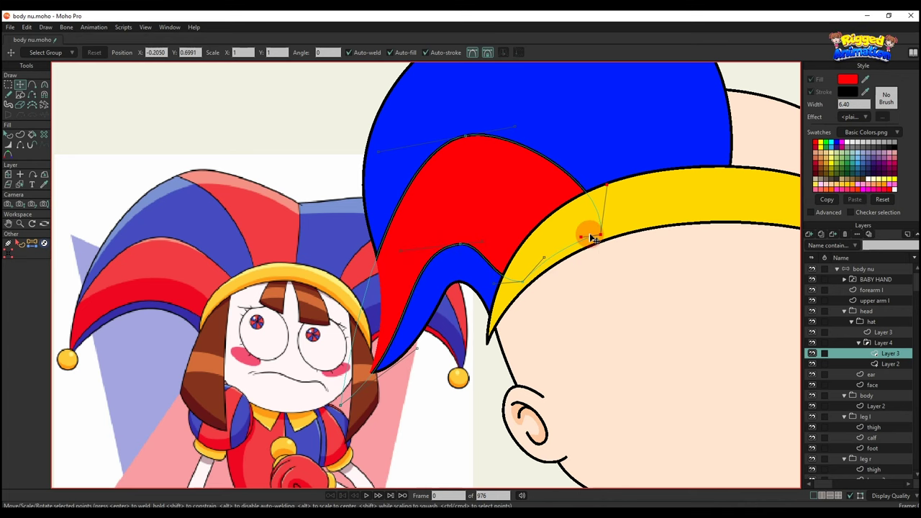
pyautogui.scroll(2, 506, 278)
pyautogui.moveTo(496, 279); pyautogui.dragTo(522, 295)
pyautogui.moveTo(483, 228); pyautogui.dragTo(484, 228)
pyautogui.scroll(-2, 484, 228)
# Turn the red stripe's lowest outer point into a sharp corner with the Curvature tool
pyautogui.moveTo(351, 311); pyautogui.dragTo(356, 331)
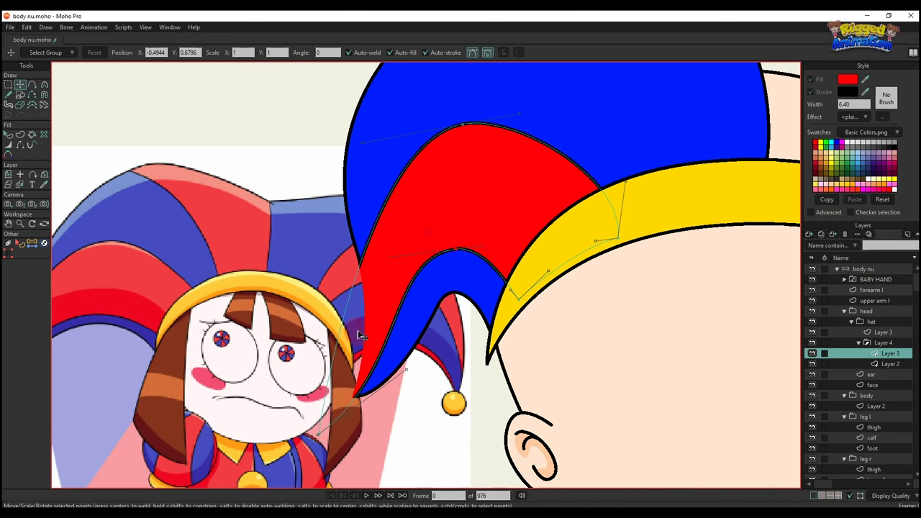
pyautogui.moveTo(316, 431); pyautogui.dragTo(324, 425)
pyautogui.press('c')
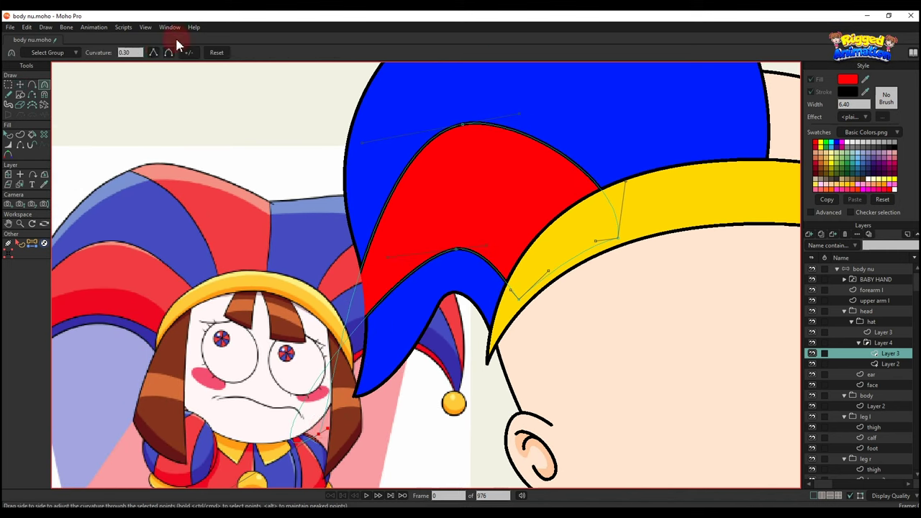
pyautogui.click(181, 98)
pyautogui.press('t')
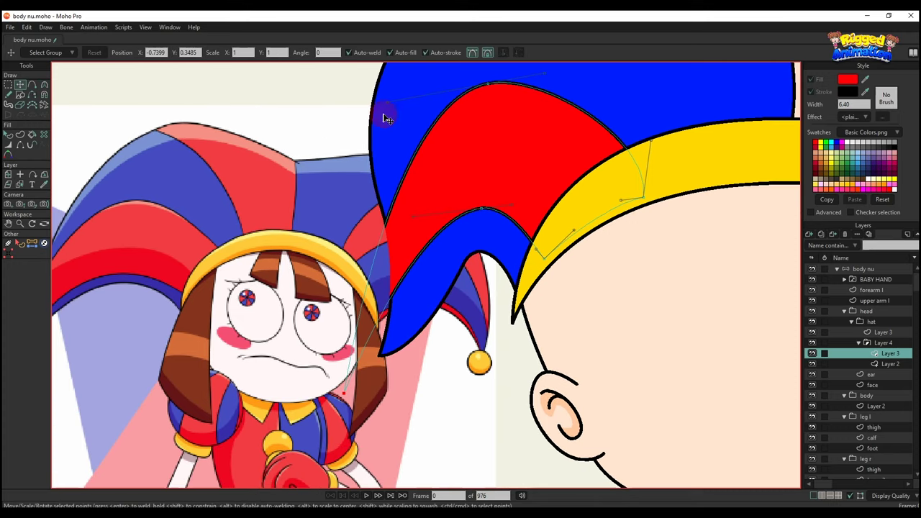
# Lengthen the handles of the red stripe's upper peak point to round its top edge
pyautogui.moveTo(383, 105); pyautogui.dragTo(358, 109)
pyautogui.scroll(-2, 428, 221)
pyautogui.scroll(1, 463, 150)
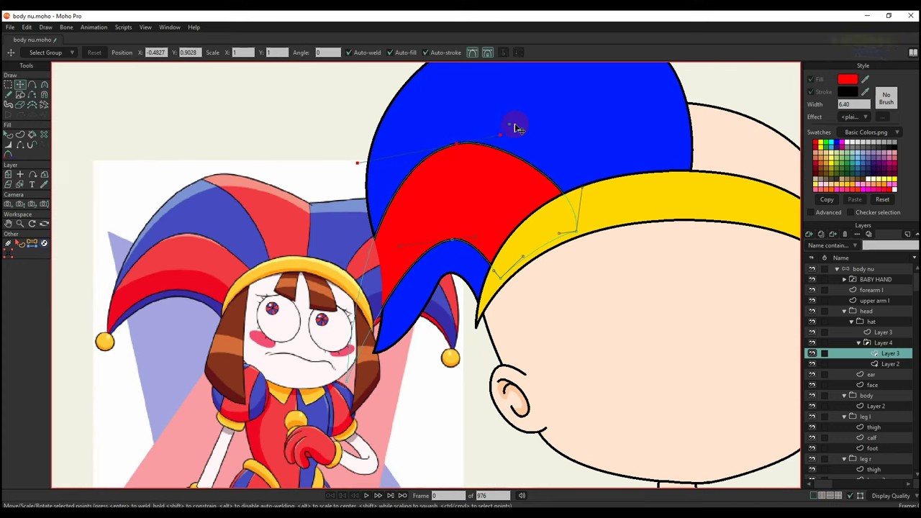
pyautogui.moveTo(514, 126); pyautogui.dragTo(525, 128)
pyautogui.press('q')
pyautogui.scroll(-1, 420, 277)
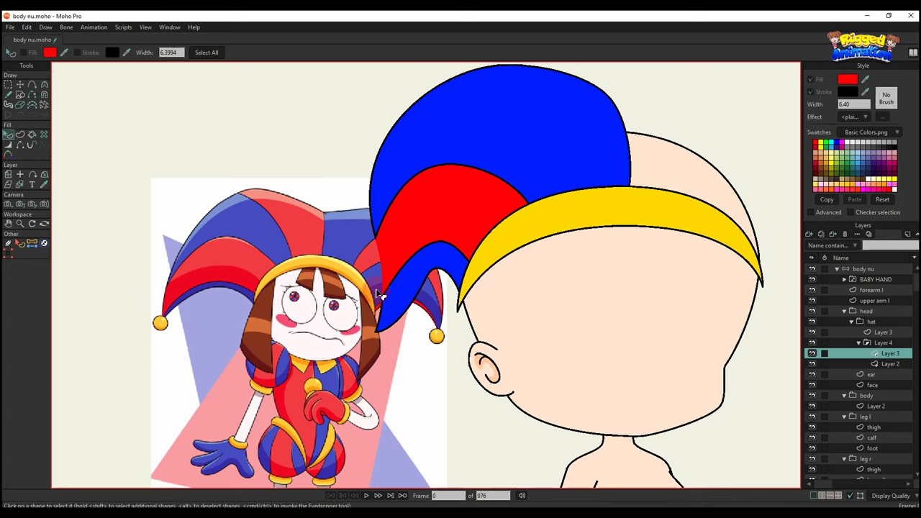
# Add a point to the red stripe's lower edge near the flap's tip and pull the edge down into the tip
pyautogui.press('t')
pyautogui.scroll(2, 367, 320)
pyautogui.press('a')
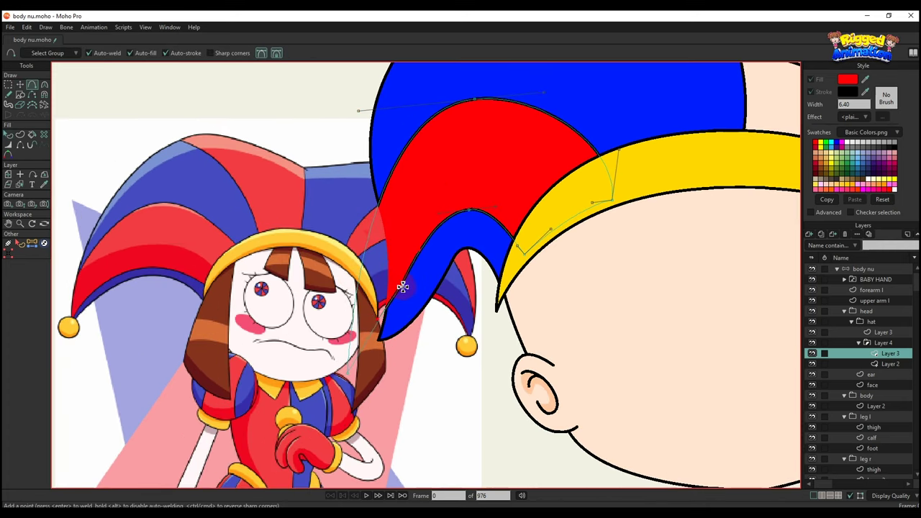
pyautogui.press('t')
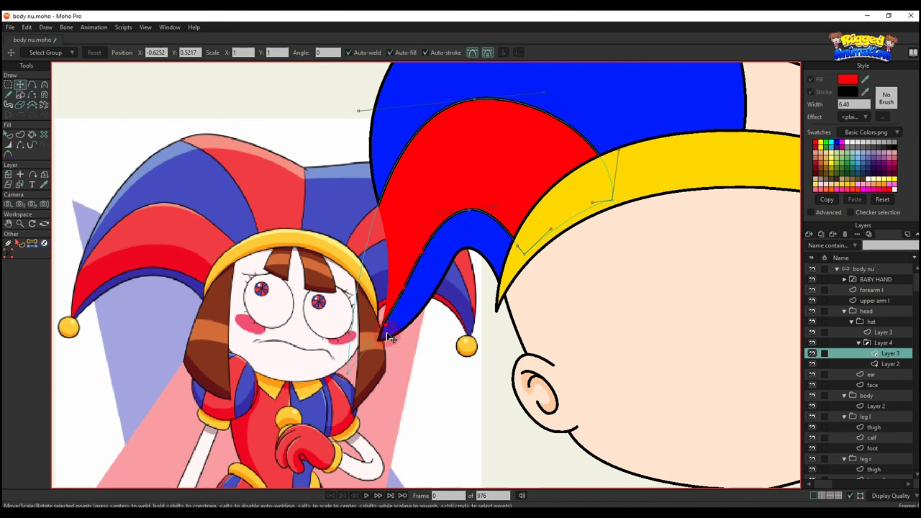
pyautogui.scroll(1, 388, 337)
pyautogui.moveTo(400, 325); pyautogui.dragTo(458, 195)
pyautogui.scroll(-2, 448, 177)
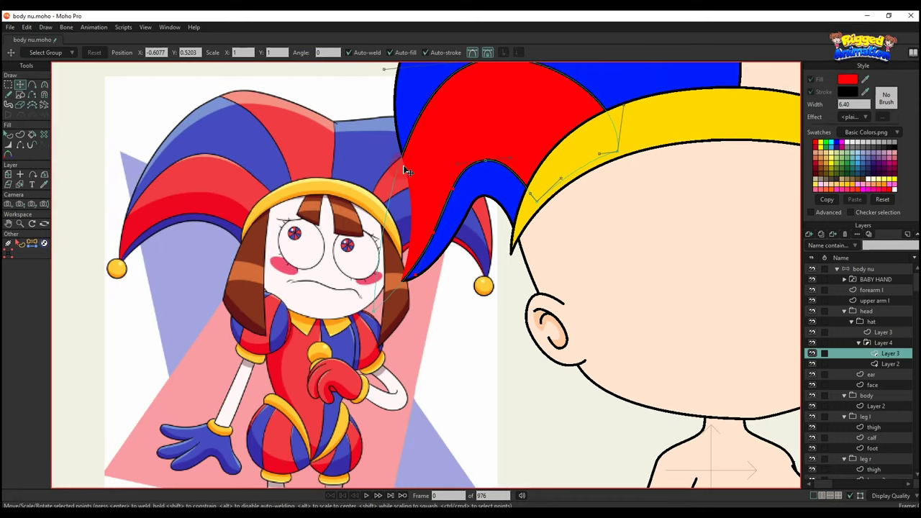
# Reshape the red stripe's outer edge so it curves inside the flap's outline and narrows toward the tip
pyautogui.moveTo(405, 171); pyautogui.dragTo(407, 257)
pyautogui.moveTo(417, 207); pyautogui.dragTo(423, 239)
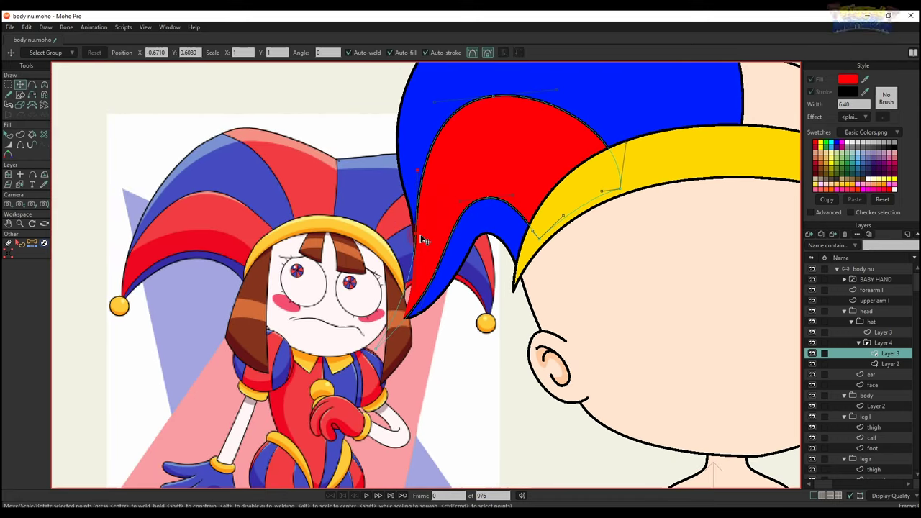
pyautogui.scroll(-3, 434, 208)
pyautogui.press('q')
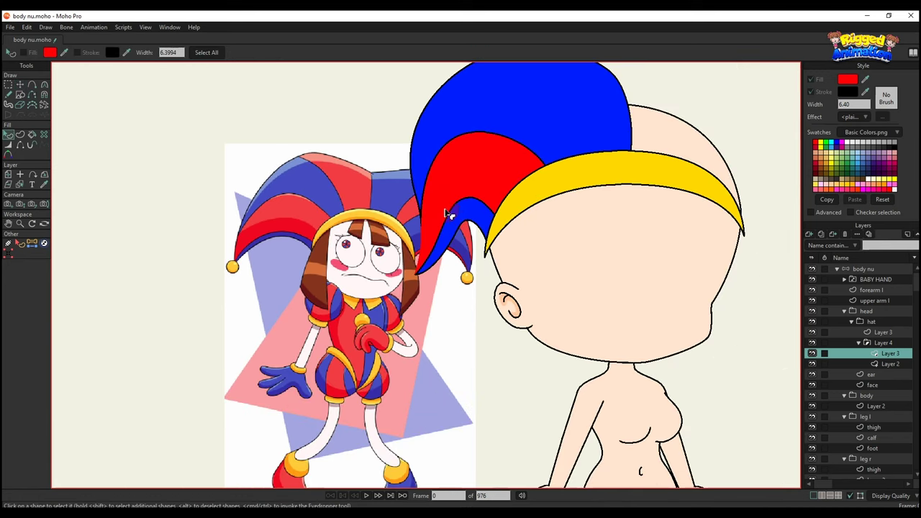
# Adjust the peak of the red stripe and widen its inner end along the headband with the Transform Points tool
pyautogui.scroll(2, 446, 222)
pyautogui.scroll(2, 471, 196)
pyautogui.press('t')
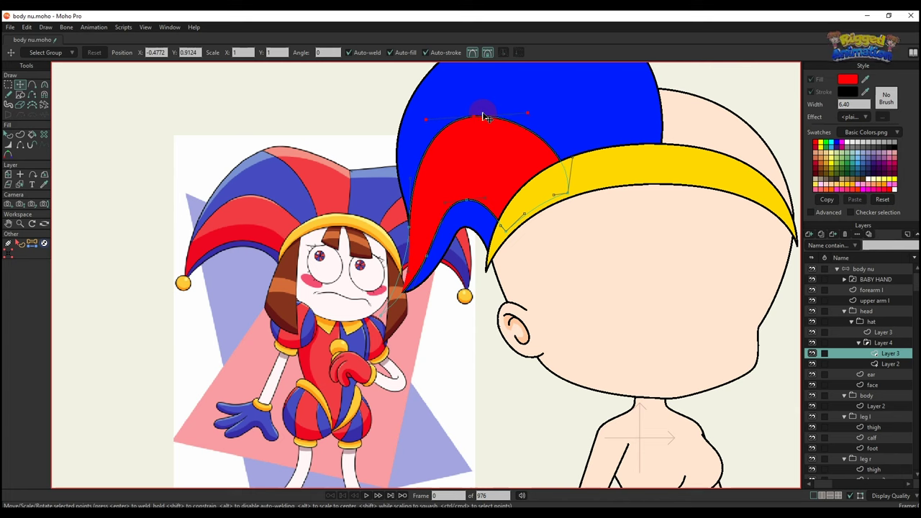
pyautogui.moveTo(486, 118); pyautogui.dragTo(484, 164)
pyautogui.press('q')
pyautogui.press('t')
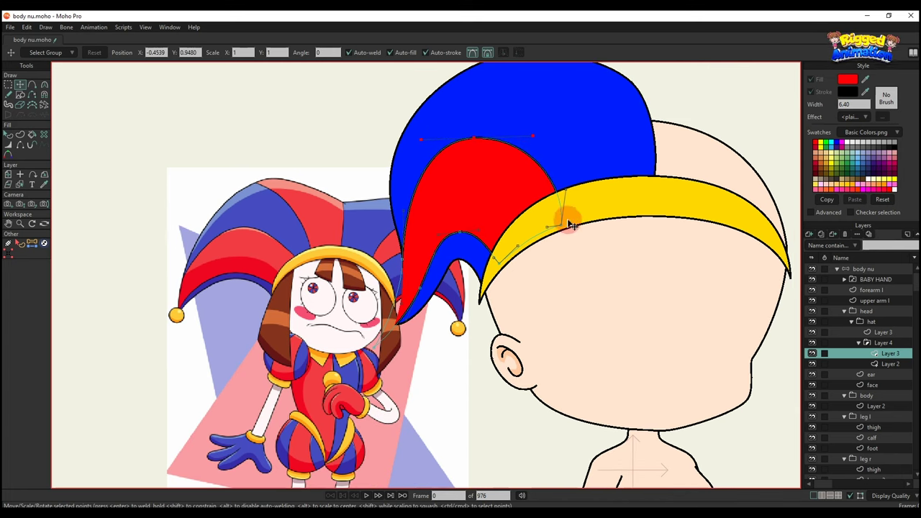
pyautogui.moveTo(561, 225); pyautogui.dragTo(582, 218)
pyautogui.moveTo(586, 181); pyautogui.dragTo(581, 175)
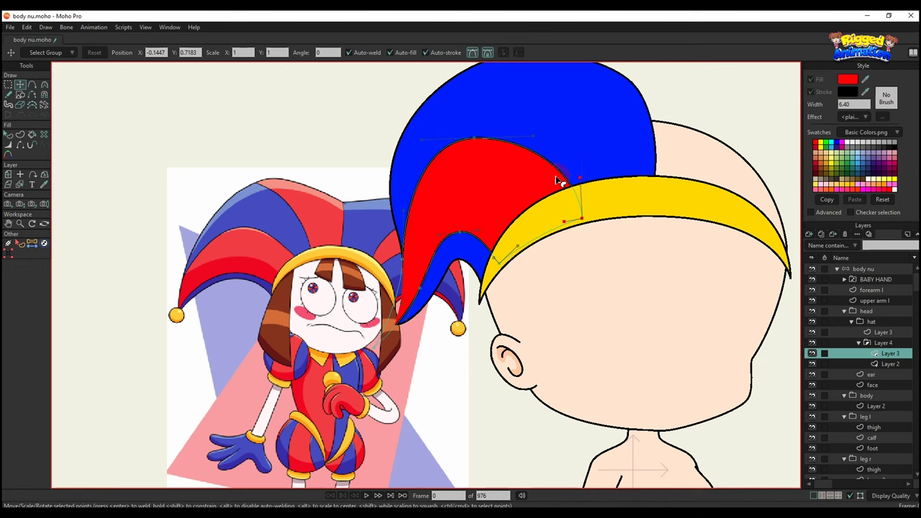
pyautogui.press('q')
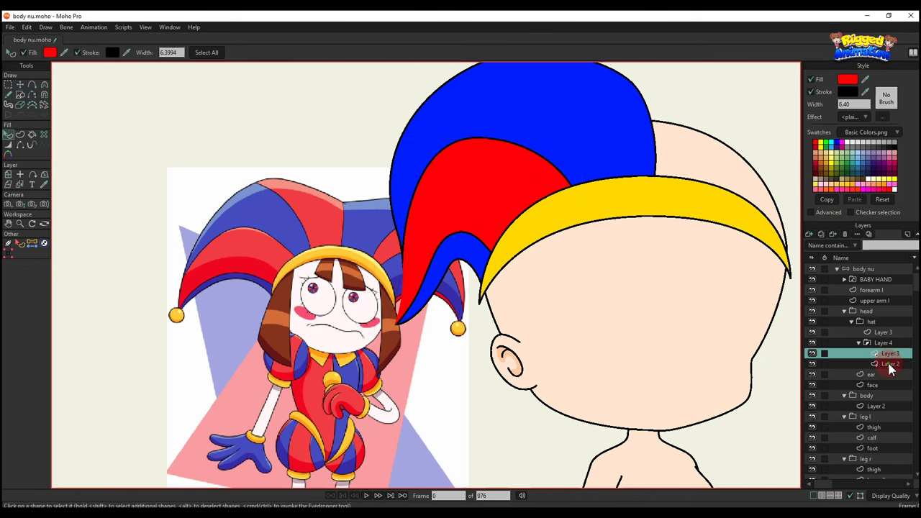
# Check the masking settings of Layer 2, which holds the blue flap
pyautogui.doubleClick(890, 364)
pyautogui.click(154, 73)
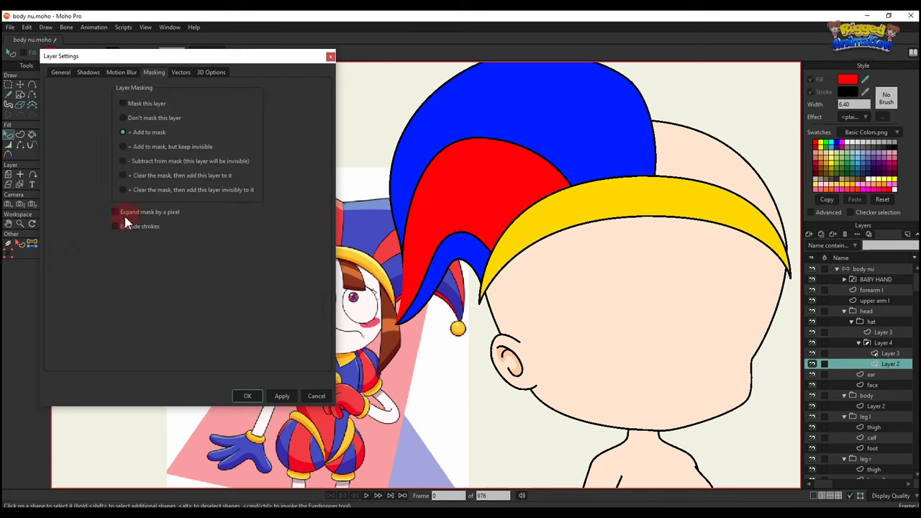
pyautogui.click(239, 395)
pyautogui.scroll(-5, 392, 308)
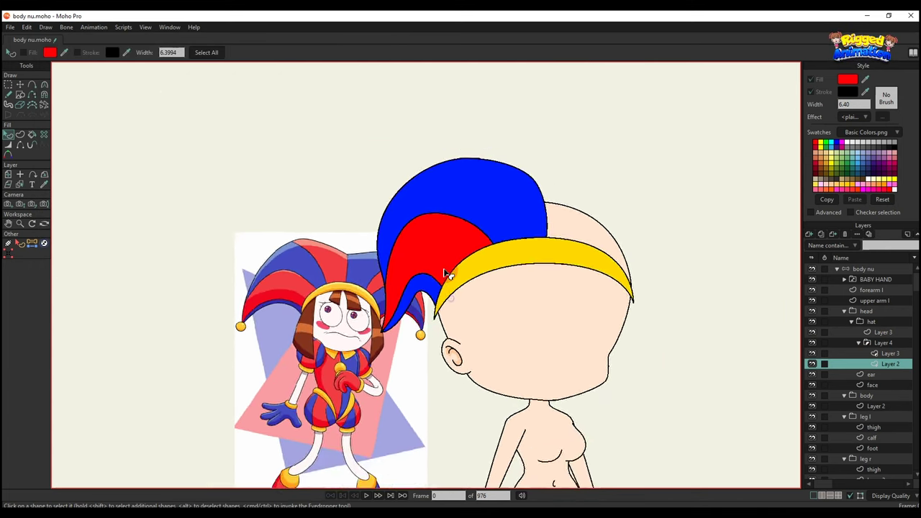
# Draw a second red stripe on the masked Layer 3, running from the flap's crown down its inner side to the headband
pyautogui.scroll(4, 446, 248)
pyautogui.press('t')
pyautogui.click(890, 353)
pyautogui.press('a')
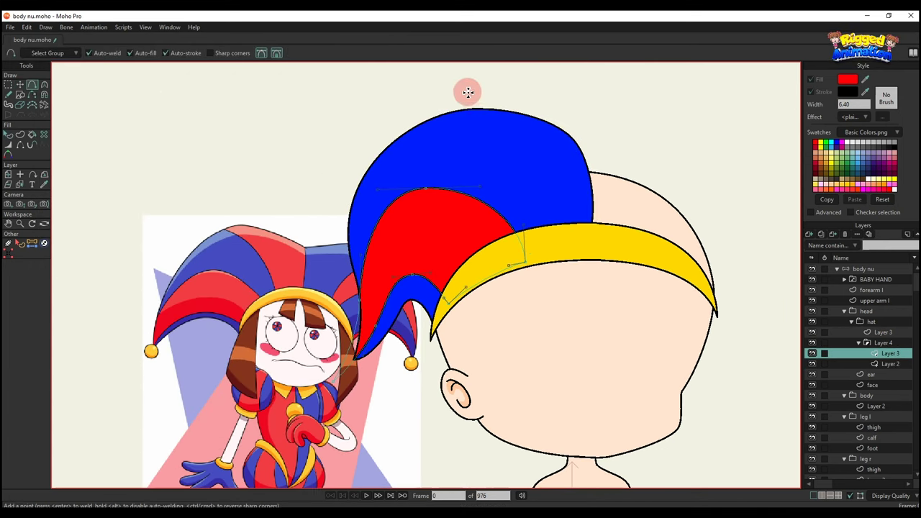
pyautogui.moveTo(467, 92)
pyautogui.mouseDown()
pyautogui.moveTo(549, 181)
pyautogui.moveTo(560, 248)
pyautogui.moveTo(608, 250)
pyautogui.moveTo(609, 131)
pyautogui.moveTo(526, 82)
pyautogui.moveTo(407, 91)
pyautogui.mouseUp()
pyautogui.press('t')
pyautogui.click(651, 146)
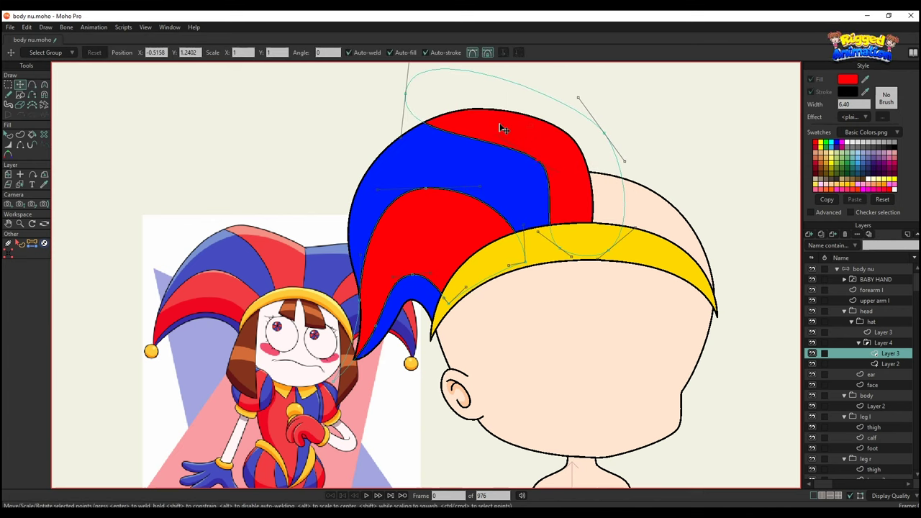
# Smooth the bend in the second red stripe's edge and tuck its lower corners behind the headband
pyautogui.moveTo(543, 164); pyautogui.dragTo(530, 168)
pyautogui.scroll(2, 575, 258)
pyautogui.moveTo(572, 258); pyautogui.dragTo(608, 244)
pyautogui.scroll(-2, 579, 234)
pyautogui.scroll(3, 566, 240)
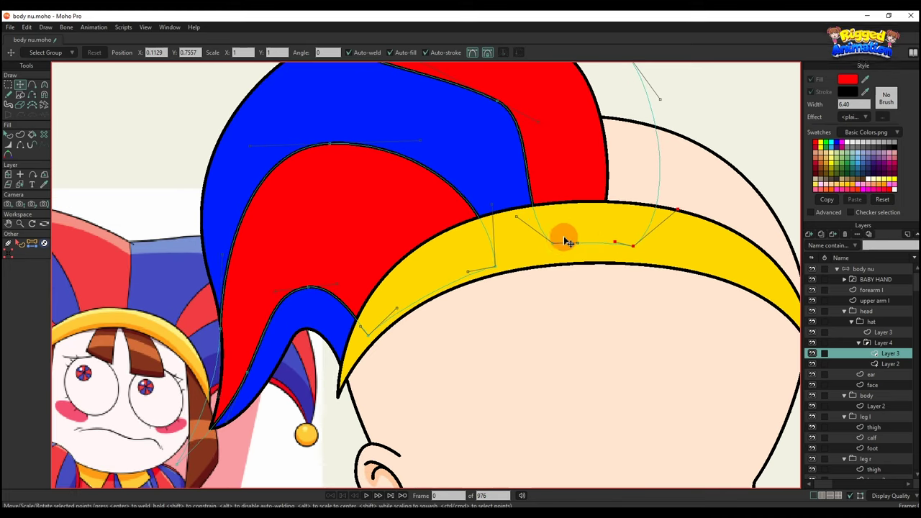
pyautogui.moveTo(553, 243); pyautogui.dragTo(532, 237)
pyautogui.scroll(-2, 532, 238)
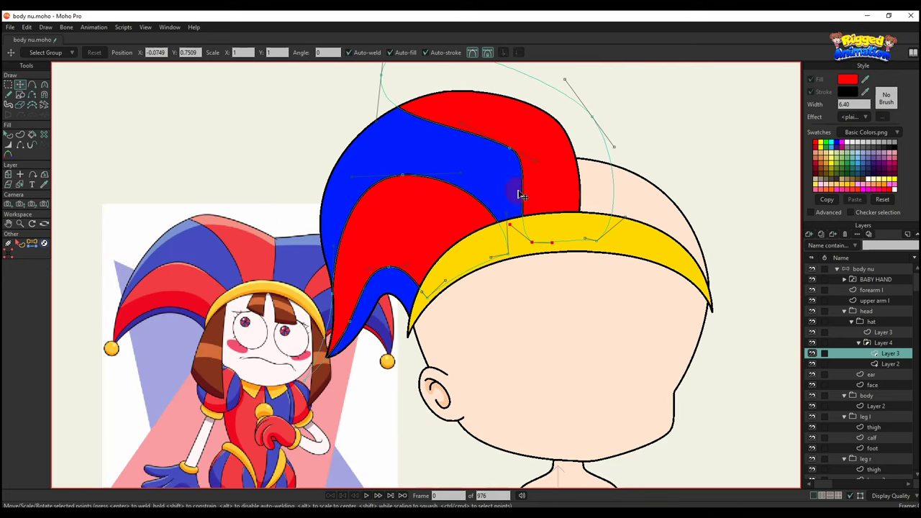
pyautogui.moveTo(521, 195); pyautogui.dragTo(530, 234)
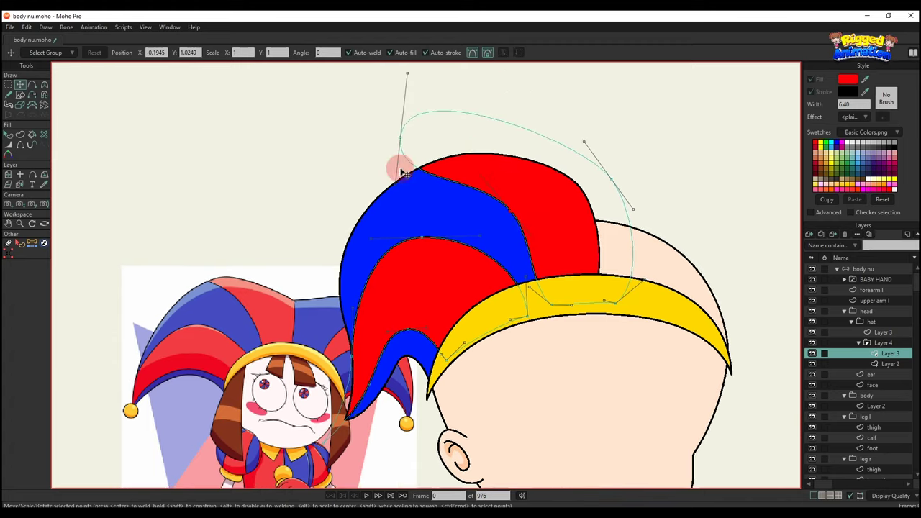
# Lower the second stripe's upper corner outside the flap and tighten the hidden outer side of the shape
pyautogui.moveTo(404, 139); pyautogui.dragTo(415, 180)
pyautogui.moveTo(411, 104); pyautogui.dragTo(426, 126)
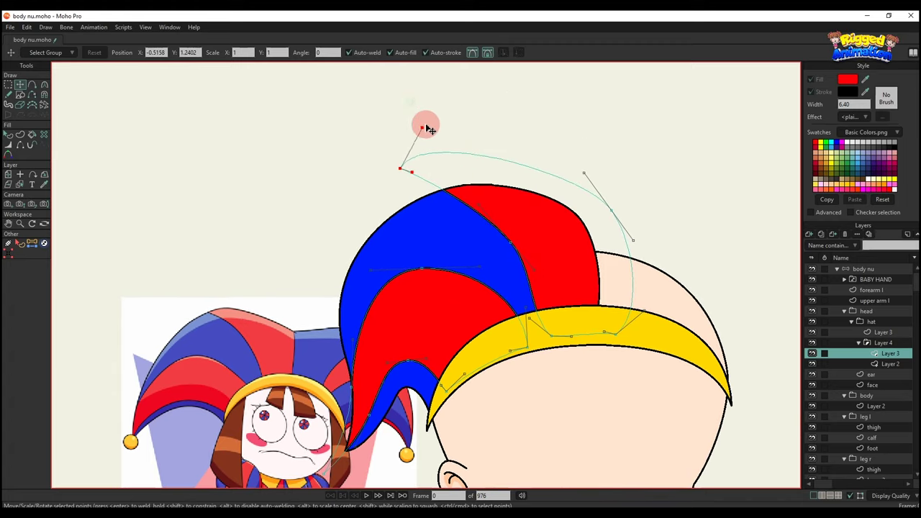
pyautogui.moveTo(606, 218); pyautogui.dragTo(577, 184)
pyautogui.moveTo(643, 312); pyautogui.dragTo(629, 307)
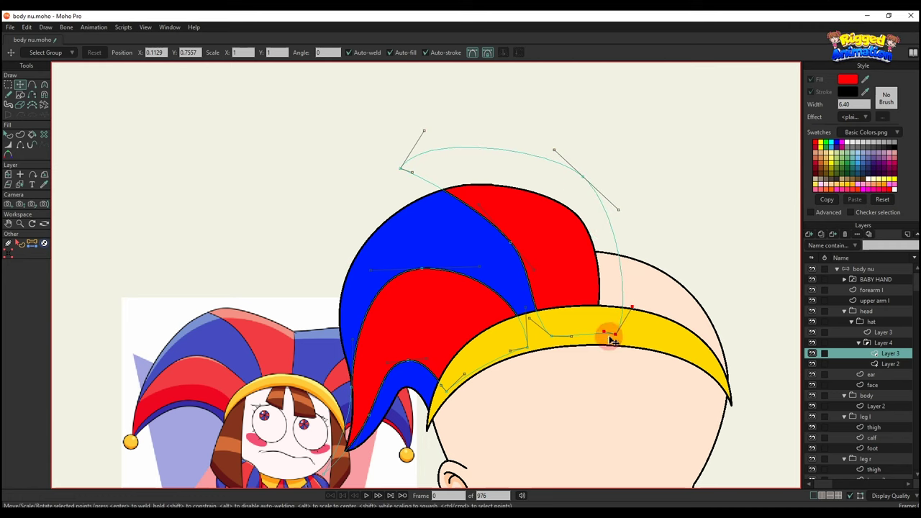
# Curve the boundary between the second red stripe and the blue area with its lower corner, upper corner and middle point
pyautogui.click(574, 338)
pyautogui.moveTo(522, 325); pyautogui.dragTo(551, 323)
pyautogui.moveTo(539, 273); pyautogui.dragTo(551, 279)
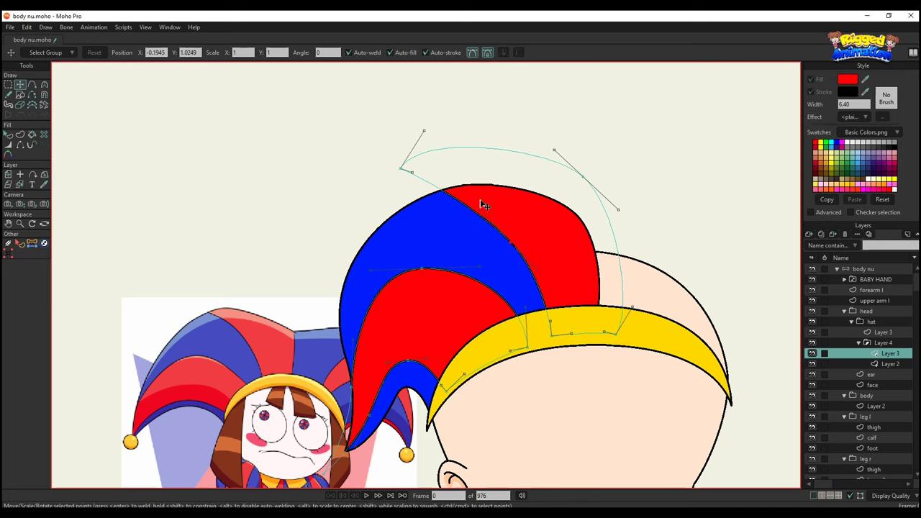
pyautogui.moveTo(400, 169); pyautogui.dragTo(394, 175)
pyautogui.moveTo(406, 180); pyautogui.dragTo(429, 175)
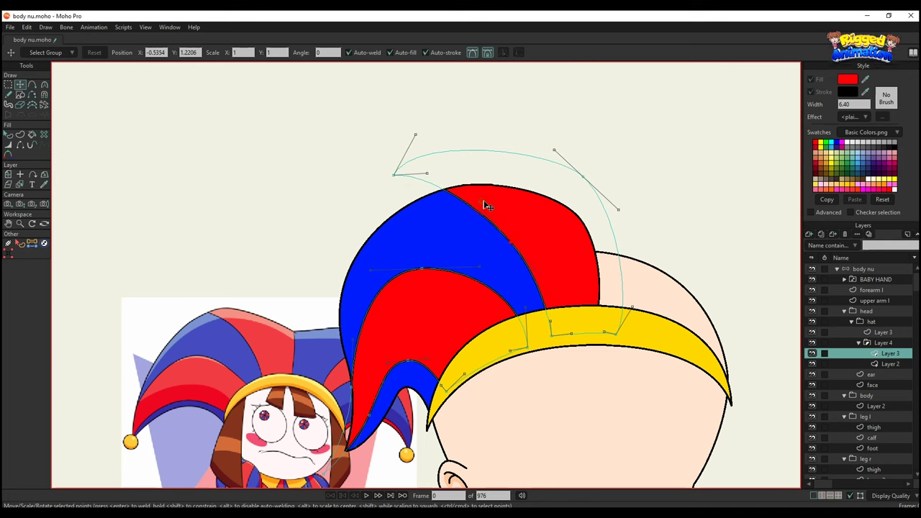
pyautogui.moveTo(519, 239); pyautogui.dragTo(531, 234)
pyautogui.moveTo(496, 187); pyautogui.dragTo(492, 178)
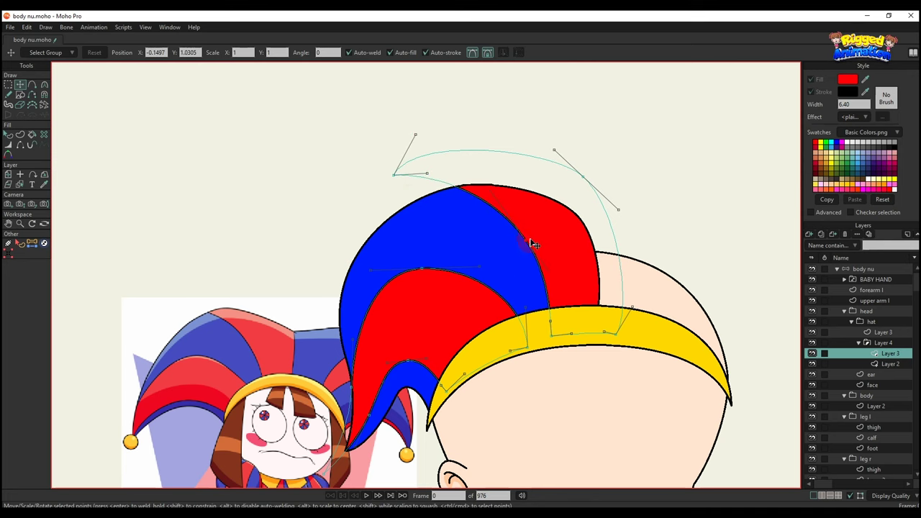
# Shift the second stripe's upper corner outward so its visible edge meets the crown closer to the flap's outer side
pyautogui.press('q')
pyautogui.scroll(-6, 542, 264)
pyautogui.press('t')
pyautogui.scroll(5, 483, 220)
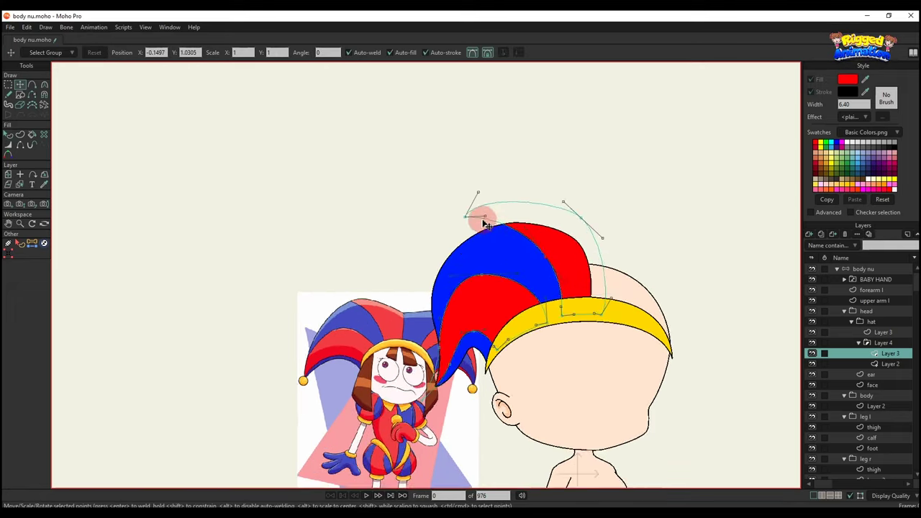
pyautogui.moveTo(460, 220); pyautogui.dragTo(420, 224)
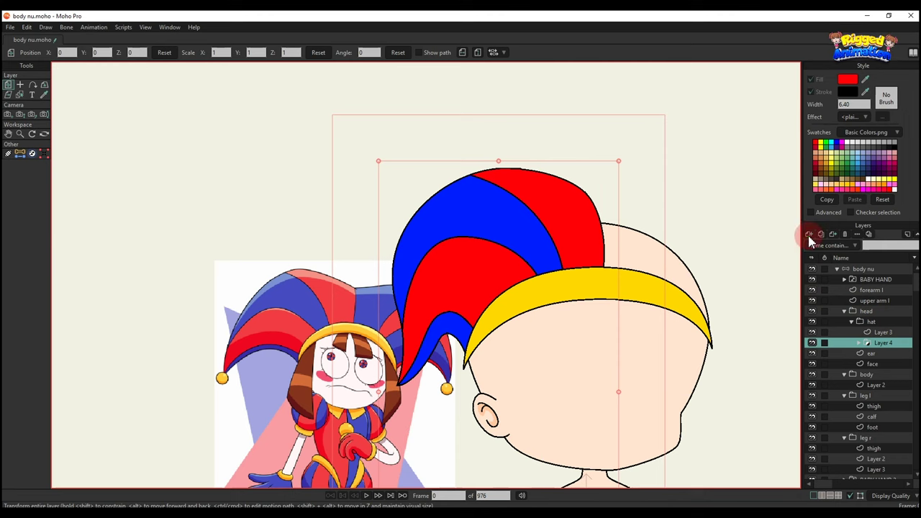
# Create a new vector layer in the hat group and place it below the masked flap group Layer 4
pyautogui.click(810, 236)
pyautogui.click(824, 246)
pyautogui.click(882, 354)
pyautogui.click(877, 343)
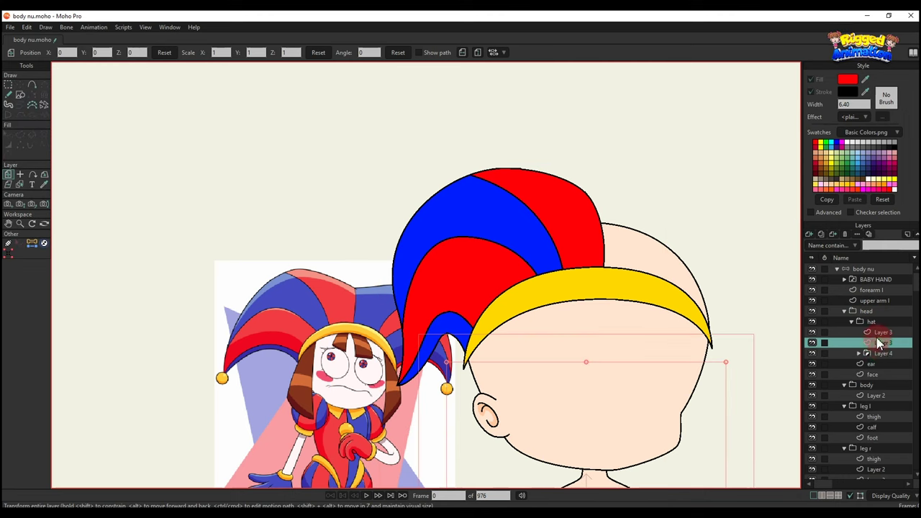
pyautogui.click(884, 352)
pyautogui.moveTo(883, 348); pyautogui.dragTo(884, 349)
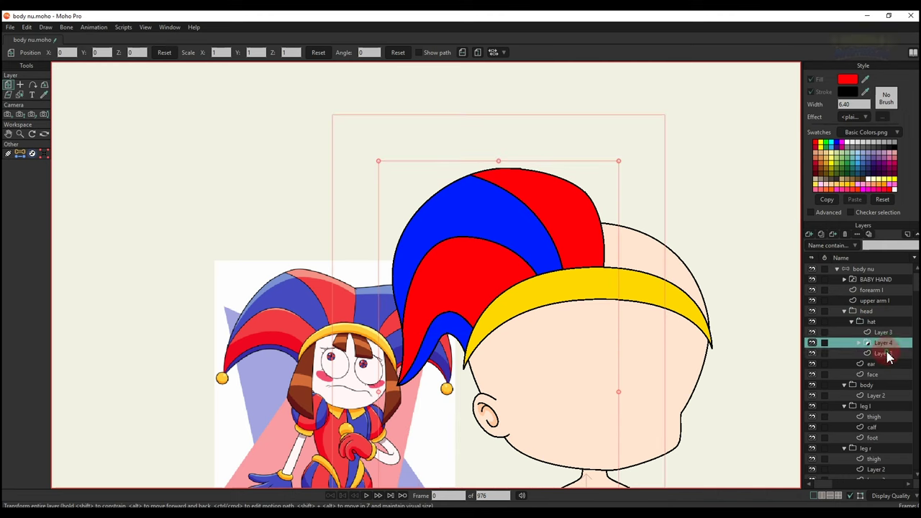
pyautogui.click(885, 353)
# Paste a copy of the blue flap into the new layer, flip it horizontally and move it to the other side of the hat
pyautogui.click(463, 233)
pyautogui.click(503, 52)
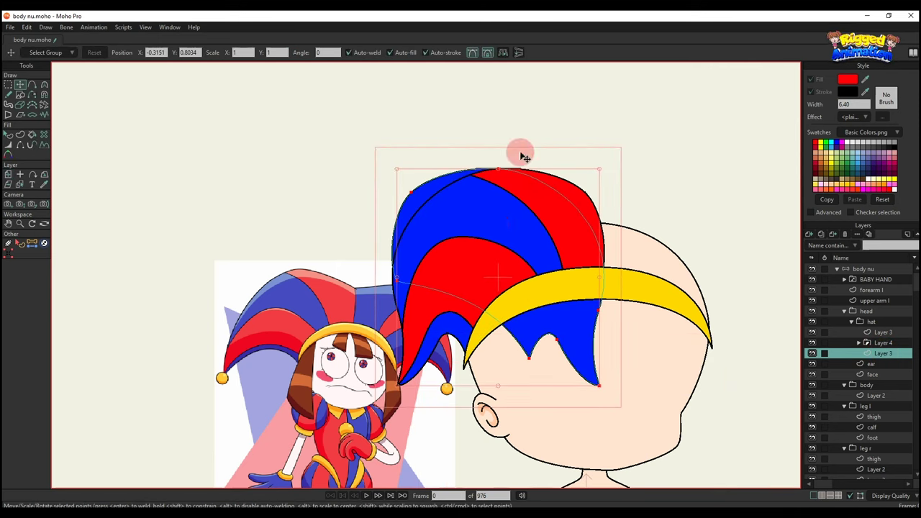
pyautogui.moveTo(477, 249); pyautogui.dragTo(556, 214)
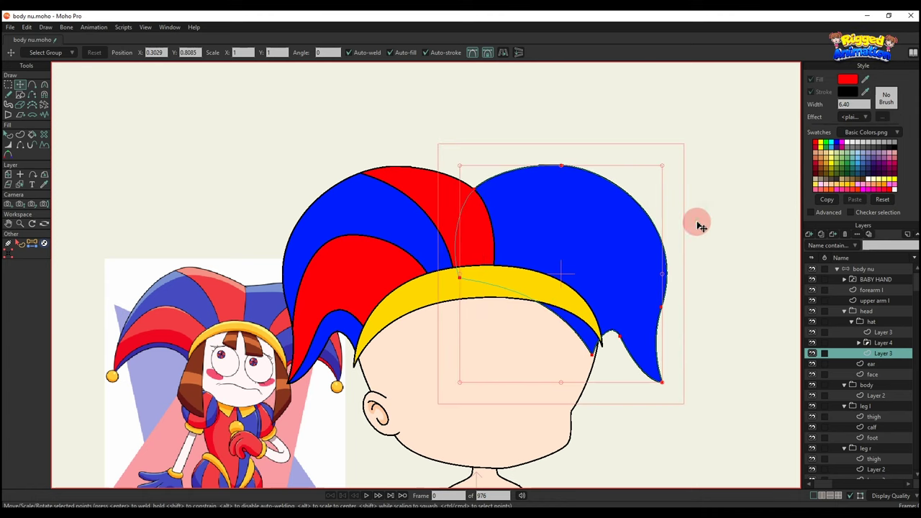
pyautogui.scroll(2, 607, 324)
pyautogui.press('Return')
# Move the mirrored flap's lower inner corners behind the headband so its base stays hidden
pyautogui.moveTo(586, 375); pyautogui.dragTo(595, 344)
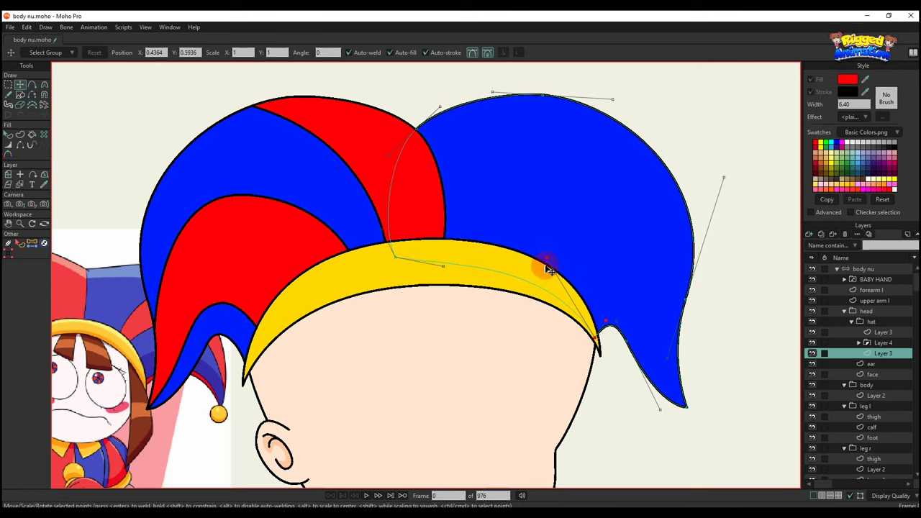
pyautogui.click(396, 256)
pyautogui.moveTo(429, 303); pyautogui.dragTo(426, 273)
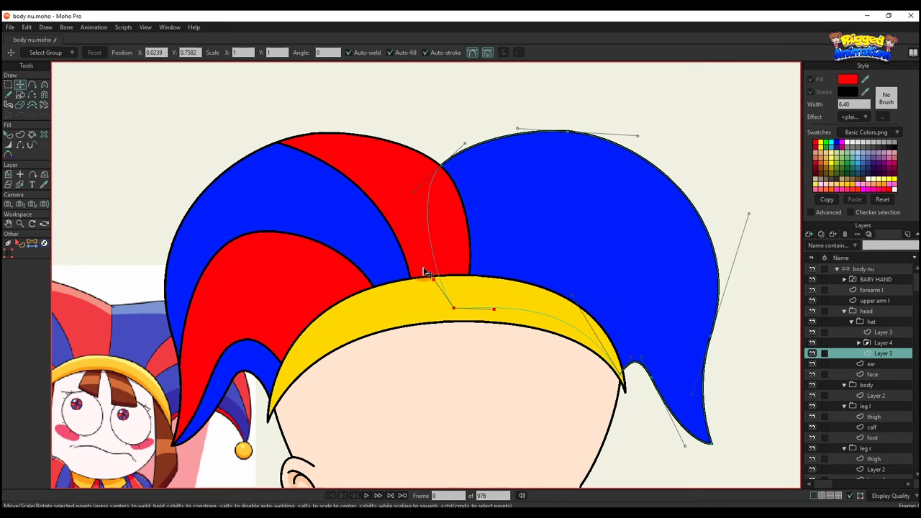
pyautogui.press('q')
pyautogui.scroll(-4, 538, 202)
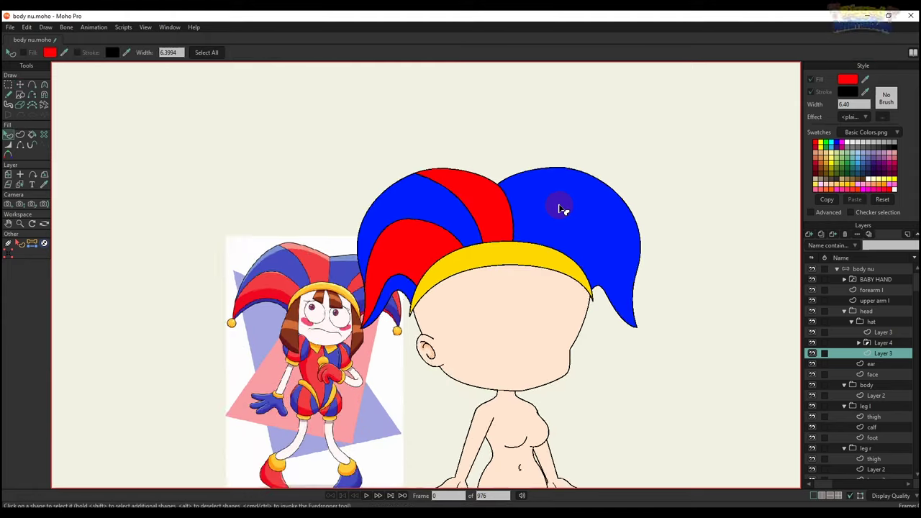
# Select the mirrored flap's tip points, move them inward and up, and round the flap's outer edge with its handles
pyautogui.scroll(5, 573, 221)
pyautogui.press('g')
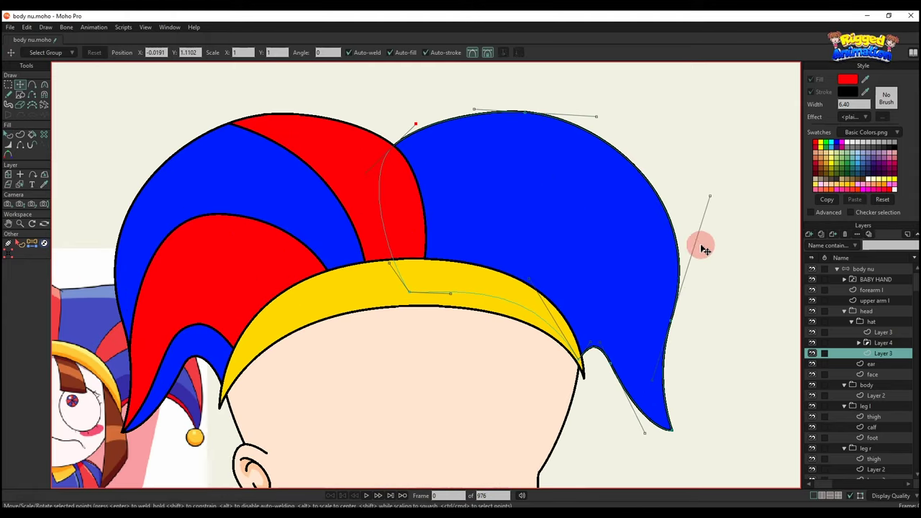
pyautogui.moveTo(705, 413); pyautogui.dragTo(705, 433)
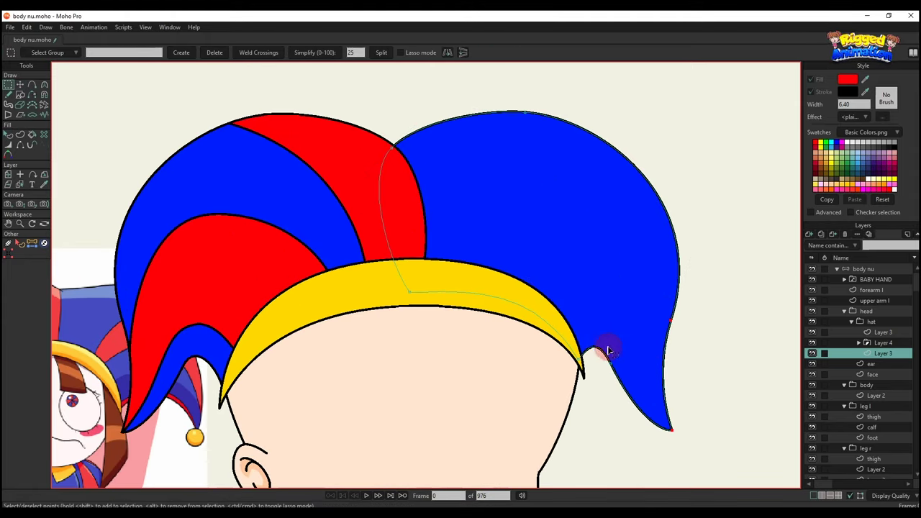
pyautogui.press('t')
pyautogui.moveTo(650, 375); pyautogui.dragTo(637, 364)
pyautogui.press('q')
pyautogui.press('t')
pyautogui.press('Return')
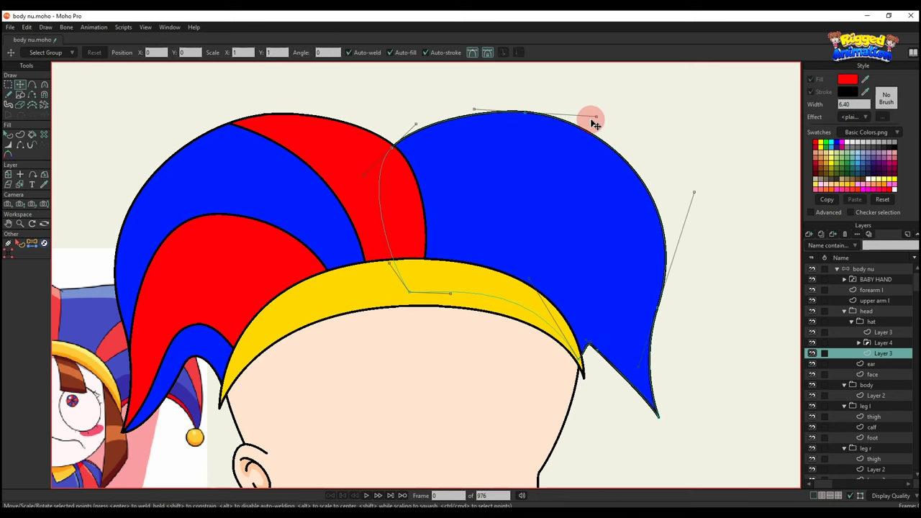
pyautogui.moveTo(594, 116); pyautogui.dragTo(606, 112)
pyautogui.moveTo(695, 192); pyautogui.dragTo(684, 185)
# Round the notch between the mirrored flap's tip and the headband by adjusting its points and handles
pyautogui.scroll(2, 569, 368)
pyautogui.moveTo(612, 345); pyautogui.dragTo(650, 332)
pyautogui.moveTo(608, 290); pyautogui.dragTo(593, 350)
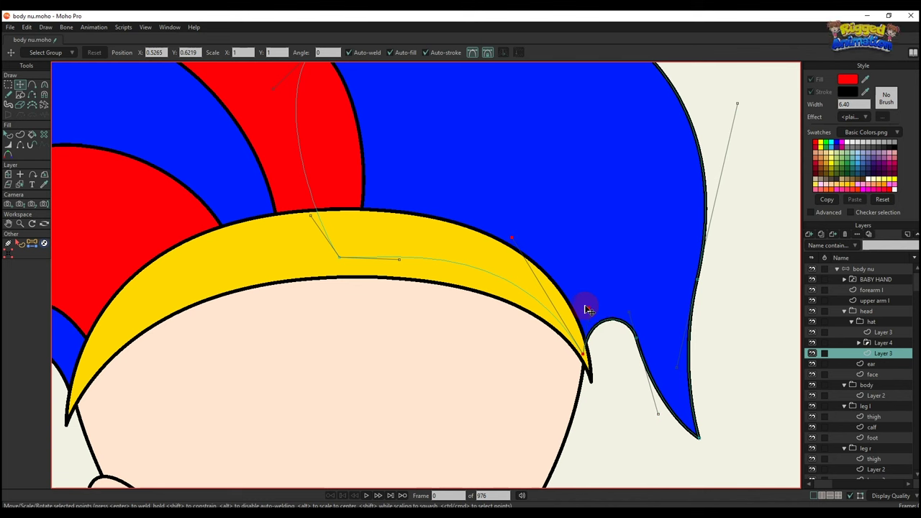
pyautogui.scroll(-4, 589, 309)
pyautogui.scroll(4, 637, 365)
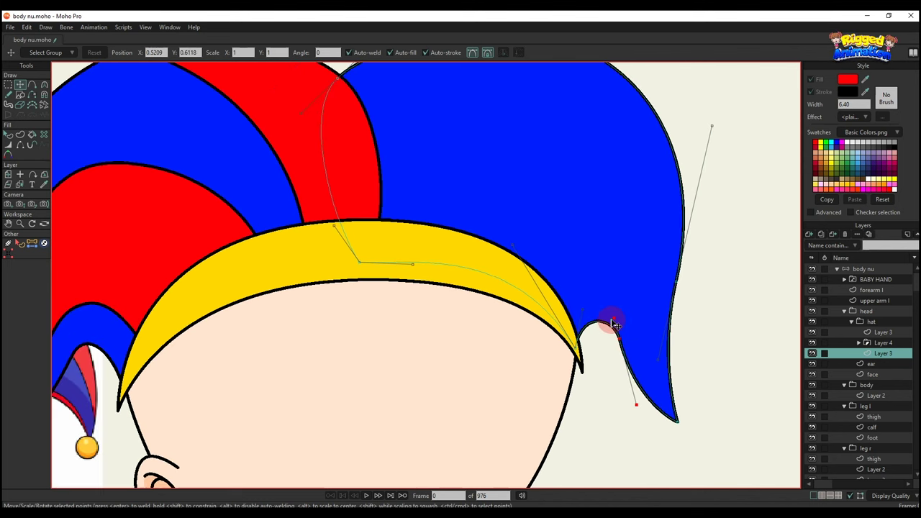
pyautogui.scroll(-4, 671, 366)
pyautogui.press('q')
pyautogui.scroll(1, 633, 367)
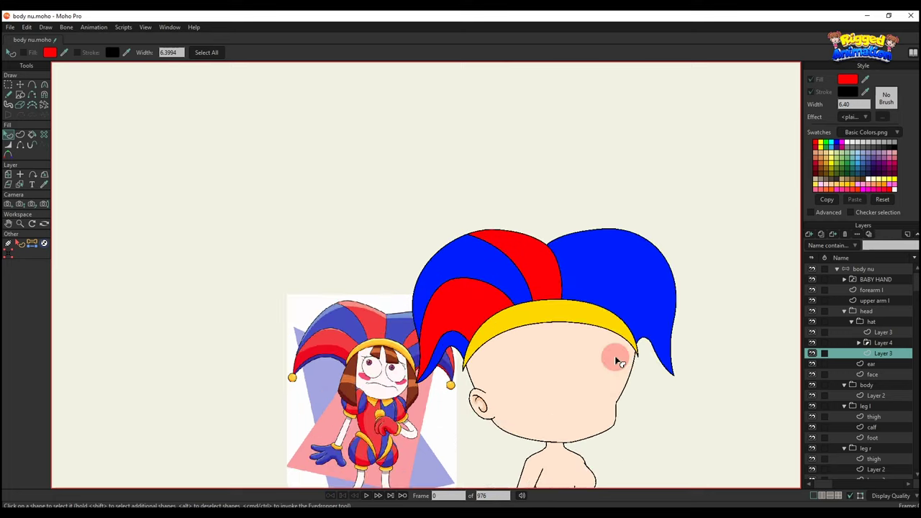
pyautogui.press('t')
pyautogui.scroll(4, 475, 374)
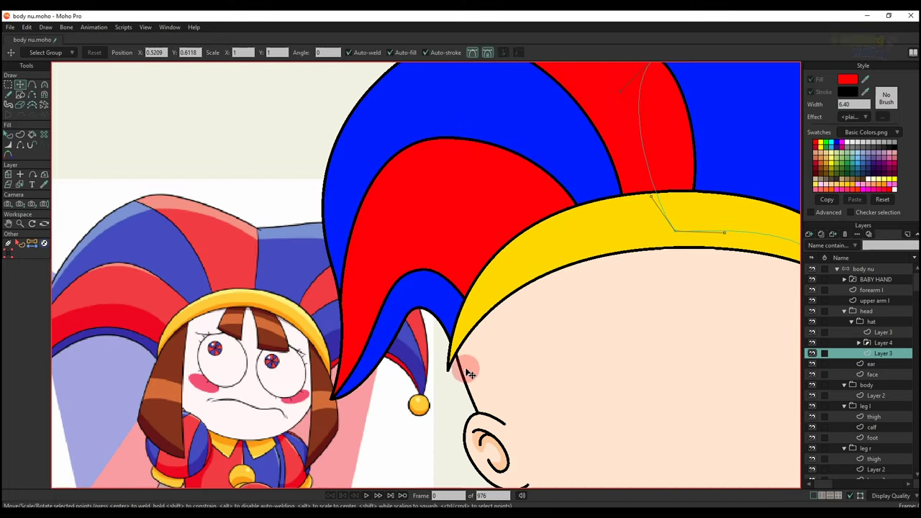
pyautogui.scroll(-4, 469, 373)
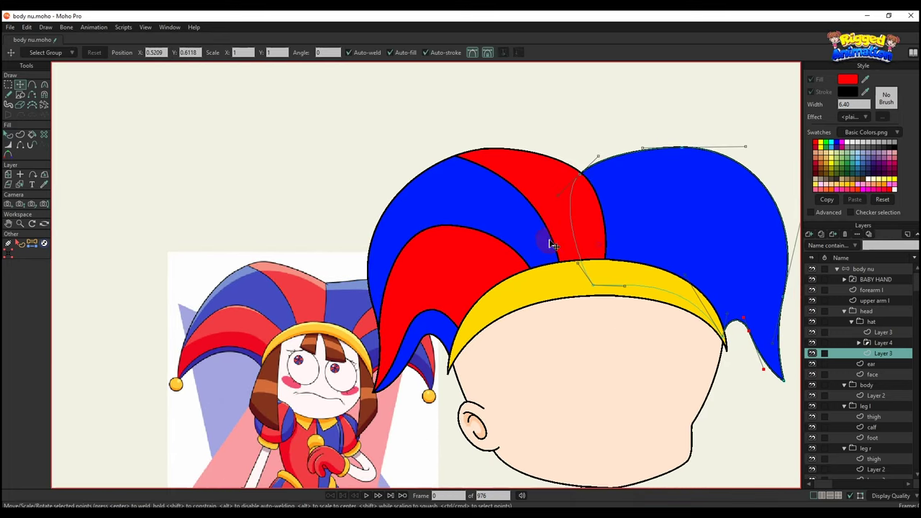
# Select all points of the first flap's stripes and copy them
pyautogui.keyDown('alt'); pyautogui.rightClick(557, 232); pyautogui.keyUp('alt')
pyautogui.scroll(-4, 476, 180)
pyautogui.press('g')
pyautogui.moveTo(358, 135); pyautogui.dragTo(628, 273)
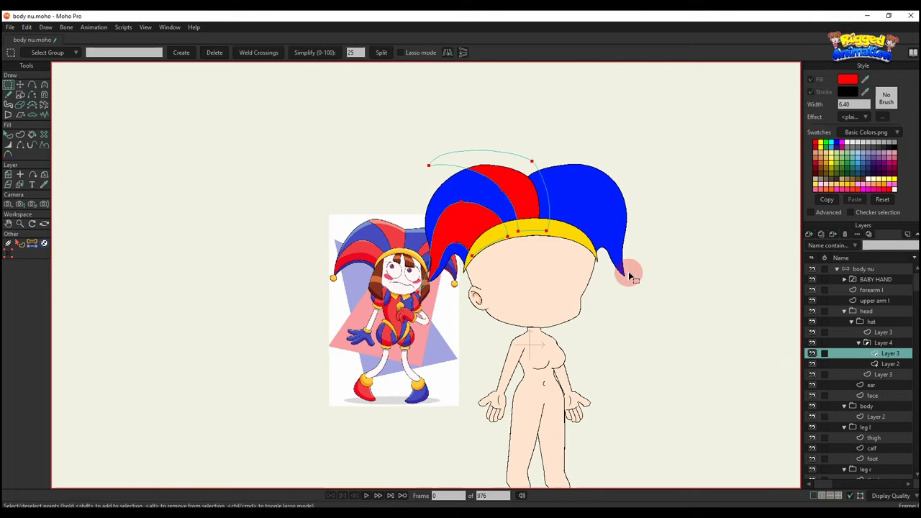
# Add a new vector layer above the mirrored flap's layer and group the two layers together
pyautogui.keyDown('ctrl'); pyautogui.keyDown('alt'); pyautogui.click(610, 189); pyautogui.keyUp('alt'); pyautogui.keyUp('ctrl')
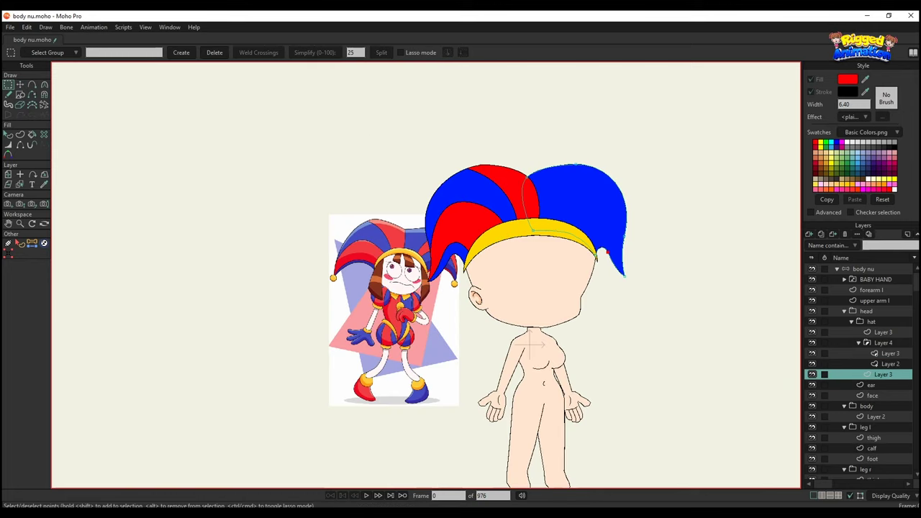
pyautogui.click(860, 343)
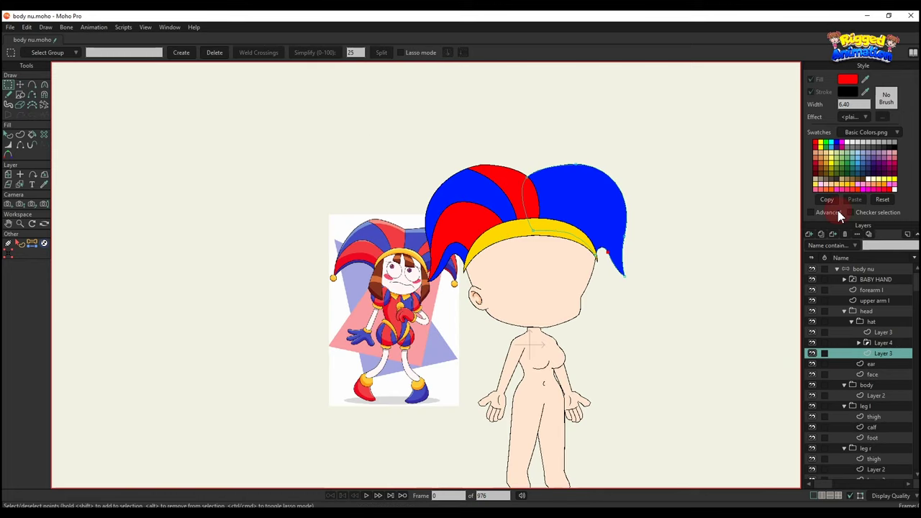
pyautogui.click(810, 234)
pyautogui.click(851, 288)
pyautogui.rightClick(883, 356)
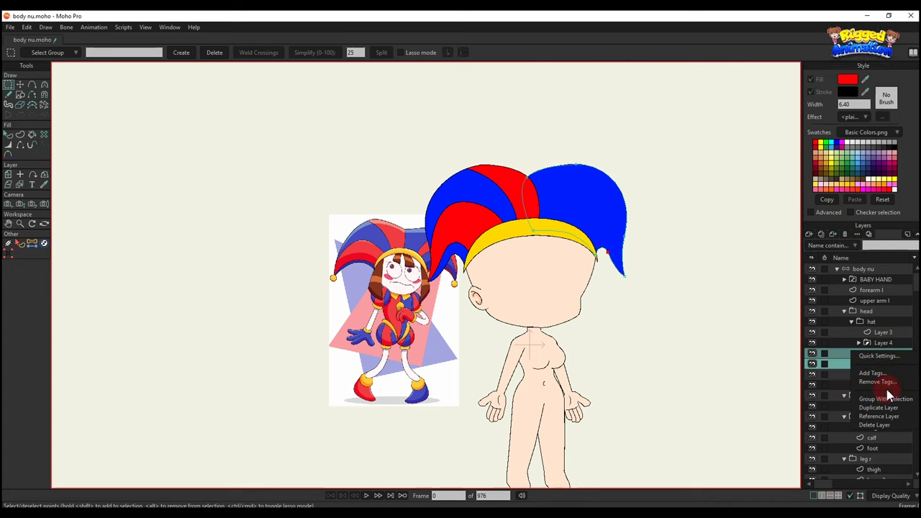
pyautogui.click(892, 400)
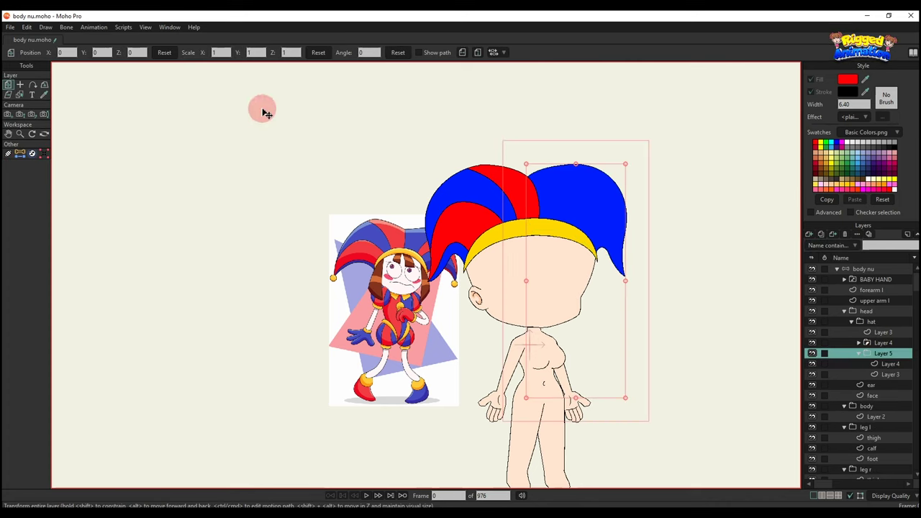
# Set the new flap group's mask to Hide all
pyautogui.doubleClick(882, 356)
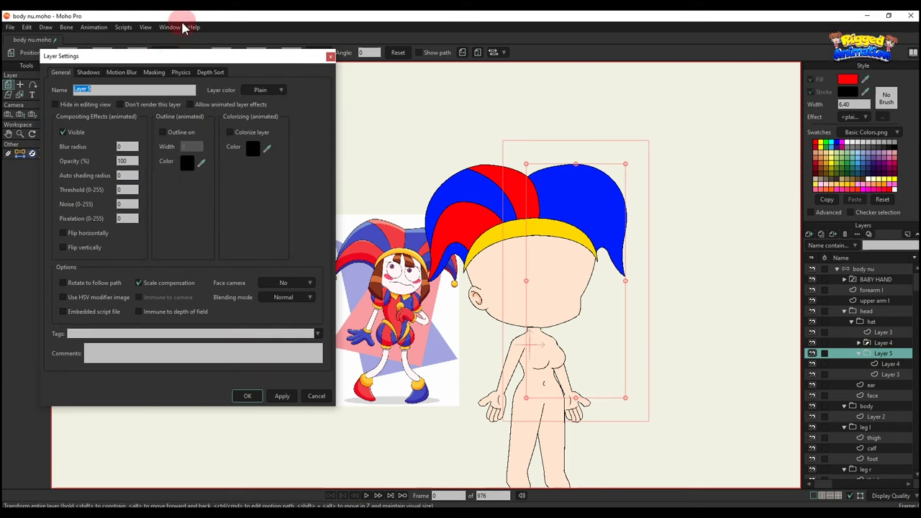
pyautogui.click(153, 74)
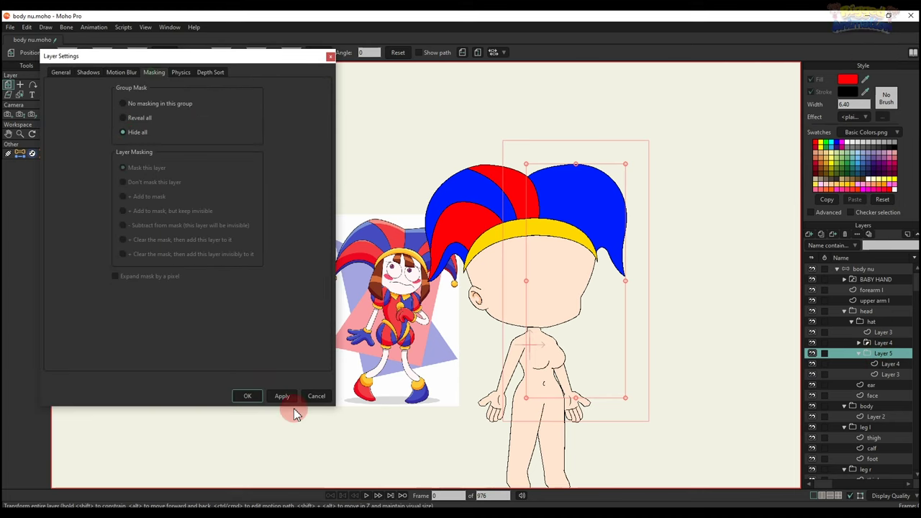
pyautogui.click(247, 396)
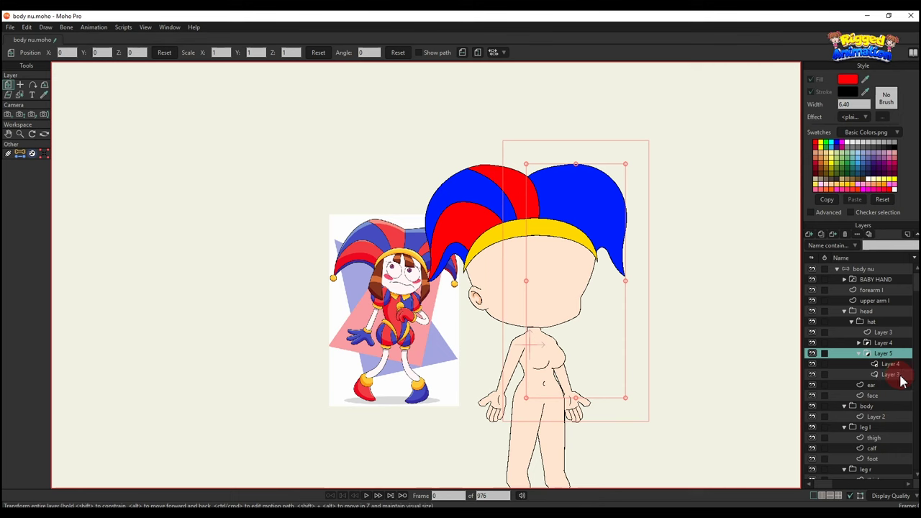
# Paste the copied stripes into the group's empty Layer 4, flip them horizontally and move them onto the mirrored flap
pyautogui.click(899, 375)
pyautogui.click(898, 365)
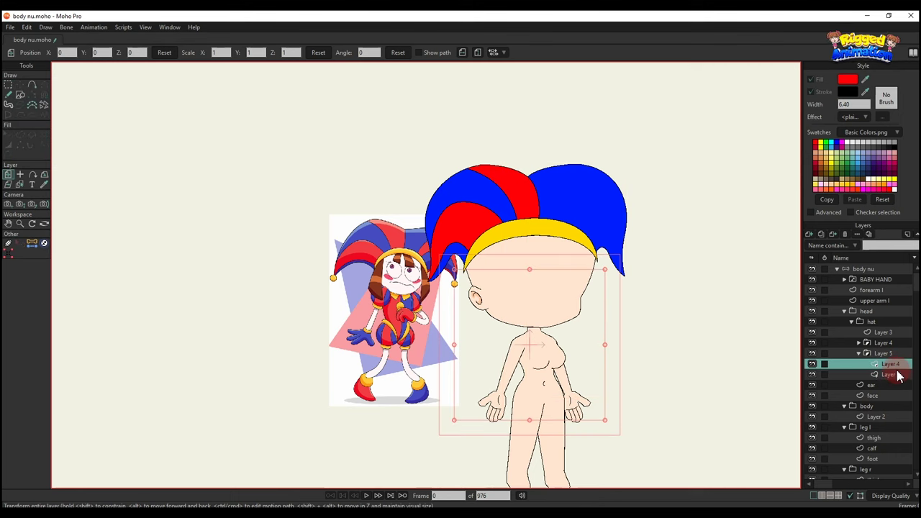
pyautogui.press('t')
pyautogui.scroll(2, 539, 156)
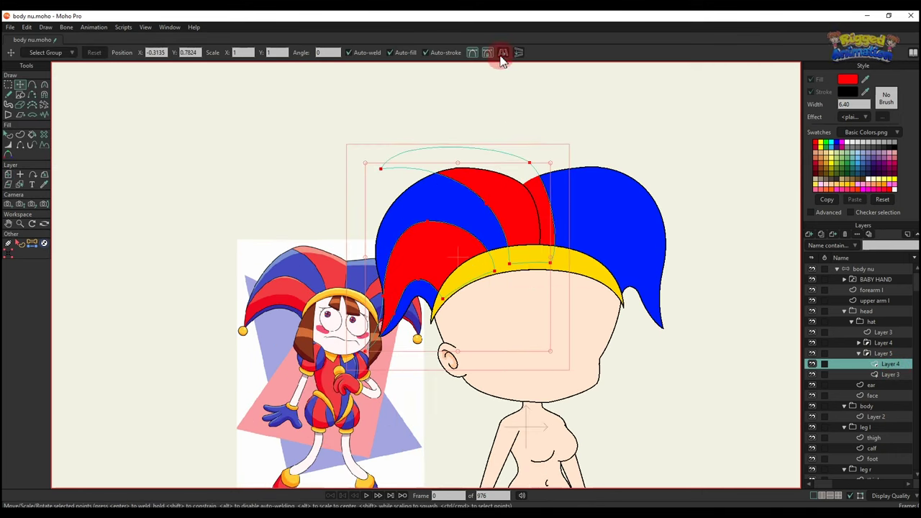
pyautogui.scroll(1, 495, 157)
pyautogui.moveTo(448, 280); pyautogui.dragTo(640, 274)
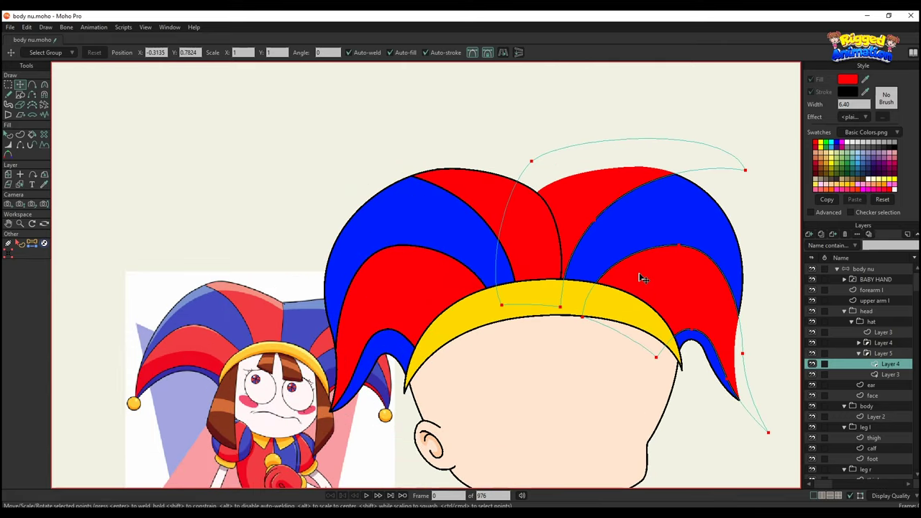
# Change the mirrored flap's base shape fill from blue to red
pyautogui.press('q')
pyautogui.scroll(-3, 628, 267)
pyautogui.scroll(-2, 575, 256)
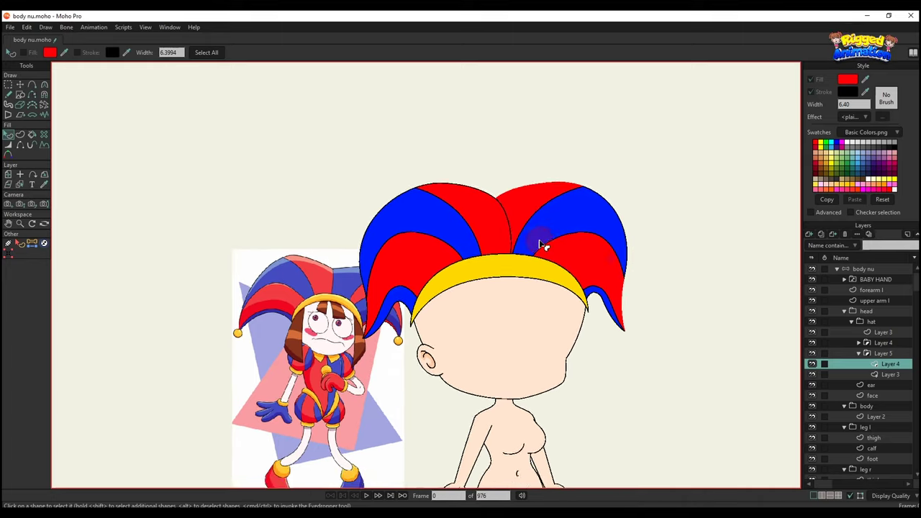
pyautogui.scroll(3, 551, 249)
pyautogui.click(531, 193)
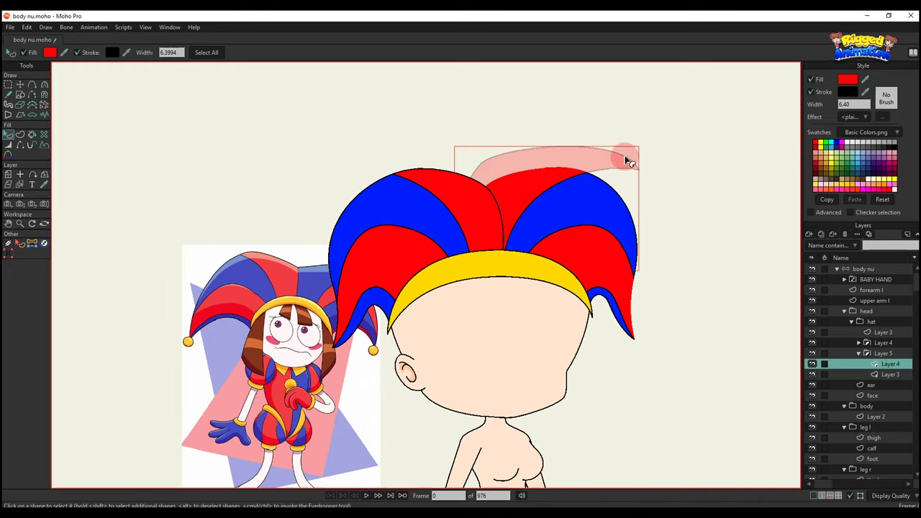
pyautogui.click(578, 211)
pyautogui.click(850, 80)
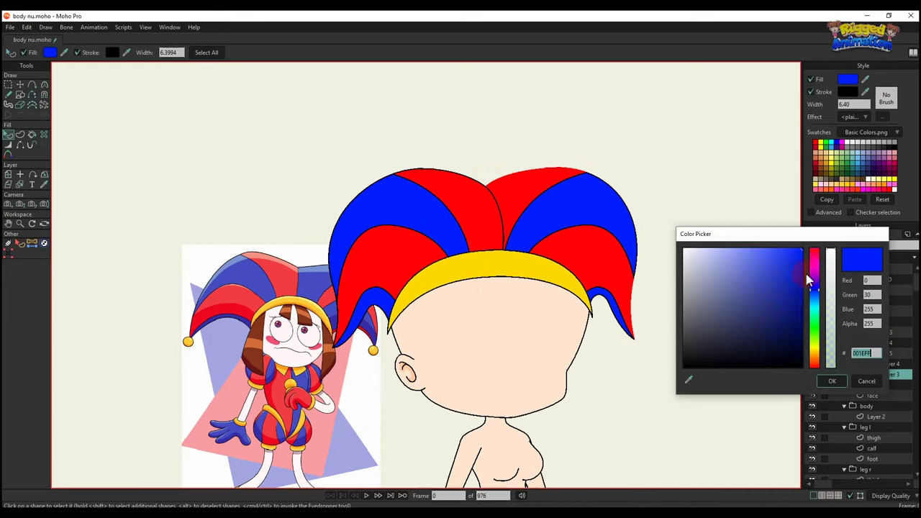
pyautogui.click(813, 260)
pyautogui.click(833, 379)
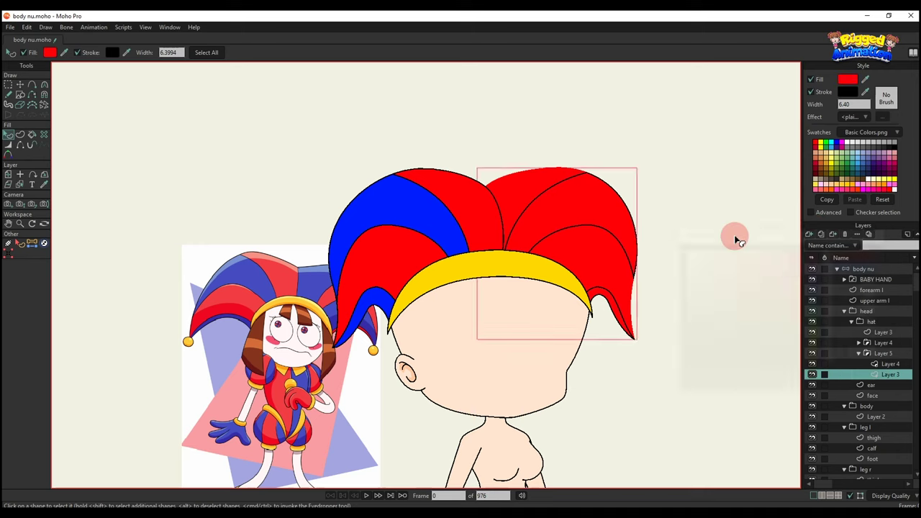
# Select the mirrored flap's stripe shapes and fill them with the hat's blue
pyautogui.click(529, 193)
pyautogui.click(586, 262)
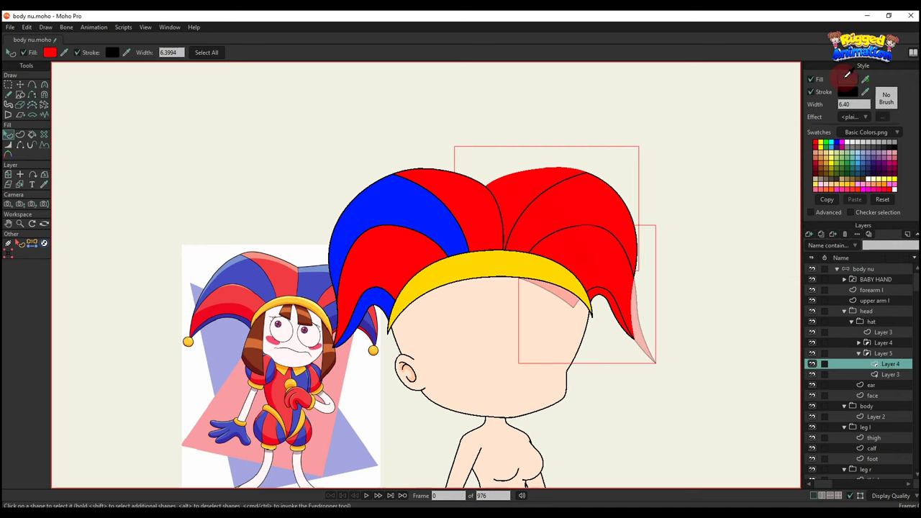
pyautogui.click(703, 193)
# Exclude strokes from the mask in the mirrored flap base layer's masking settings
pyautogui.doubleClick(884, 376)
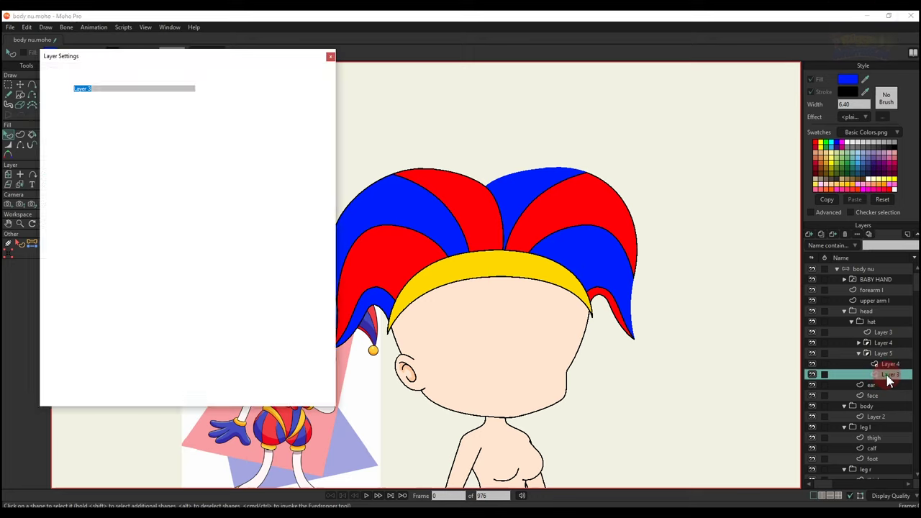
pyautogui.click(164, 73)
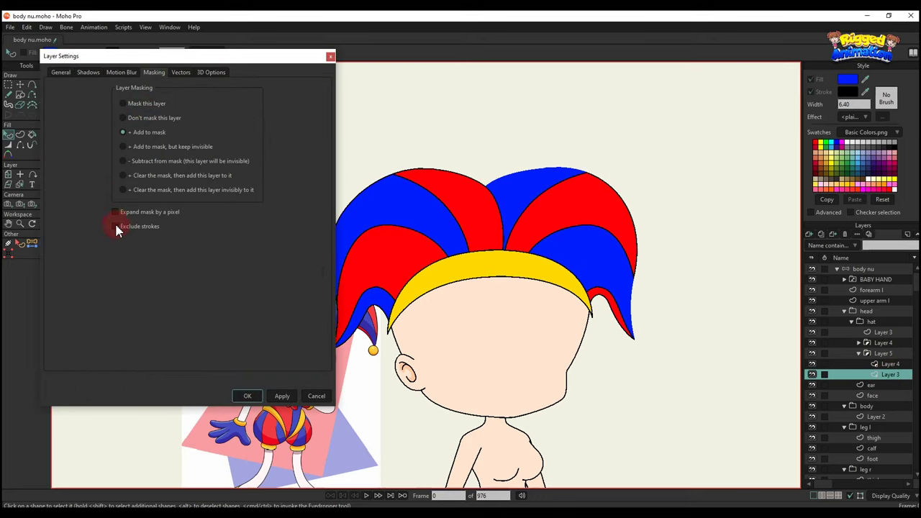
pyautogui.click(247, 396)
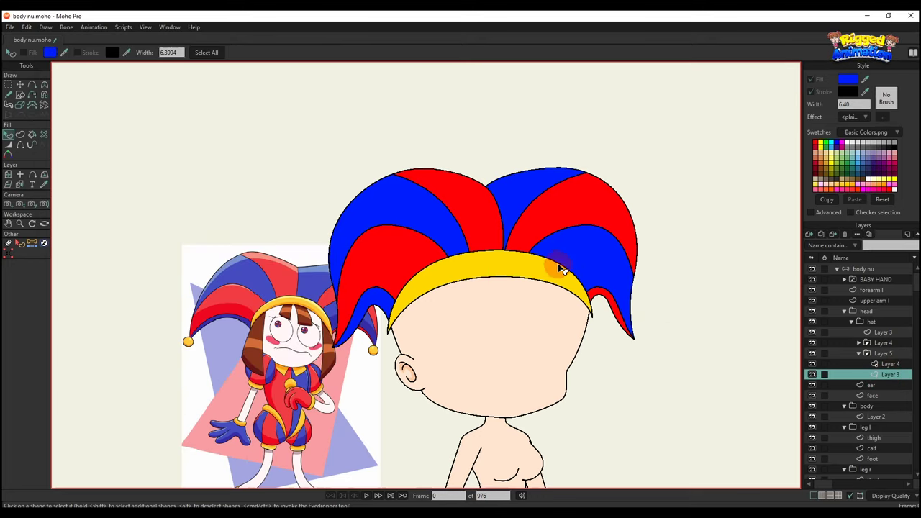
# Create a new vector layer above the headband layer and draw a small circle at the first flap's tip
pyautogui.scroll(-2, 527, 205)
pyautogui.scroll(5, 499, 286)
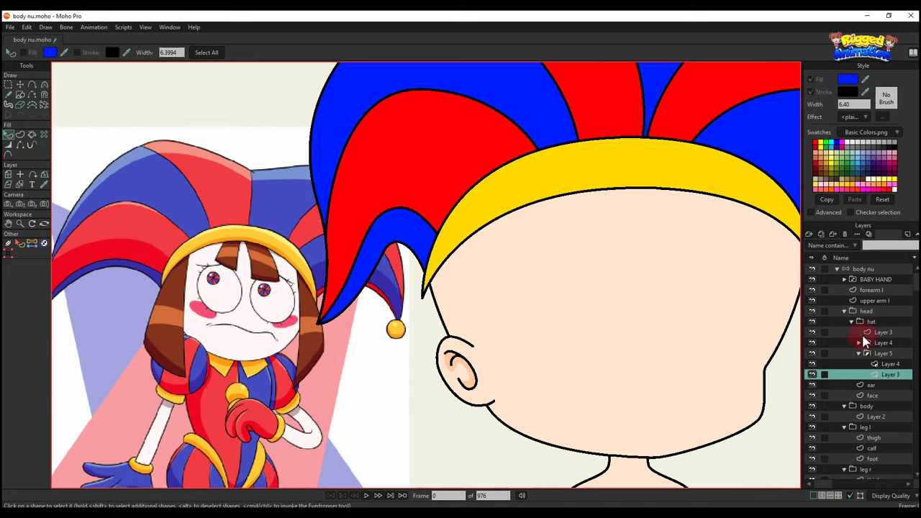
pyautogui.click(878, 333)
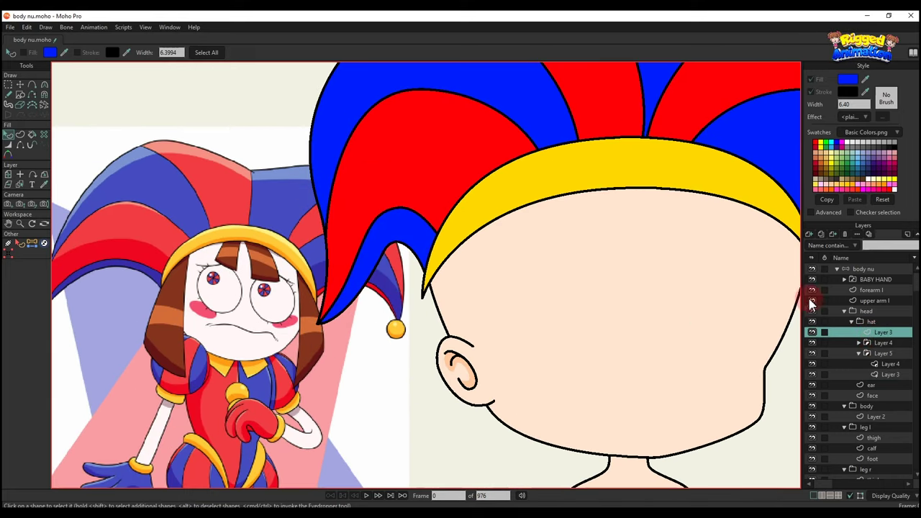
pyautogui.click(809, 236)
pyautogui.click(825, 247)
pyautogui.click(20, 96)
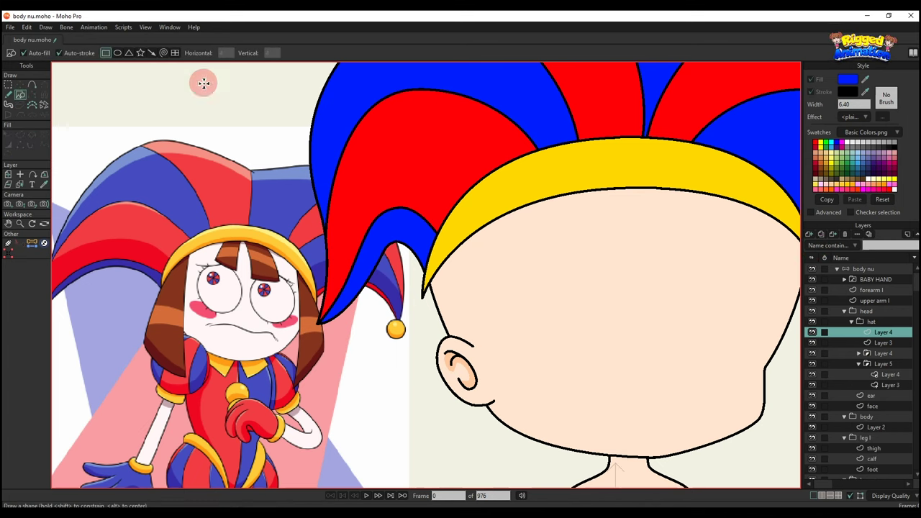
pyautogui.click(117, 53)
pyautogui.moveTo(315, 331)
pyautogui.mouseDown()
pyautogui.moveTo(302, 318)
pyautogui.moveTo(332, 322)
pyautogui.mouseUp()
# Duplicate the circle and shrink the copy into a small highlight spot on the ball's upper left
pyautogui.press('t')
pyautogui.scroll(2, 316, 332)
pyautogui.scroll(2, 333, 322)
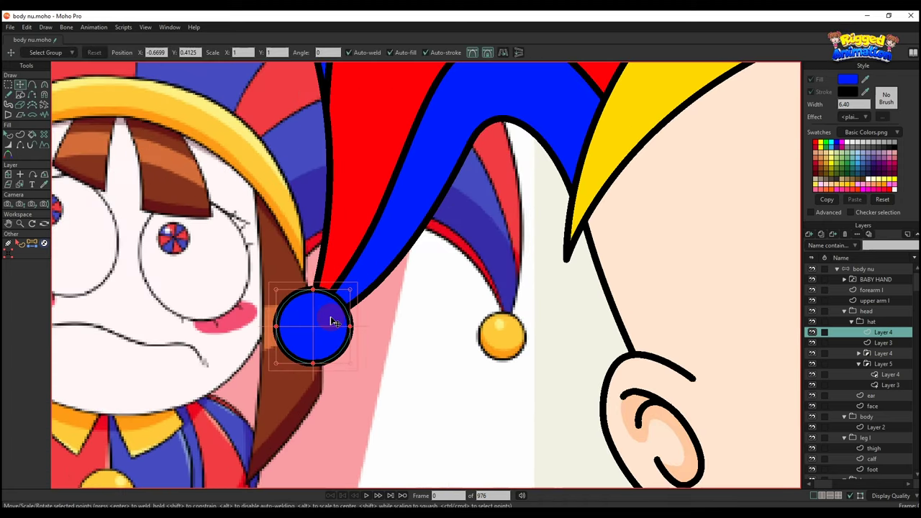
pyautogui.hotkey('ctrl', 'c')
pyautogui.hotkey('ctrl', 'v')
pyautogui.moveTo(351, 365); pyautogui.dragTo(306, 315)
pyautogui.scroll(2, 317, 329)
pyautogui.press('q')
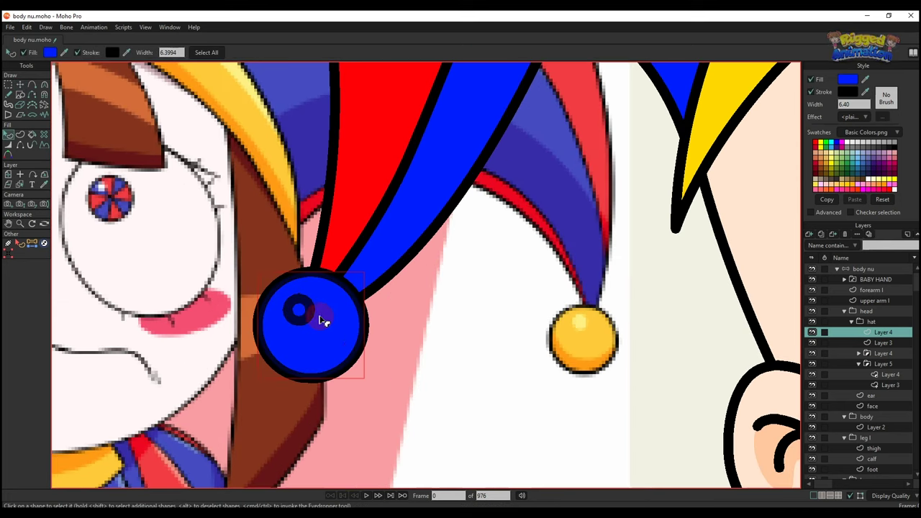
# Fill the ball with the headband's yellow, and make the highlight spot white (FFFFFF) with no stroke
pyautogui.keyDown('ctrl'); pyautogui.click(699, 151); pyautogui.keyUp('ctrl')
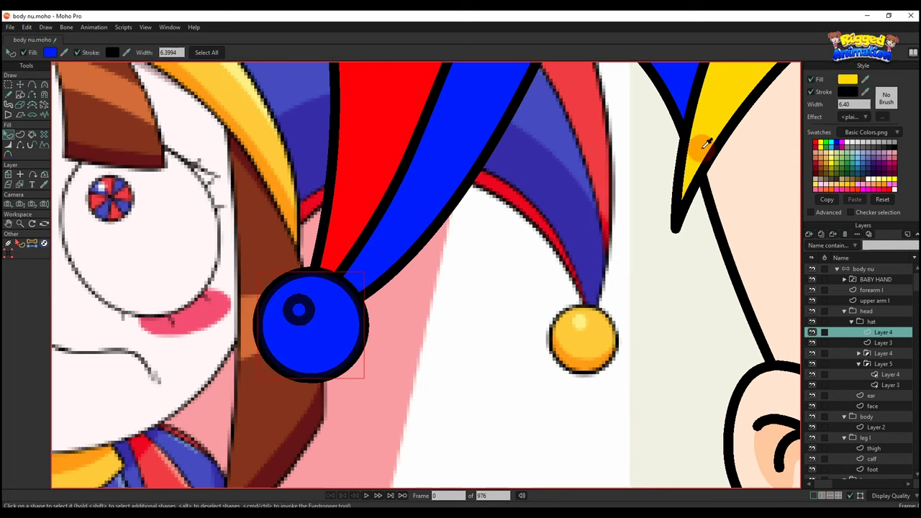
pyautogui.click(299, 309)
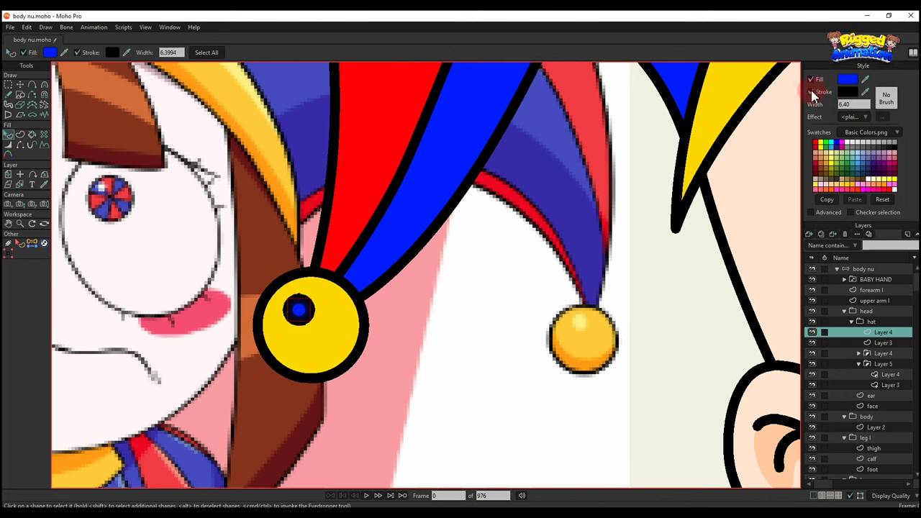
pyautogui.click(812, 93)
pyautogui.click(844, 81)
pyautogui.moveTo(719, 285); pyautogui.dragTo(681, 246)
pyautogui.click(822, 381)
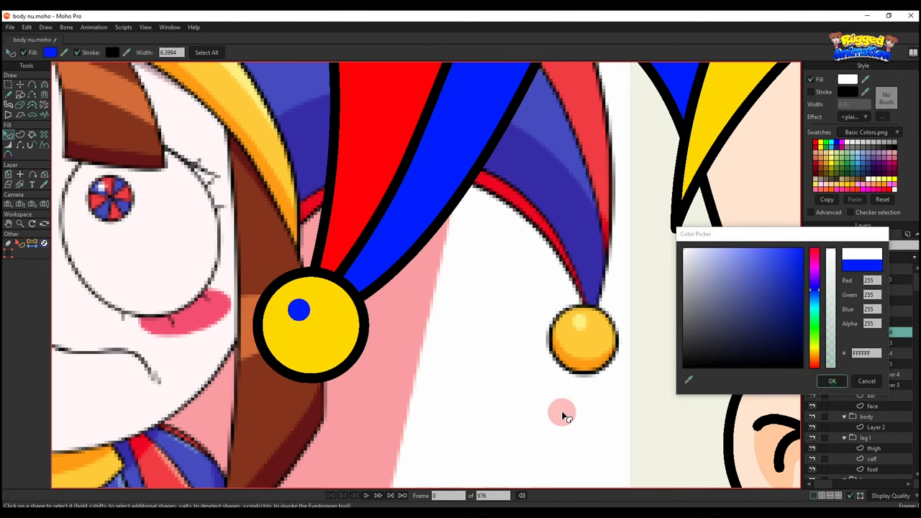
pyautogui.click(563, 416)
# Copy the ball with its highlight, flip the copy horizontally and place it at the mirrored flap's tip
pyautogui.scroll(-5, 405, 338)
pyautogui.scroll(-6, 407, 344)
pyautogui.press('g')
pyautogui.press('q')
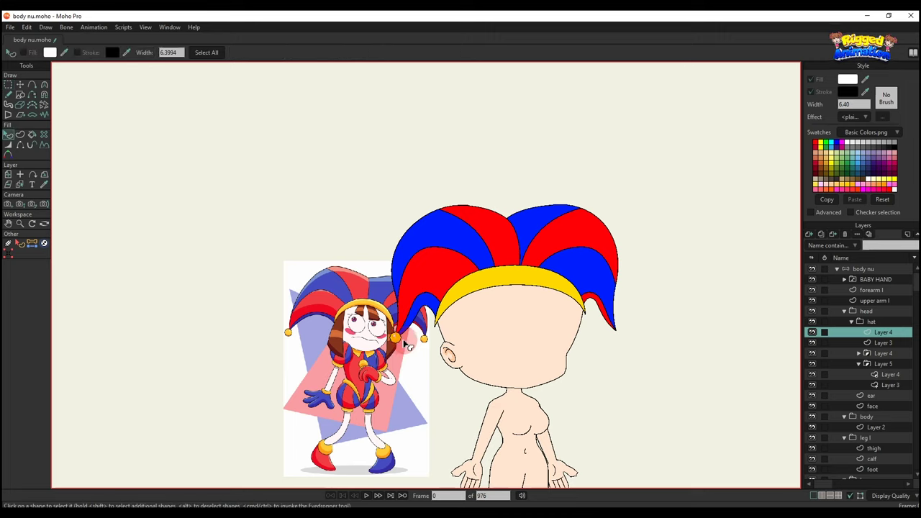
pyautogui.scroll(7, 393, 333)
pyautogui.press('t')
pyautogui.scroll(4, 391, 329)
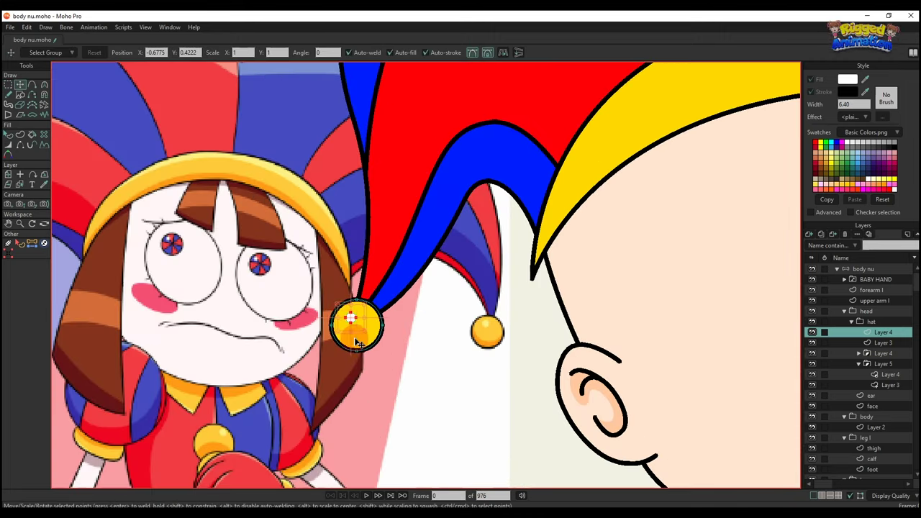
pyautogui.hotkey('ctrl', 'a')
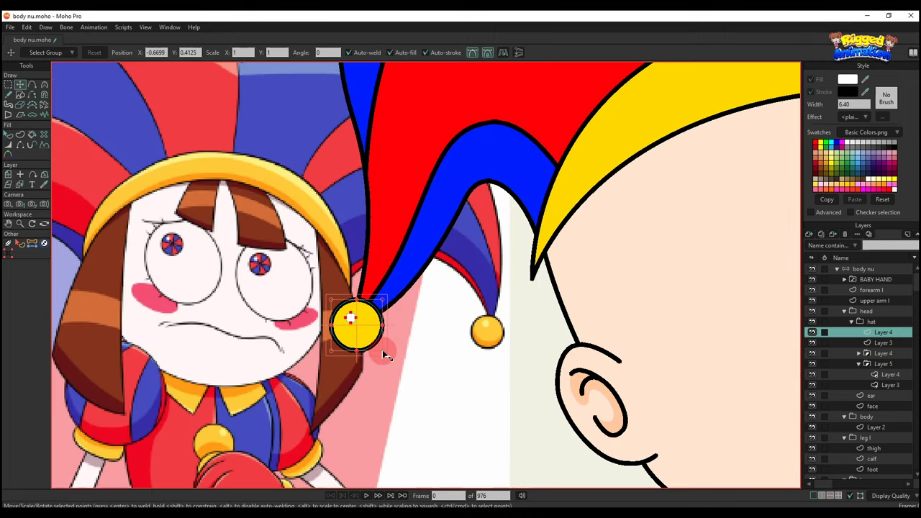
pyautogui.scroll(-3, 392, 352)
pyautogui.moveTo(412, 347); pyautogui.dragTo(636, 264)
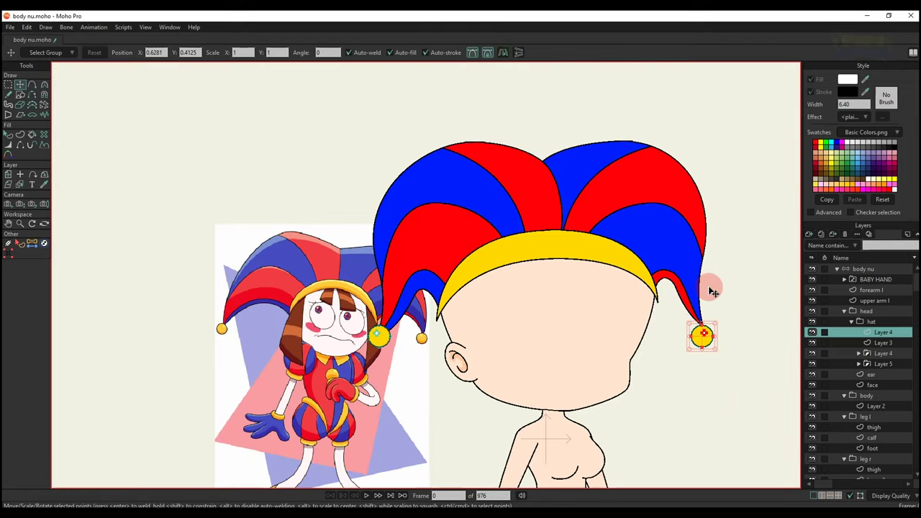
pyautogui.scroll(3, 703, 346)
pyautogui.scroll(-5, 700, 354)
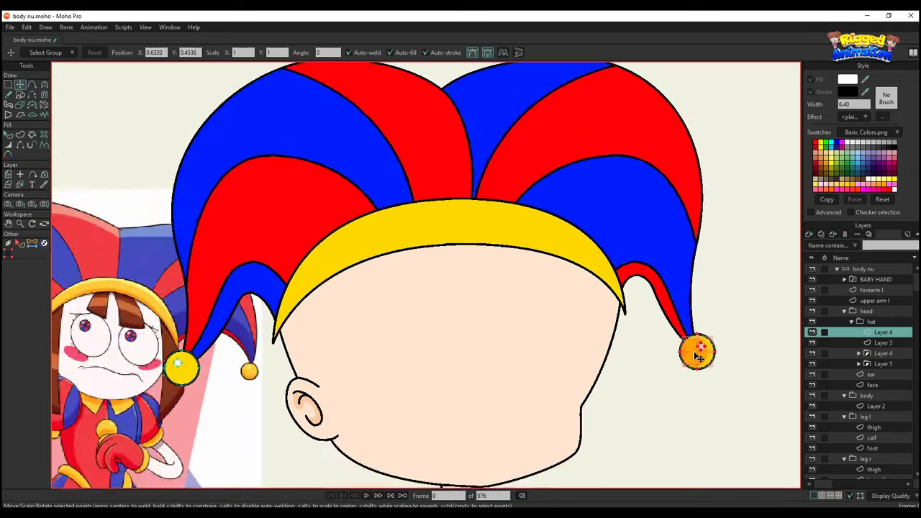
# Add a new vector layer named hair inside the head group, directly above the ear layer
pyautogui.click(845, 311)
pyautogui.moveTo(531, 220); pyautogui.dragTo(534, 245)
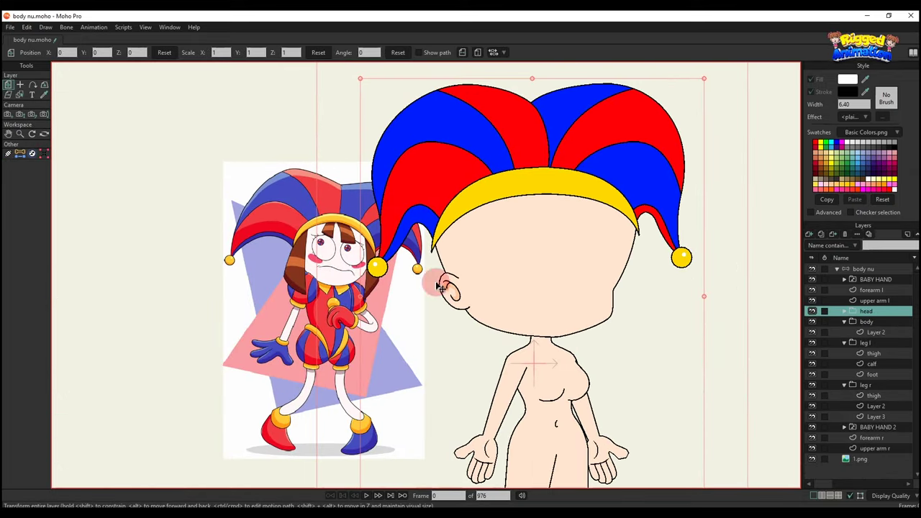
pyautogui.click(845, 311)
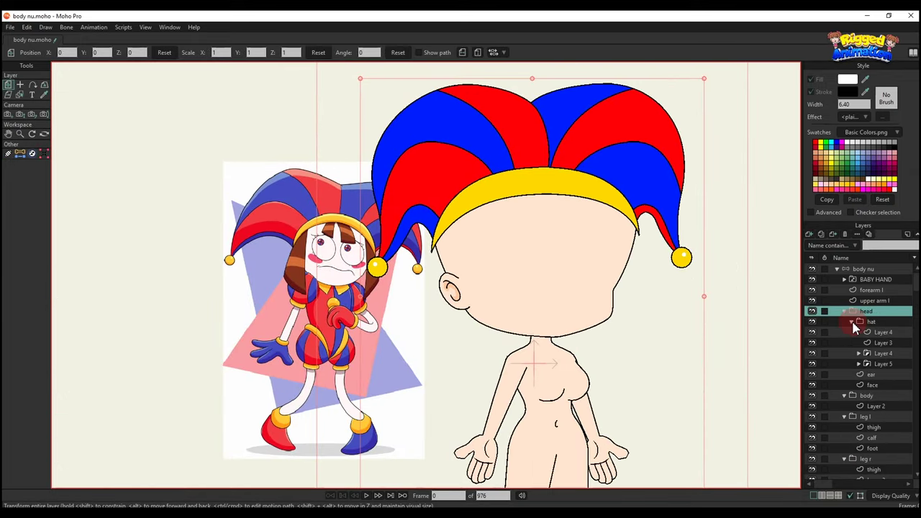
pyautogui.click(859, 321)
pyautogui.click(870, 332)
pyautogui.click(811, 236)
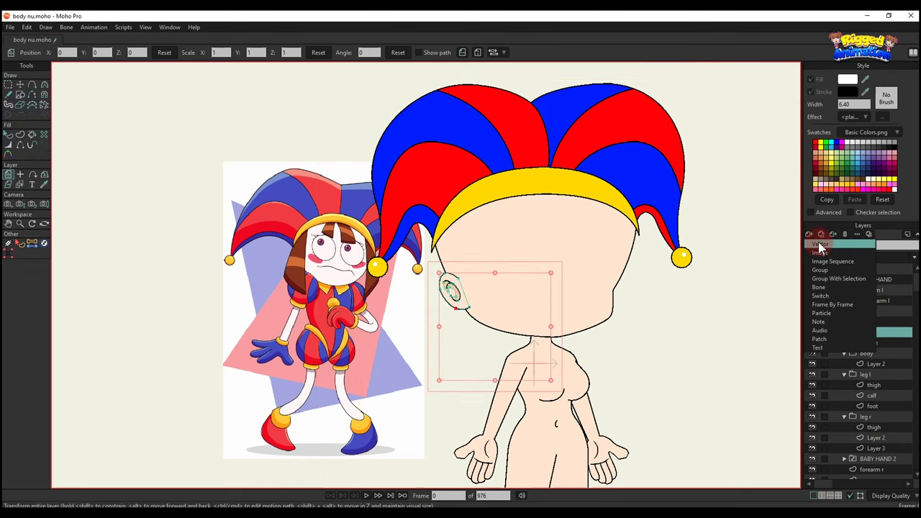
pyautogui.click(821, 244)
pyautogui.doubleClick(881, 334)
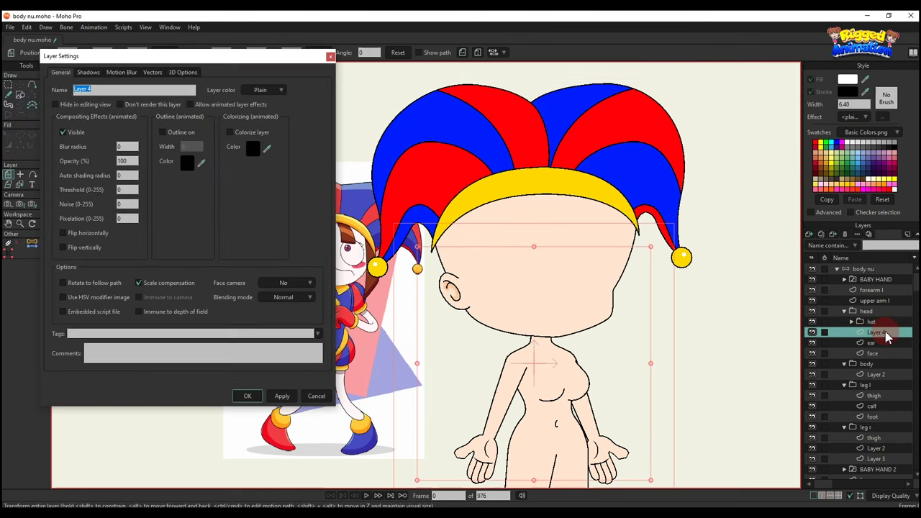
pyautogui.write('hair')
pyautogui.press('Return')
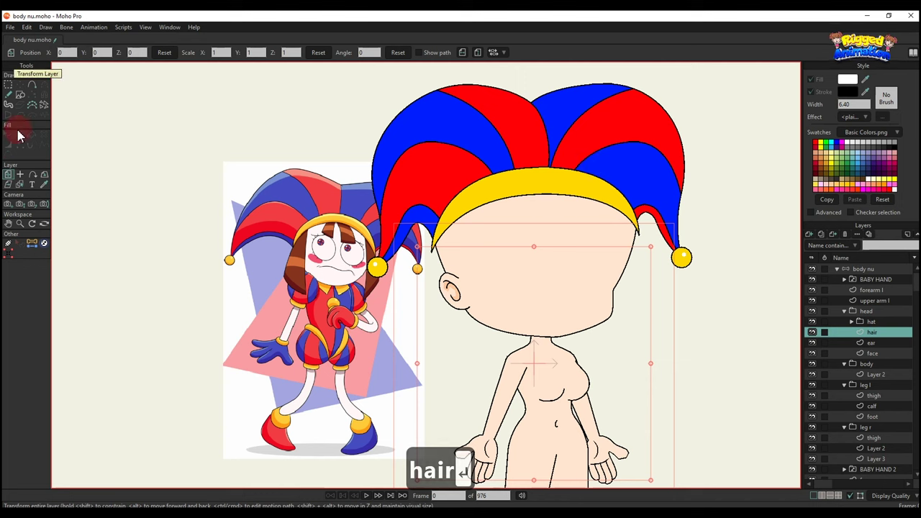
# Draw a closed hair lock over the ear, from under the headband's end down past the chin and back up
pyautogui.click(32, 84)
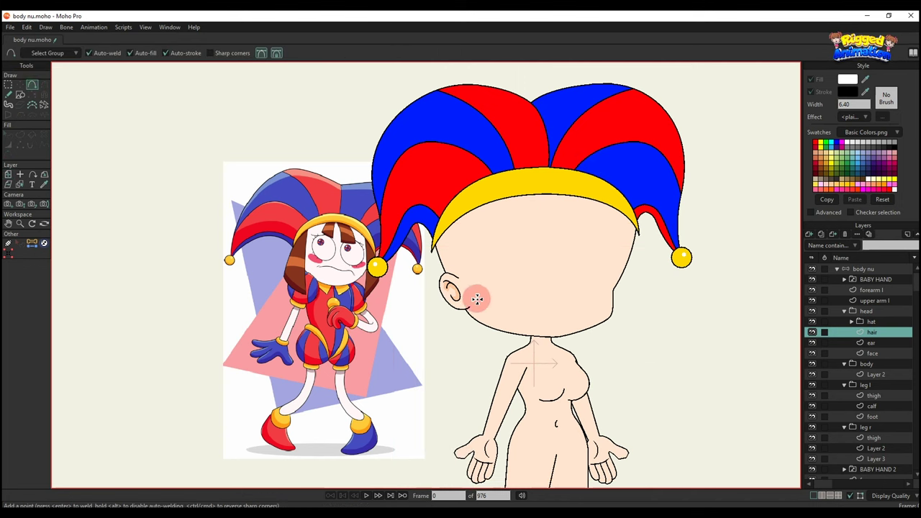
pyautogui.scroll(2, 475, 295)
pyautogui.moveTo(395, 209)
pyautogui.mouseDown()
pyautogui.moveTo(401, 407)
pyautogui.moveTo(389, 433)
pyautogui.moveTo(375, 406)
pyautogui.moveTo(463, 438)
pyautogui.moveTo(462, 136)
pyautogui.mouseUp()
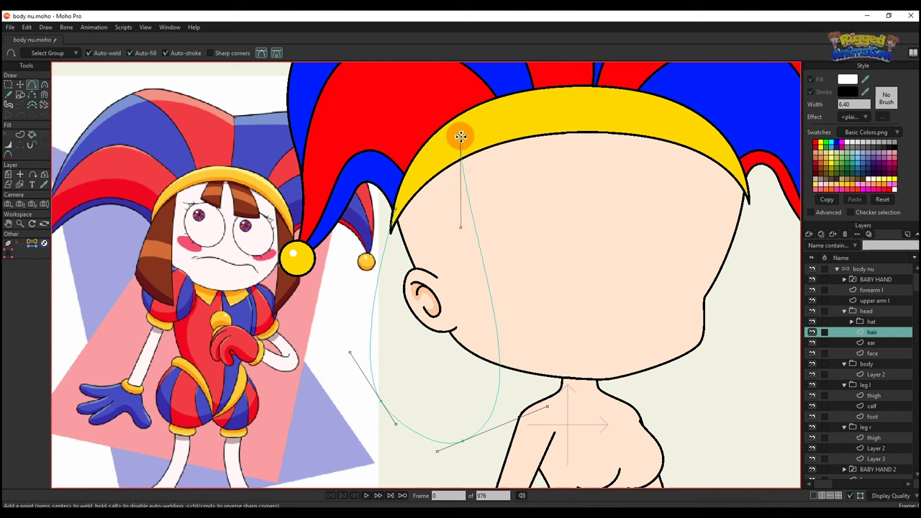
pyautogui.click(390, 220)
pyautogui.click(397, 208)
# Fill the hair lock with the dark brown sampled from the reference character's hair
pyautogui.press('q')
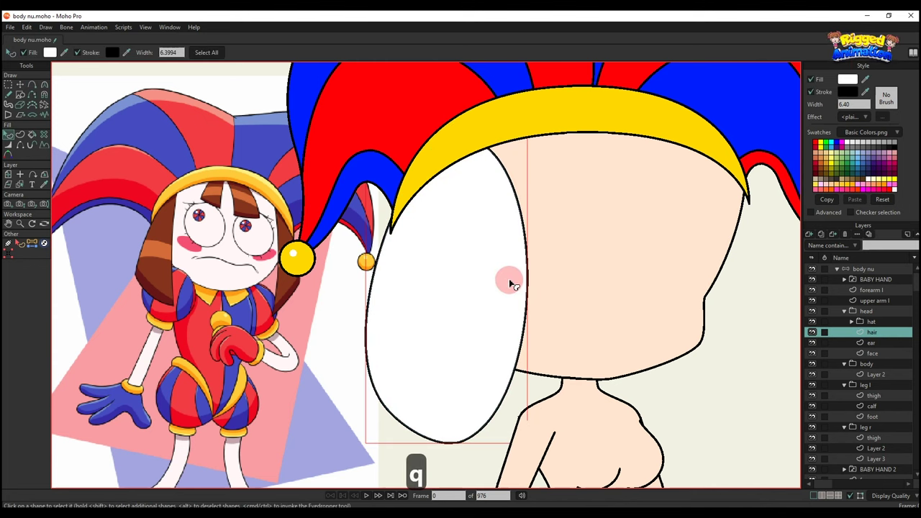
pyautogui.keyDown('ctrl'); pyautogui.click(195, 214); pyautogui.keyUp('ctrl')
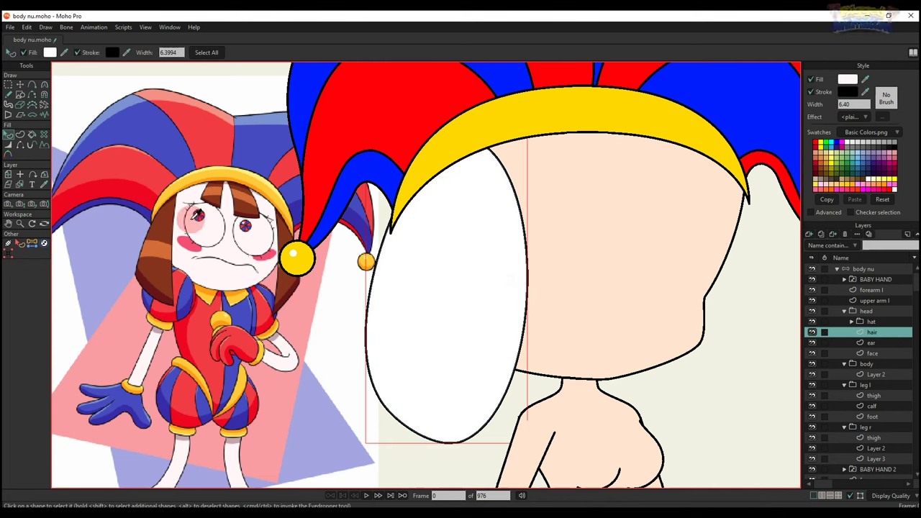
pyautogui.keyDown('ctrl'); pyautogui.click(173, 221); pyautogui.keyUp('ctrl')
# Reshape the lock's curves into a narrow strand with a nearly vertical outer side, an angular lower corner and a pointed inner tip
pyautogui.press('t')
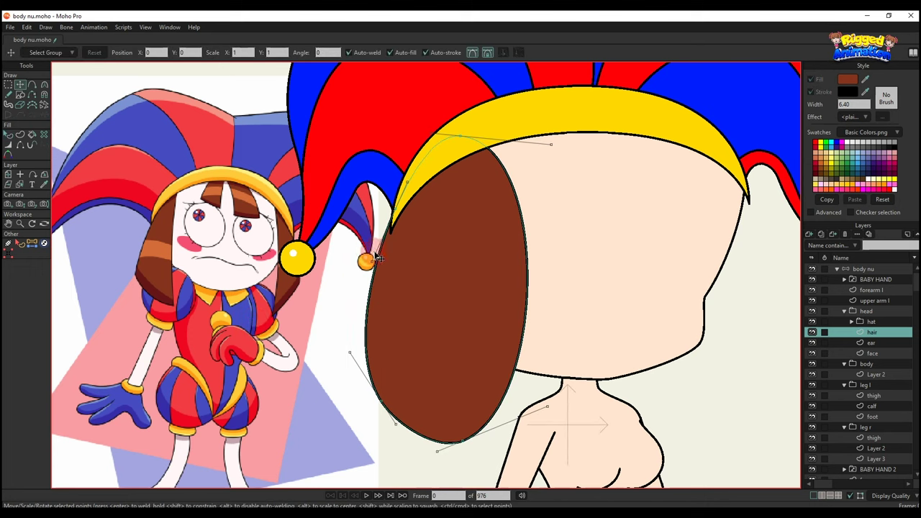
pyautogui.moveTo(374, 258); pyautogui.dragTo(383, 268)
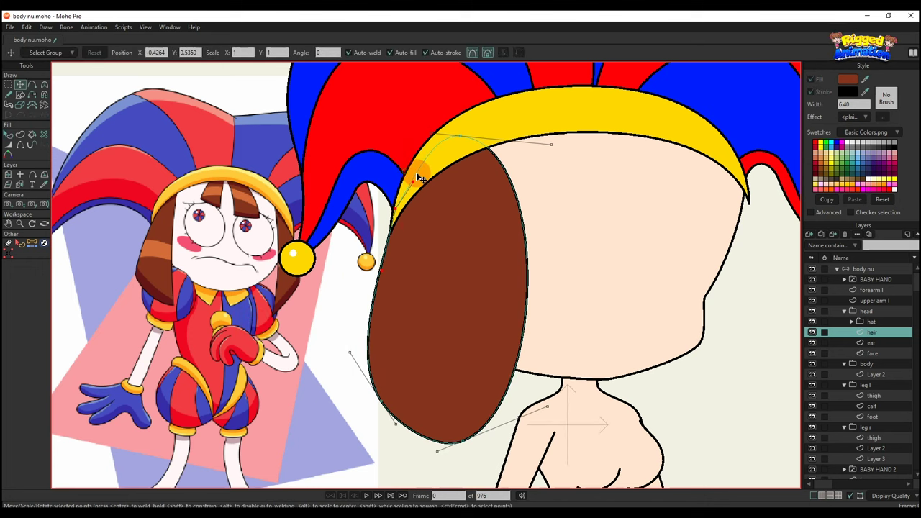
pyautogui.moveTo(597, 146); pyautogui.dragTo(482, 239)
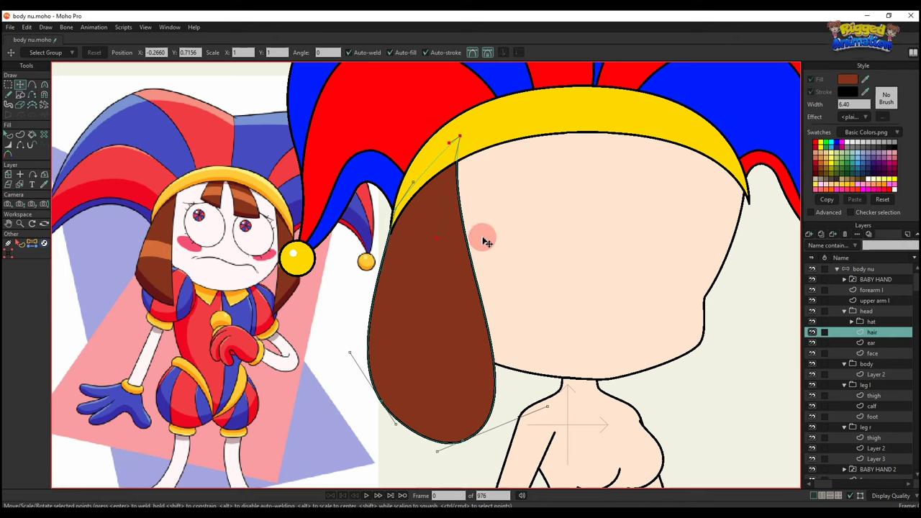
pyautogui.moveTo(488, 358); pyautogui.dragTo(487, 310)
pyautogui.moveTo(551, 329); pyautogui.dragTo(454, 329)
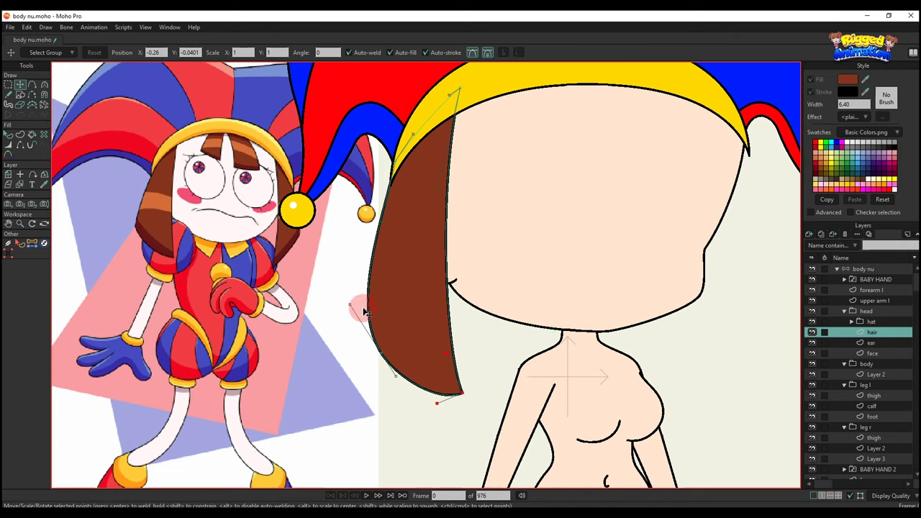
pyautogui.moveTo(364, 310); pyautogui.dragTo(363, 313)
pyautogui.press('q')
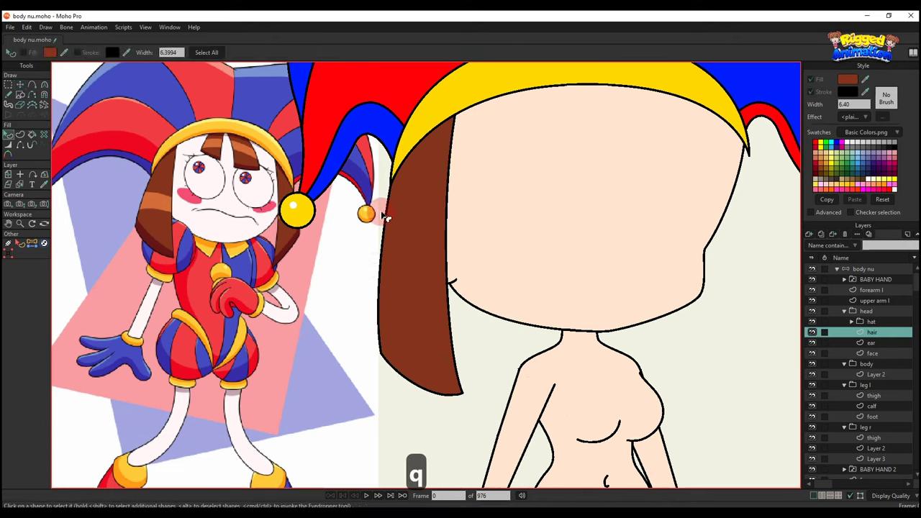
pyautogui.scroll(3, 388, 187)
pyautogui.press('t')
pyautogui.press('q')
pyautogui.scroll(-3, 408, 292)
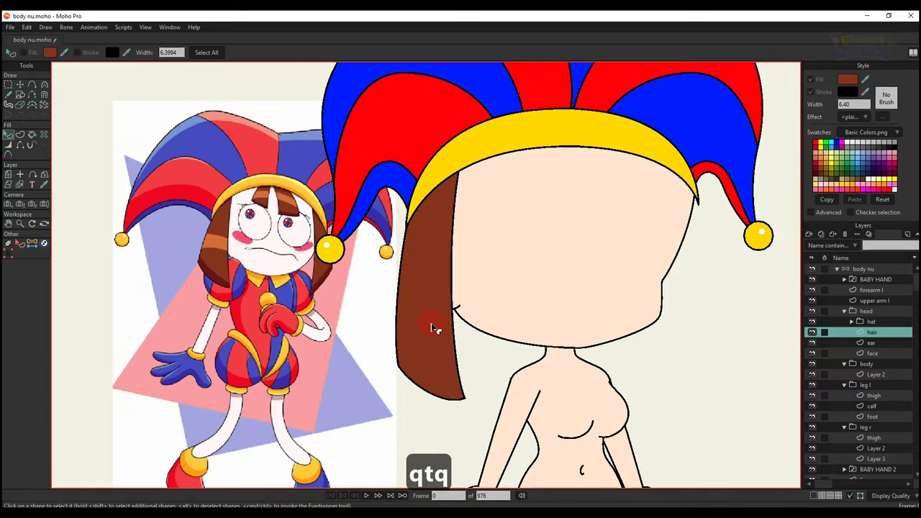
# Move the lock's pointed lower tip further inward and adjust its outer lower corner
pyautogui.press('t')
pyautogui.moveTo(469, 382); pyautogui.dragTo(482, 403)
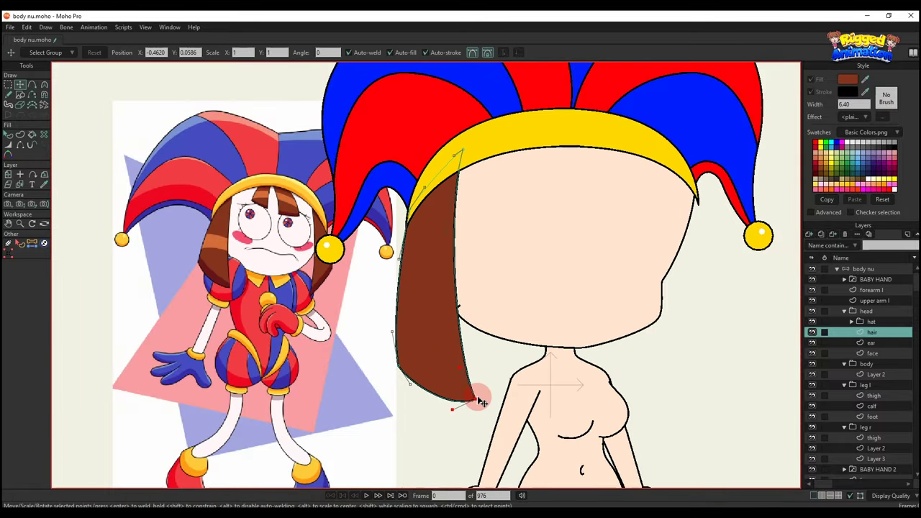
pyautogui.press('q')
pyautogui.scroll(-4, 477, 367)
pyautogui.moveTo(476, 347); pyautogui.dragTo(465, 334)
pyautogui.press('t')
pyautogui.scroll(3, 470, 374)
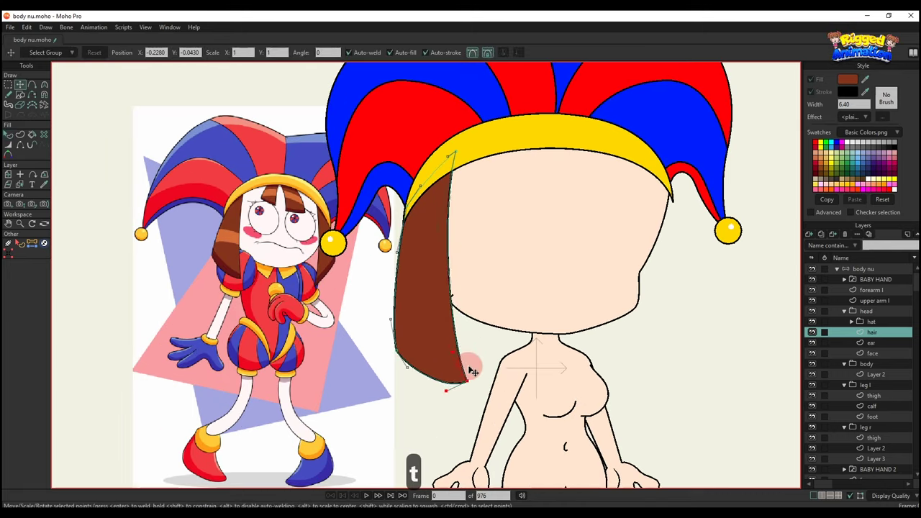
pyautogui.moveTo(470, 371); pyautogui.dragTo(481, 381)
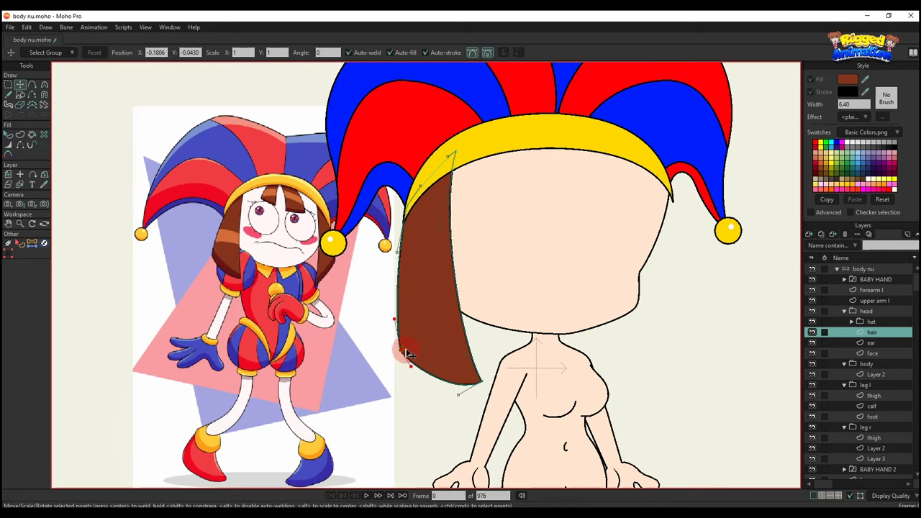
pyautogui.press('q')
pyautogui.scroll(-3, 432, 302)
pyautogui.scroll(3, 432, 281)
# Duplicate the hair lock, flip the copy horizontally and place it on the opposite side of the face under the headband
pyautogui.press('t')
pyautogui.hotkey('ctrl', 'c')
pyautogui.hotkey('ctrl', 'v')
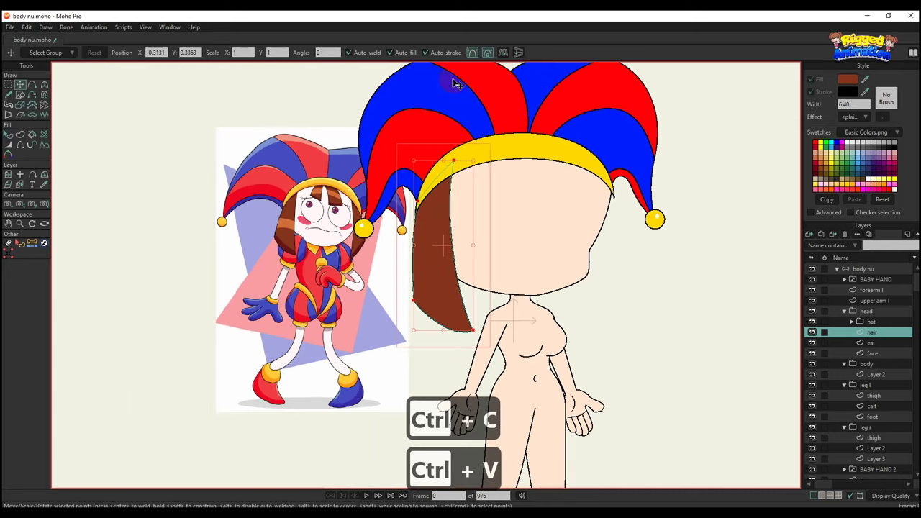
pyautogui.click(503, 53)
pyautogui.moveTo(456, 241); pyautogui.dragTo(602, 211)
pyautogui.scroll(4, 614, 231)
pyautogui.scroll(-4, 603, 235)
pyautogui.press('q')
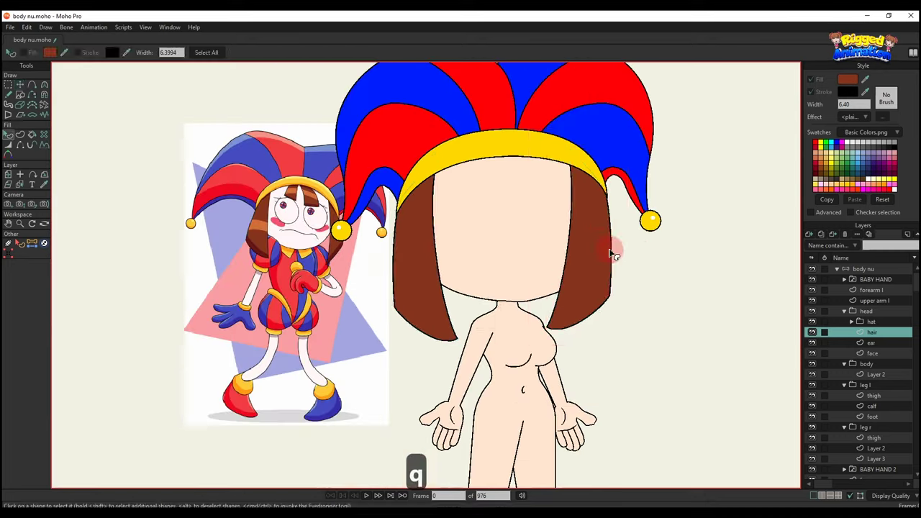
# Adjust the mirrored lock's top inner point and pull its lower tip outward to narrow the strand
pyautogui.press('t')
pyautogui.click(641, 257)
pyautogui.scroll(3, 589, 162)
pyautogui.moveTo(553, 138); pyautogui.dragTo(558, 142)
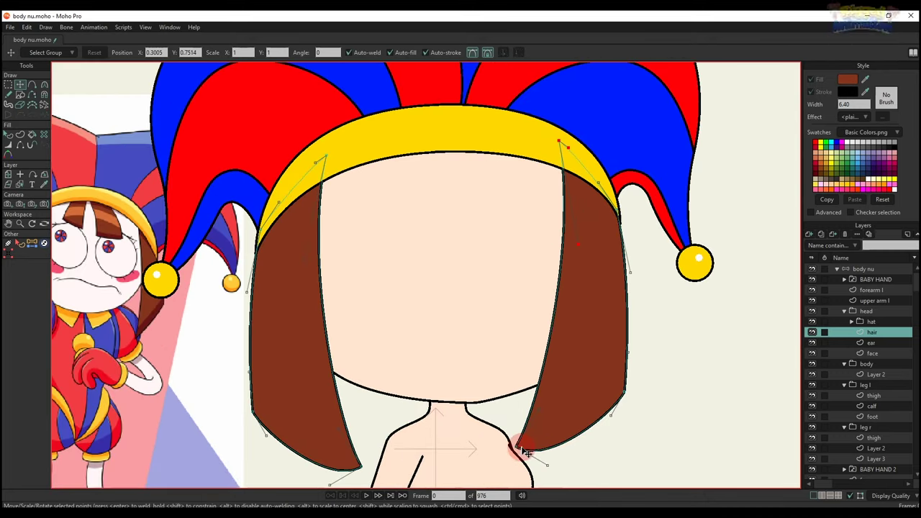
pyautogui.moveTo(526, 452); pyautogui.dragTo(555, 447)
# Align the mirrored lock's upper outer point with the headband's end and adjust its curve handle
pyautogui.scroll(3, 618, 200)
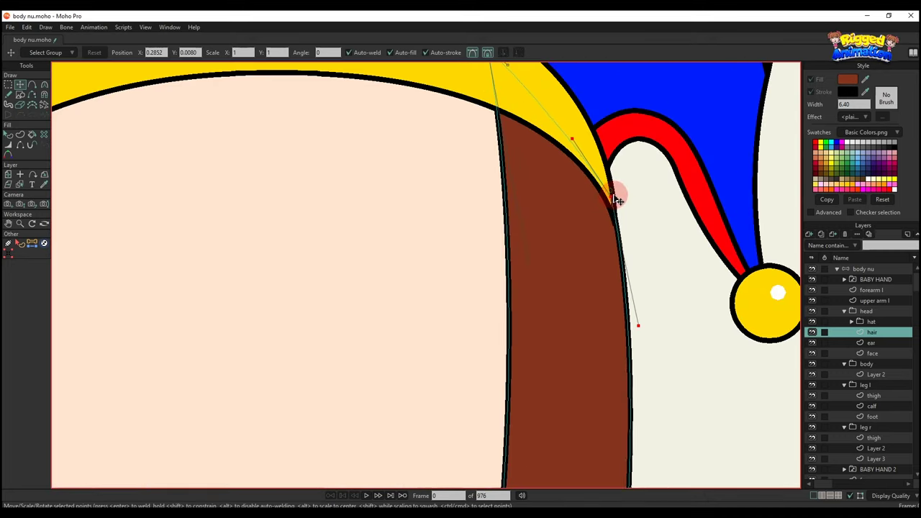
pyautogui.moveTo(614, 198); pyautogui.dragTo(613, 199)
pyautogui.moveTo(577, 138); pyautogui.dragTo(586, 115)
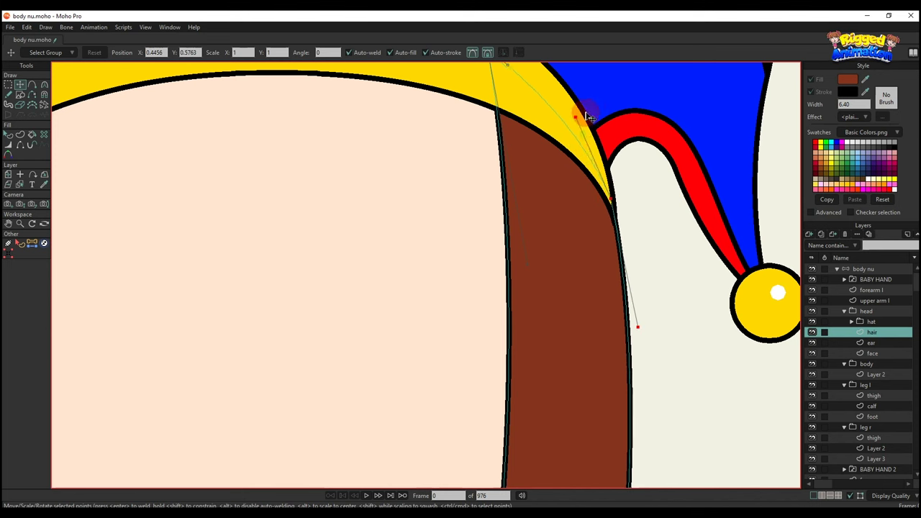
pyautogui.press('q')
pyautogui.scroll(-5, 589, 180)
pyautogui.press('t')
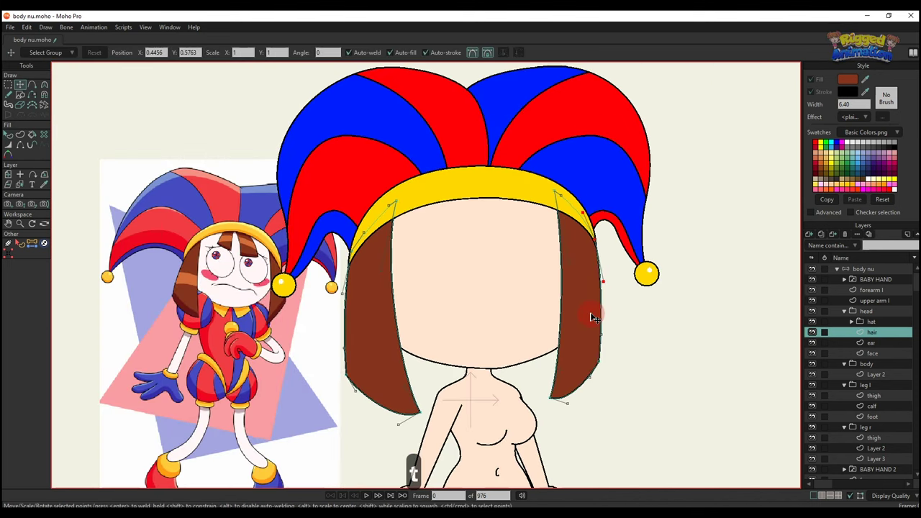
# Shift the mirrored lock's top point inward under the headband and bend its inner edge into a smooth curve
pyautogui.scroll(2, 586, 303)
pyautogui.moveTo(574, 254); pyautogui.dragTo(583, 271)
pyautogui.moveTo(549, 171); pyautogui.dragTo(508, 147)
pyautogui.scroll(2, 608, 241)
pyautogui.moveTo(570, 302); pyautogui.dragTo(581, 281)
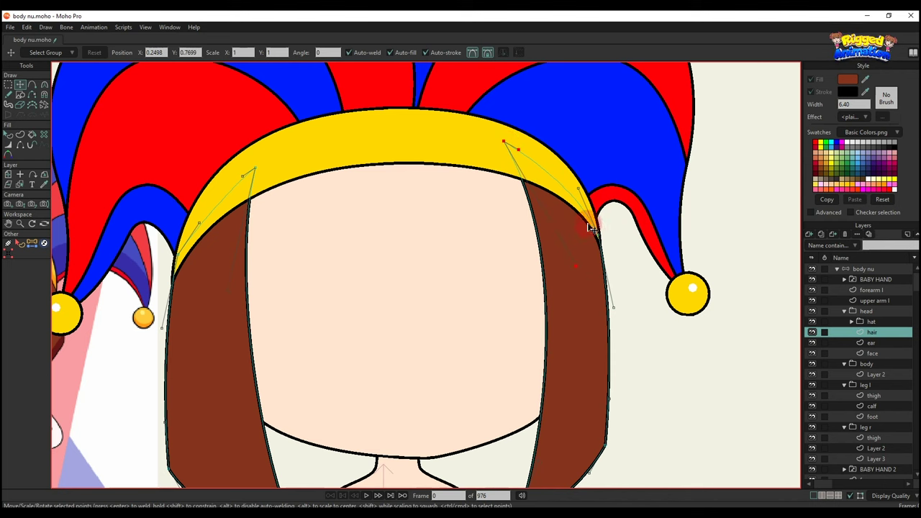
pyautogui.scroll(-3, 608, 248)
pyautogui.scroll(2, 576, 396)
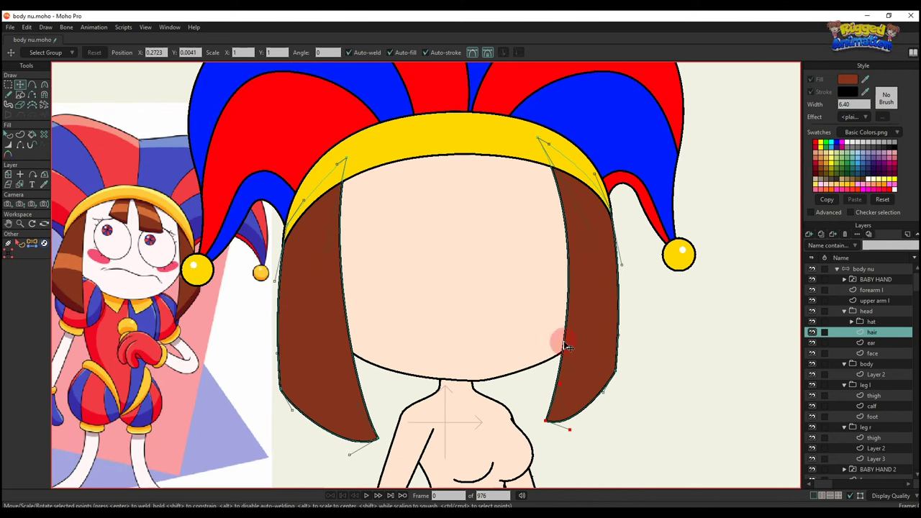
# Move the mirrored lock's lower outer corner up and outward, and round the curve running to its tip
pyautogui.moveTo(621, 367); pyautogui.dragTo(629, 384)
pyautogui.moveTo(582, 429); pyautogui.dragTo(593, 425)
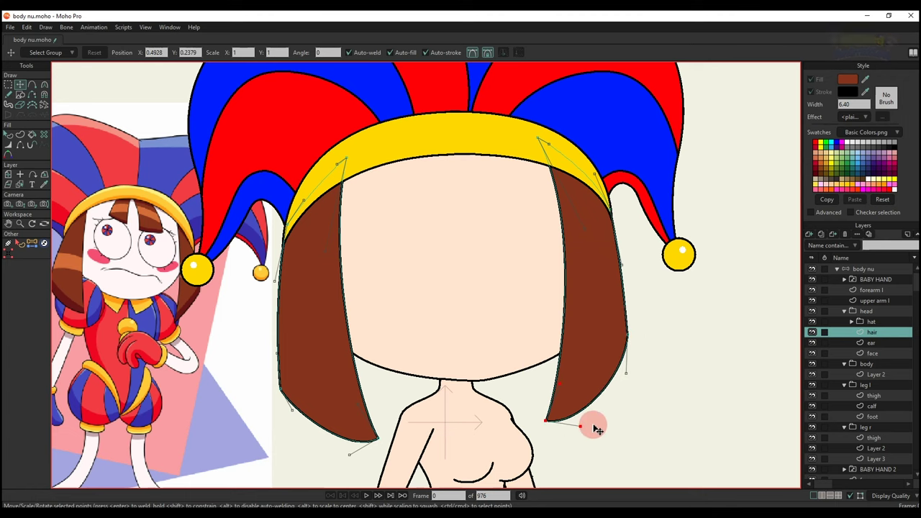
pyautogui.click(624, 269)
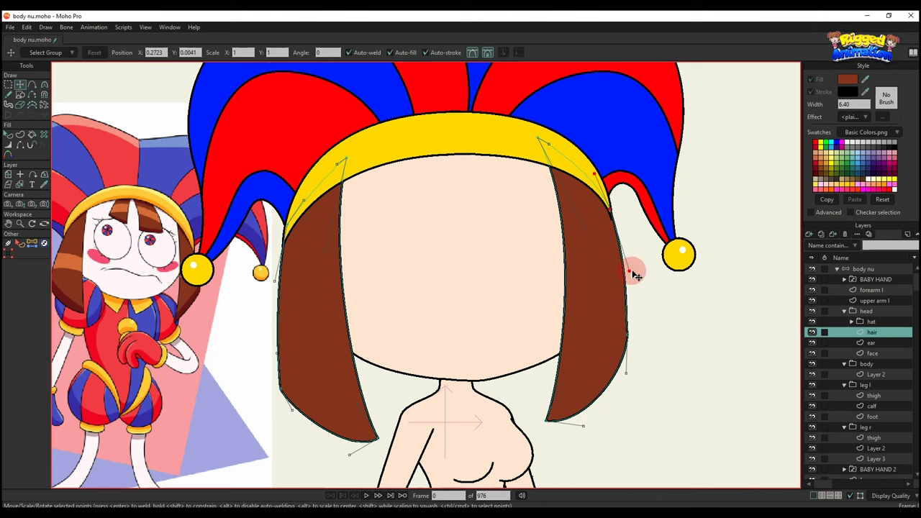
# Curve the mirrored lock's upper outer edge outward and fit its top neatly against the headband's end
pyautogui.moveTo(633, 273); pyautogui.dragTo(630, 271)
pyautogui.scroll(2, 620, 208)
pyautogui.moveTo(605, 208); pyautogui.dragTo(598, 206)
pyautogui.press('q')
pyautogui.scroll(-5, 607, 292)
pyautogui.press('t')
pyautogui.scroll(3, 619, 320)
pyautogui.scroll(2, 622, 298)
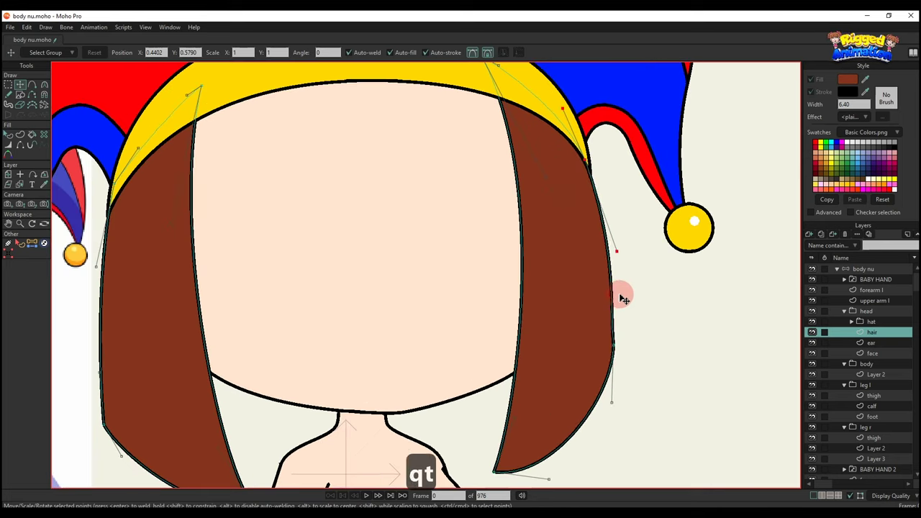
# Refine the mirrored lock's lower outer corner and flatten the curve between that corner and the pointed tip
pyautogui.click(621, 306)
pyautogui.press('q')
pyautogui.scroll(-7, 620, 334)
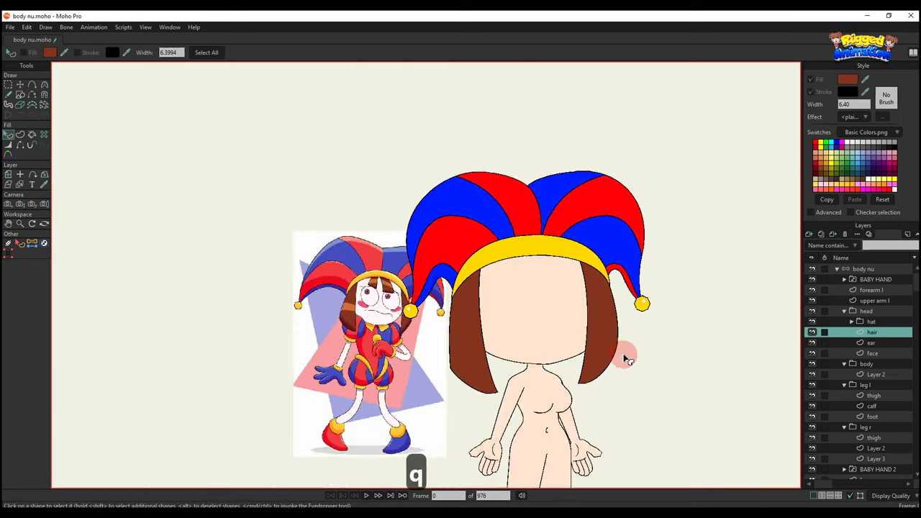
pyautogui.scroll(4, 610, 363)
pyautogui.press('t')
pyautogui.scroll(3, 608, 366)
pyautogui.moveTo(539, 464); pyautogui.dragTo(574, 402)
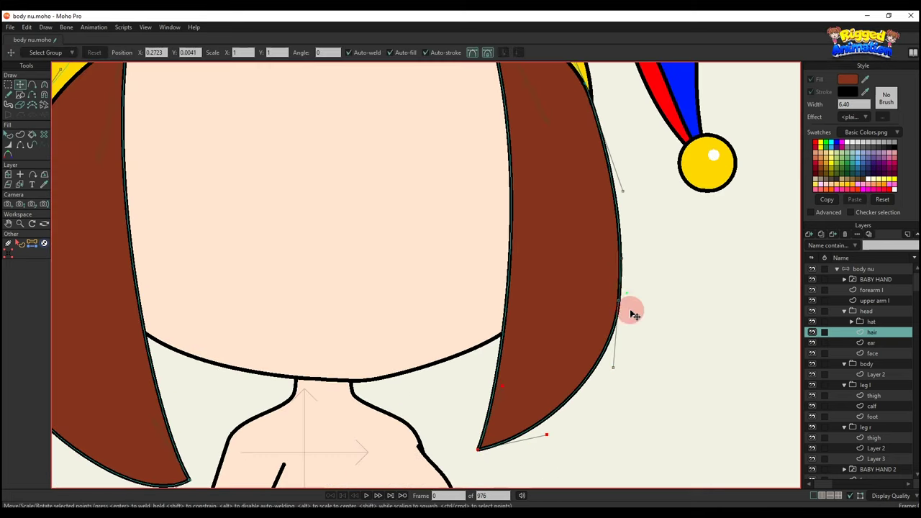
pyautogui.moveTo(633, 314)
pyautogui.mouseDown()
pyautogui.moveTo(612, 386)
pyautogui.moveTo(632, 309)
pyautogui.mouseUp()
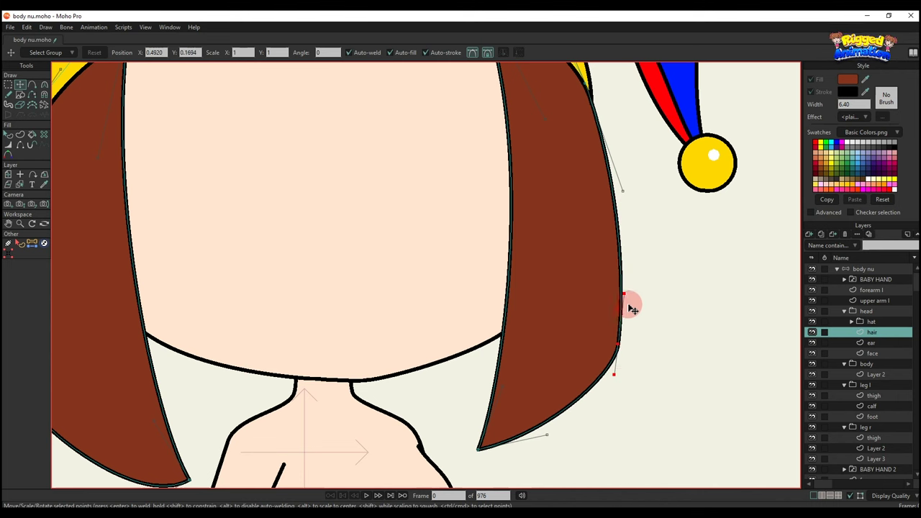
pyautogui.scroll(-4, 626, 297)
pyautogui.press('q')
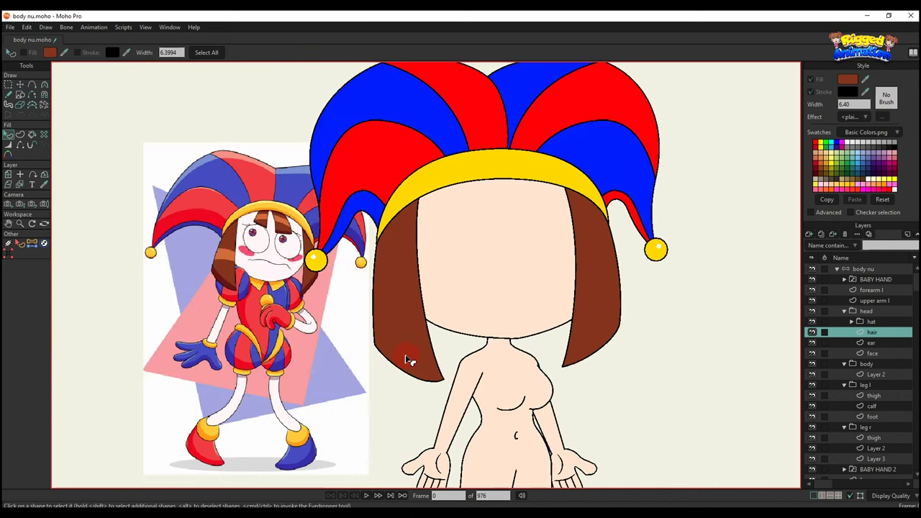
# Flatten the lower edge of the left hair lock where it runs into the pointed tip
pyautogui.scroll(-2, 409, 360)
pyautogui.scroll(-2, 459, 332)
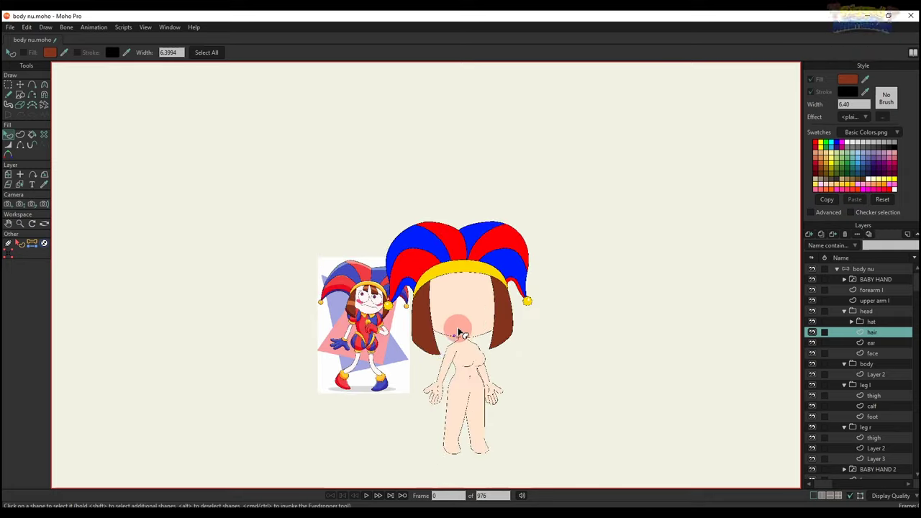
pyautogui.scroll(5, 446, 324)
pyautogui.press('g')
pyautogui.scroll(2, 419, 317)
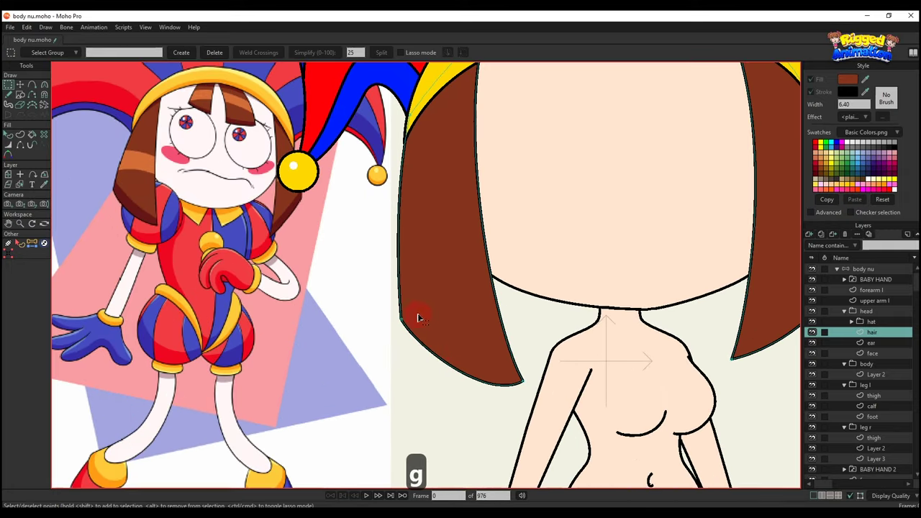
pyautogui.press('t')
pyautogui.press('w')
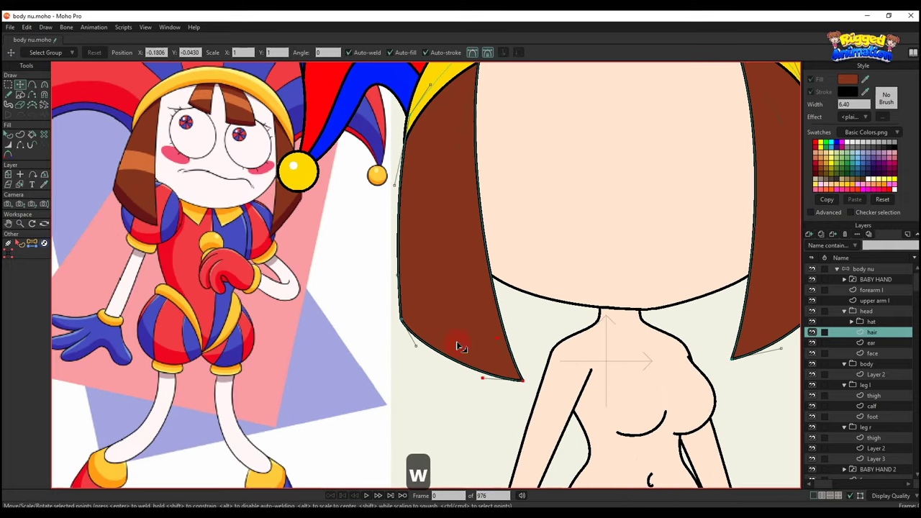
pyautogui.press('q')
# Move the left lock's pointed tip slightly upward and readjust its lower outer corner to match the opposite lock
pyautogui.scroll(-2, 486, 353)
pyautogui.scroll(-2, 488, 354)
pyautogui.press('t')
pyautogui.scroll(5, 501, 368)
pyautogui.moveTo(504, 369); pyautogui.dragTo(511, 352)
pyautogui.moveTo(400, 335); pyautogui.dragTo(383, 234)
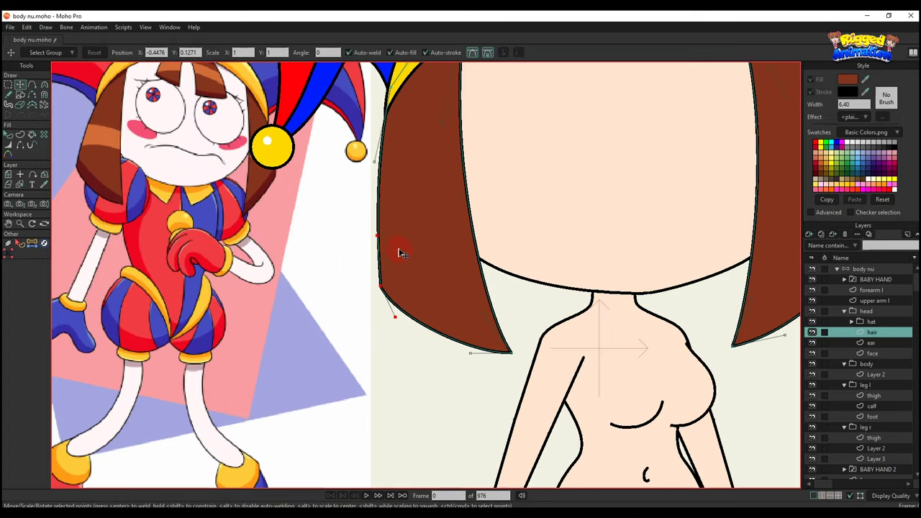
pyautogui.press('q')
pyautogui.scroll(-5, 483, 329)
pyautogui.scroll(-2, 476, 317)
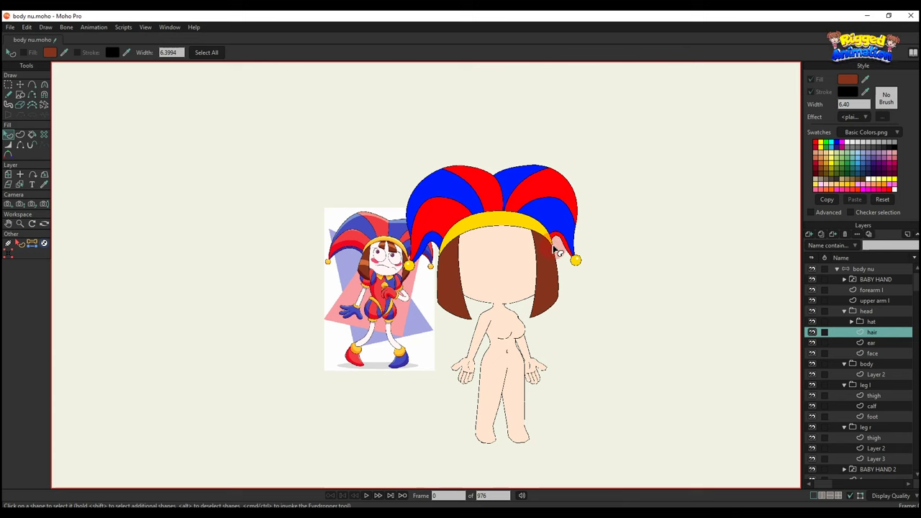
# Add a new outlined brown fringe shape hanging from the middle of the headband over the forehead
pyautogui.scroll(5, 532, 273)
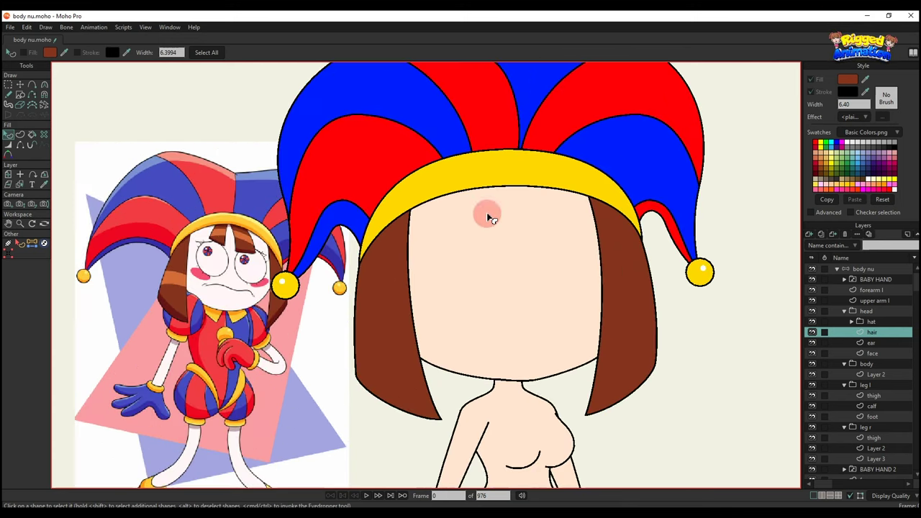
pyautogui.press('a')
pyautogui.scroll(3, 482, 199)
pyautogui.scroll(-3, 491, 184)
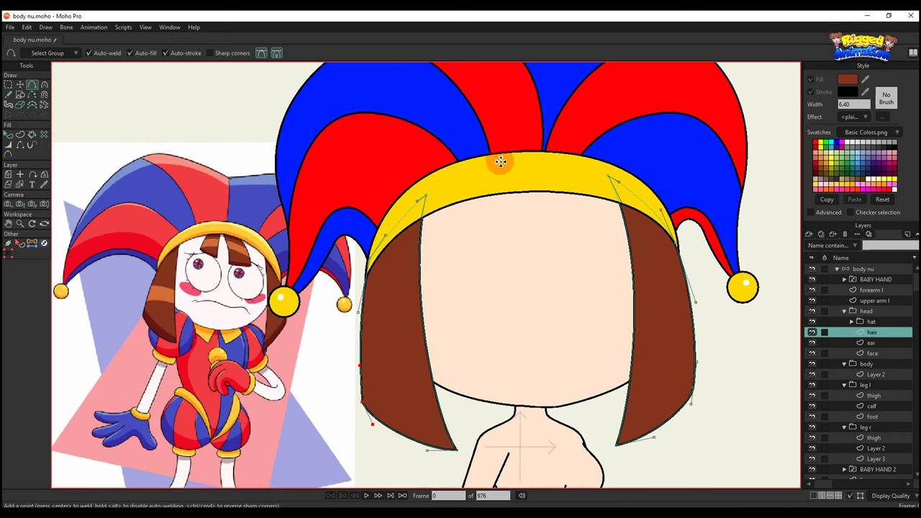
pyautogui.moveTo(500, 162)
pyautogui.mouseDown()
pyautogui.moveTo(468, 260)
pyautogui.moveTo(472, 248)
pyautogui.moveTo(526, 274)
pyautogui.moveTo(526, 199)
pyautogui.moveTo(540, 164)
pyautogui.moveTo(500, 161)
pyautogui.mouseUp()
pyautogui.press('t')
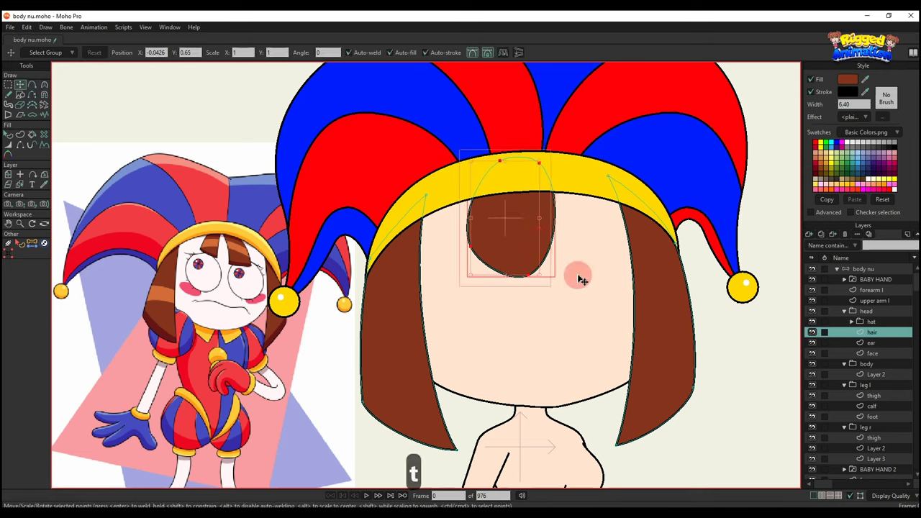
# Shift the fringe shape's points so it forms a narrow strand with a slanted lower edge and its top under the headband
pyautogui.click(578, 278)
pyautogui.scroll(2, 550, 265)
pyautogui.moveTo(562, 259); pyautogui.dragTo(521, 237)
pyautogui.moveTo(571, 151); pyautogui.dragTo(530, 145)
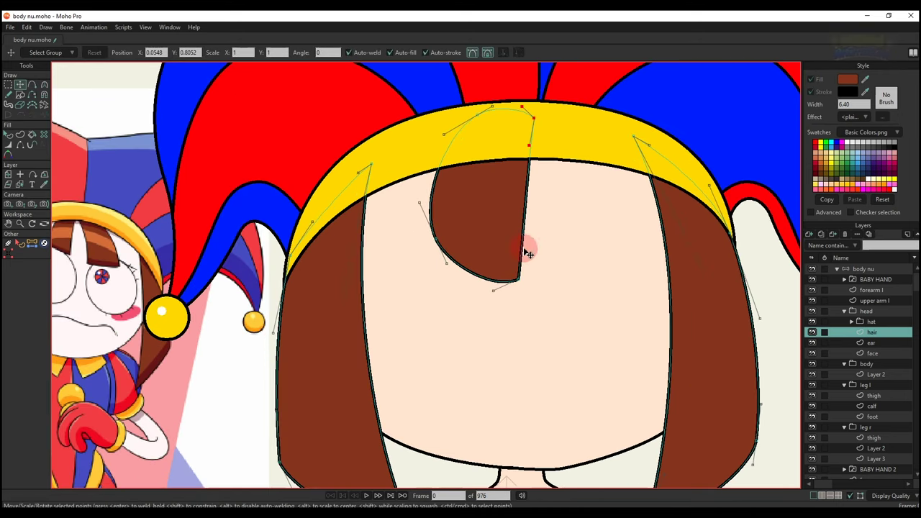
pyautogui.moveTo(453, 276); pyautogui.dragTo(434, 208)
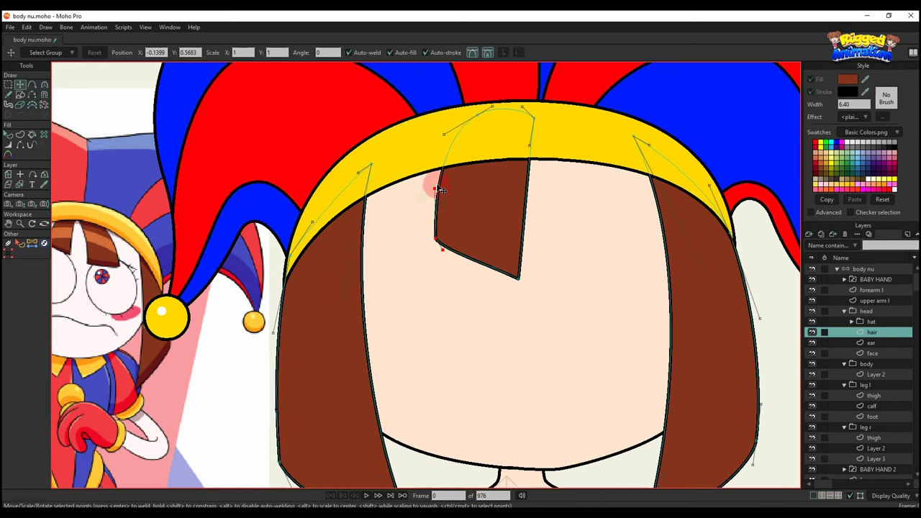
pyautogui.moveTo(450, 178); pyautogui.dragTo(523, 201)
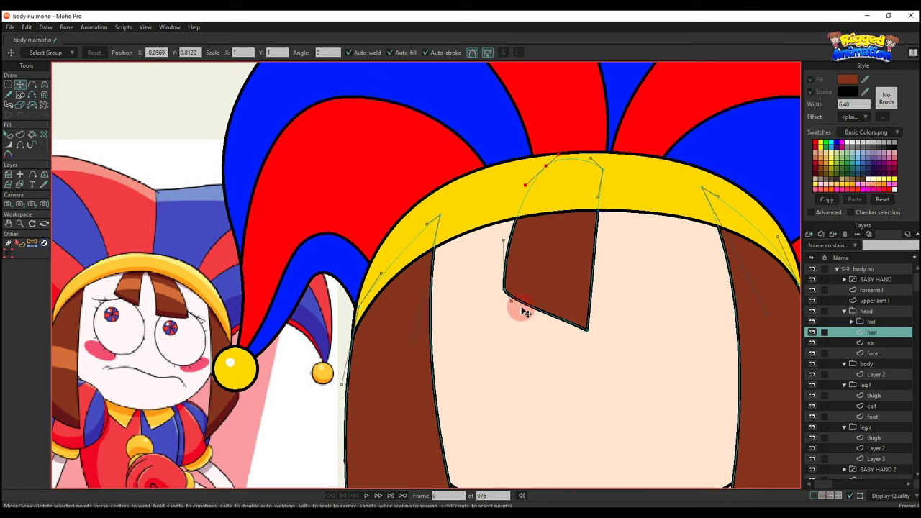
# Bend the fringe strand's lower edge outward into a soft curve and its inner side slightly inward
pyautogui.moveTo(513, 302); pyautogui.dragTo(512, 304)
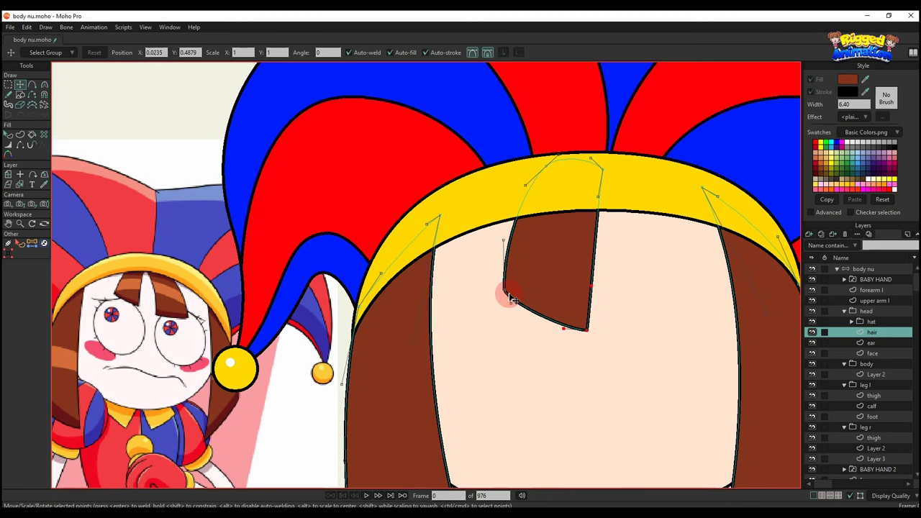
pyautogui.moveTo(574, 268); pyautogui.dragTo(572, 266)
pyautogui.moveTo(590, 221); pyautogui.dragTo(584, 217)
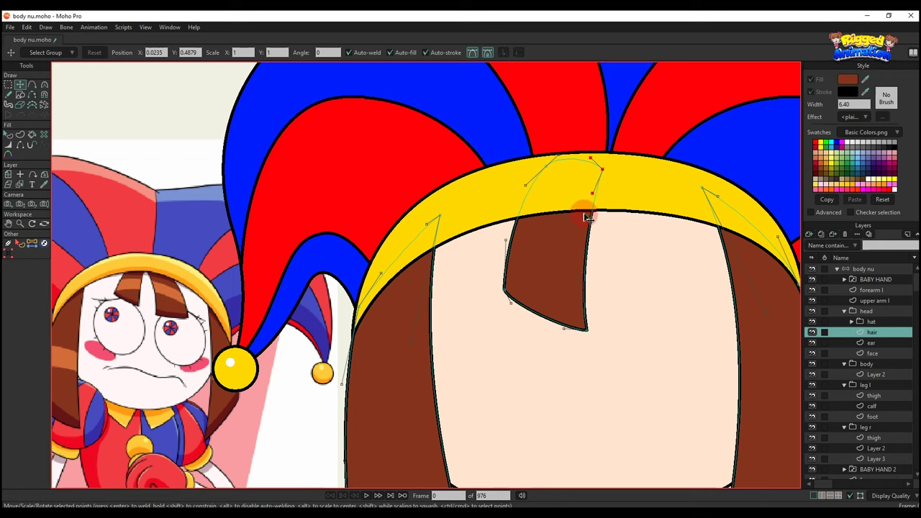
pyautogui.scroll(-5, 580, 231)
pyautogui.press('q')
# Duplicate the fringe strand, flip the copy horizontally, and place it beside the original with a narrow gap between them
pyautogui.moveTo(566, 262); pyautogui.dragTo(557, 263)
pyautogui.press('t')
pyautogui.scroll(2, 549, 248)
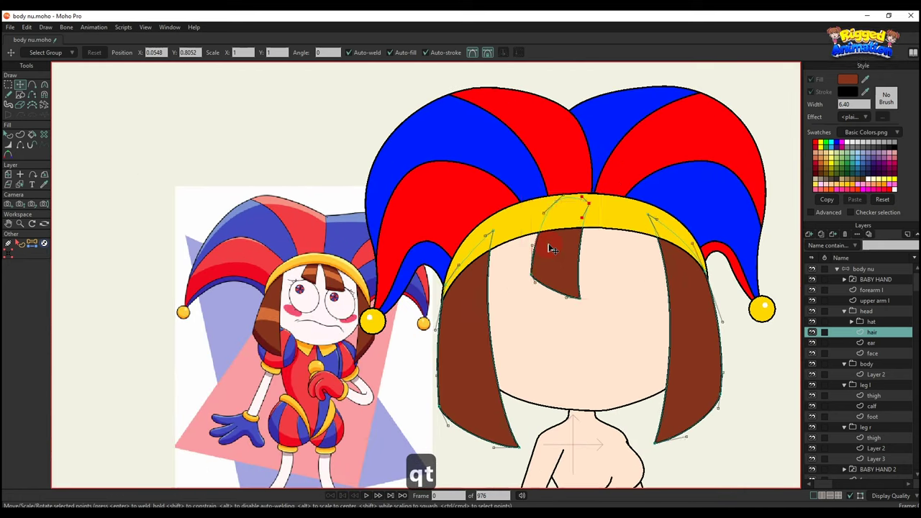
pyautogui.click(549, 249)
pyautogui.hotkey('ctrl', 'c')
pyautogui.hotkey('ctrl', 'v')
pyautogui.click(503, 53)
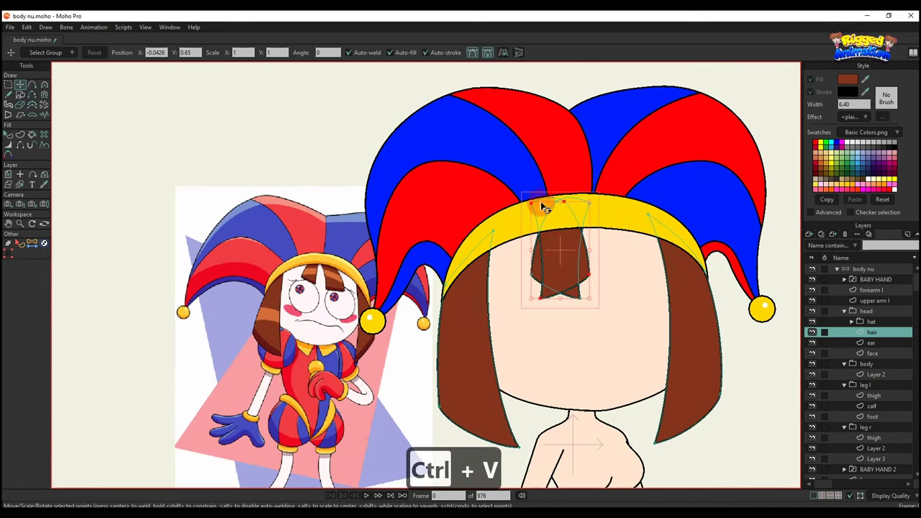
pyautogui.moveTo(563, 249); pyautogui.dragTo(623, 260)
pyautogui.press('q')
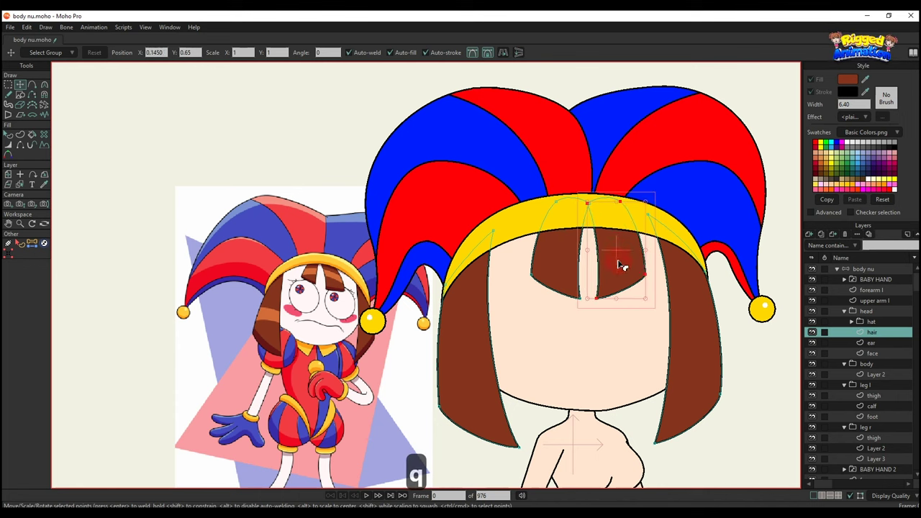
# Lengthen the copied fringe strand by lowering its pointed tip and moving its outer corner down and outward
pyautogui.scroll(-2, 623, 263)
pyautogui.press('t')
pyautogui.scroll(3, 562, 259)
pyautogui.click(570, 283)
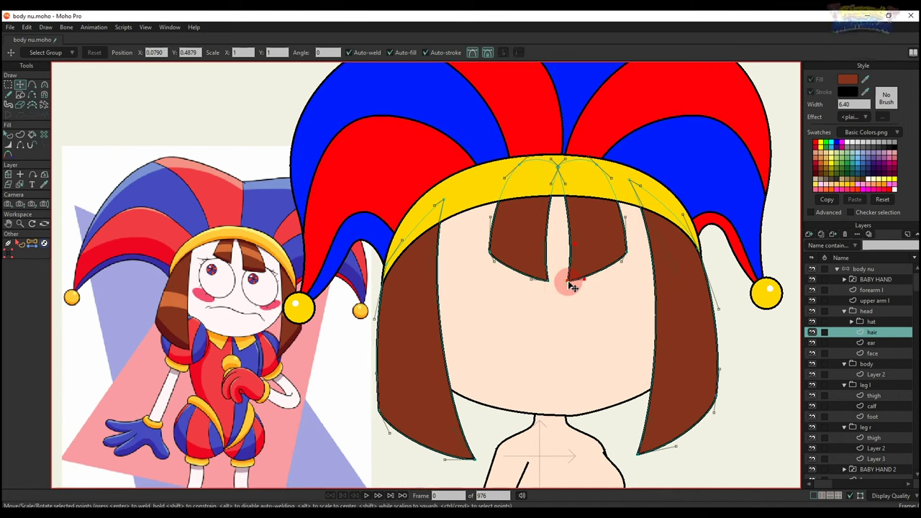
pyautogui.moveTo(570, 283); pyautogui.dragTo(571, 294)
pyautogui.moveTo(627, 253); pyautogui.dragTo(629, 264)
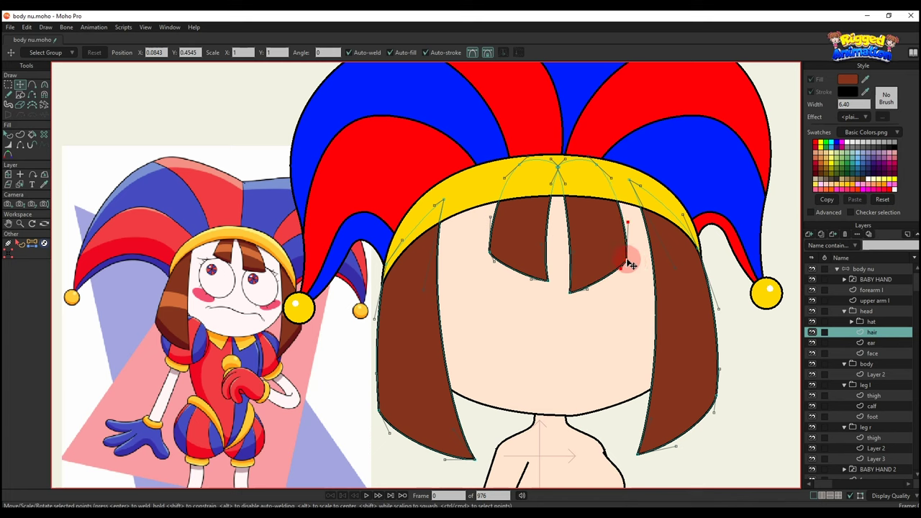
pyautogui.moveTo(583, 296); pyautogui.dragTo(578, 303)
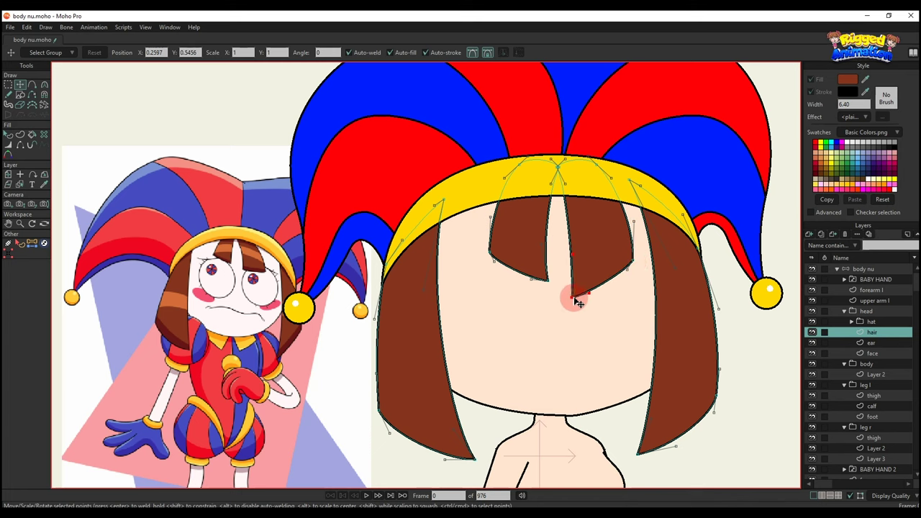
# Select both fringe strands together and shift them slightly left under the headband
pyautogui.click(590, 260)
pyautogui.keyDown('shift'); pyautogui.click(527, 244); pyautogui.keyUp('shift')
pyautogui.moveTo(604, 253); pyautogui.dragTo(598, 256)
pyautogui.press('q')
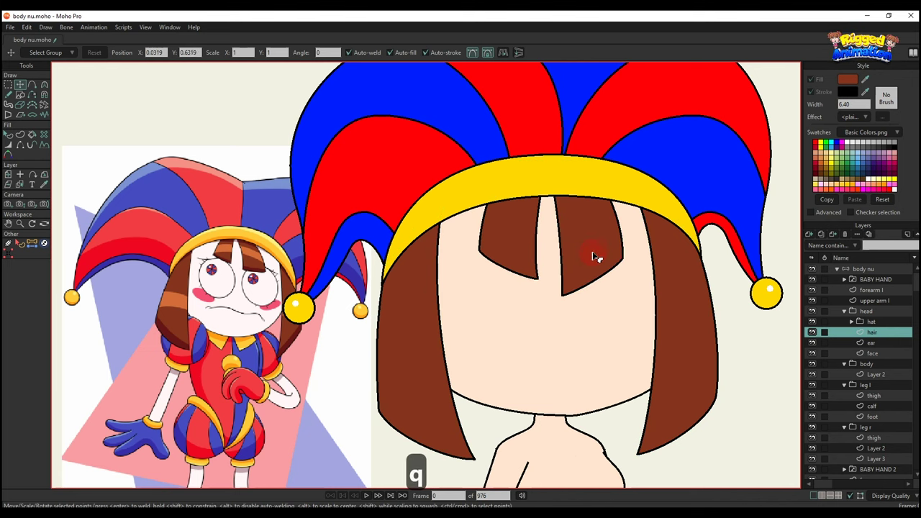
pyautogui.scroll(-5, 582, 288)
pyautogui.scroll(5, 610, 288)
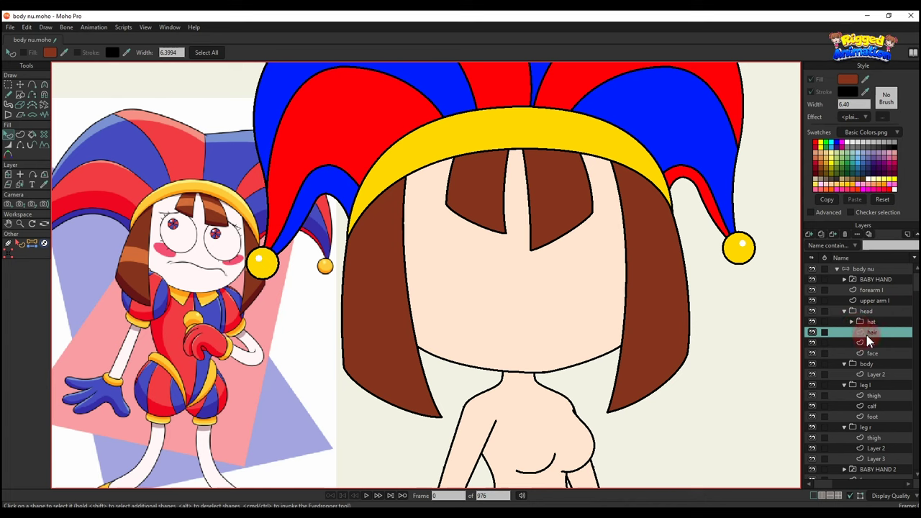
# Create a new vector layer above the ear layer and place it in its own group
pyautogui.click(868, 342)
pyautogui.click(809, 236)
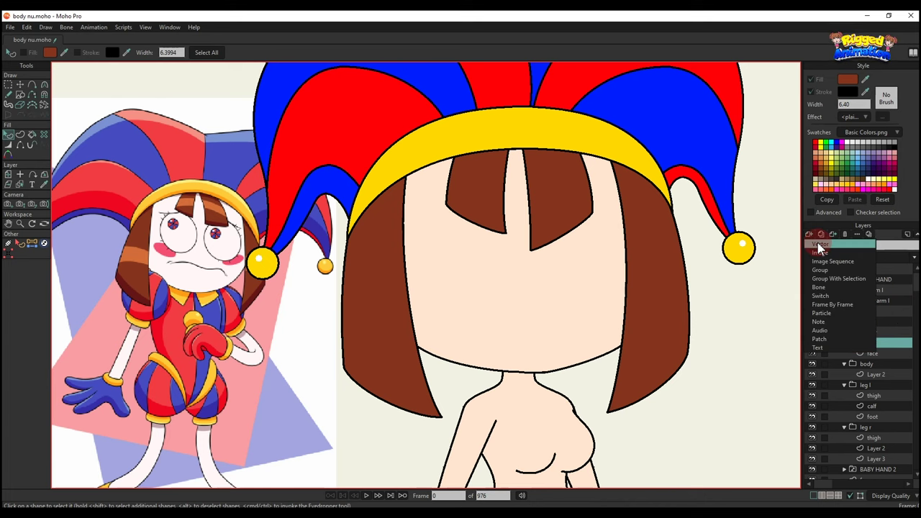
pyautogui.click(817, 242)
pyautogui.rightClick(884, 345)
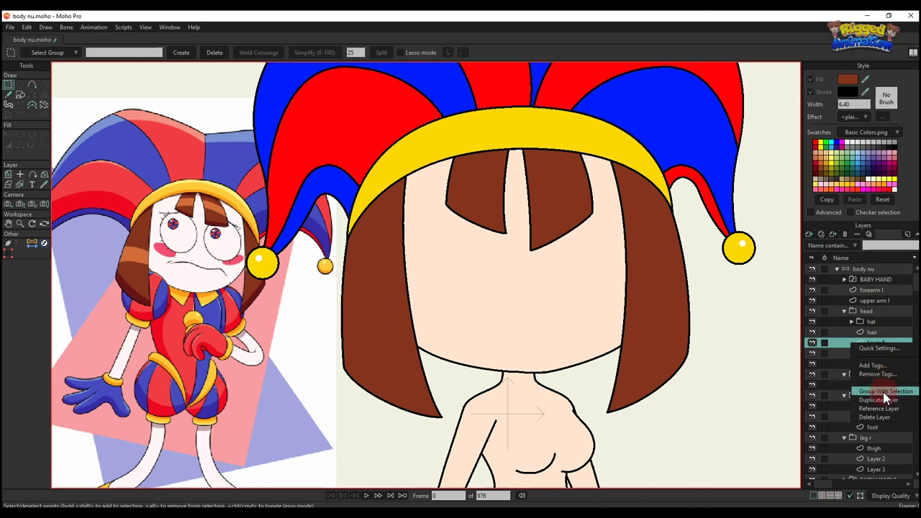
pyautogui.click(885, 392)
# Rename the new group layer as "eye l"
pyautogui.click(852, 343)
pyautogui.click(852, 343)
pyautogui.doubleClick(877, 344)
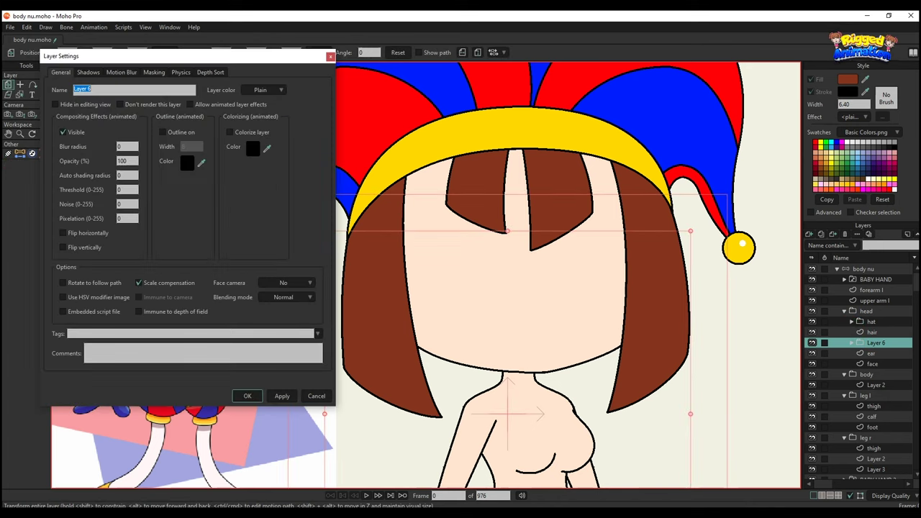
pyautogui.write('eye l')
pyautogui.press('Return')
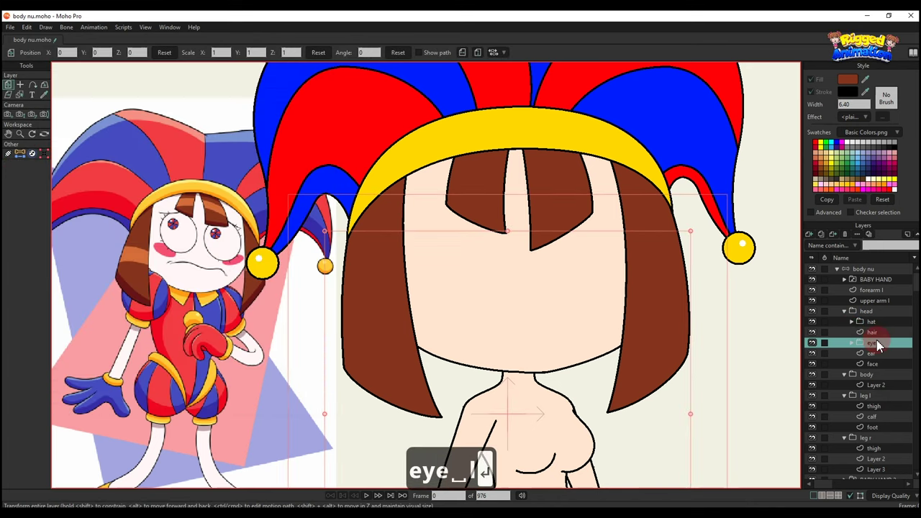
# Draw a circle for the eye on the vector layer inside eye l and position it just under the left fringe strand
pyautogui.scroll(-3, 601, 277)
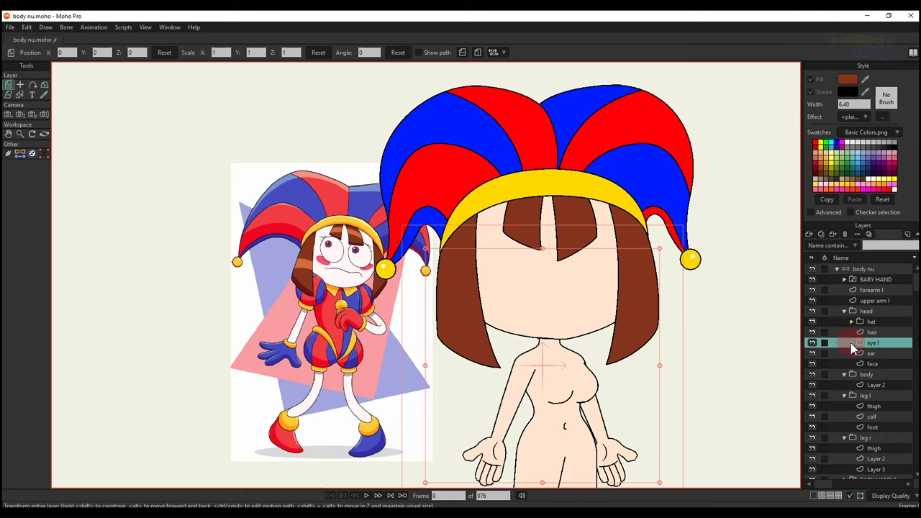
pyautogui.click(852, 343)
pyautogui.click(881, 354)
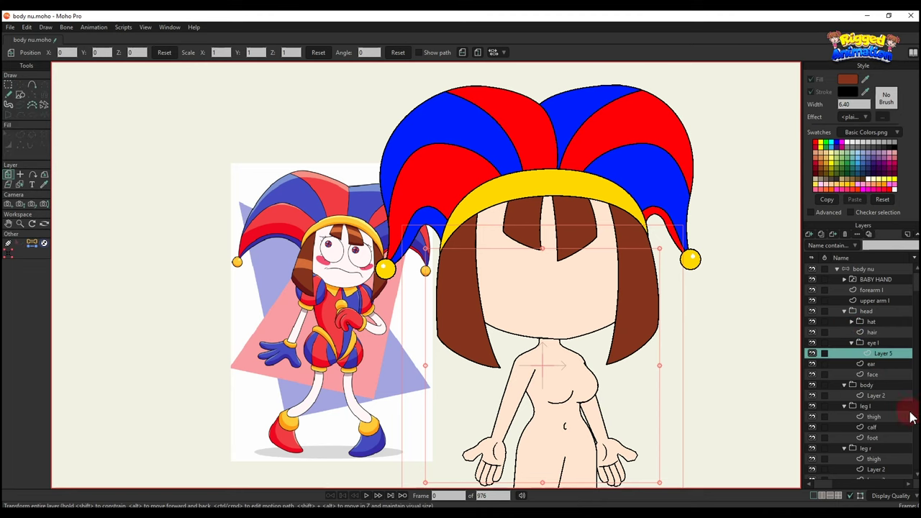
pyautogui.click(20, 96)
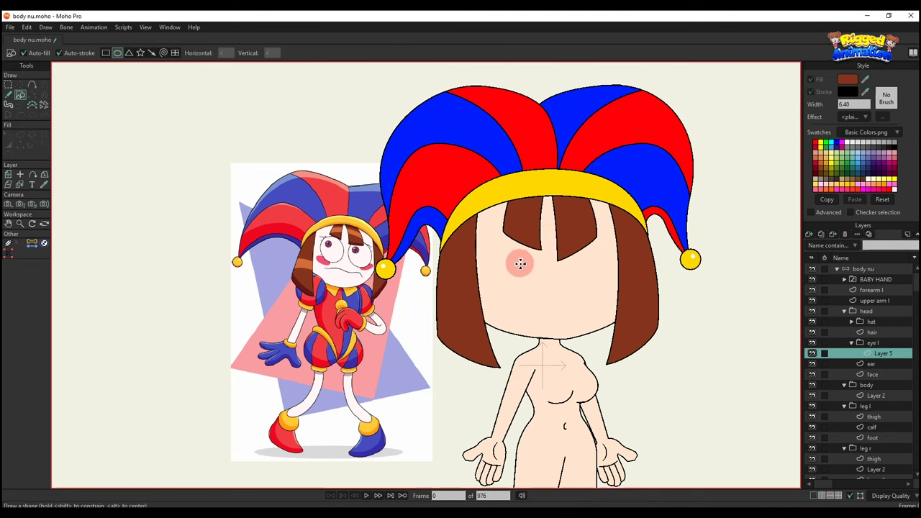
pyautogui.moveTo(549, 299); pyautogui.dragTo(491, 240)
pyautogui.press('t')
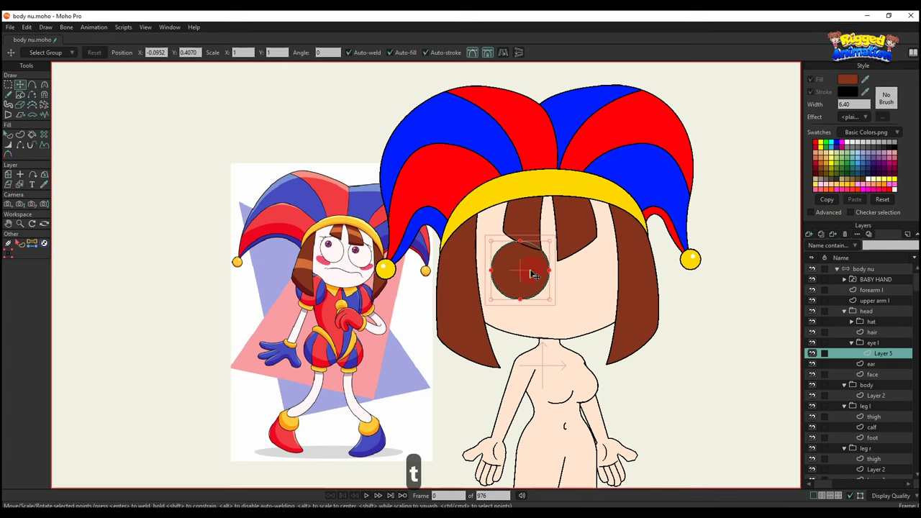
pyautogui.press('q')
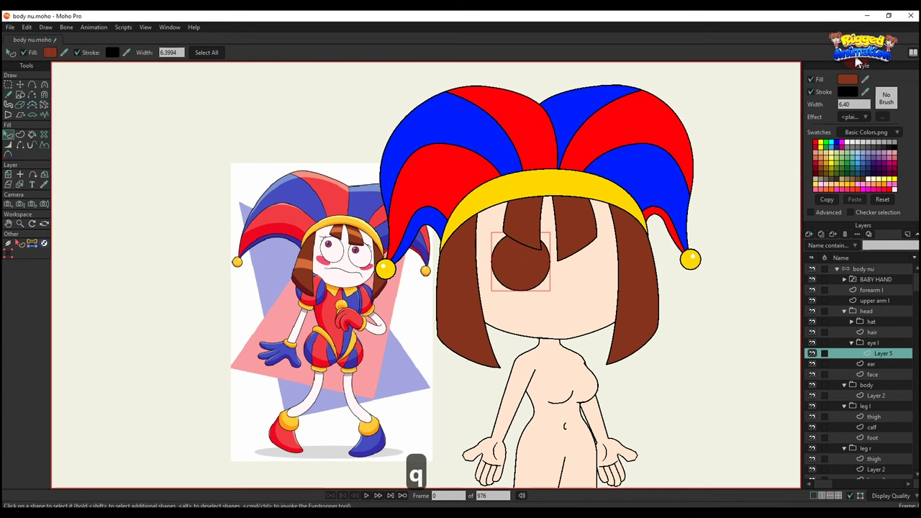
# Change the eye circle's fill colour to white
pyautogui.click(848, 80)
pyautogui.moveTo(689, 253); pyautogui.dragTo(656, 230)
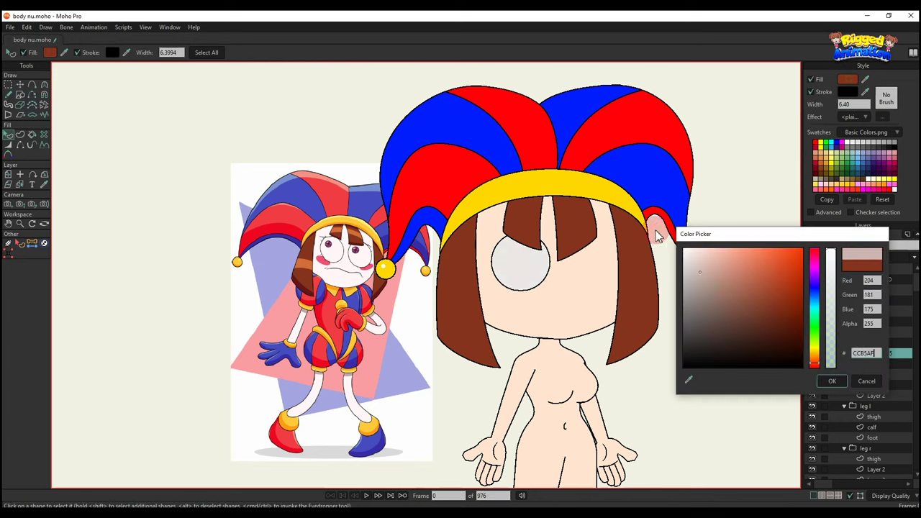
pyautogui.click(830, 381)
pyautogui.press('t')
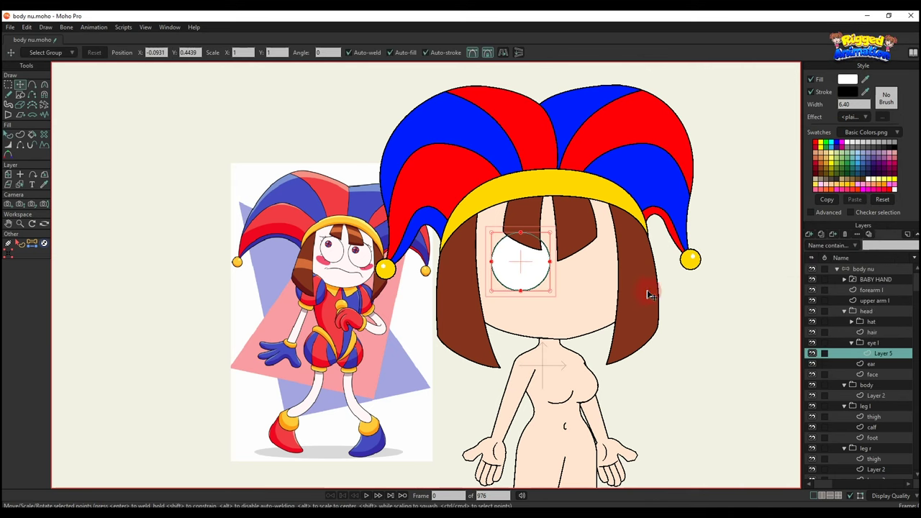
# Rename the eye circle's layer as "mask"
pyautogui.doubleClick(873, 356)
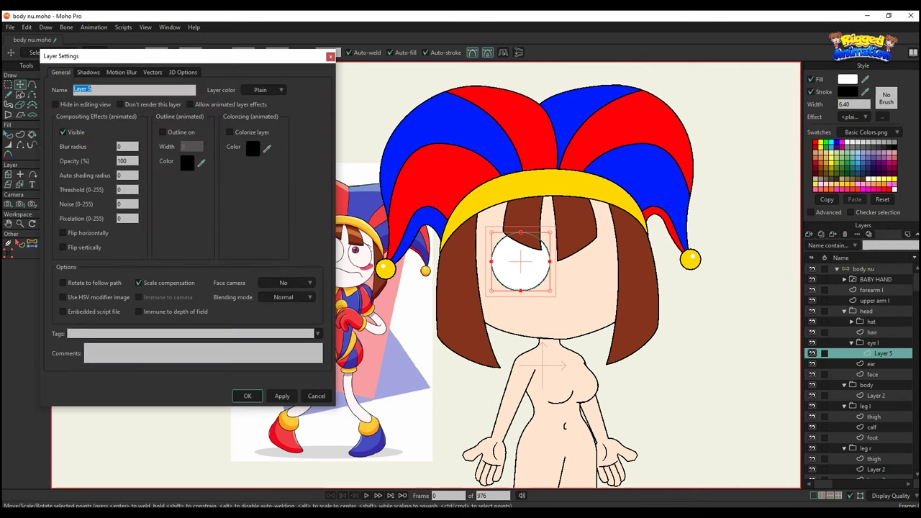
pyautogui.write('mask')
pyautogui.press('Return')
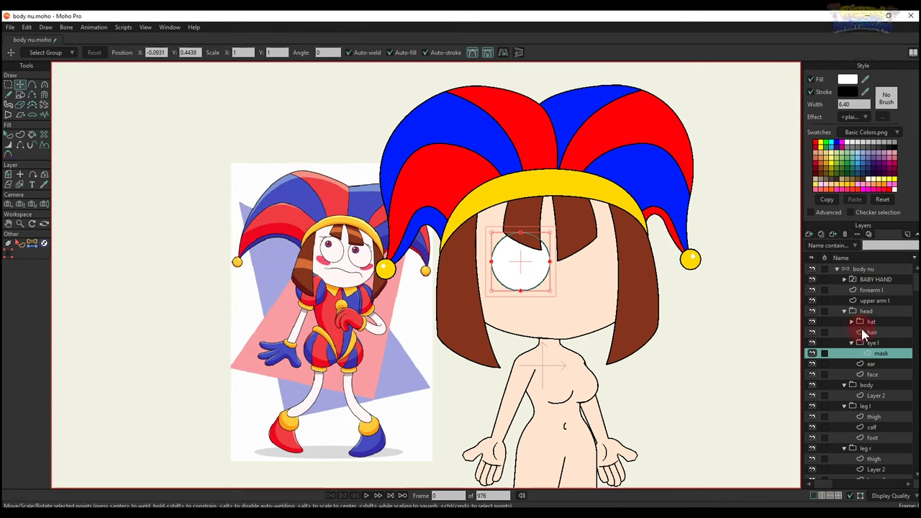
# Add a vector layer above mask in the eye l group and name it "eyeballs"
pyautogui.click(810, 240)
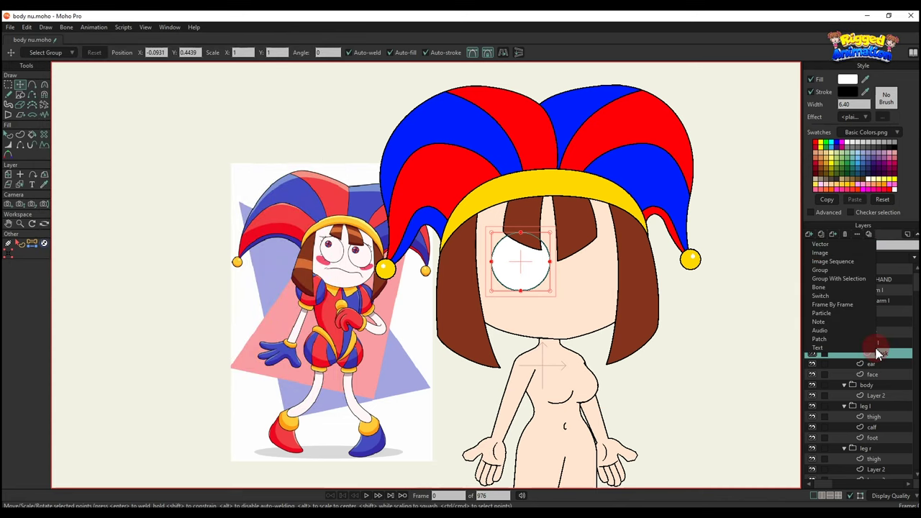
pyautogui.click(872, 350)
pyautogui.write('eyeb')
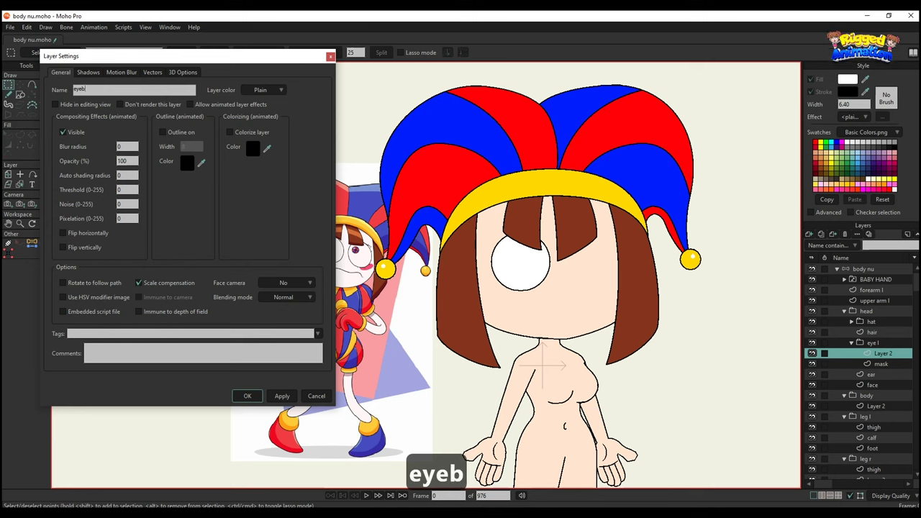
pyautogui.write('alls')
pyautogui.press('Return')
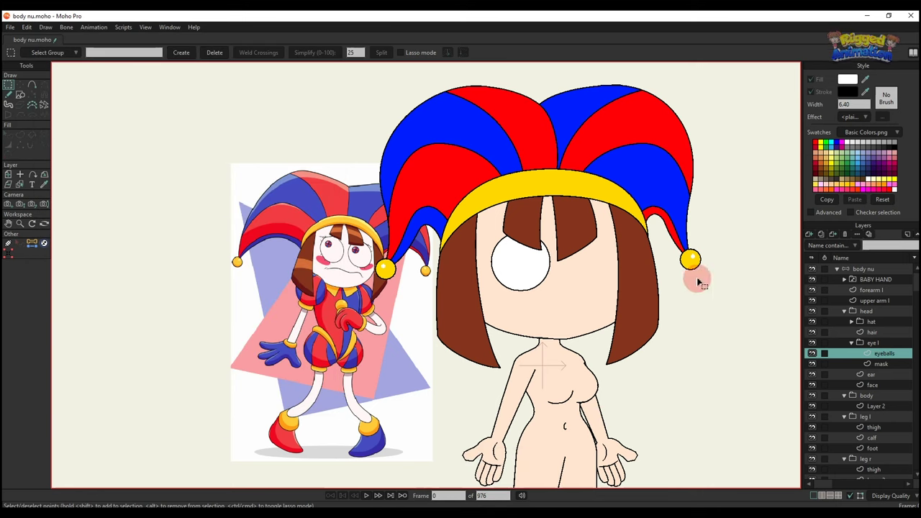
# Draw a small circle for the iris in the middle of the white eye on the eyeballs layer
pyautogui.click(161, 121)
pyautogui.click(18, 98)
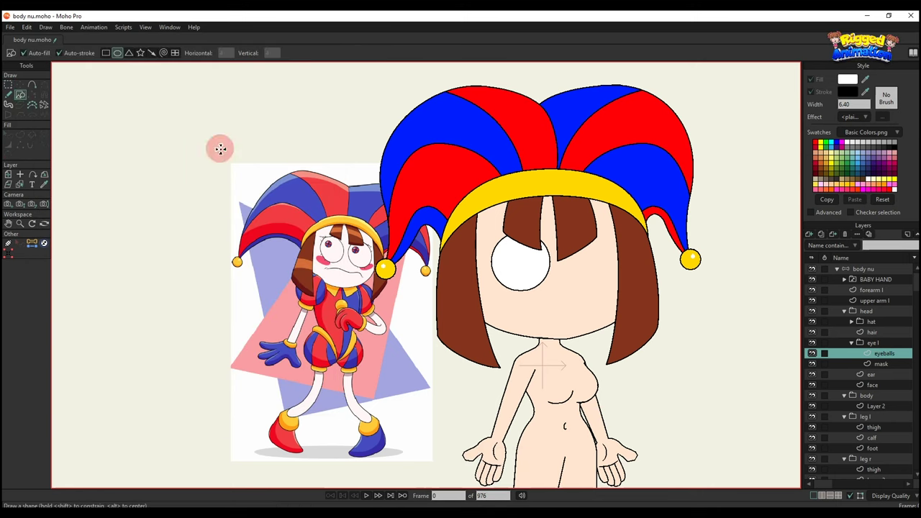
pyautogui.moveTo(508, 253); pyautogui.dragTo(536, 275)
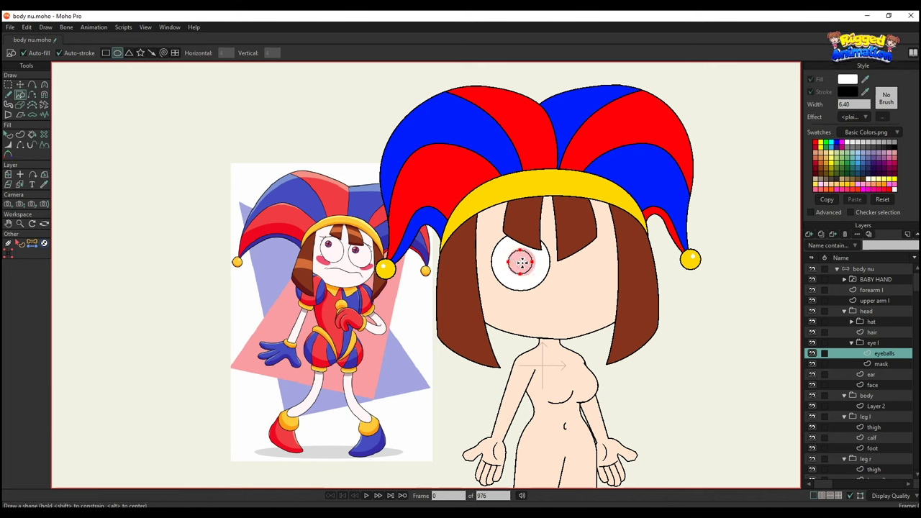
pyautogui.press('t')
pyautogui.scroll(3, 524, 263)
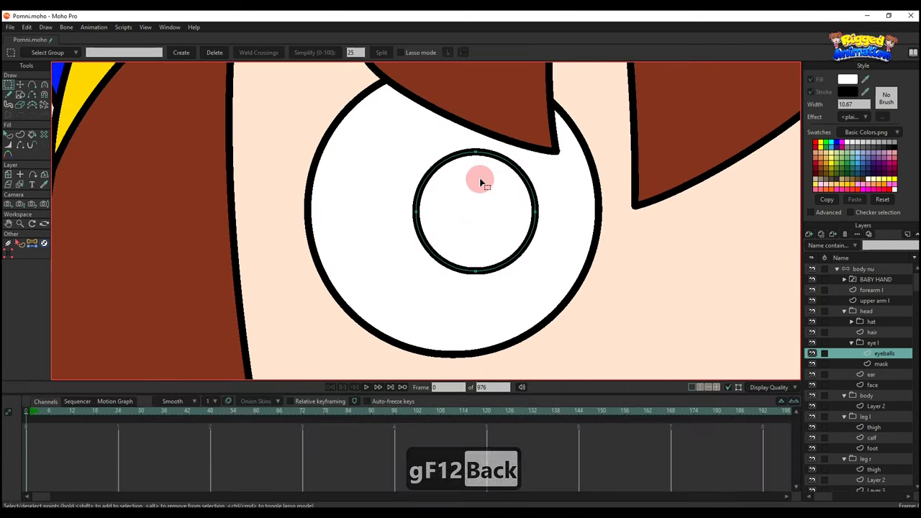
# Divide the iris circle into eight wedges with vertical, horizontal and two diagonal lines through its centre
pyautogui.press('a')
pyautogui.moveTo(475, 150); pyautogui.dragTo(478, 274)
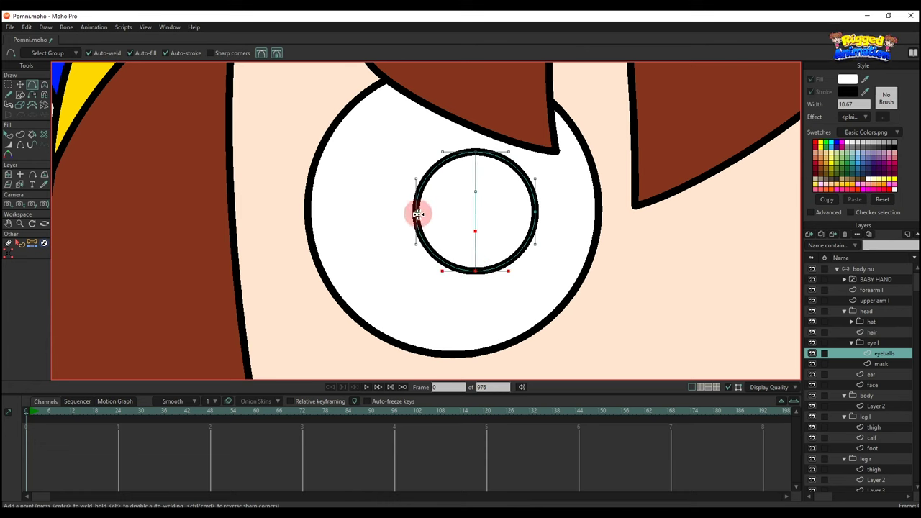
pyautogui.moveTo(417, 210); pyautogui.dragTo(535, 210)
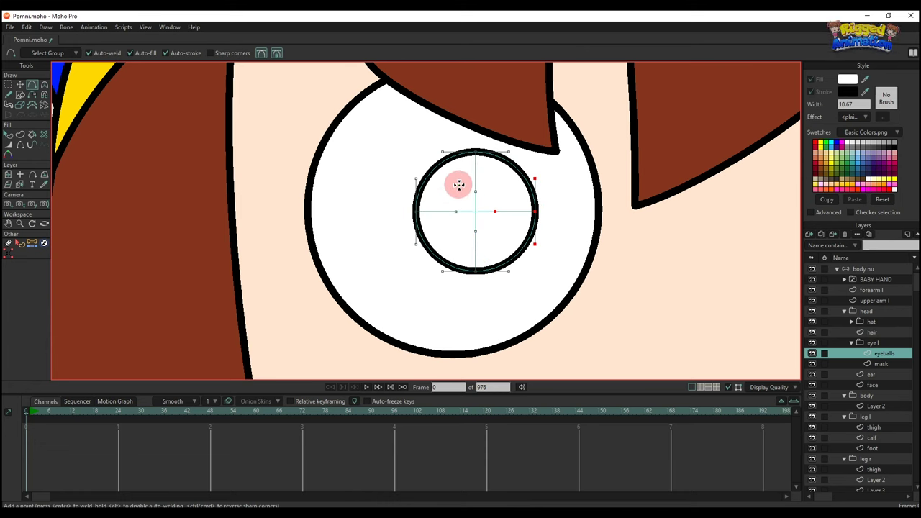
pyautogui.moveTo(457, 191)
pyautogui.mouseDown()
pyautogui.moveTo(431, 171)
pyautogui.moveTo(516, 249)
pyautogui.mouseUp()
pyautogui.press('t')
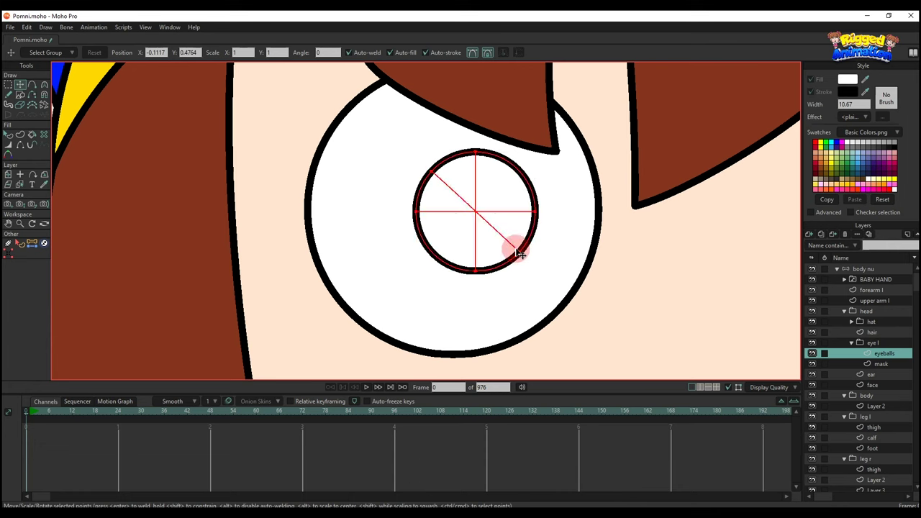
pyautogui.press('a')
pyautogui.moveTo(468, 227); pyautogui.dragTo(439, 246)
pyautogui.press('t')
pyautogui.moveTo(468, 228); pyautogui.dragTo(520, 179)
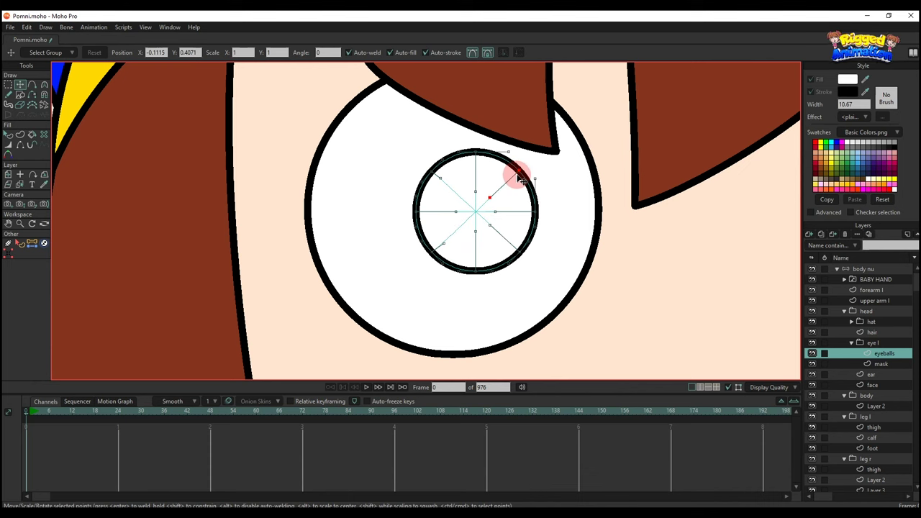
# Create a shape from the opposite upper-left and lower-right wedges beside the vertical line and fill it with the hat's blue
pyautogui.press('g')
pyautogui.moveTo(427, 148); pyautogui.dragTo(485, 192)
pyautogui.scroll(-2, 484, 193)
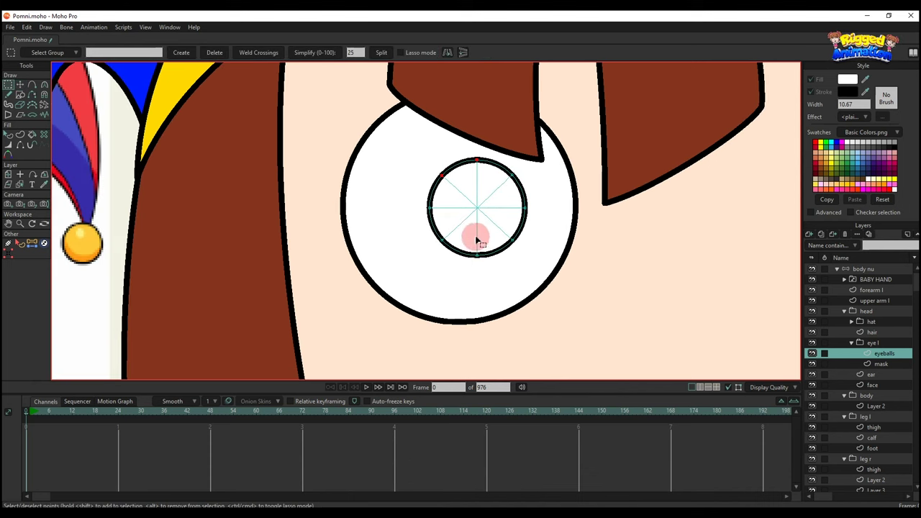
pyautogui.click(20, 135)
pyautogui.scroll(-2, 137, 112)
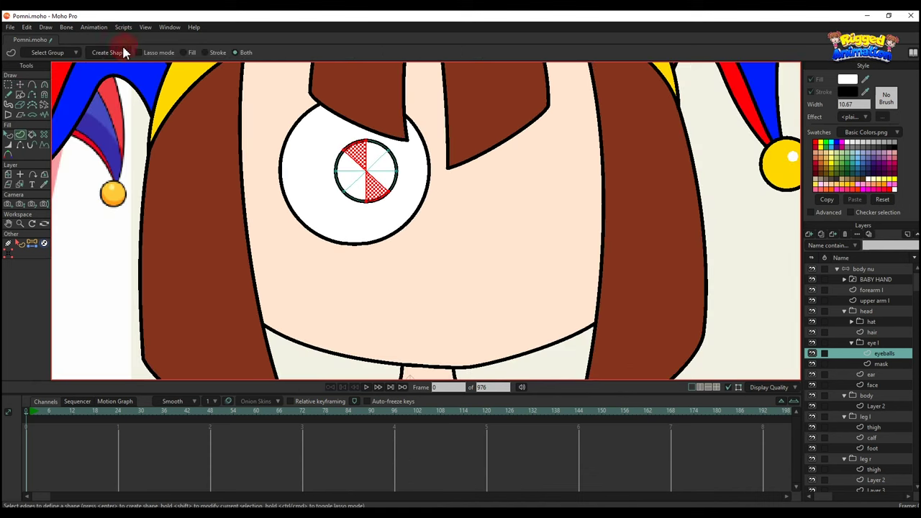
pyautogui.click(123, 53)
pyautogui.scroll(-1, 444, 191)
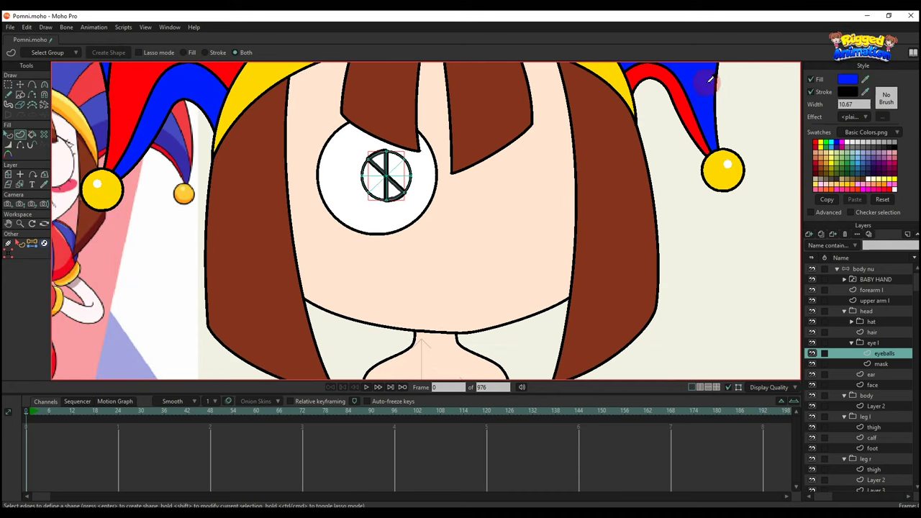
# Set the stroke width of the blue iris wedges to 6
pyautogui.press('g')
pyautogui.press('q')
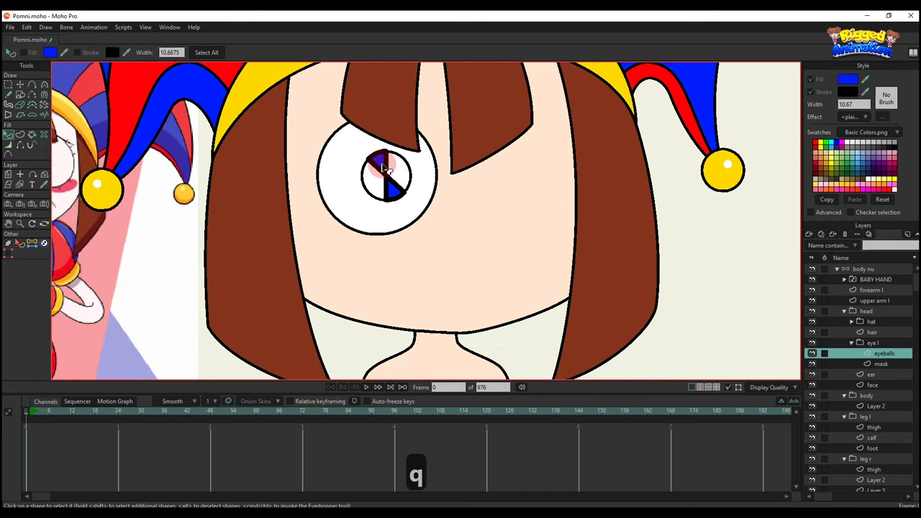
pyautogui.click(859, 104)
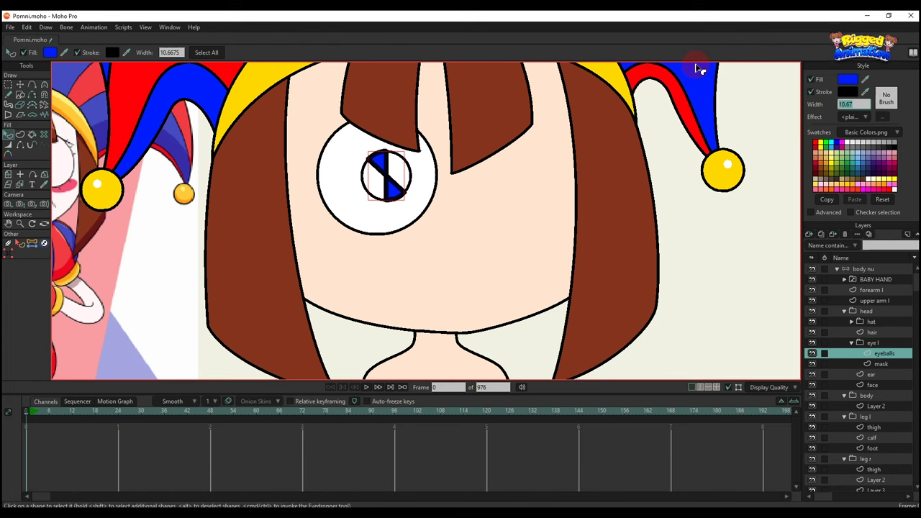
pyautogui.write('6')
pyautogui.press('Return')
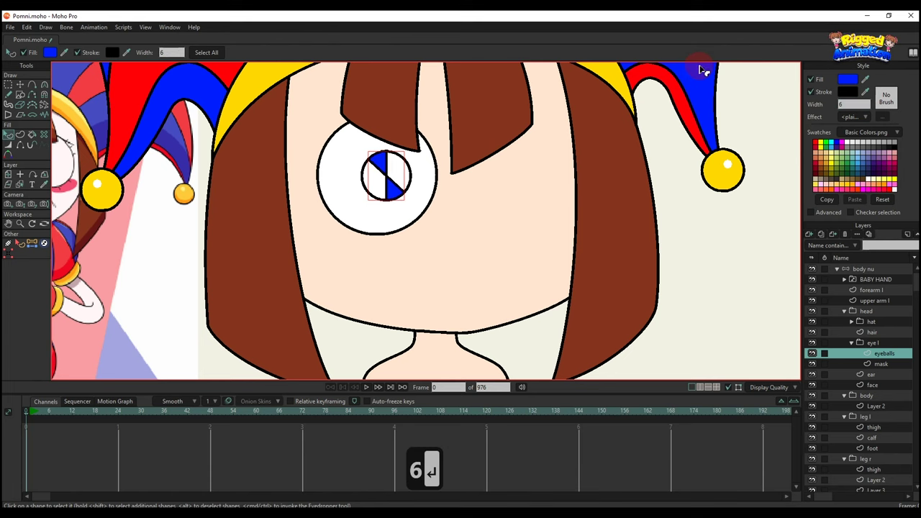
# Create a blue shape from the wedge above the horizontal line on the right and its opposite on the left
pyautogui.press('g')
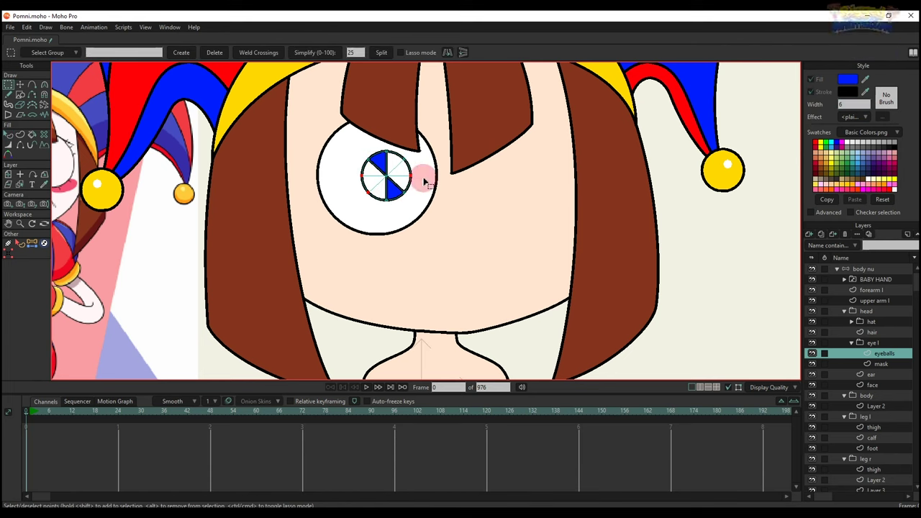
pyautogui.click(395, 160)
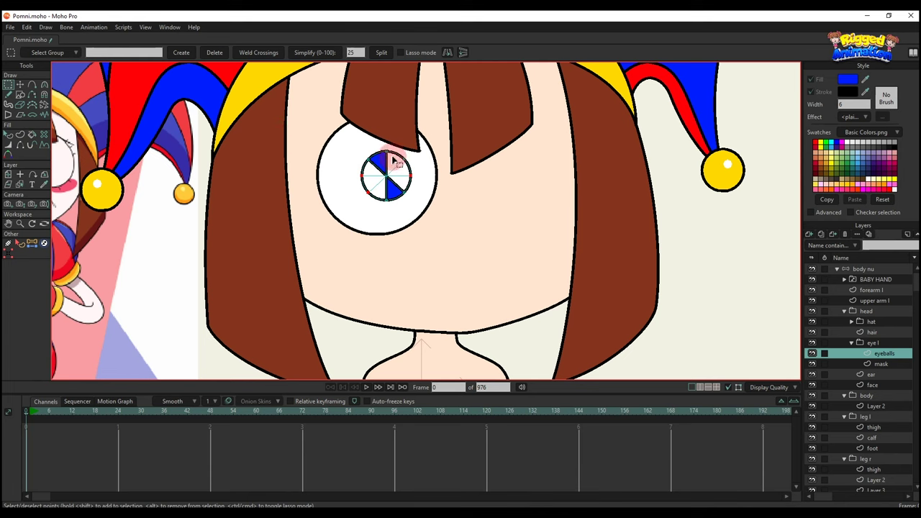
pyautogui.click(21, 136)
pyautogui.click(122, 55)
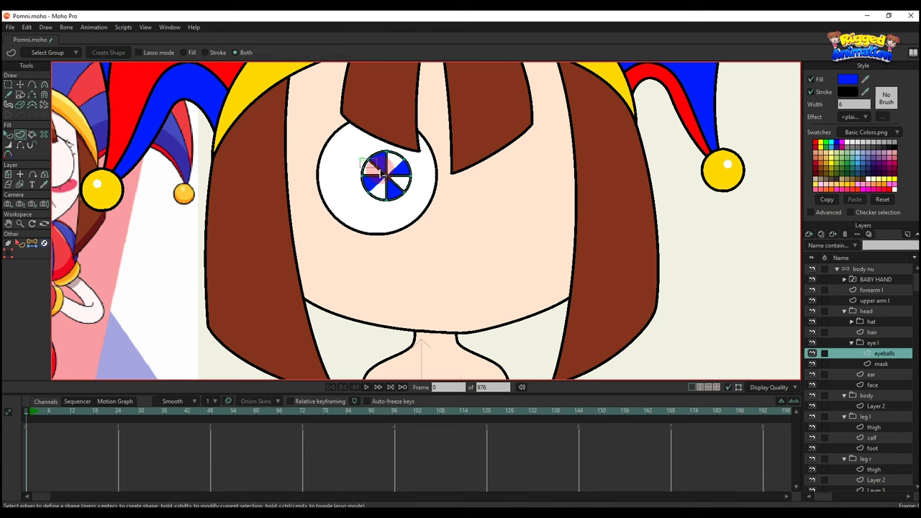
# Create a shape from the two remaining wedges next to the horizontal line and fill it with the hat's red
pyautogui.click(406, 177)
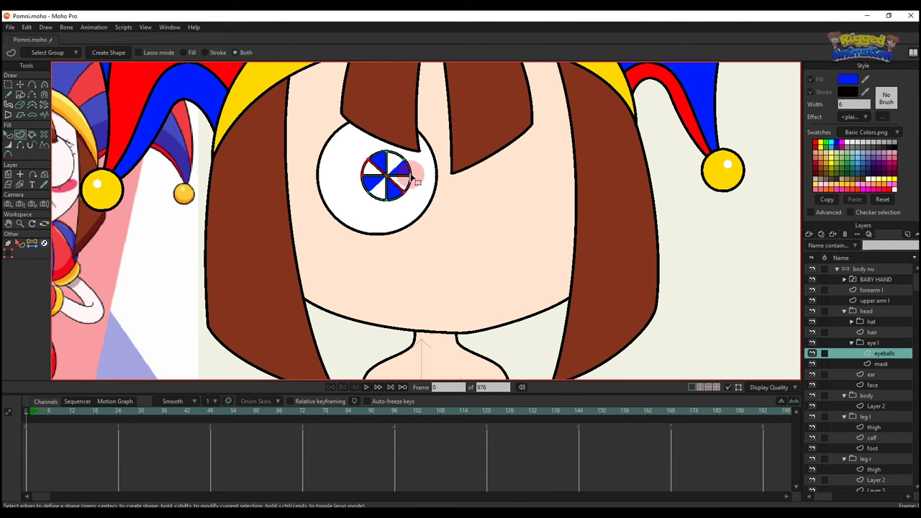
pyautogui.click(412, 178)
pyautogui.click(109, 52)
pyautogui.click(786, 130)
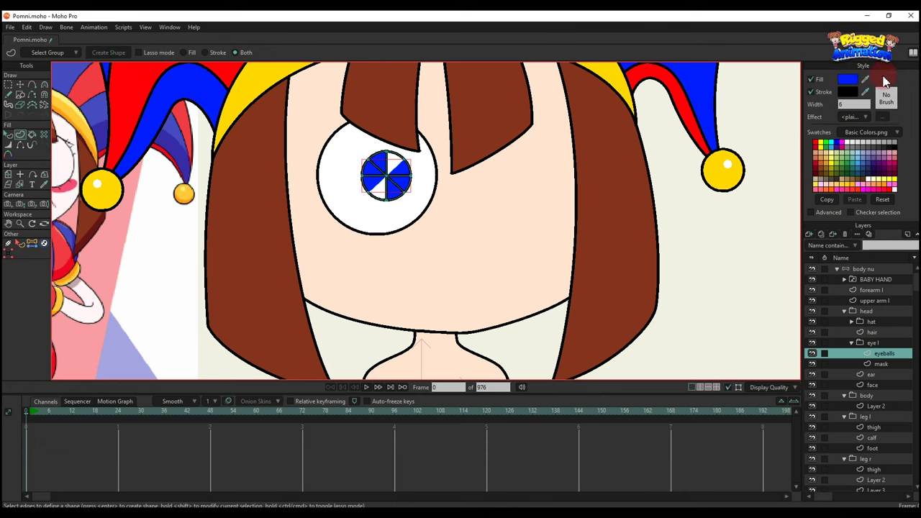
pyautogui.click(678, 81)
# Create a red shape from the last two empty iris wedges next to the vertical line
pyautogui.moveTo(379, 152); pyautogui.dragTo(415, 169)
pyautogui.moveTo(365, 192); pyautogui.dragTo(391, 211)
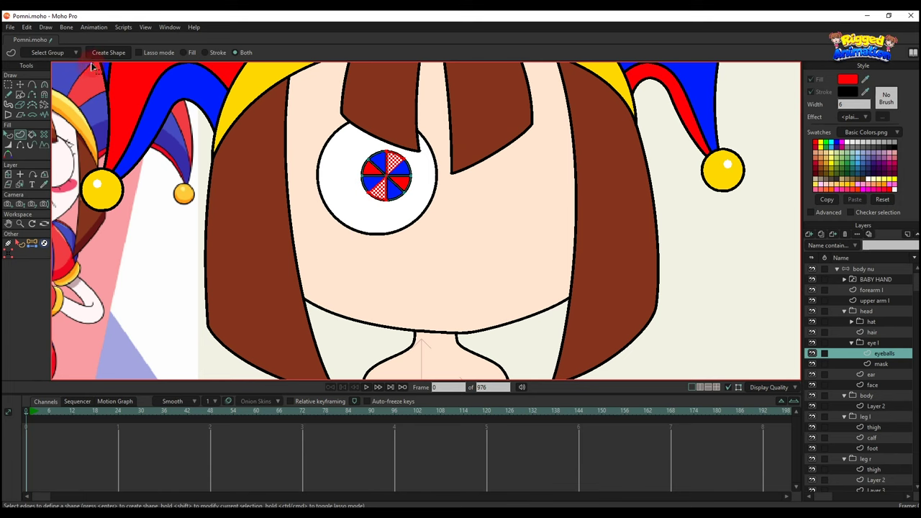
pyautogui.click(109, 55)
pyautogui.press('q')
pyautogui.click(682, 267)
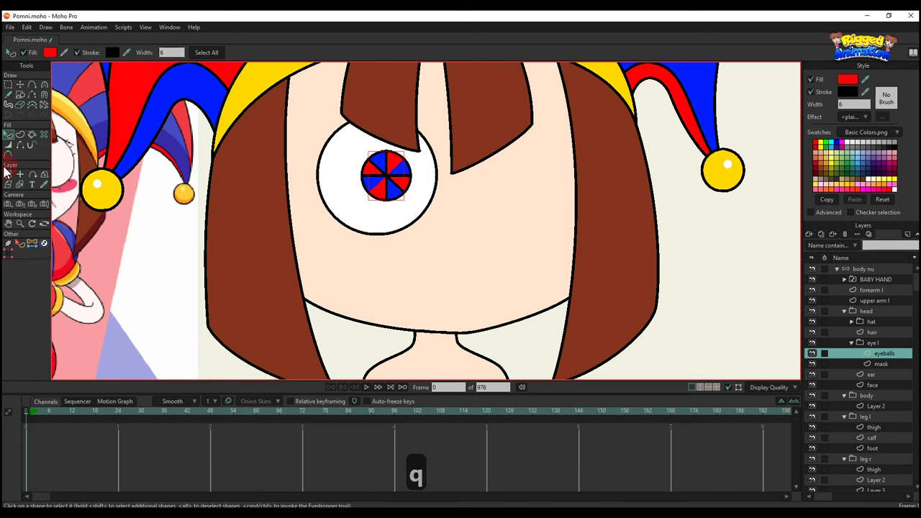
pyautogui.click(22, 146)
pyautogui.click(310, 217)
pyautogui.click(425, 188)
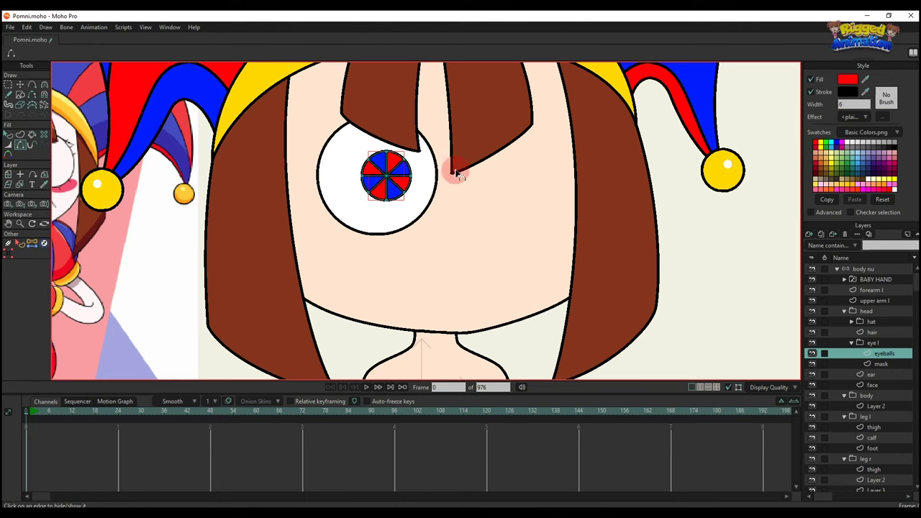
pyautogui.press('q')
pyautogui.scroll(-5, 457, 196)
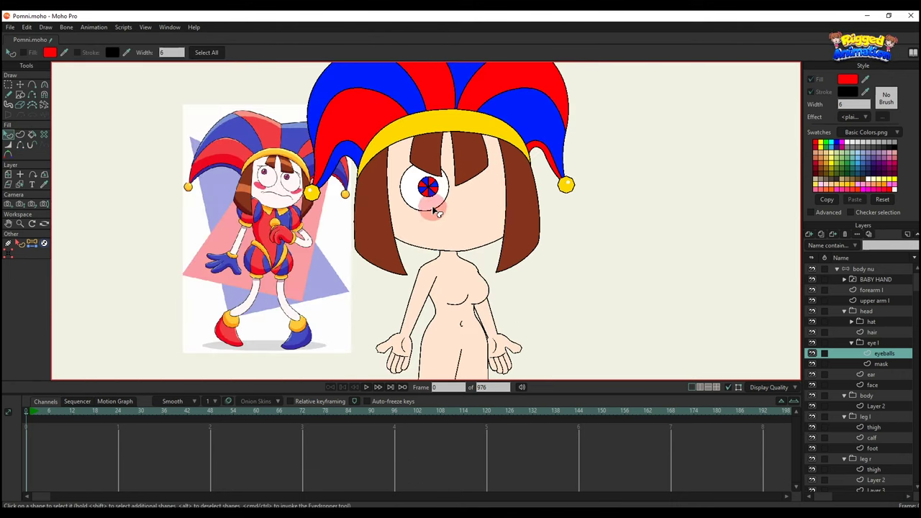
pyautogui.scroll(5, 436, 210)
pyautogui.press('a')
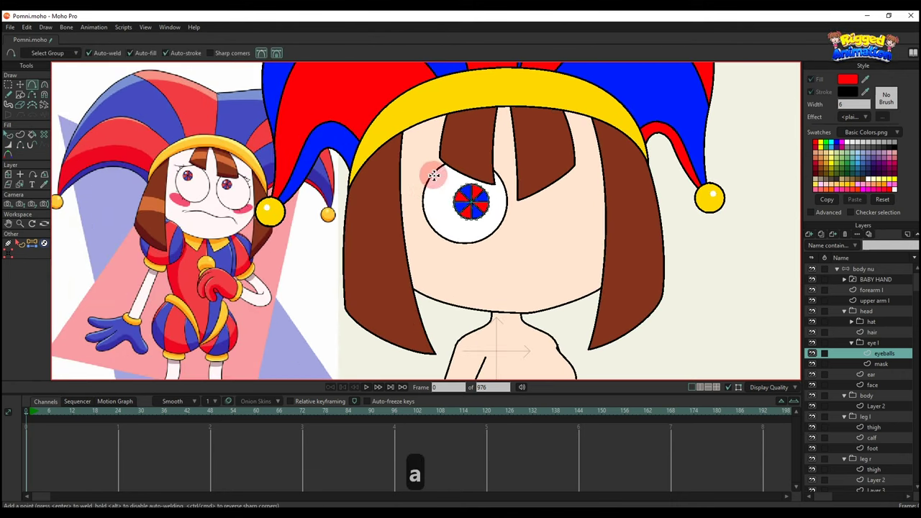
# Add a vector layer above eyeballs in the eye l group and name it "eyelid"
pyautogui.click(809, 234)
pyautogui.click(827, 244)
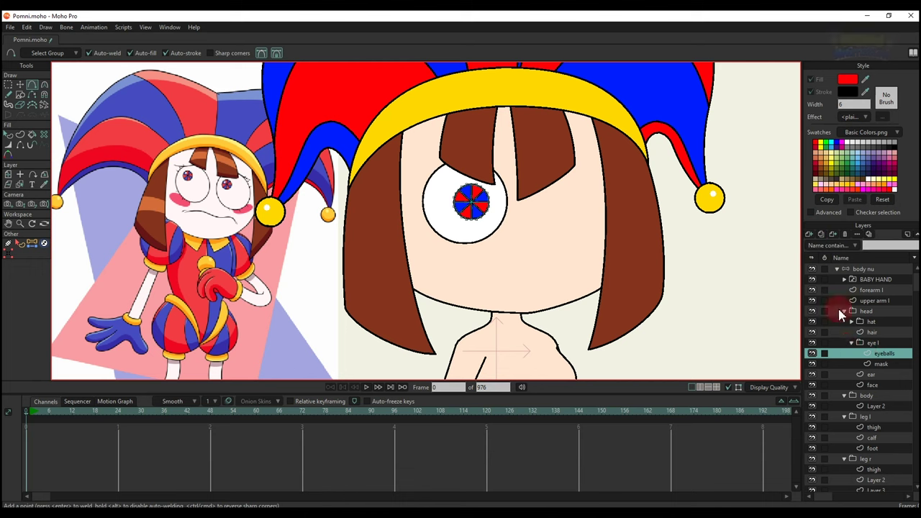
pyautogui.doubleClick(881, 354)
pyautogui.write('eye')
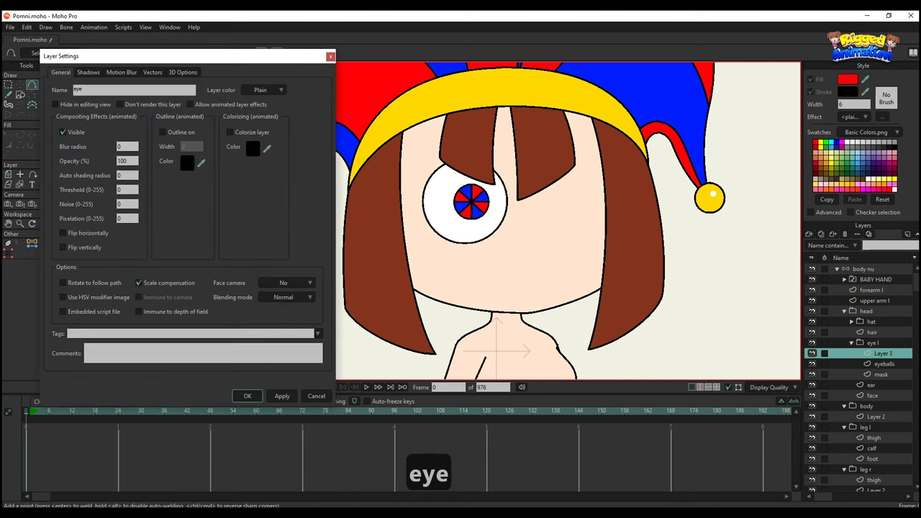
pyautogui.write('lid')
pyautogui.press('Return')
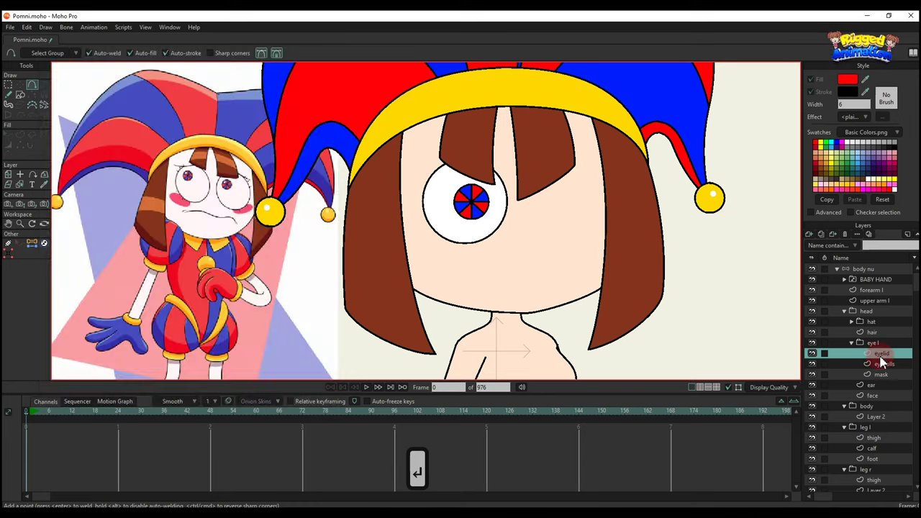
# Draw a circle over the top of the eye on the eyelid layer and flatten its lower edge upwards
pyautogui.press('a')
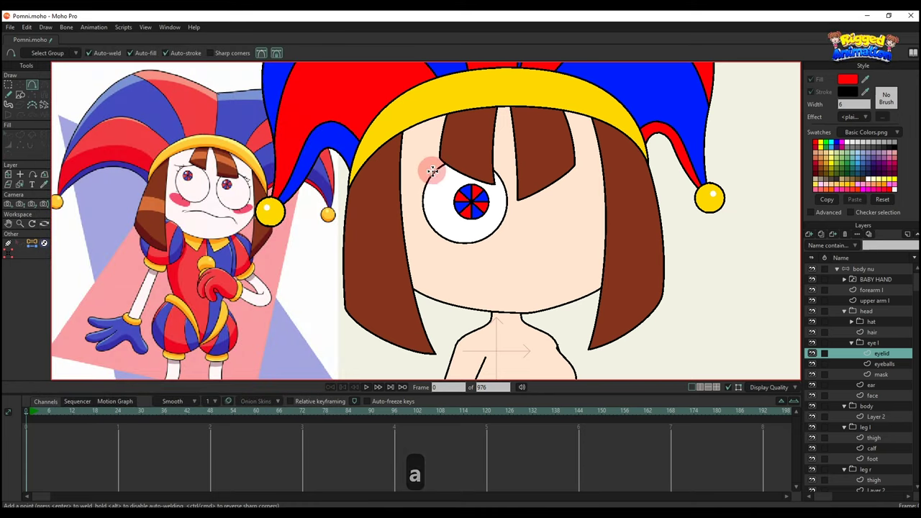
pyautogui.click(21, 94)
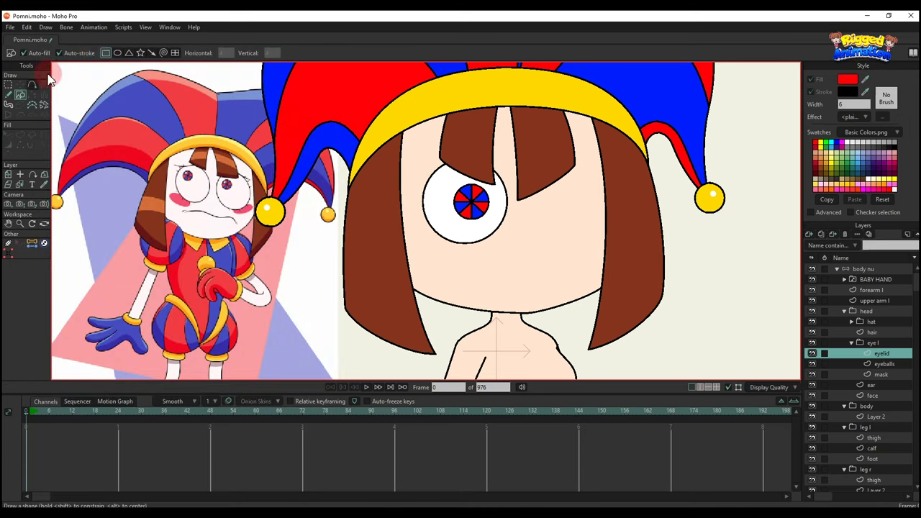
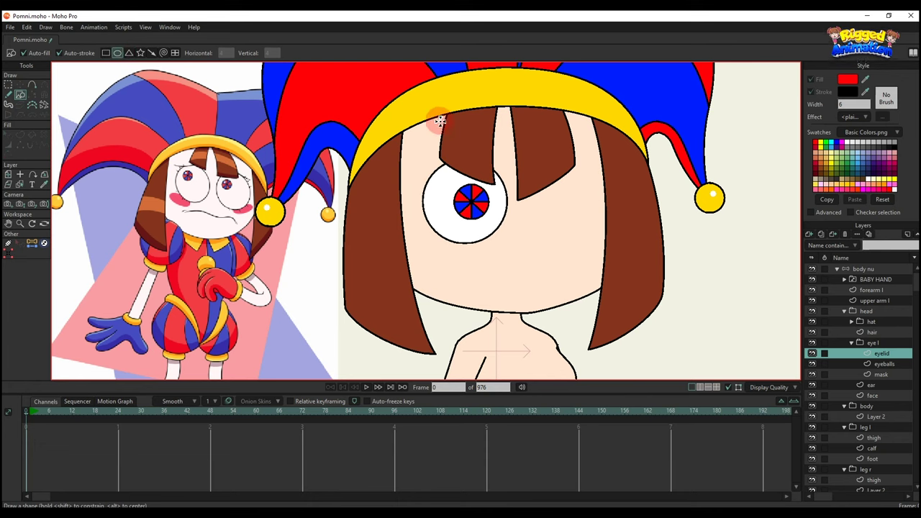
pyautogui.moveTo(439, 120); pyautogui.dragTo(462, 172)
pyautogui.press('t')
pyautogui.press('g')
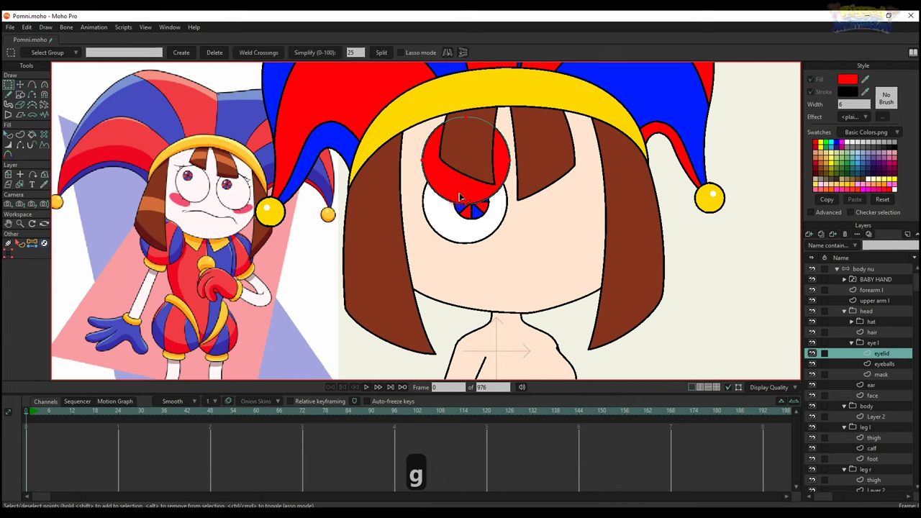
pyautogui.press('BackSpace')
# Change the eyelid shape's fill to the face's skin colour
pyautogui.press('q')
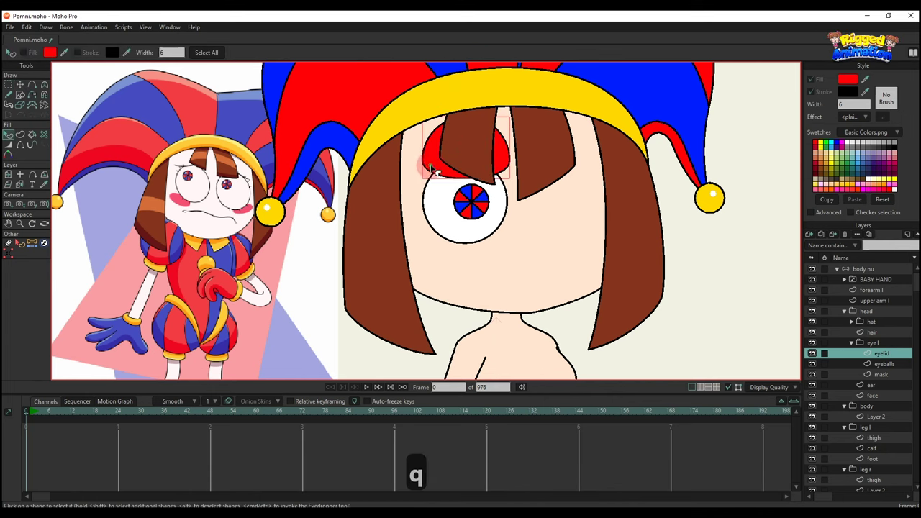
pyautogui.click(434, 171)
pyautogui.press('BackSpace')
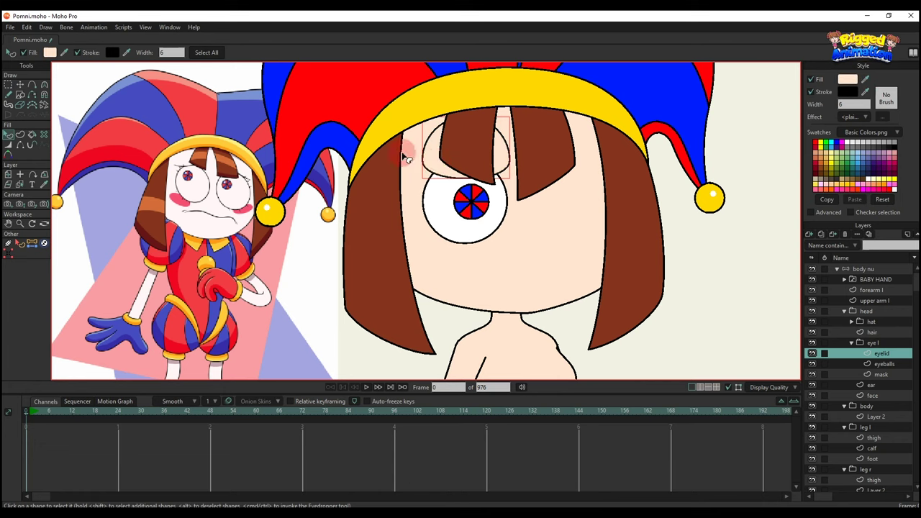
pyautogui.press('g')
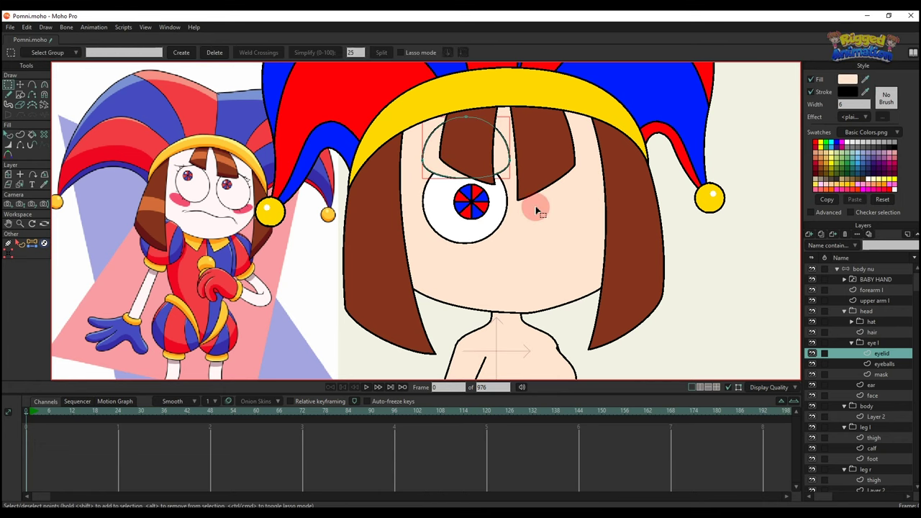
pyautogui.click(463, 181)
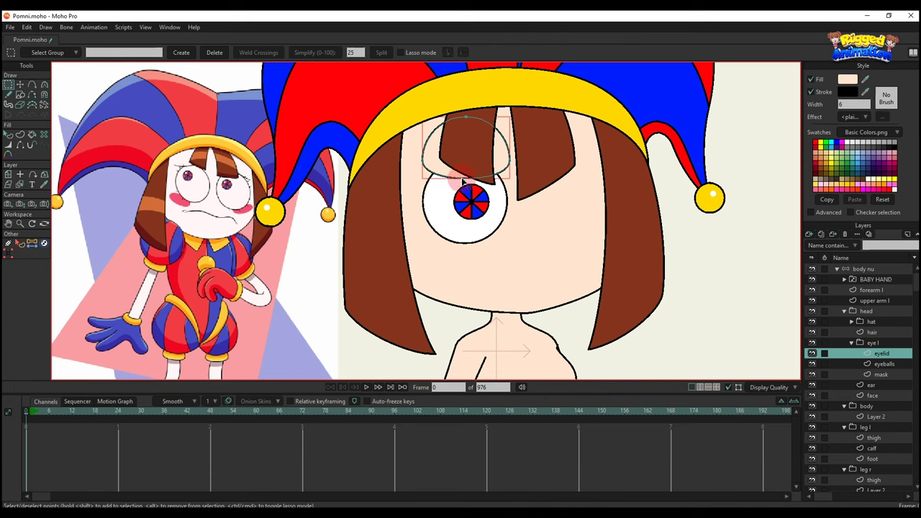
pyautogui.press('a')
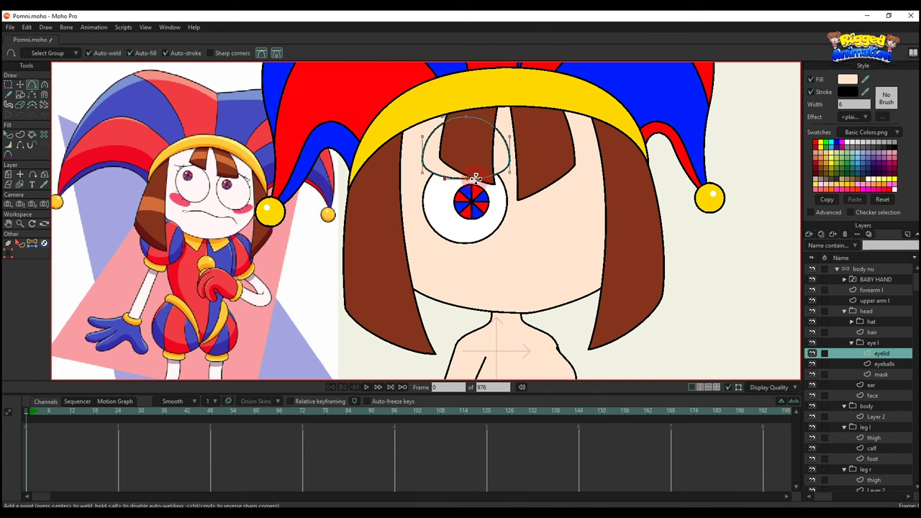
pyautogui.press('q')
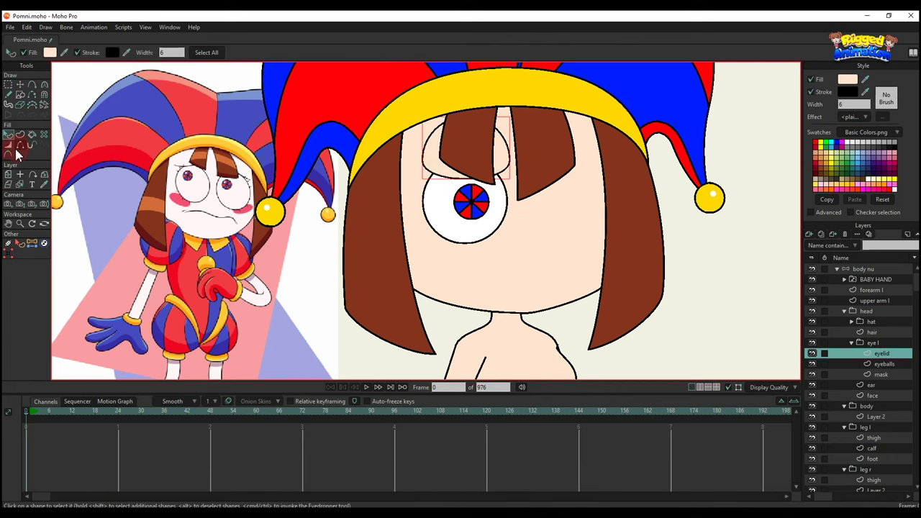
pyautogui.press('t')
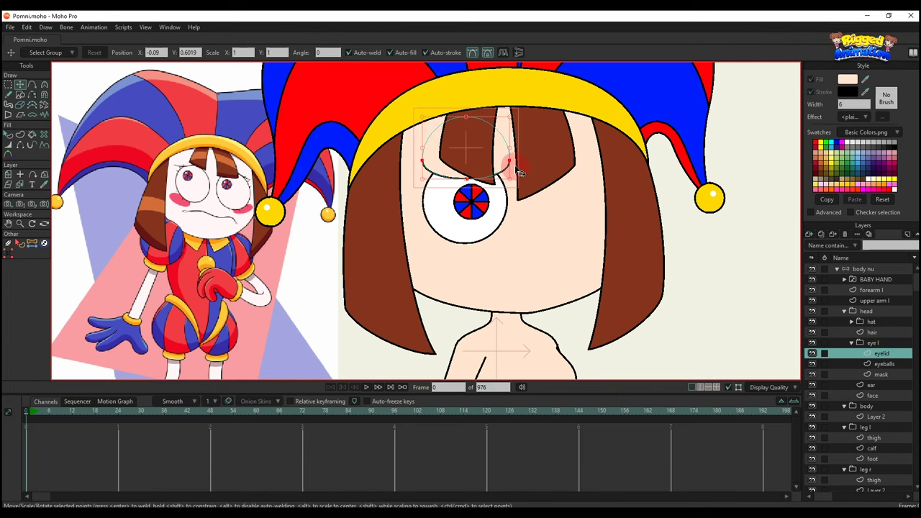
pyautogui.moveTo(519, 173); pyautogui.dragTo(501, 172)
pyautogui.hotkey('ctrl', 'z')
pyautogui.hotkey('ctrl', 'z')
pyautogui.hotkey('ctrl', 'z')
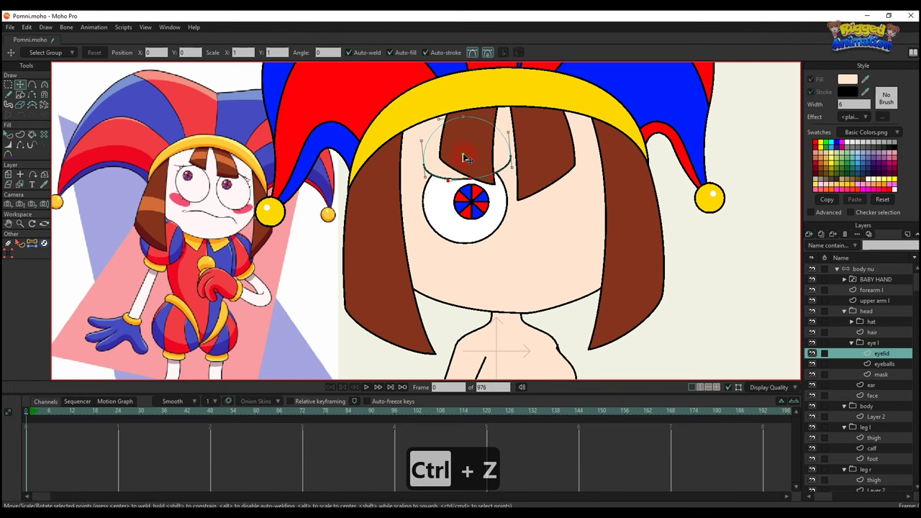
# Nudge the curve handle at the eyelid's lower edge to flatten the edge across the top of the eye
pyautogui.press('q')
pyautogui.press('g')
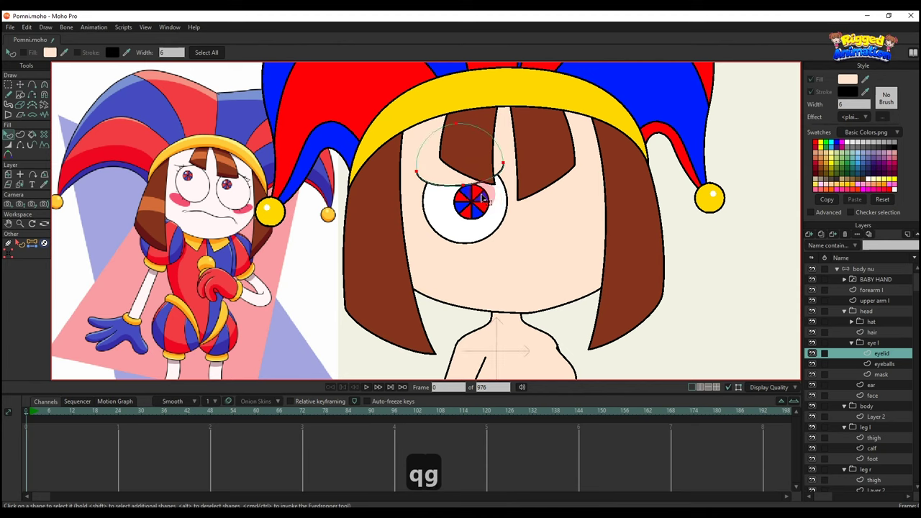
pyautogui.scroll(2, 475, 202)
pyautogui.press('t')
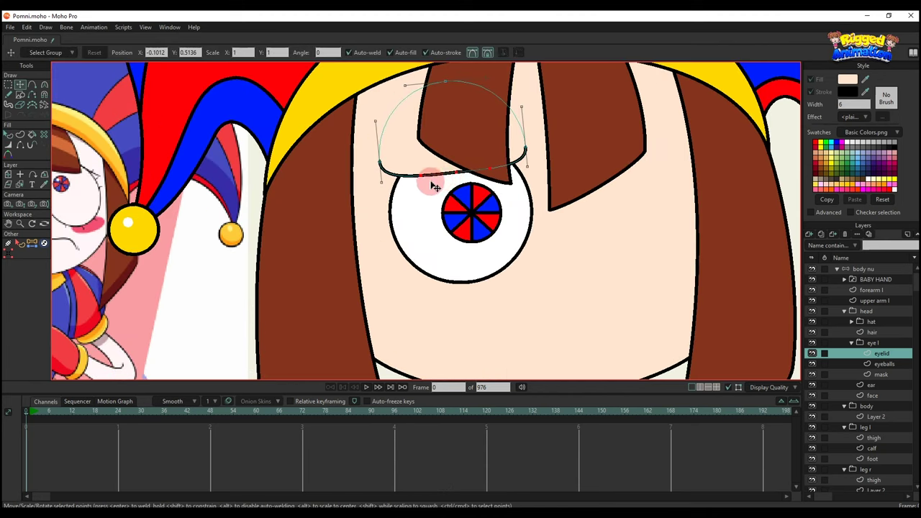
pyautogui.moveTo(423, 179); pyautogui.dragTo(419, 176)
pyautogui.moveTo(536, 178); pyautogui.dragTo(533, 173)
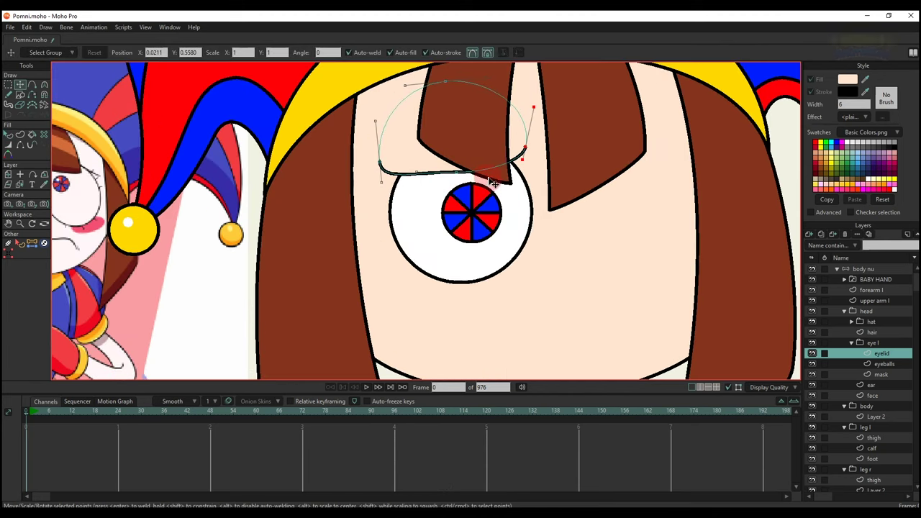
pyautogui.hotkey('ctrl', 'z')
# Turn the eyelid's two side corner points into sharp peaks with curvature 0
pyautogui.press('f')
pyautogui.press('g')
pyautogui.press('g')
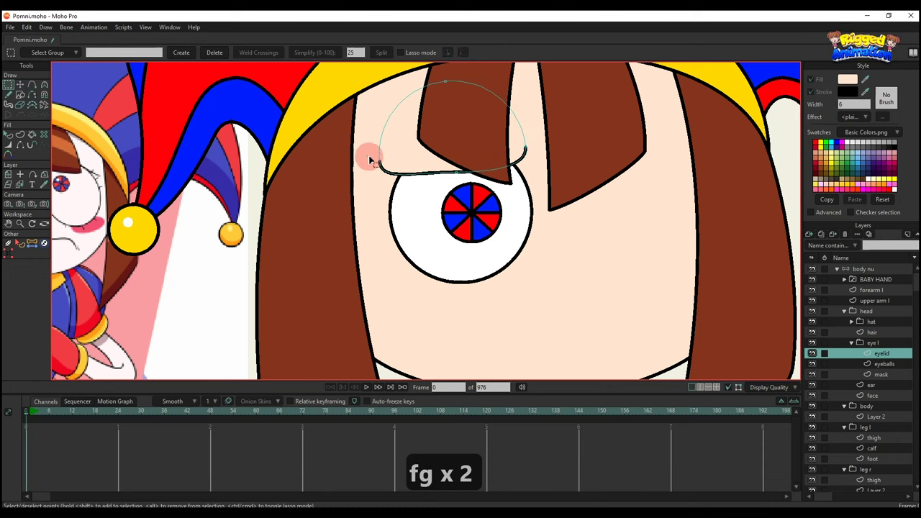
pyautogui.moveTo(371, 154); pyautogui.dragTo(392, 174)
pyautogui.moveTo(509, 135); pyautogui.dragTo(540, 162)
pyautogui.press('c')
pyautogui.click(154, 53)
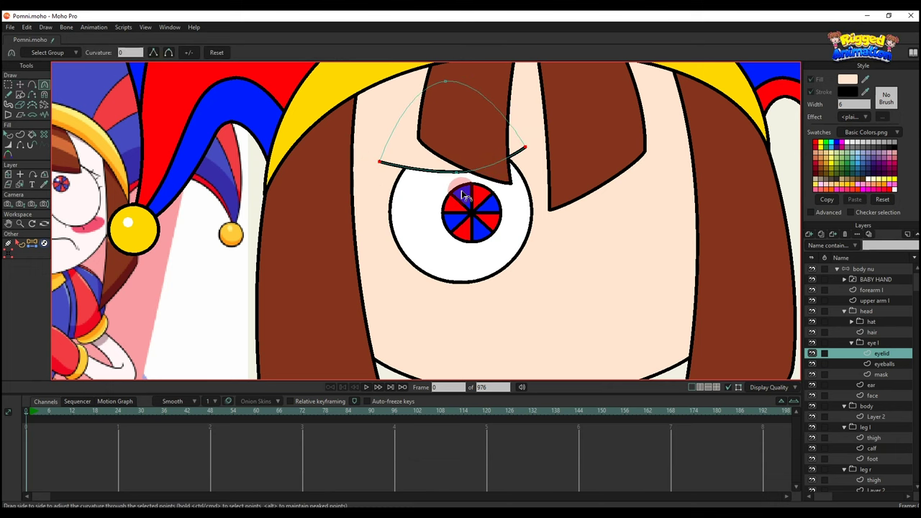
# Adjust the eyelid's lower middle point to a curvature of about 0.44 so the lid edge bends smoothly
pyautogui.press('g')
pyautogui.press('c')
pyautogui.moveTo(457, 175); pyautogui.dragTo(516, 166)
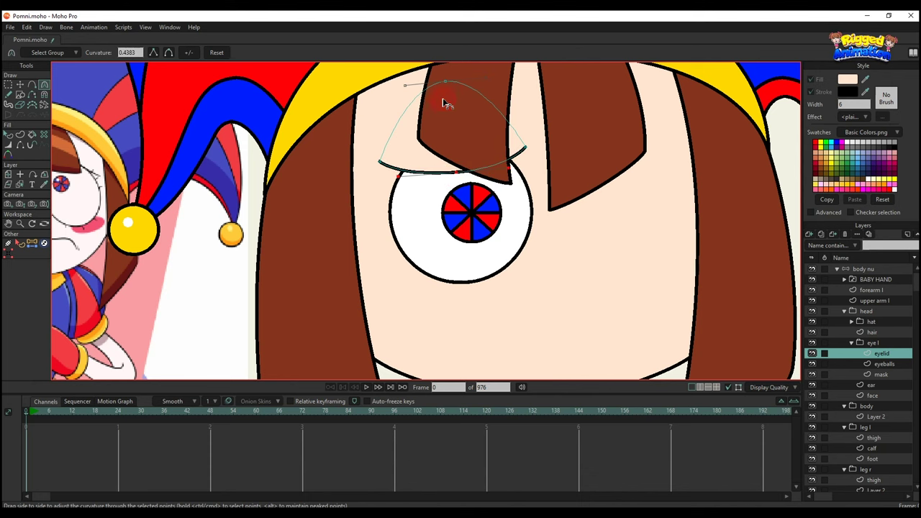
pyautogui.scroll(-2, 648, 90)
pyautogui.press('q')
pyautogui.scroll(-3, 466, 162)
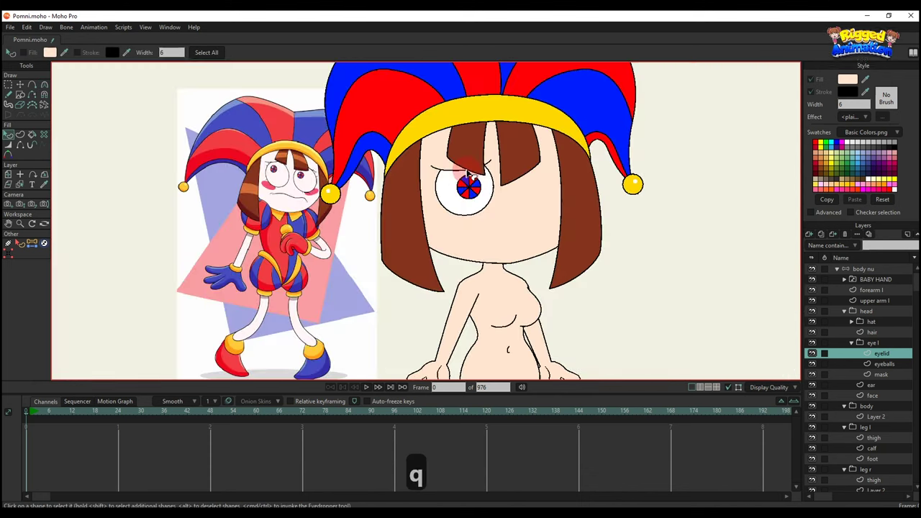
# Resize the whole eyelid outline so its corners fit the width of the eye
pyautogui.press('t')
pyautogui.scroll(3, 468, 173)
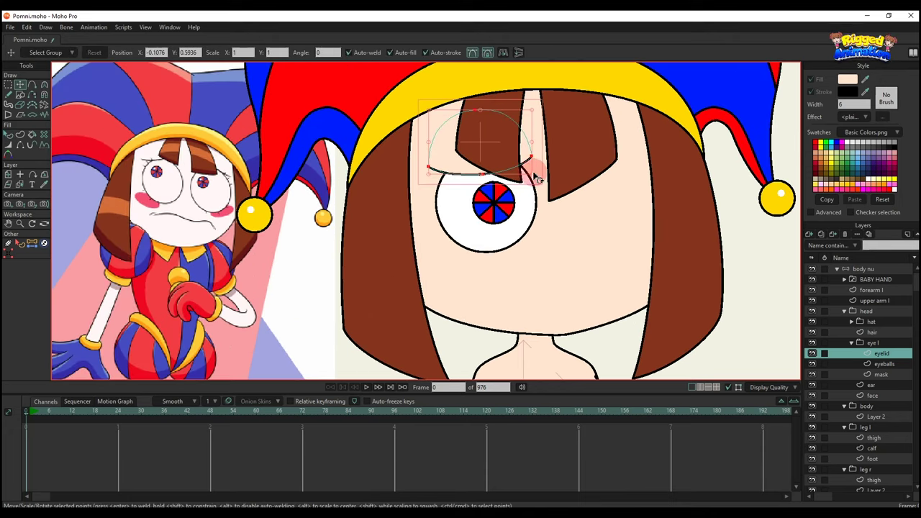
pyautogui.moveTo(532, 177); pyautogui.dragTo(499, 167)
pyautogui.press('q')
pyautogui.scroll(-3, 497, 173)
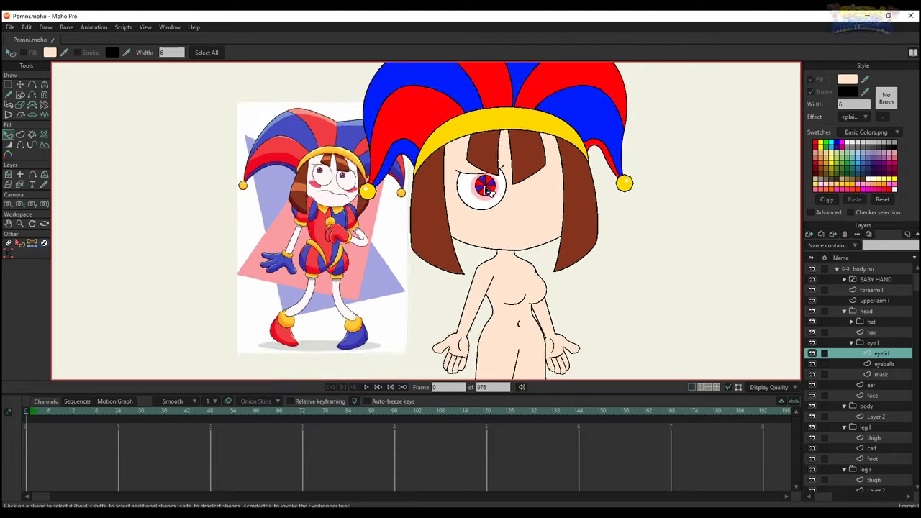
pyautogui.scroll(2, 488, 188)
# Add a vector layer below mask in the eye l group and name it "cheek"
pyautogui.click(882, 375)
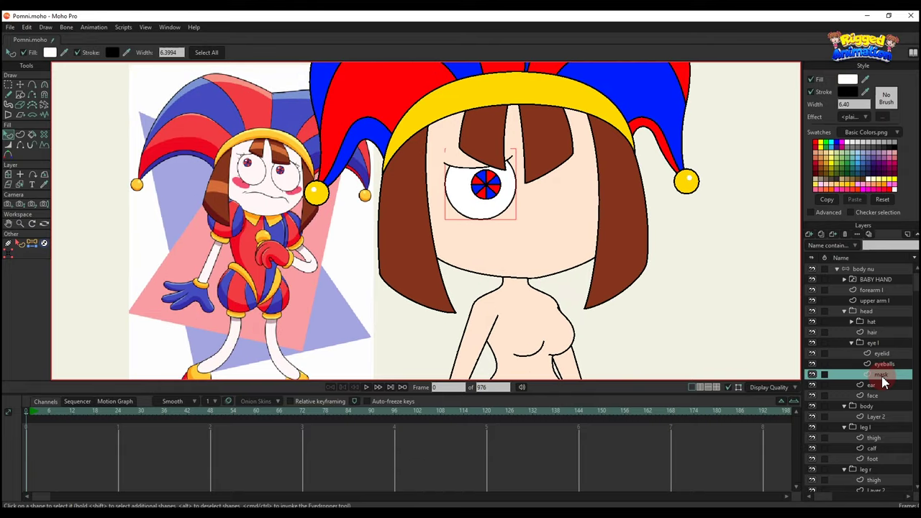
pyautogui.click(813, 239)
pyautogui.click(834, 261)
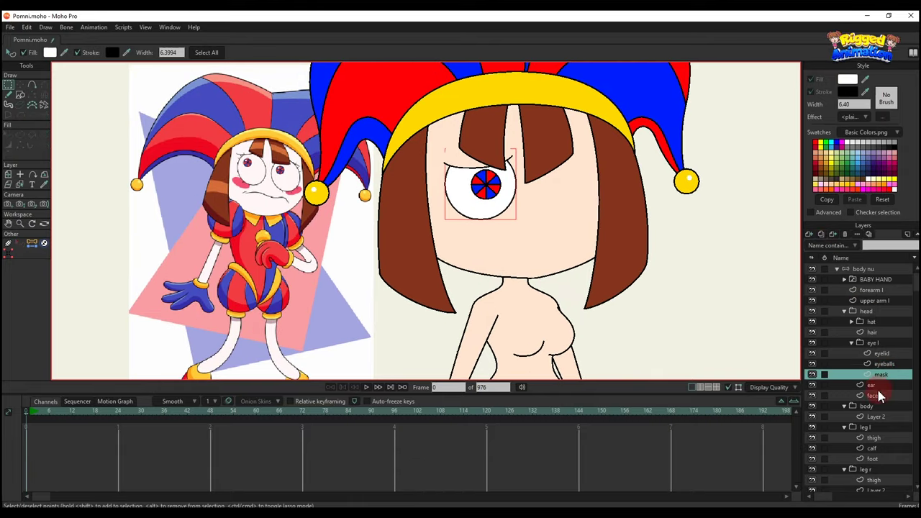
pyautogui.moveTo(880, 374); pyautogui.dragTo(886, 389)
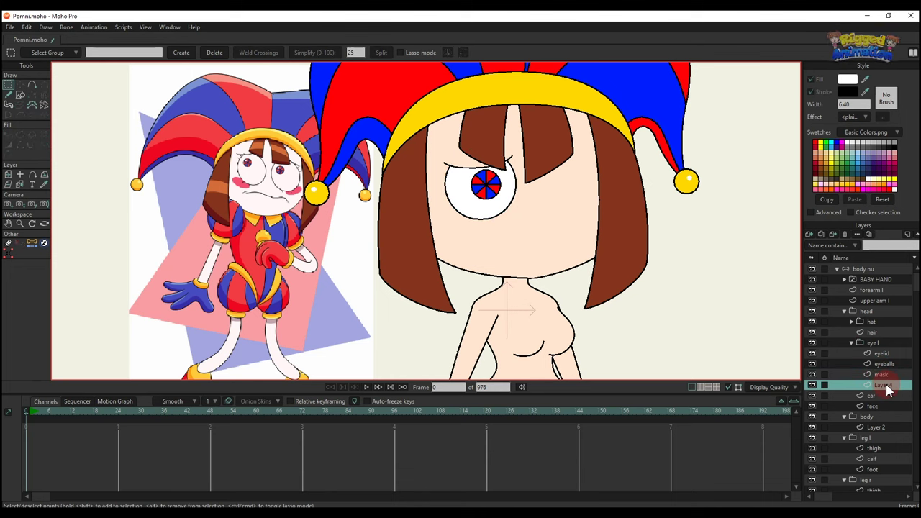
pyautogui.doubleClick(887, 389)
pyautogui.write('cheek')
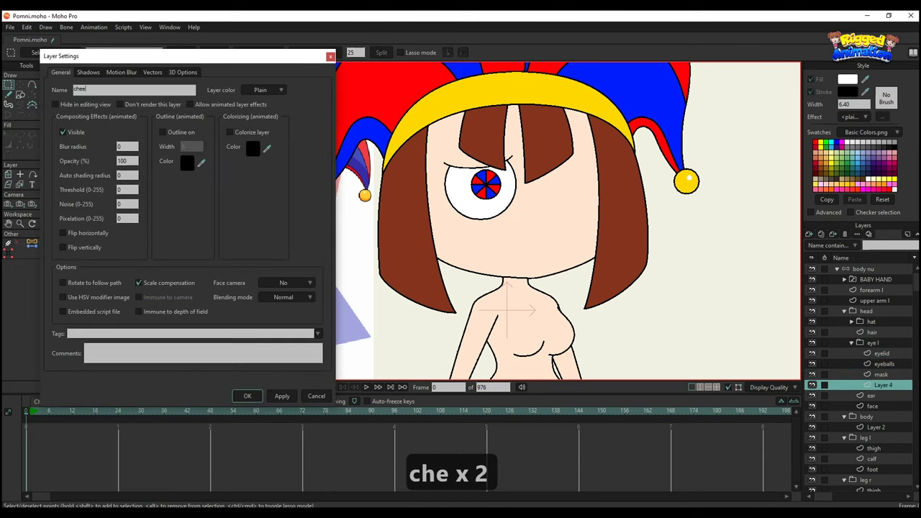
pyautogui.press('Return')
# Draw a flat oval under the eye on the cheek layer and tilt it along the eye's lower outer edge
pyautogui.click(20, 96)
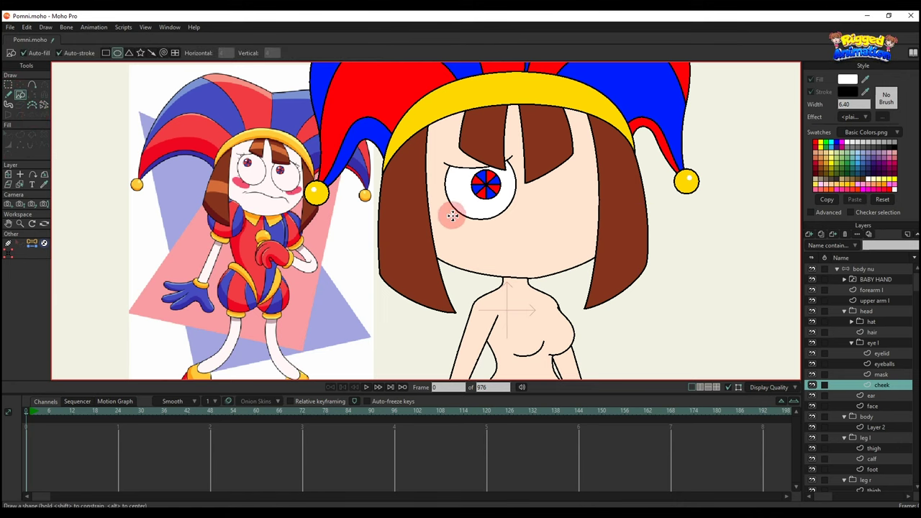
pyautogui.moveTo(452, 216)
pyautogui.mouseDown()
pyautogui.moveTo(510, 230)
pyautogui.moveTo(513, 242)
pyautogui.moveTo(477, 226)
pyautogui.moveTo(504, 240)
pyautogui.mouseUp()
pyautogui.press('q')
pyautogui.press('t')
pyautogui.scroll(2, 507, 227)
# Remove the cheek oval's stroke and fill it with the pink sampled from the reference character's cheek
pyautogui.press('q')
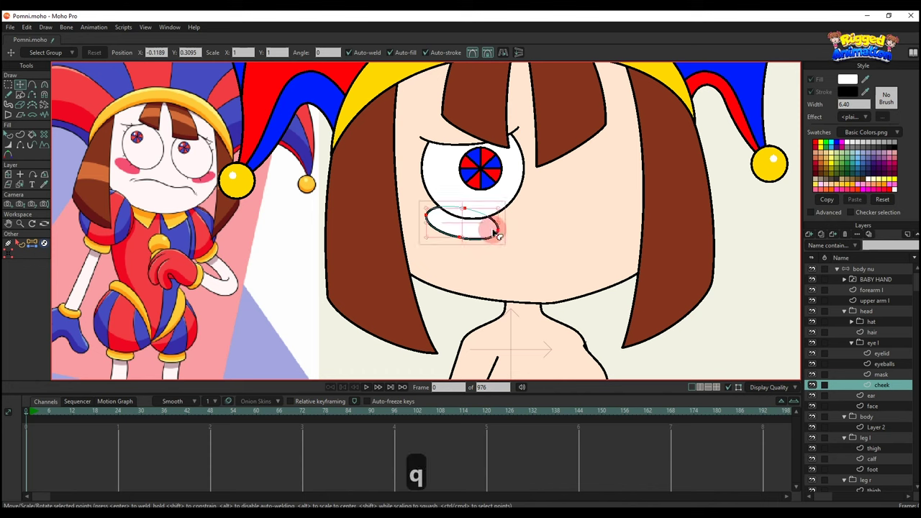
pyautogui.click(489, 228)
pyautogui.click(811, 92)
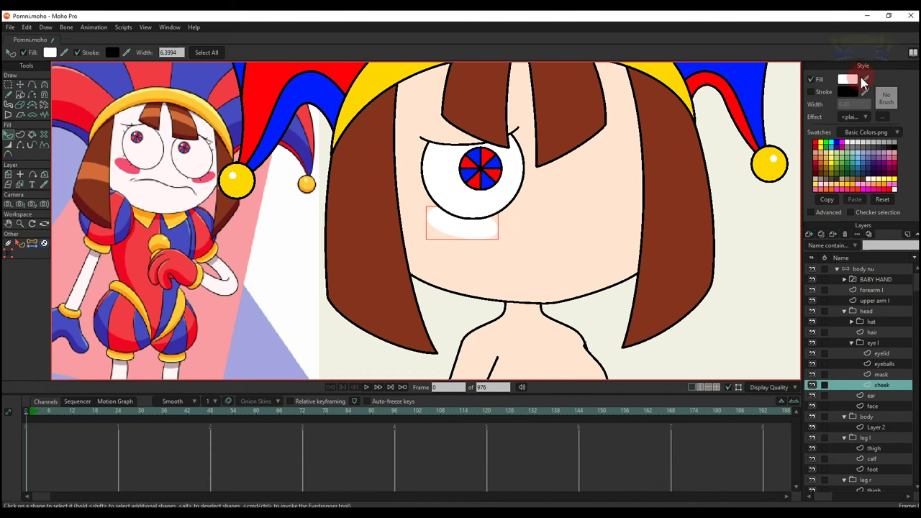
pyautogui.click(126, 167)
pyautogui.click(280, 260)
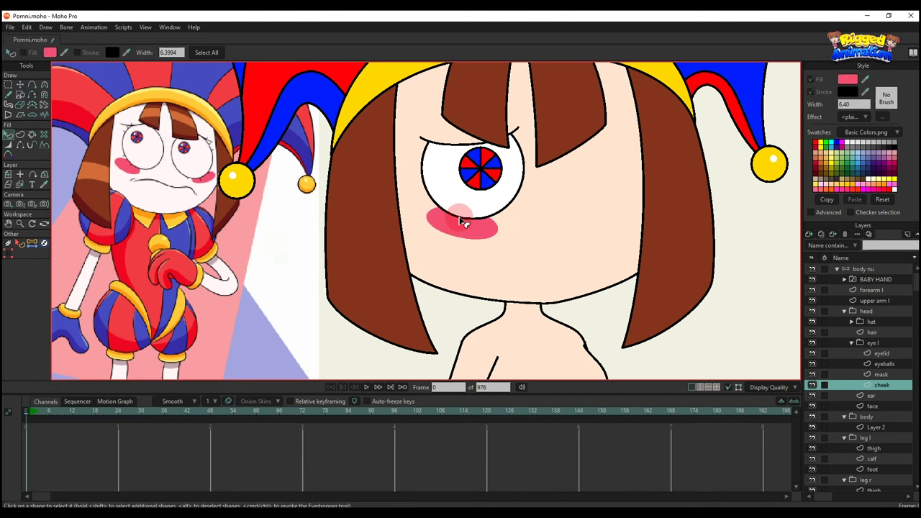
# Group the mask and eyeballs layers together inside the eye l group
pyautogui.scroll(1, 460, 218)
pyautogui.click(879, 374)
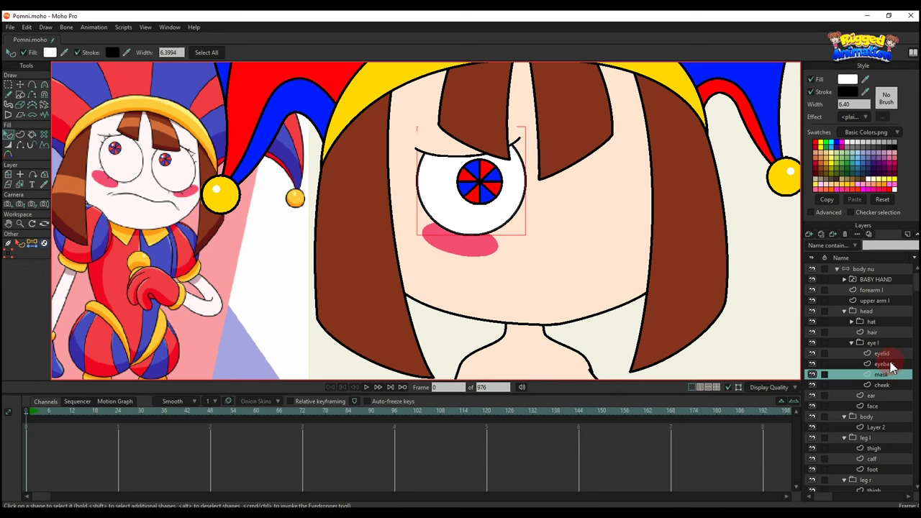
pyautogui.keyDown('shift'); pyautogui.click(891, 365); pyautogui.keyUp('shift')
pyautogui.rightClick(894, 365)
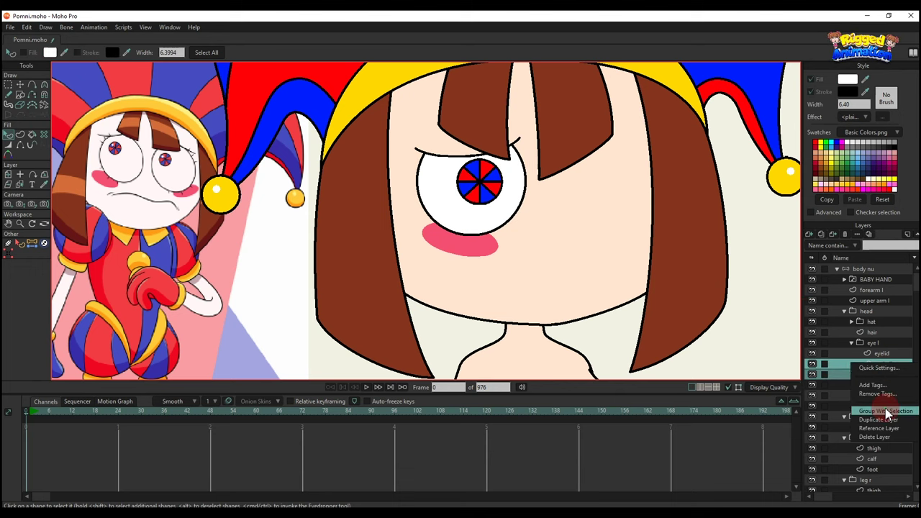
pyautogui.click(887, 412)
# Set the new group's masking to Hide all and the mask layer's masking to + Add to mask
pyautogui.doubleClick(886, 370)
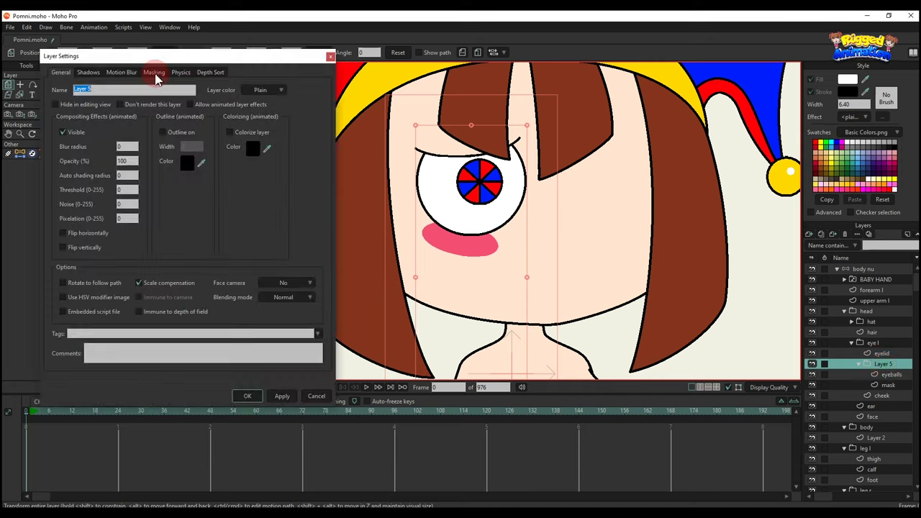
pyautogui.click(154, 72)
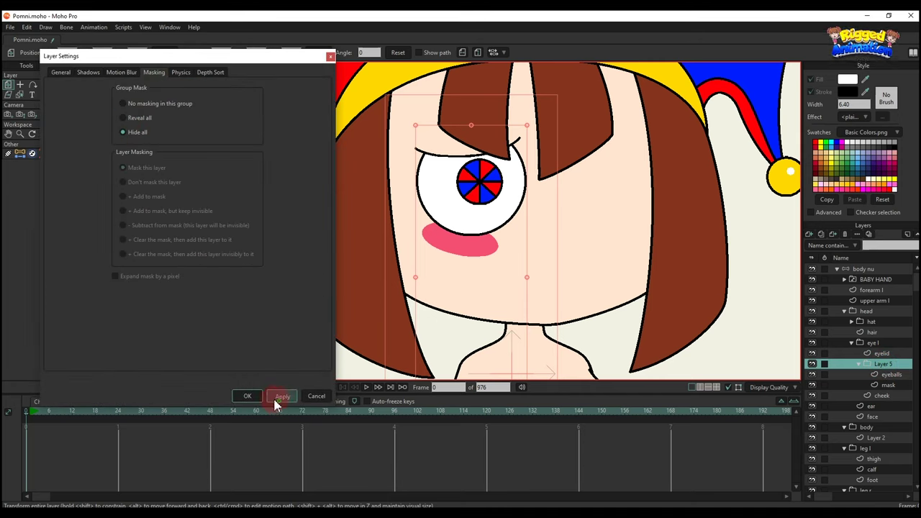
pyautogui.click(247, 398)
pyautogui.doubleClick(886, 385)
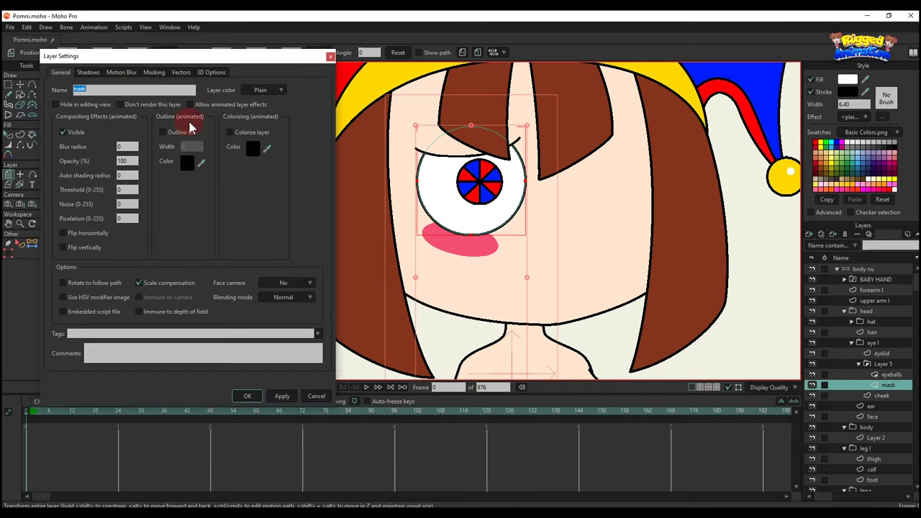
pyautogui.click(148, 72)
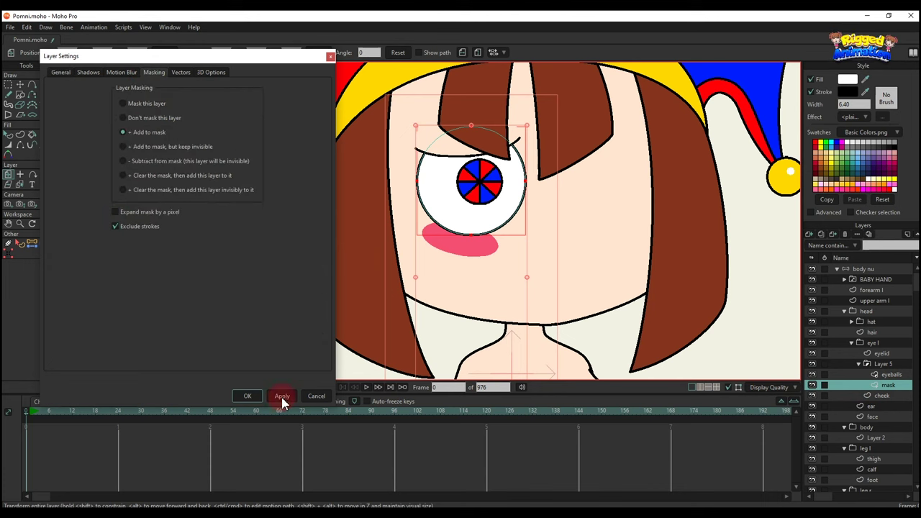
pyautogui.click(232, 401)
# Draw a short curved eyelash line across the eye's upper outer edge on the mask layer and make it a stroke-only shape
pyautogui.press('a')
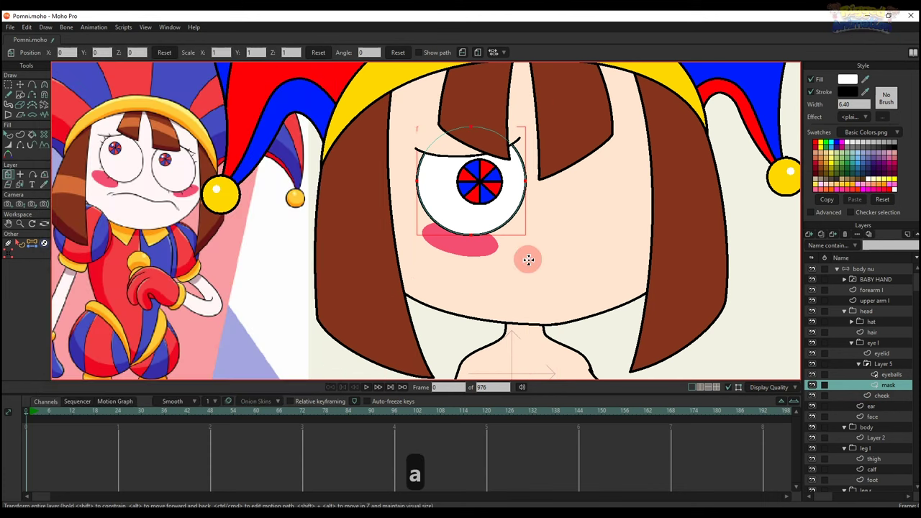
pyautogui.scroll(3, 409, 166)
pyautogui.moveTo(410, 166); pyautogui.dragTo(487, 257)
pyautogui.scroll(1, 485, 253)
pyautogui.moveTo(440, 217); pyautogui.dragTo(499, 247)
pyautogui.press('t')
pyautogui.press('u')
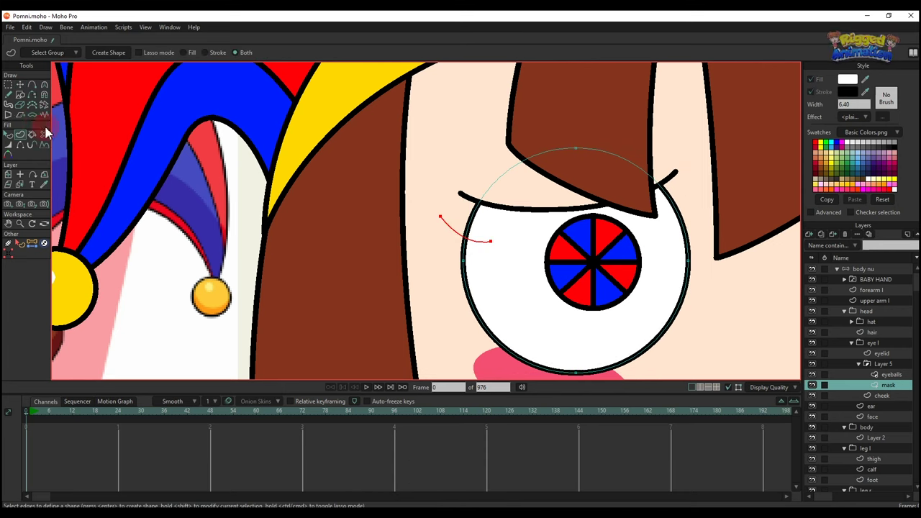
pyautogui.press('Return')
pyautogui.press('q')
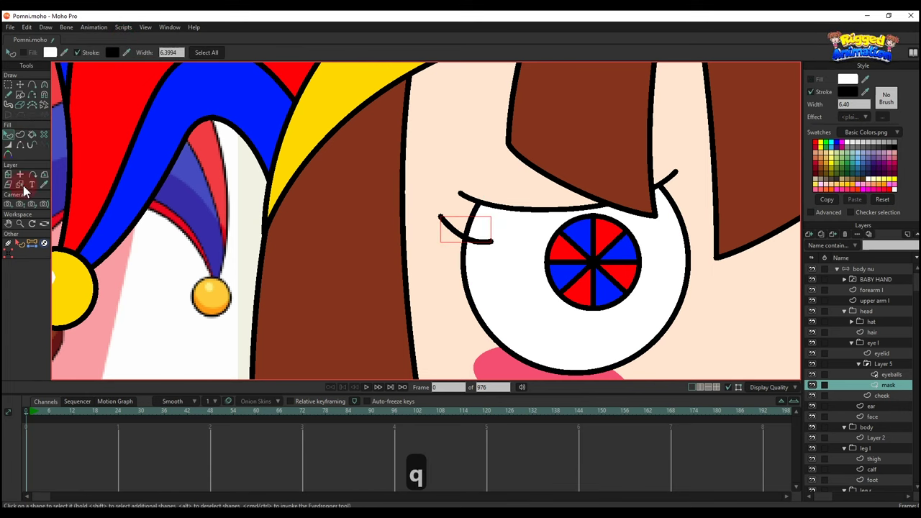
# Widen the eyelash line's inner end to about 372 percent and send its shape behind the white of the eye
pyautogui.click(10, 146)
pyautogui.moveTo(504, 240); pyautogui.dragTo(554, 256)
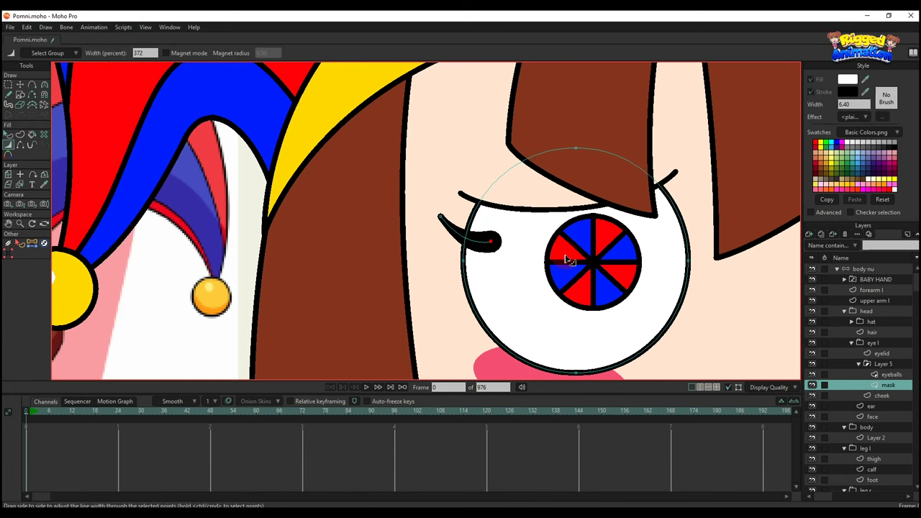
pyautogui.press('q')
pyautogui.click(481, 249)
pyautogui.hotkey('alt', 'Down')
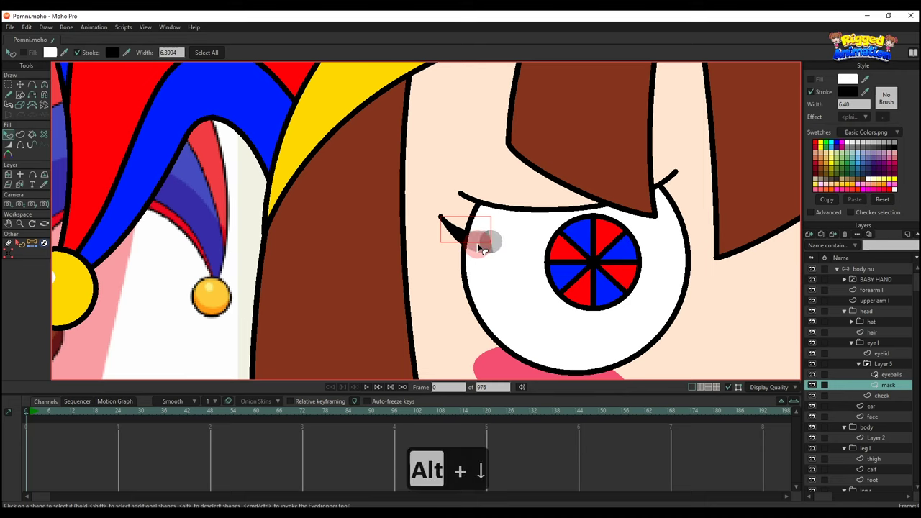
pyautogui.hotkey('ctrl', 'z')
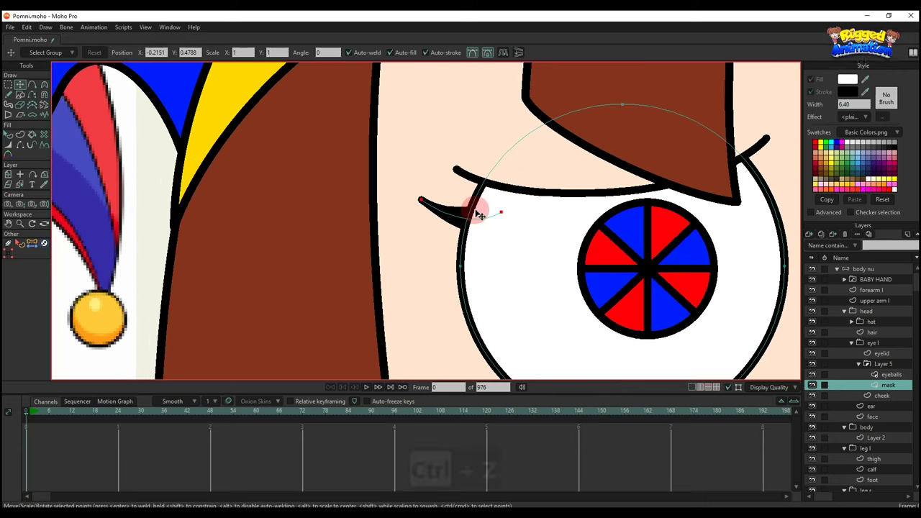
# Adjust the eyelash, place a copy of it just below the original, and send the copied shape behind the white of the eye
pyautogui.click(489, 216)
pyautogui.moveTo(502, 216); pyautogui.dragTo(506, 249)
pyautogui.hotkey('ctrl', 'c')
pyautogui.hotkey('ctrl', 'v')
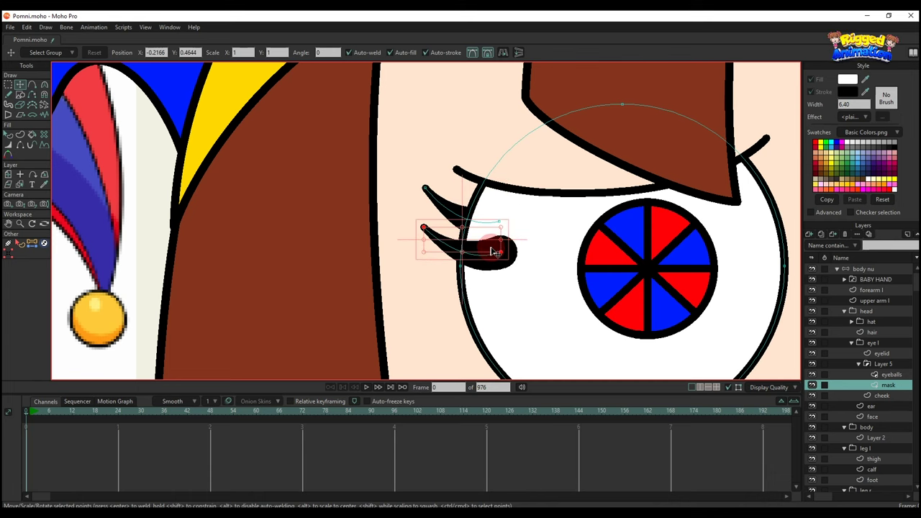
pyautogui.press('q')
pyautogui.click(493, 252)
pyautogui.hotkey('alt', 'Down')
pyautogui.hotkey('alt', 'Down')
pyautogui.scroll(-10, 482, 259)
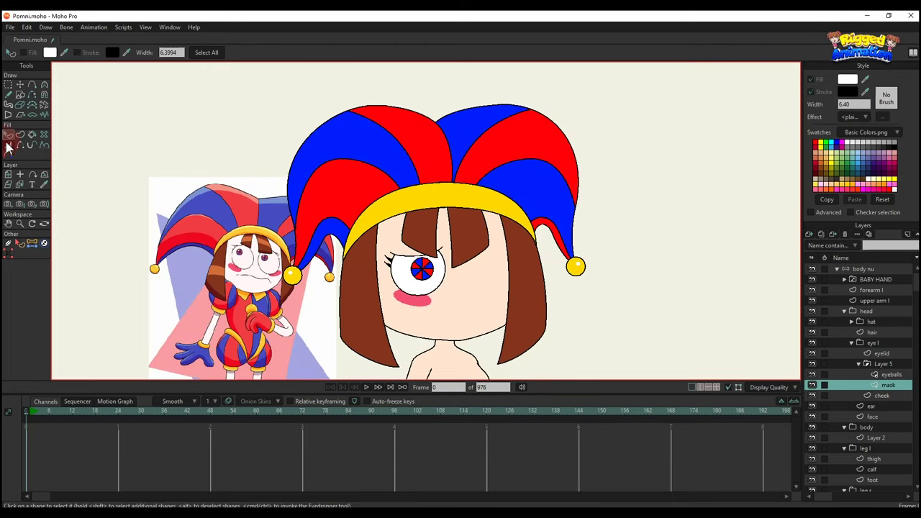
# Taper the outer tips of both eyelashes by reducing their point line width to about 48 percent
pyautogui.click(8, 146)
pyautogui.scroll(10, 395, 267)
pyautogui.press('t')
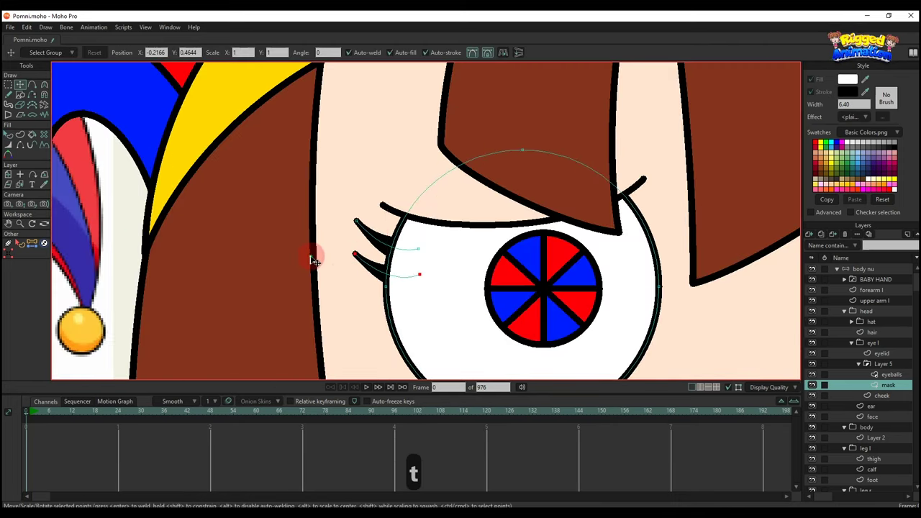
pyautogui.click(312, 257)
pyautogui.click(8, 152)
pyautogui.click(9, 146)
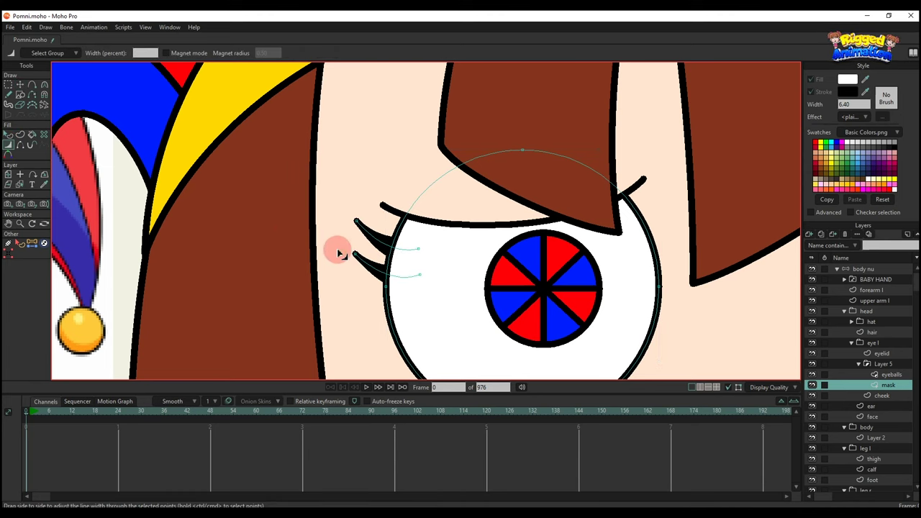
pyautogui.click(346, 224)
pyautogui.moveTo(344, 224); pyautogui.dragTo(353, 251)
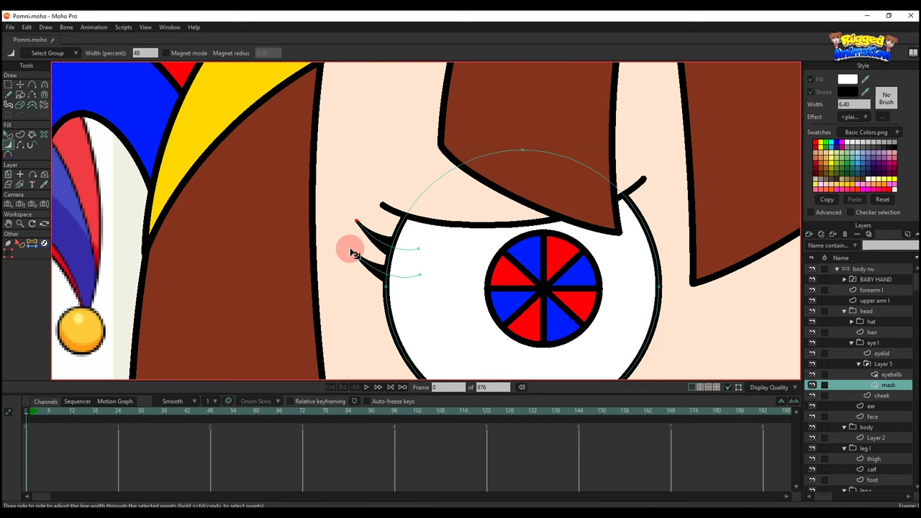
# Adjust the curve handles at the inner ends of both eyelashes so they bend more strongly toward the eye outline
pyautogui.press('q')
pyautogui.press('t')
pyautogui.scroll(1, 353, 257)
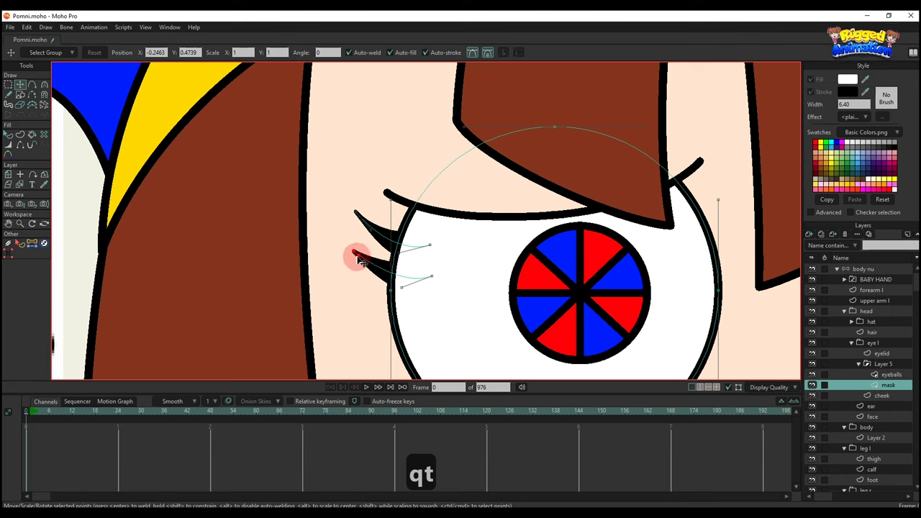
pyautogui.click(353, 215)
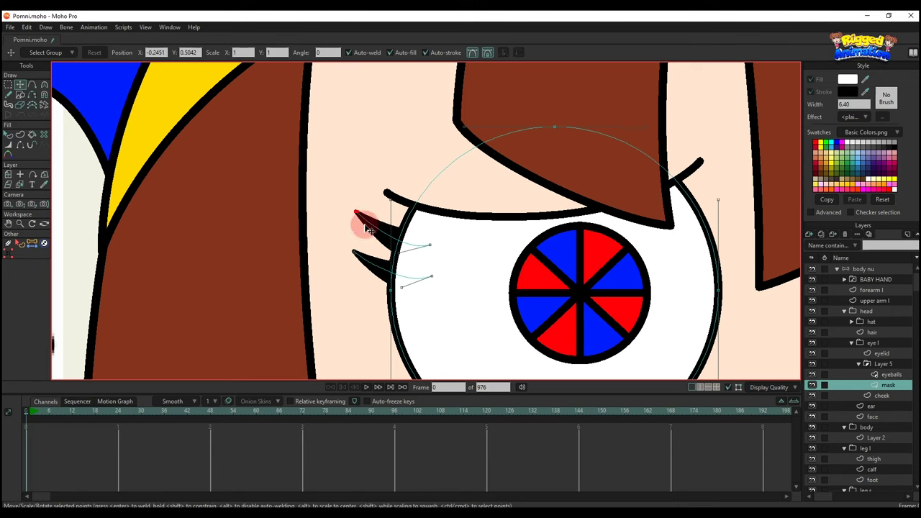
pyautogui.moveTo(400, 252); pyautogui.dragTo(391, 261)
pyautogui.scroll(3, 361, 211)
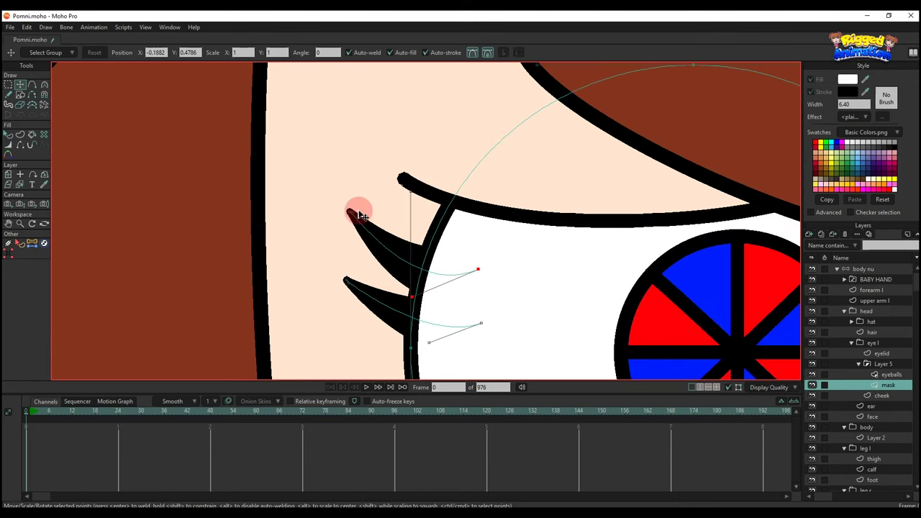
pyautogui.moveTo(352, 213); pyautogui.dragTo(350, 210)
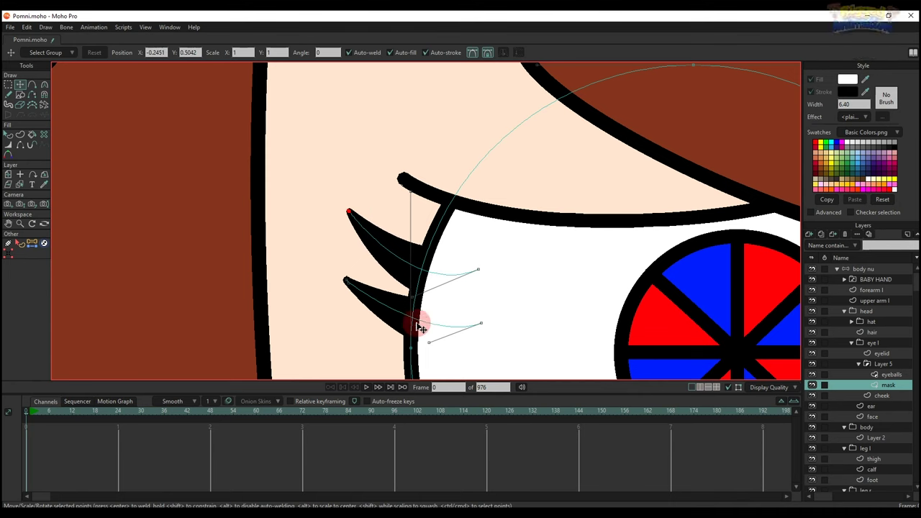
pyautogui.click(413, 355)
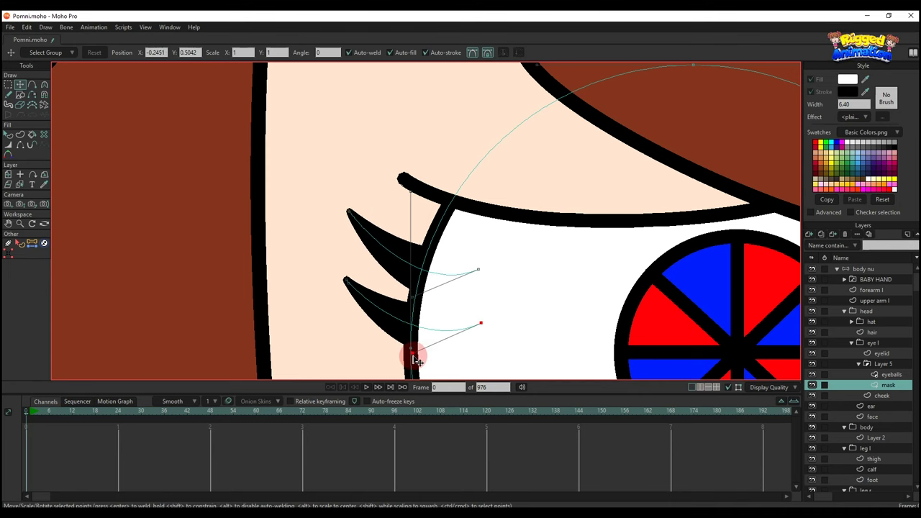
pyautogui.click(347, 281)
pyautogui.click(413, 353)
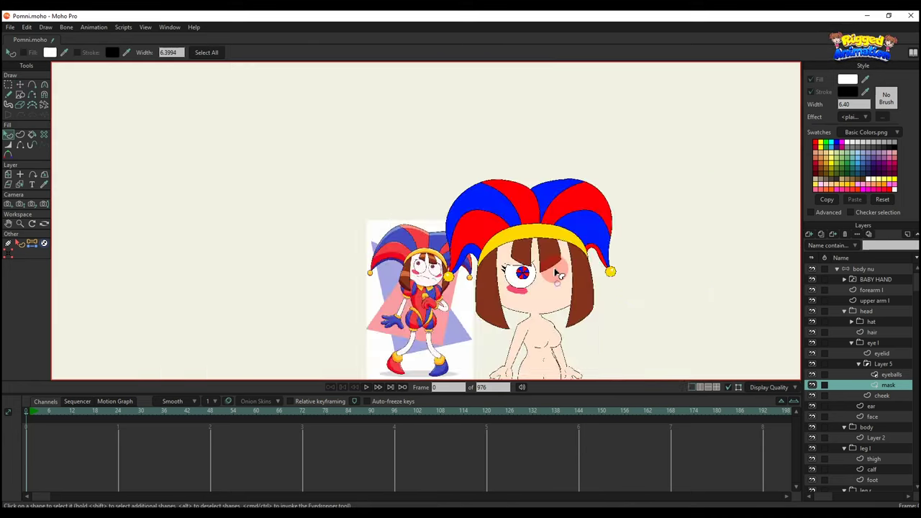
# Collapse the eye l group and toggle its visibility to check what it contains
pyautogui.scroll(5, 550, 272)
pyautogui.scroll(-1, 478, 284)
pyautogui.scroll(2, 481, 284)
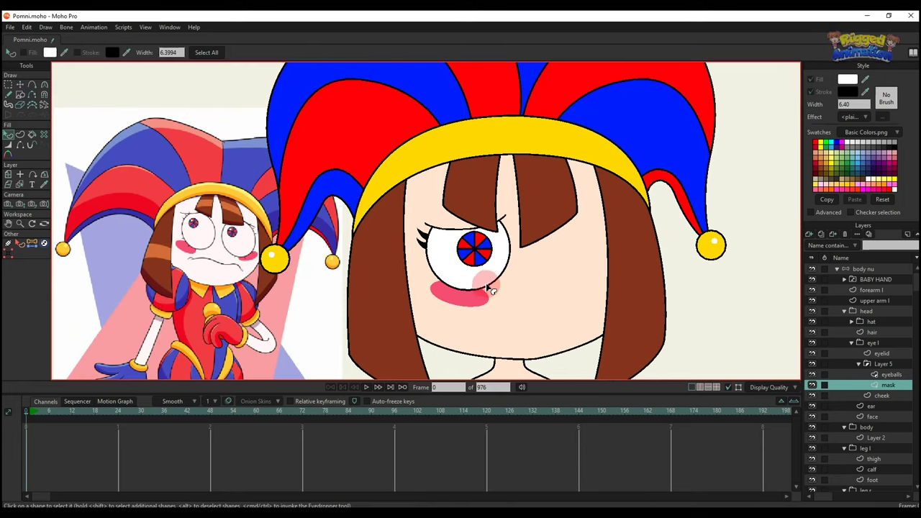
pyautogui.scroll(-1, 489, 290)
pyautogui.press('a')
pyautogui.scroll(-1, 522, 292)
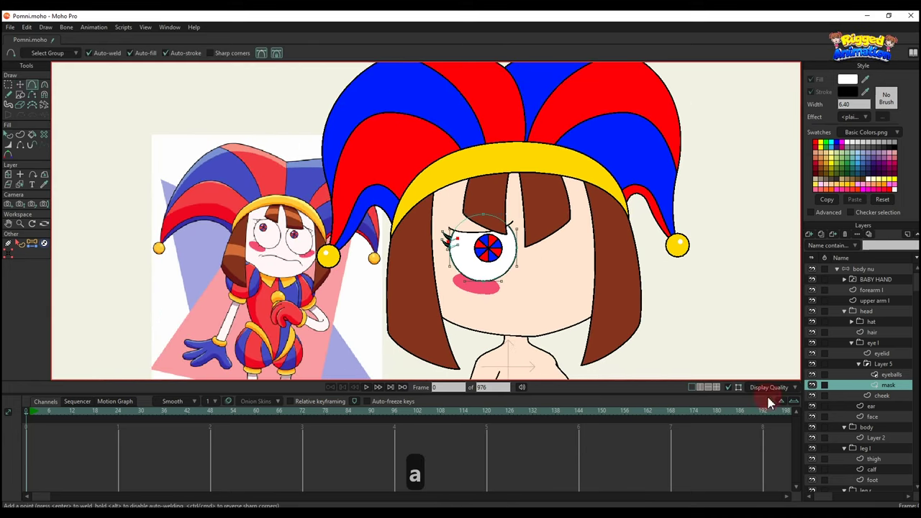
pyautogui.click(852, 343)
pyautogui.click(873, 343)
pyautogui.click(812, 343)
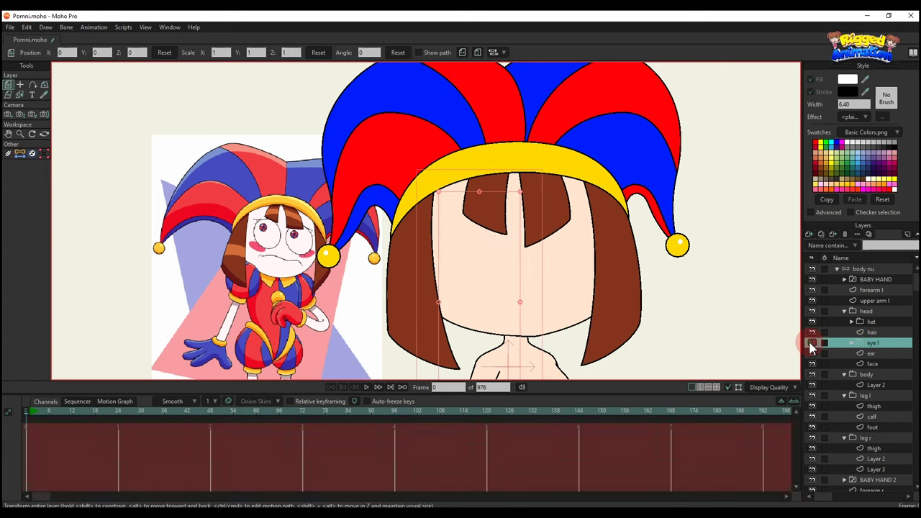
pyautogui.click(812, 344)
# Duplicate the eye l group and rename the copy eye r
pyautogui.scroll(-2, 460, 237)
pyautogui.press('m')
pyautogui.click(641, 288)
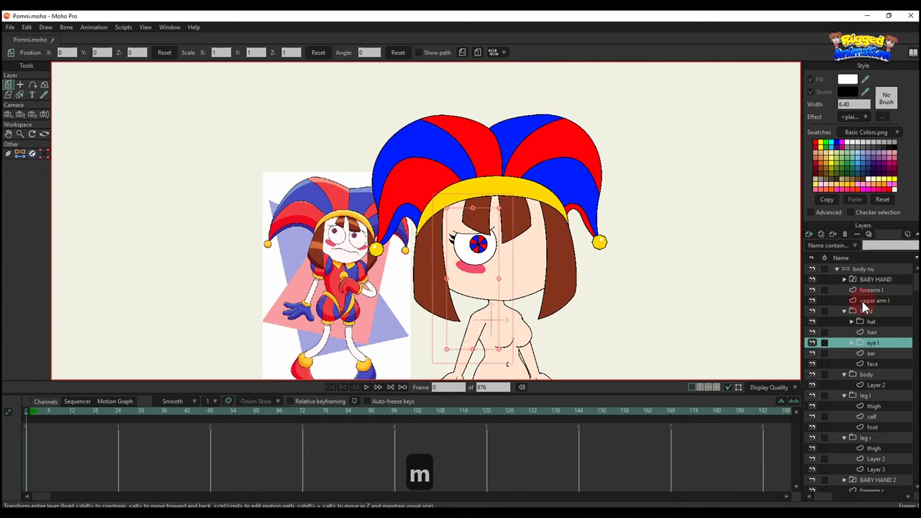
pyautogui.click(822, 236)
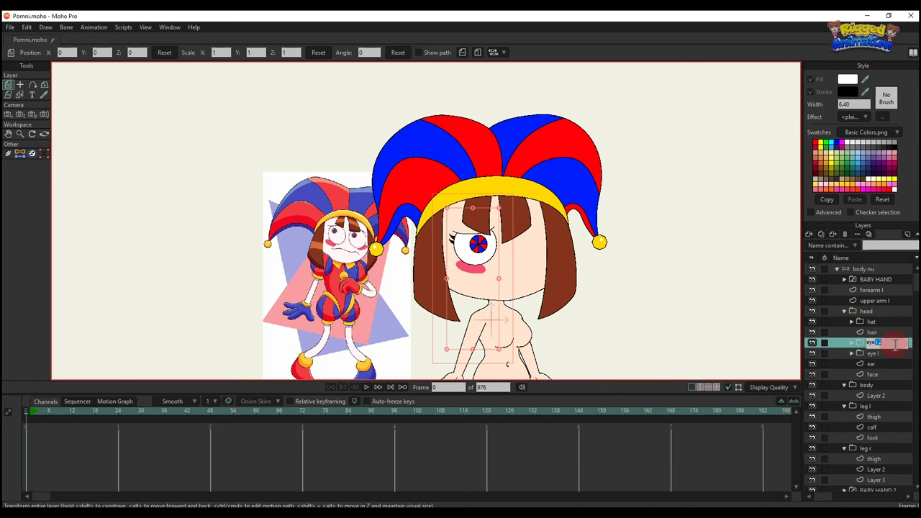
pyautogui.write('r')
pyautogui.press('Return')
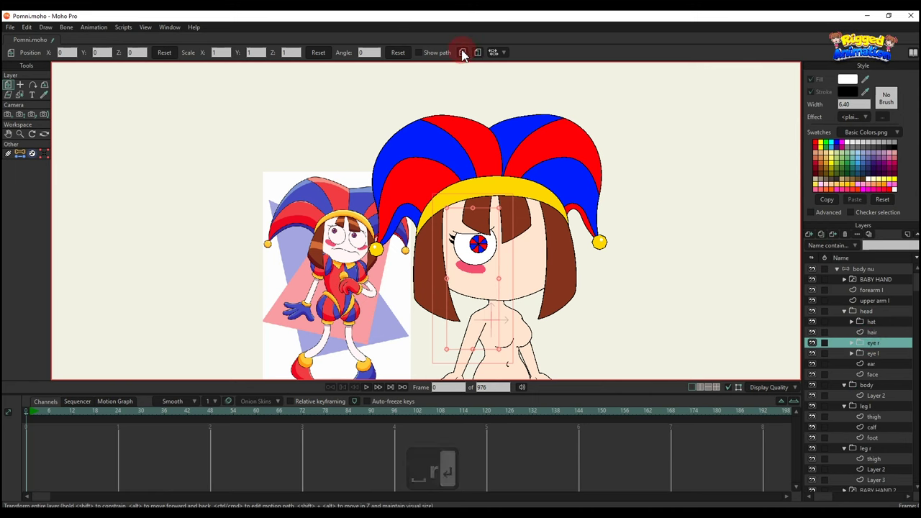
# Flip the eye r group horizontally and shift it slightly outward on the face
pyautogui.click(462, 52)
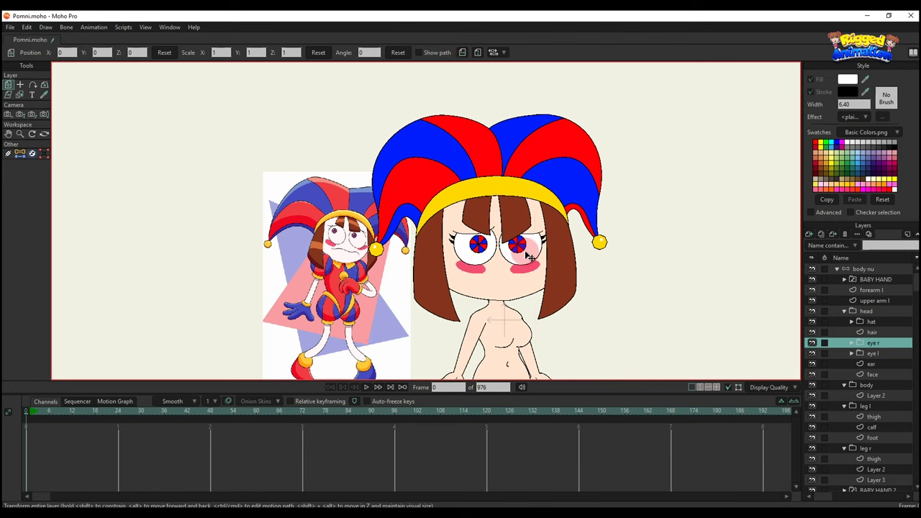
pyautogui.moveTo(527, 254); pyautogui.dragTo(530, 254)
pyautogui.scroll(4, 523, 200)
# On the hair layer, shift the bangs slightly to the right and move the left strand's inner edge points toward the face
pyautogui.click(521, 197)
pyautogui.scroll(-3, 513, 191)
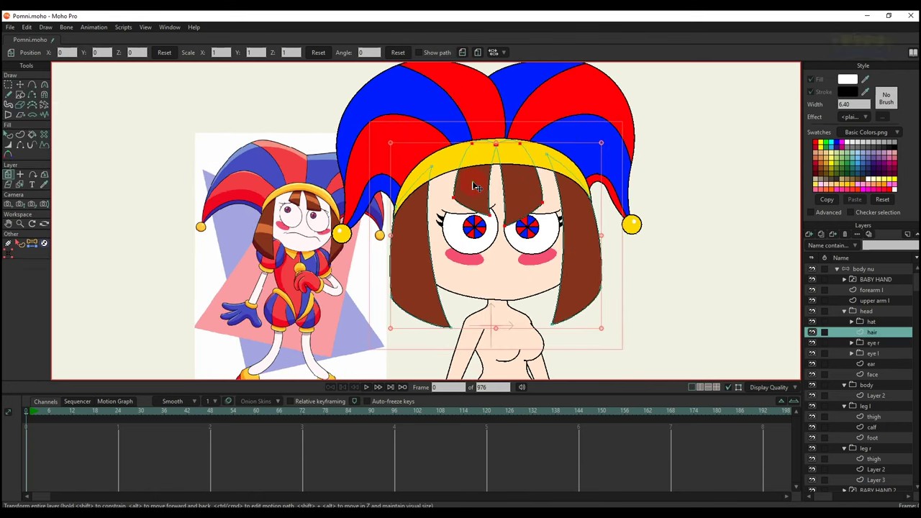
pyautogui.press('t')
pyautogui.moveTo(518, 193); pyautogui.dragTo(529, 193)
pyautogui.moveTo(433, 167); pyautogui.dragTo(456, 169)
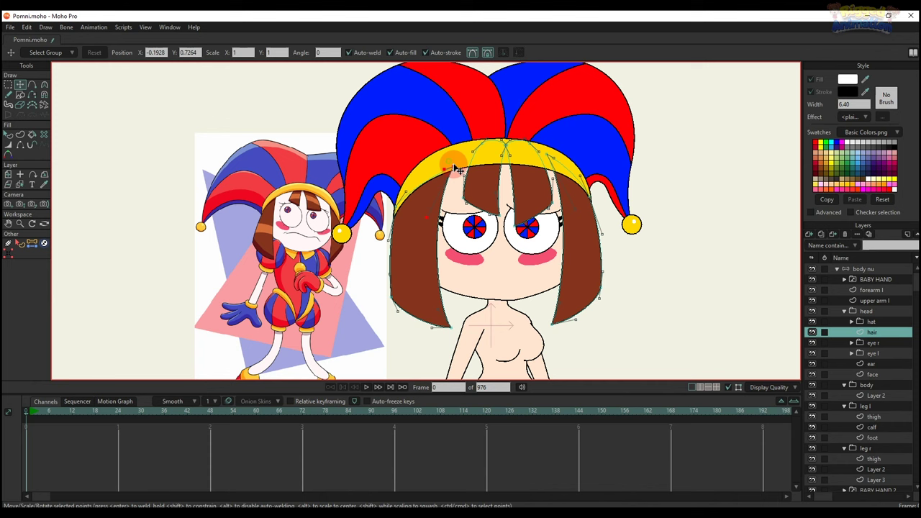
pyautogui.click(461, 332)
pyautogui.press('q')
pyautogui.scroll(3, 687, 255)
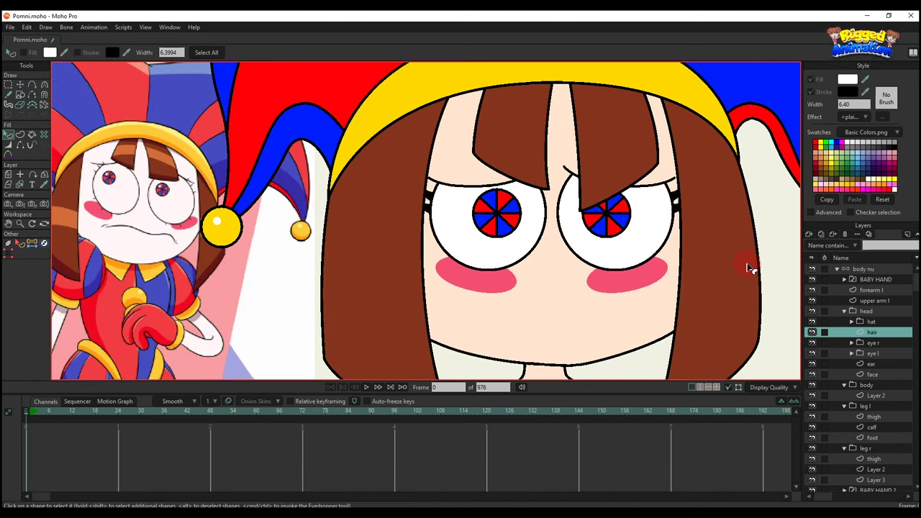
# Scale the eye r group to about 0.9619 and move it to about X 0.1466, Y 0.0143, partly under the hair
pyautogui.click(872, 343)
pyautogui.scroll(-3, 636, 219)
pyautogui.press('m')
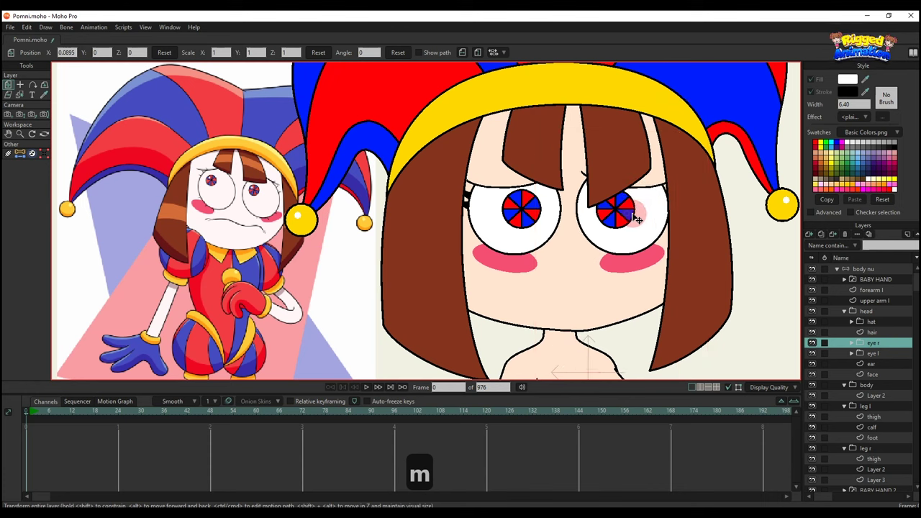
pyautogui.moveTo(686, 130); pyautogui.dragTo(684, 132)
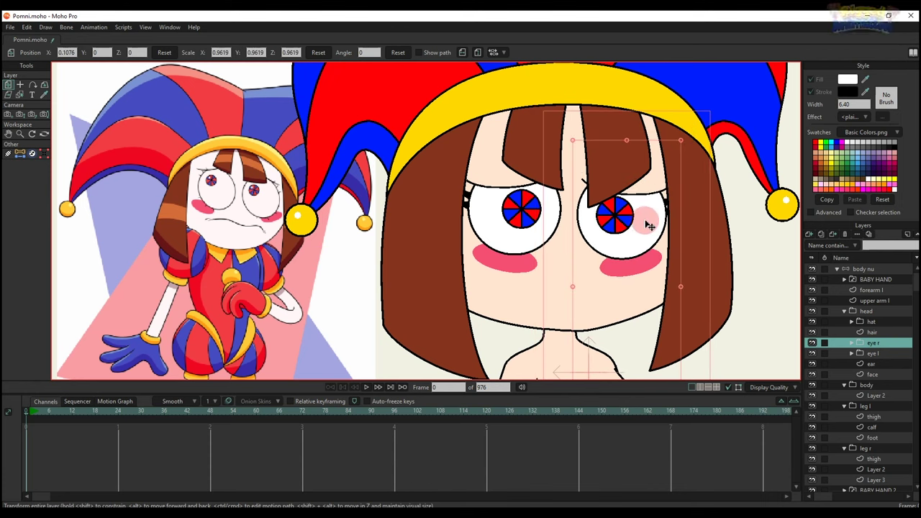
pyautogui.moveTo(645, 222); pyautogui.dragTo(660, 221)
pyautogui.scroll(-3, 660, 221)
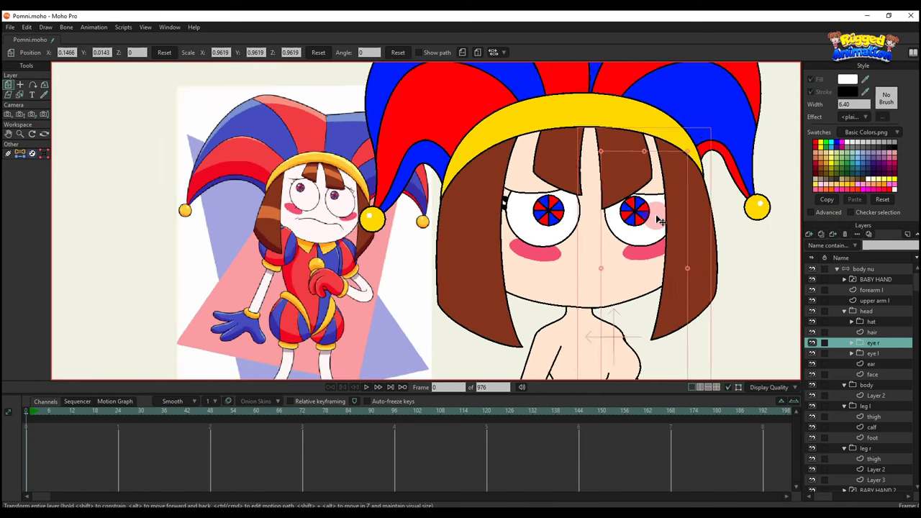
pyautogui.scroll(2, 656, 218)
# Shift the iris on the eye r group's eyeballs layer toward the outer side of the eye
pyautogui.keyDown('alt'); pyautogui.rightClick(649, 213); pyautogui.keyUp('alt')
pyautogui.press('g')
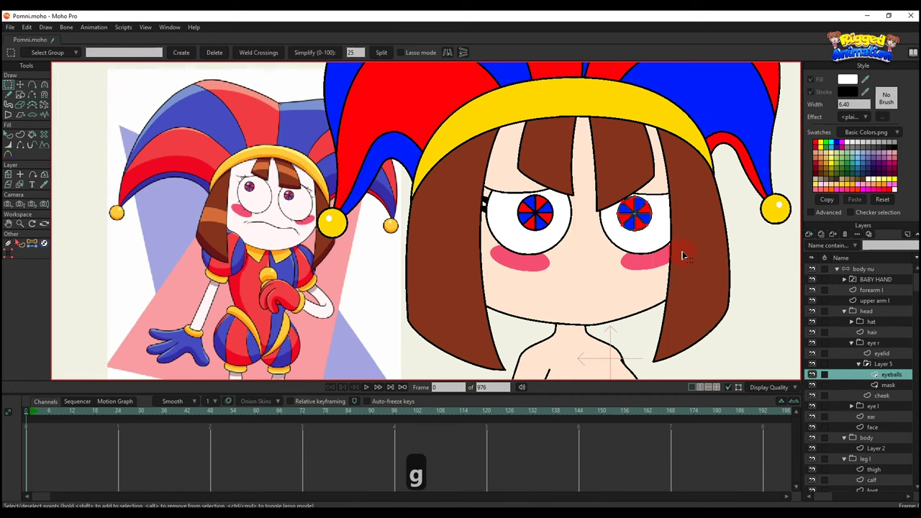
pyautogui.press('t')
pyautogui.scroll(3, 637, 201)
pyautogui.scroll(-2, 657, 218)
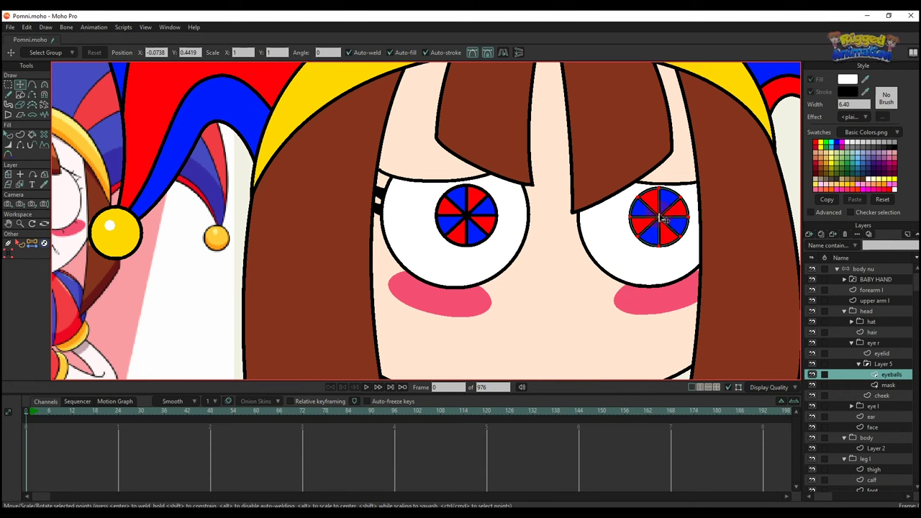
pyautogui.press('q')
pyautogui.scroll(-2, 633, 223)
pyautogui.scroll(-3, 628, 223)
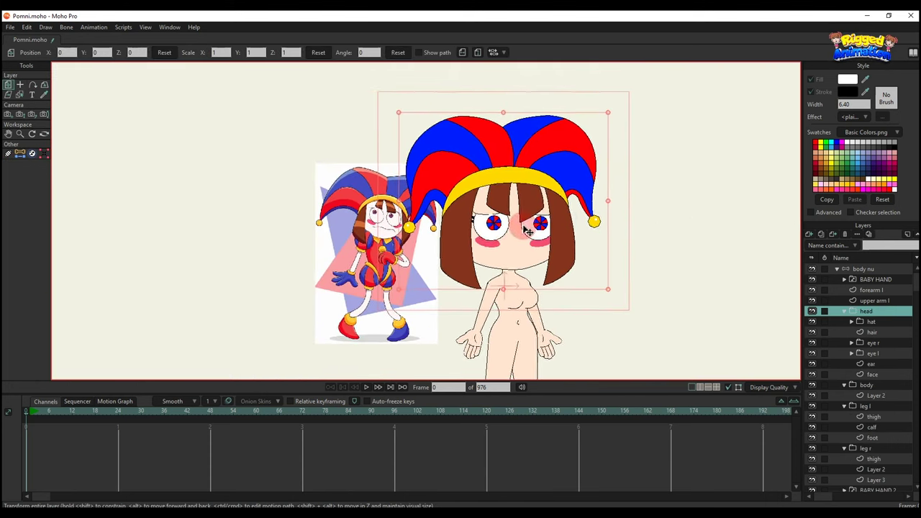
pyautogui.scroll(1, 540, 241)
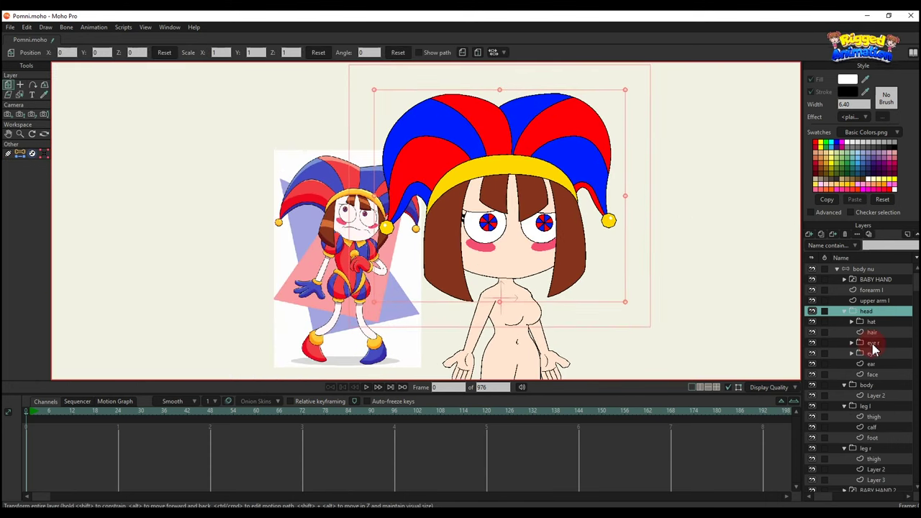
# Add a new vector layer above the eye r group and name it mouth
pyautogui.click(875, 364)
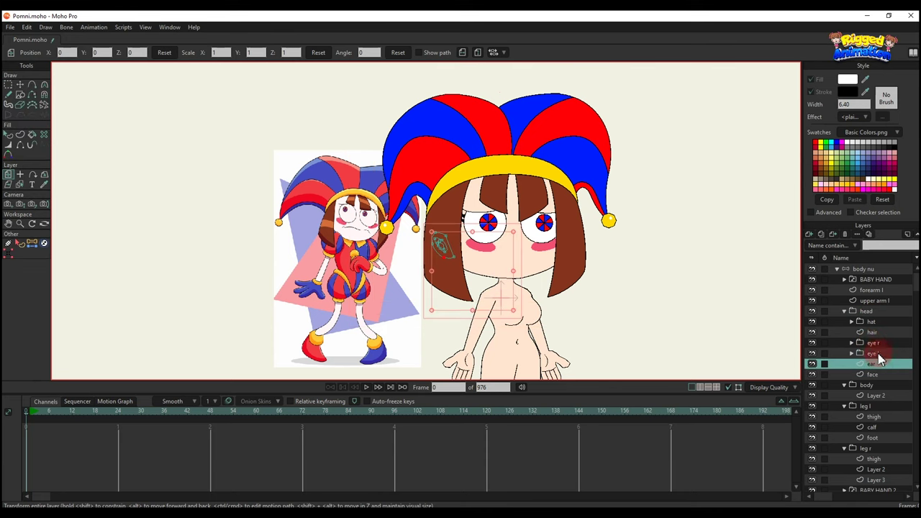
pyautogui.click(874, 332)
pyautogui.click(873, 343)
pyautogui.click(810, 234)
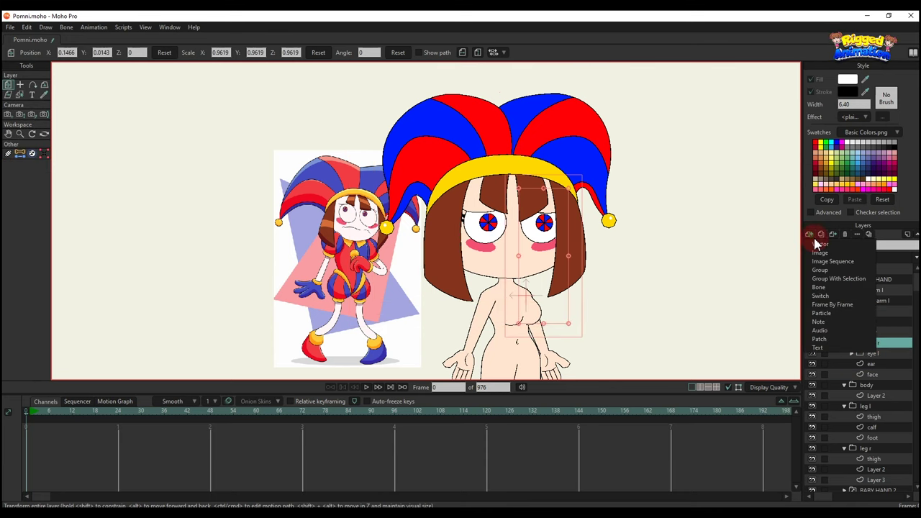
pyautogui.click(820, 245)
pyautogui.doubleClick(874, 343)
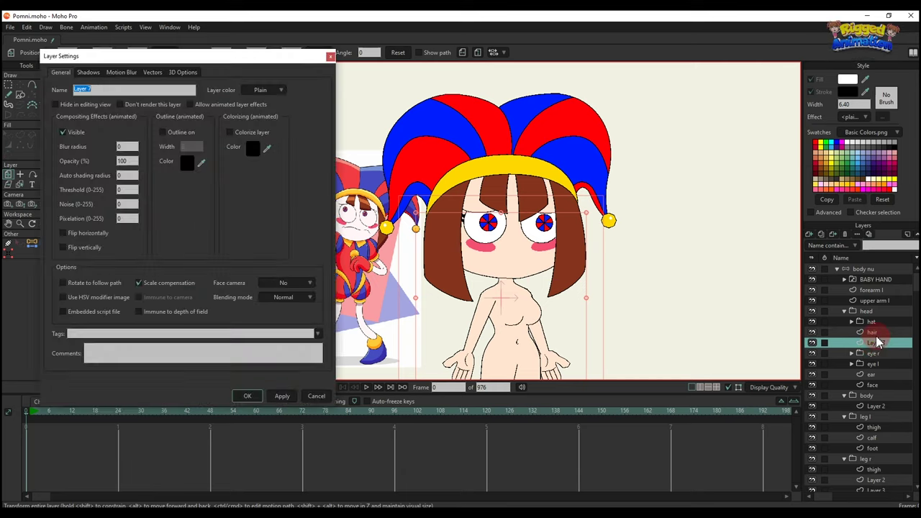
pyautogui.write('mo')
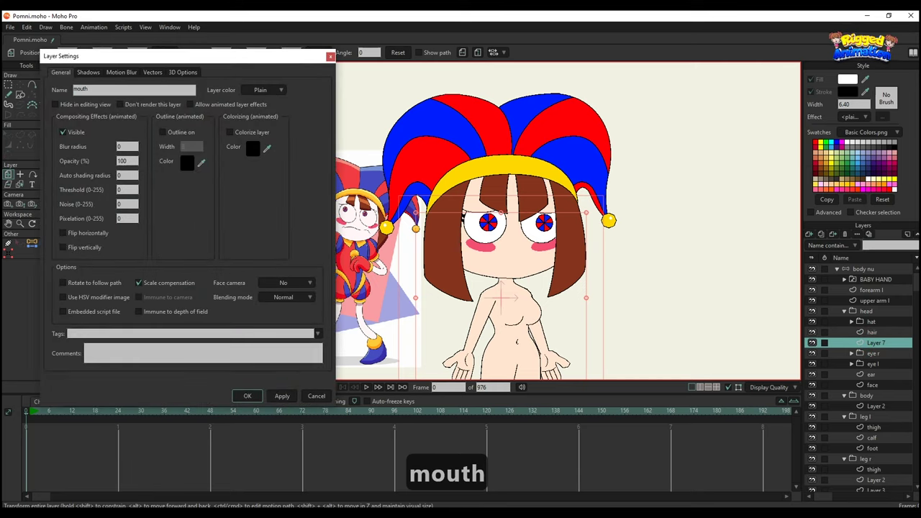
pyautogui.write('uth')
pyautogui.press('Return')
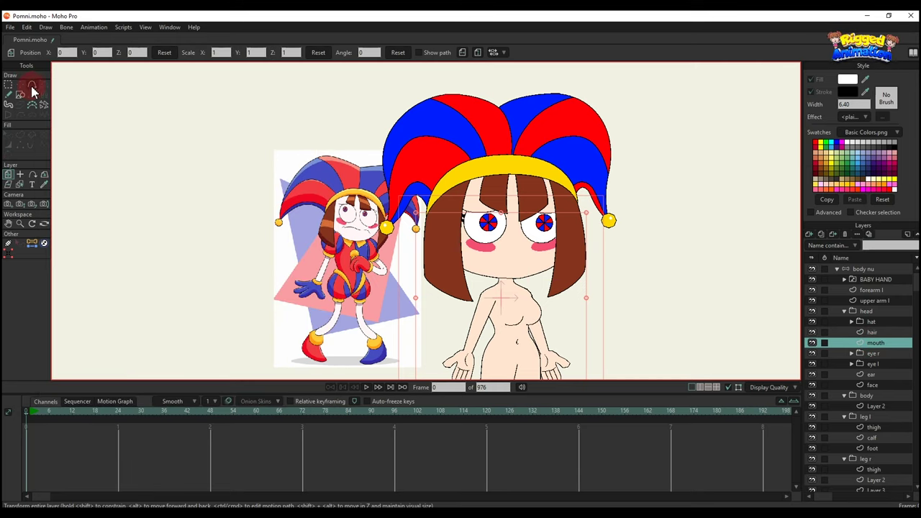
# On the mouth layer, draw a wavy open curve below the cheeks with two crests, matching the reference's uneasy mouth
pyautogui.click(33, 90)
pyautogui.scroll(5, 504, 292)
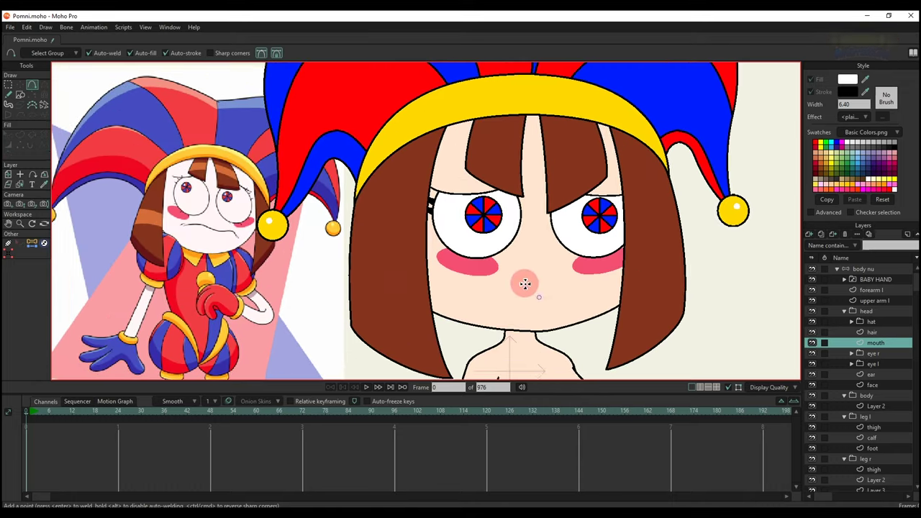
pyautogui.moveTo(525, 285); pyautogui.dragTo(442, 300)
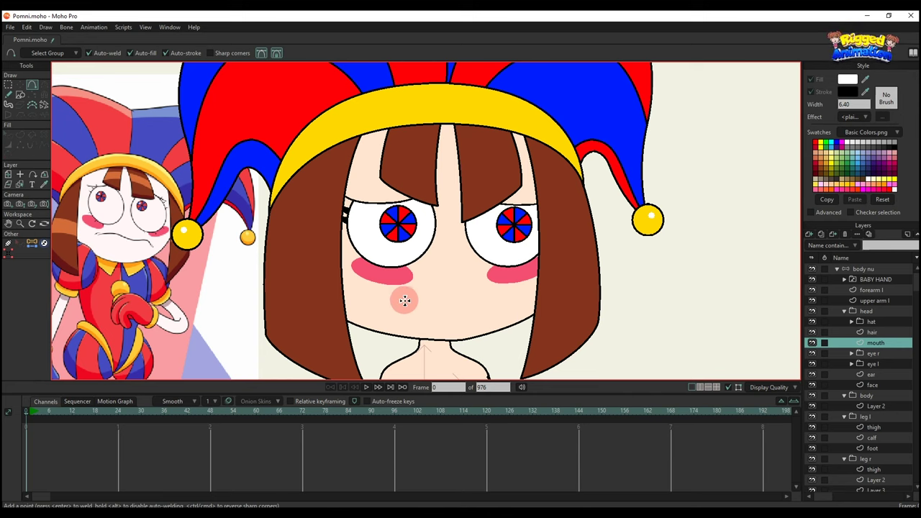
pyautogui.moveTo(404, 300); pyautogui.dragTo(452, 287)
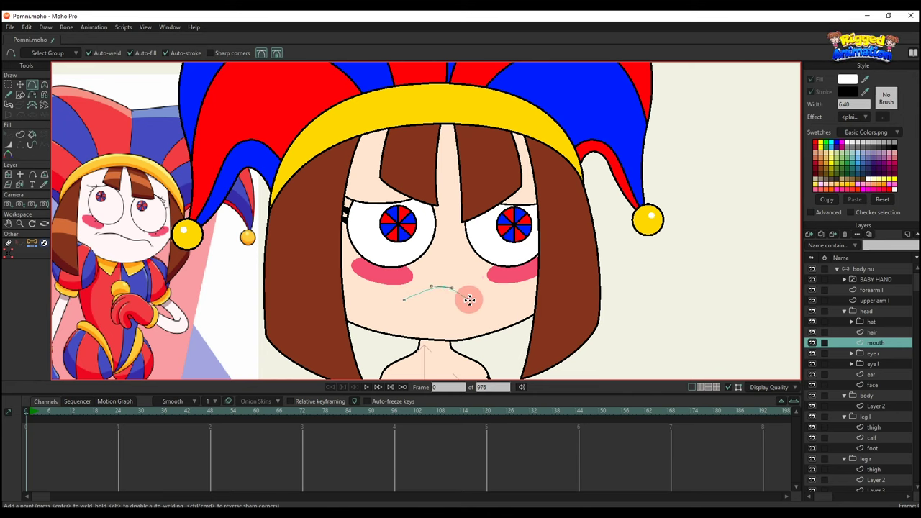
pyautogui.click(472, 299)
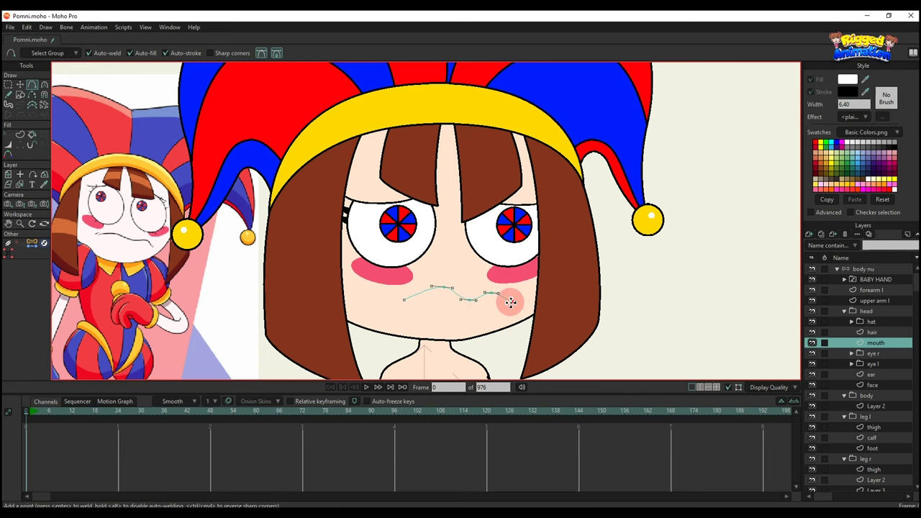
# Select the whole mouth curve and create a shape from it, giving it a black outline
pyautogui.press('g')
pyautogui.click(21, 135)
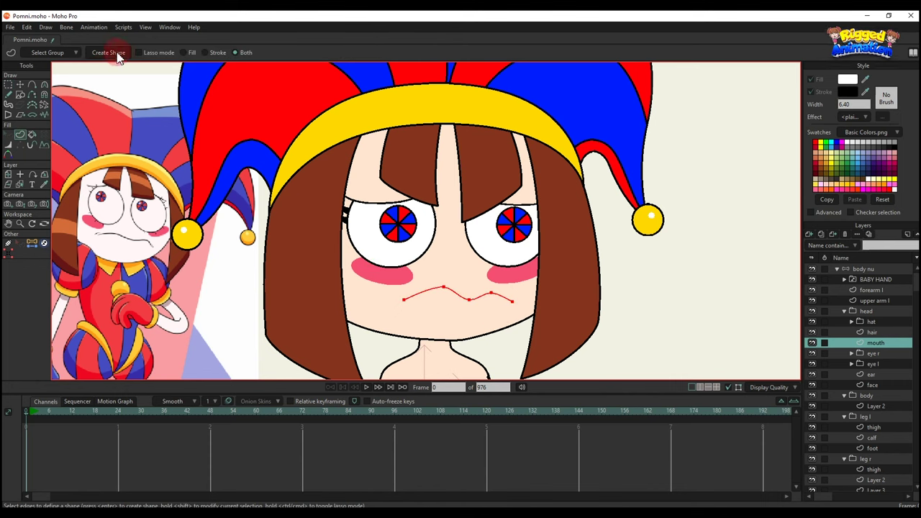
pyautogui.click(109, 52)
pyautogui.press('q')
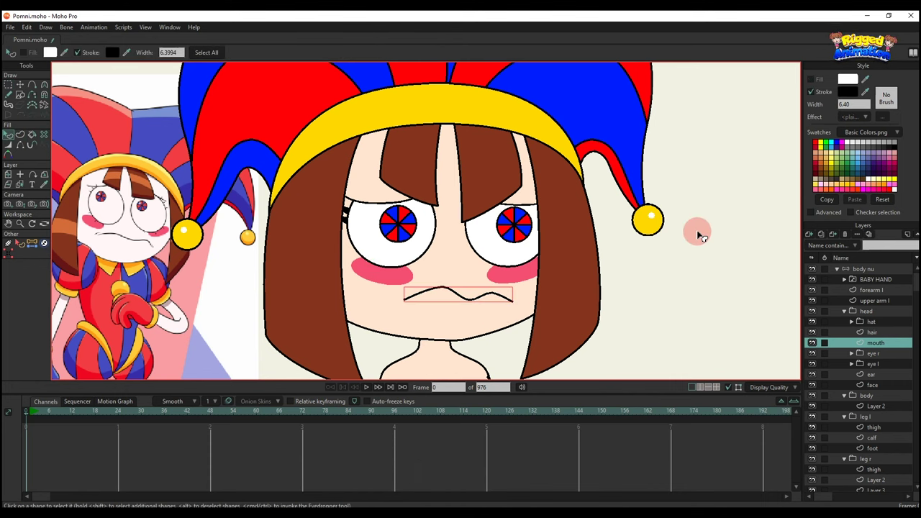
# Rename Layer 2 inside the body group as body
pyautogui.scroll(-4, 574, 265)
pyautogui.scroll(1, 573, 265)
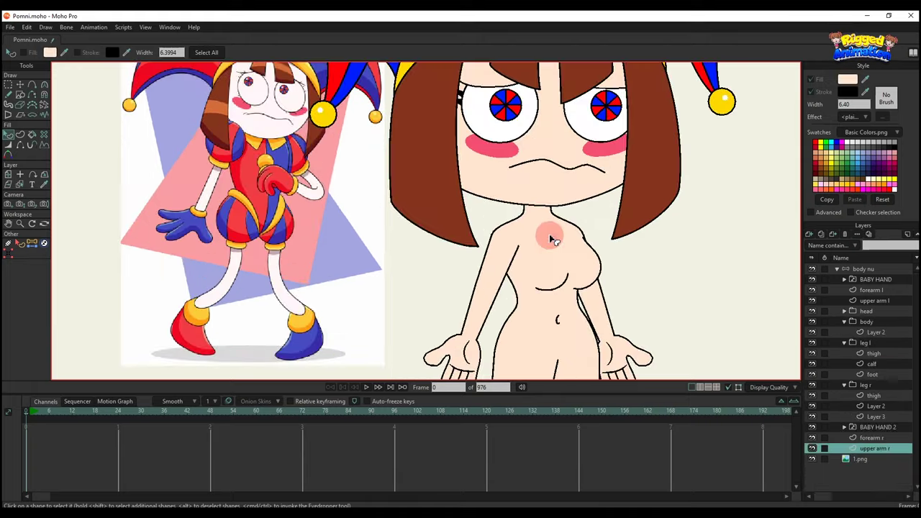
pyautogui.scroll(-1, 554, 241)
pyautogui.click(874, 332)
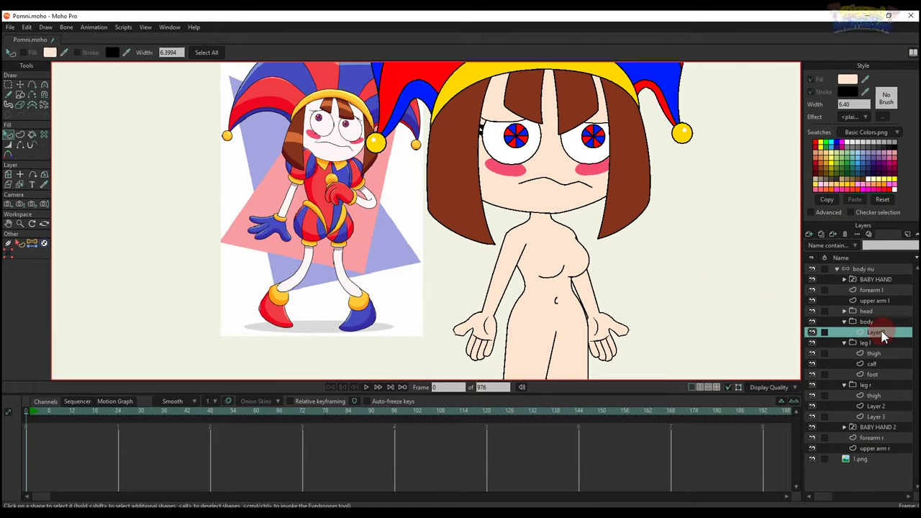
pyautogui.click(811, 333)
pyautogui.click(810, 332)
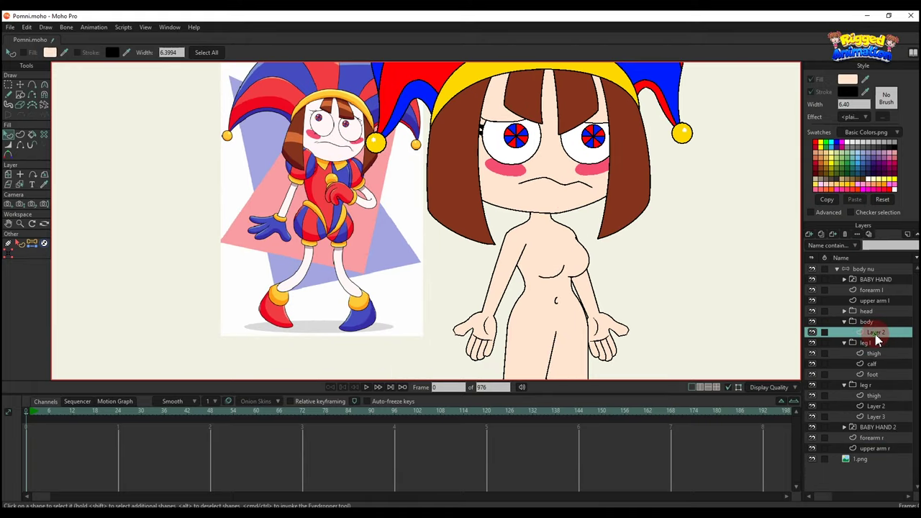
pyautogui.doubleClick(875, 335)
pyautogui.write('bpd')
pyautogui.press('BackSpace')
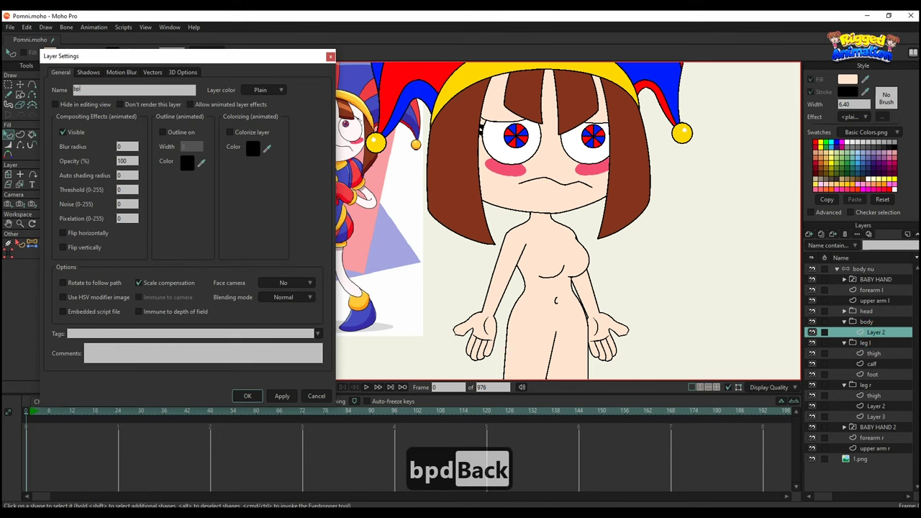
pyautogui.press('BackSpace')
pyautogui.write('ody')
pyautogui.press('Return')
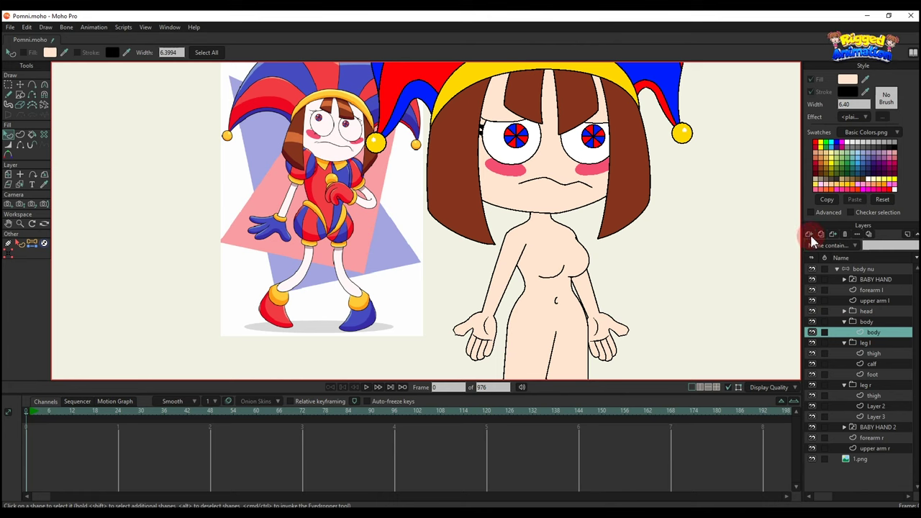
# Add a new vector layer above the body layer and name it collar
pyautogui.click(808, 235)
pyautogui.click(824, 248)
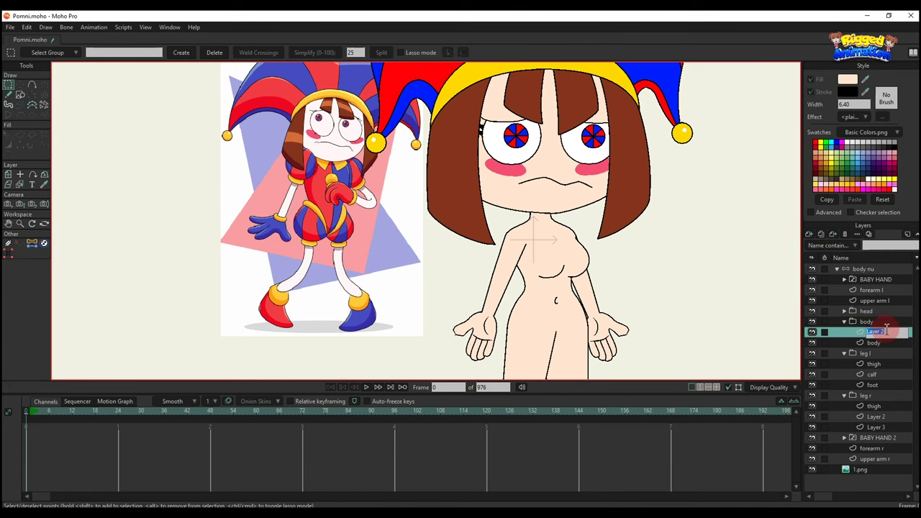
pyautogui.click(886, 329)
pyautogui.write('collar')
pyautogui.press('Return')
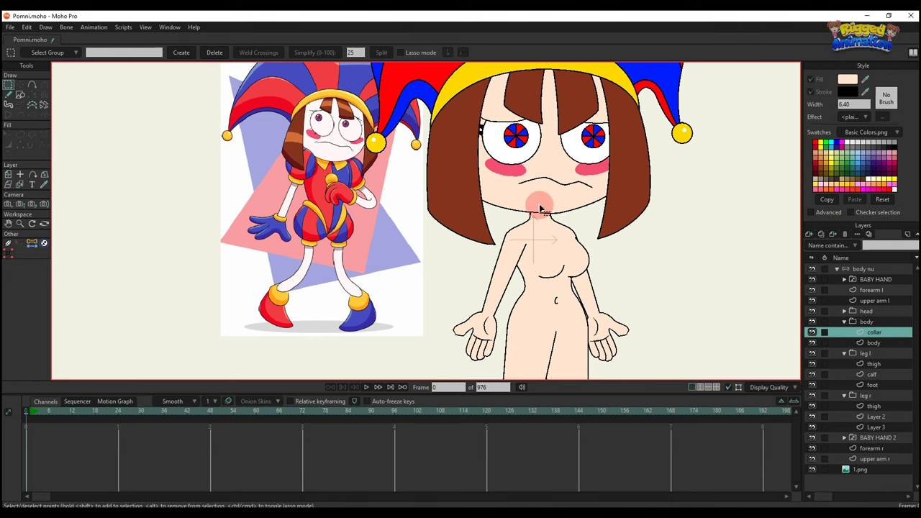
# Draw a collar around the neck base as two closed rounded flaps that meet at a shared point in the middle
pyautogui.scroll(5, 538, 208)
pyautogui.press('a')
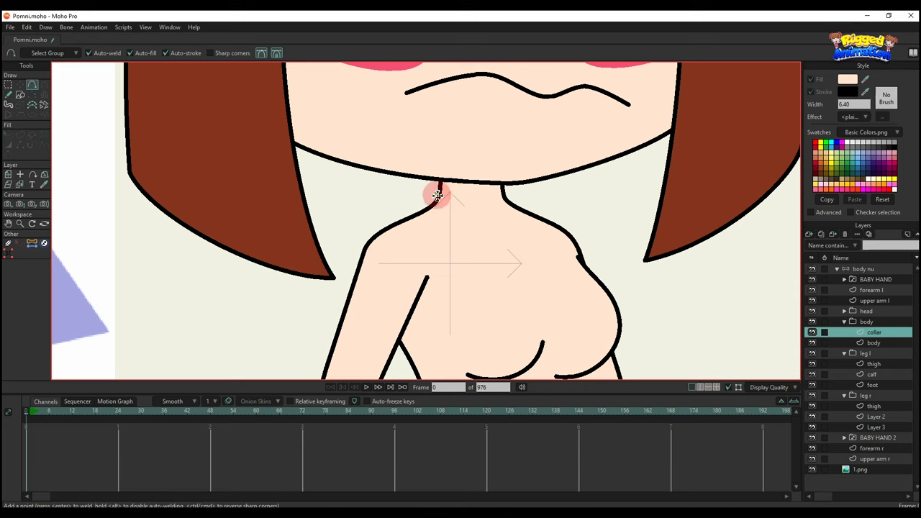
pyautogui.moveTo(437, 195); pyautogui.dragTo(508, 199)
pyautogui.click(450, 193)
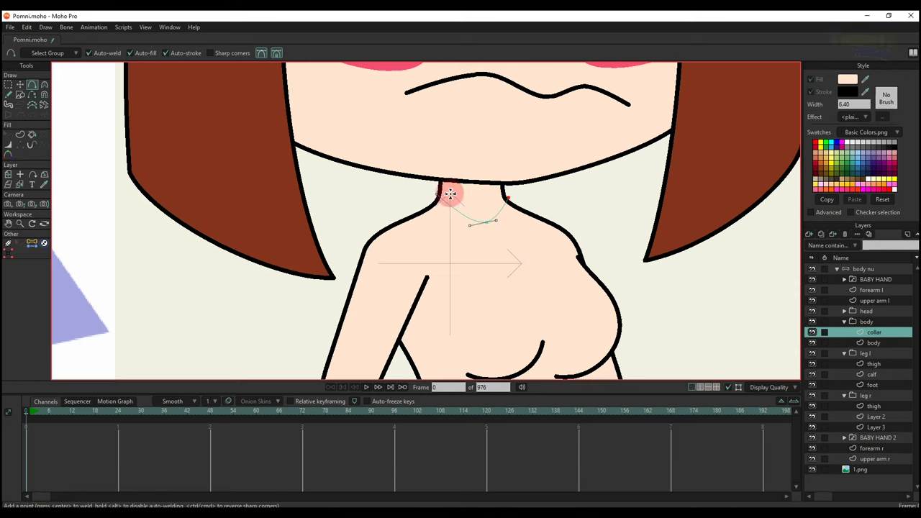
pyautogui.moveTo(437, 195); pyautogui.dragTo(418, 214)
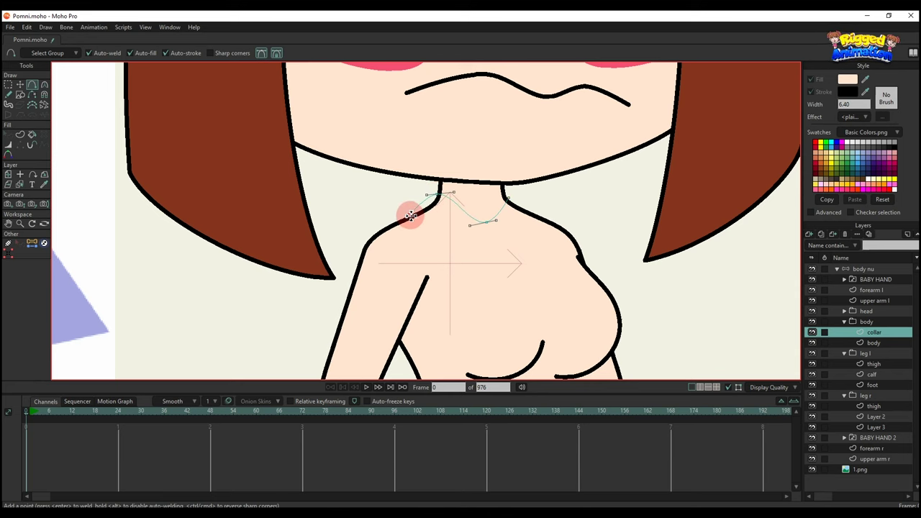
pyautogui.click(463, 253)
pyautogui.click(487, 225)
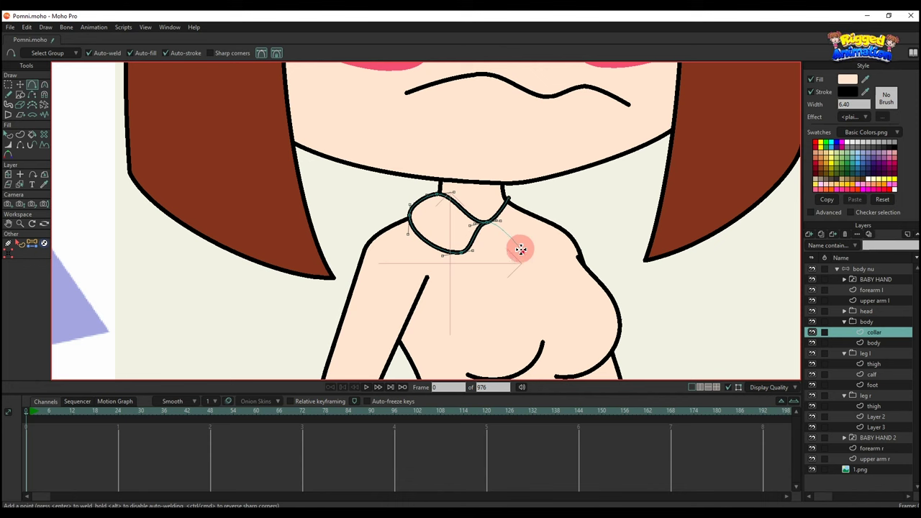
pyautogui.moveTo(521, 249)
pyautogui.mouseDown()
pyautogui.moveTo(520, 226)
pyautogui.moveTo(536, 205)
pyautogui.moveTo(510, 202)
pyautogui.mouseUp()
# Fill both collar flaps with the yellow sampled from the hat's band
pyautogui.press('q')
pyautogui.scroll(-5, 521, 226)
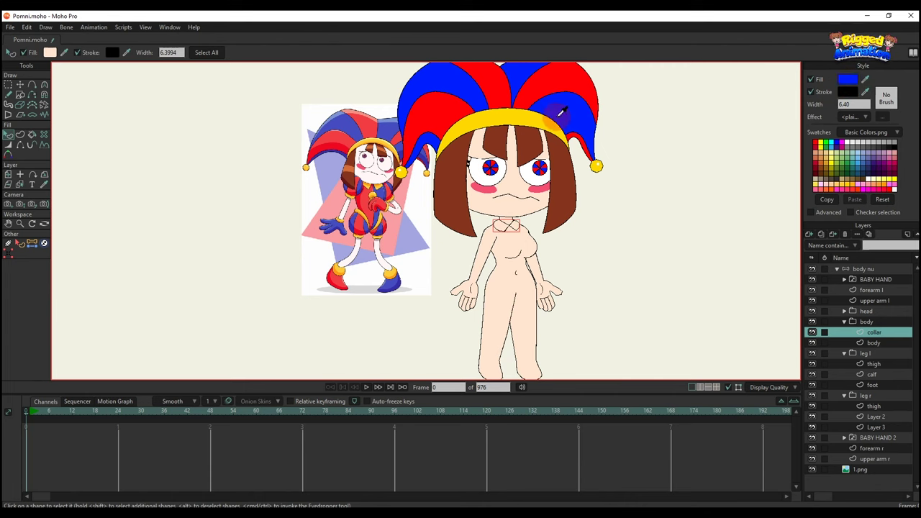
pyautogui.scroll(8, 555, 237)
# Adjust the curve handles at the flaps' upper corners so both collar top edges run straight with sharp corners
pyautogui.press('t')
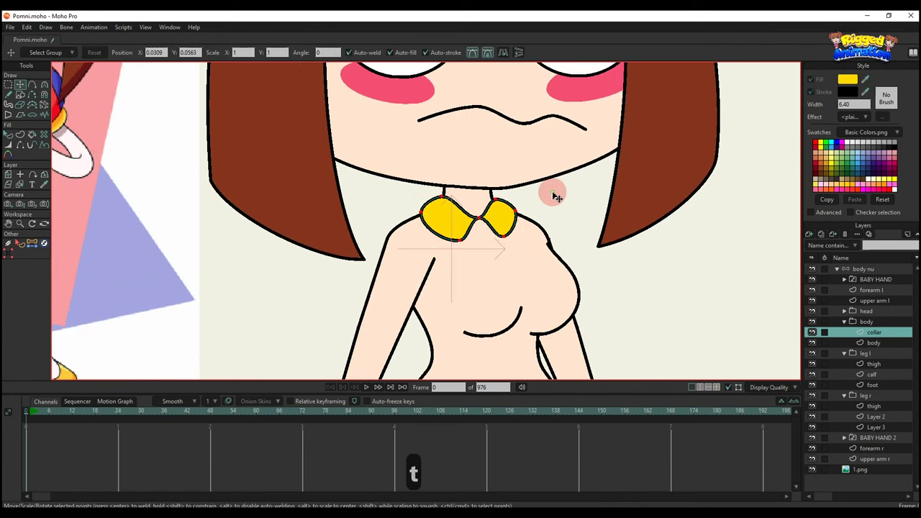
pyautogui.scroll(5, 448, 212)
pyautogui.press('f')
pyautogui.press('c')
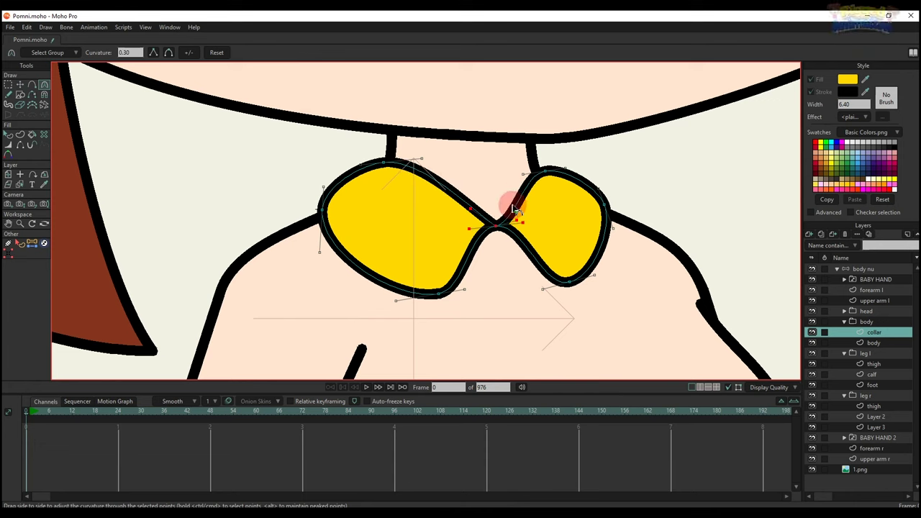
pyautogui.press('v')
pyautogui.press('g')
pyautogui.press('t')
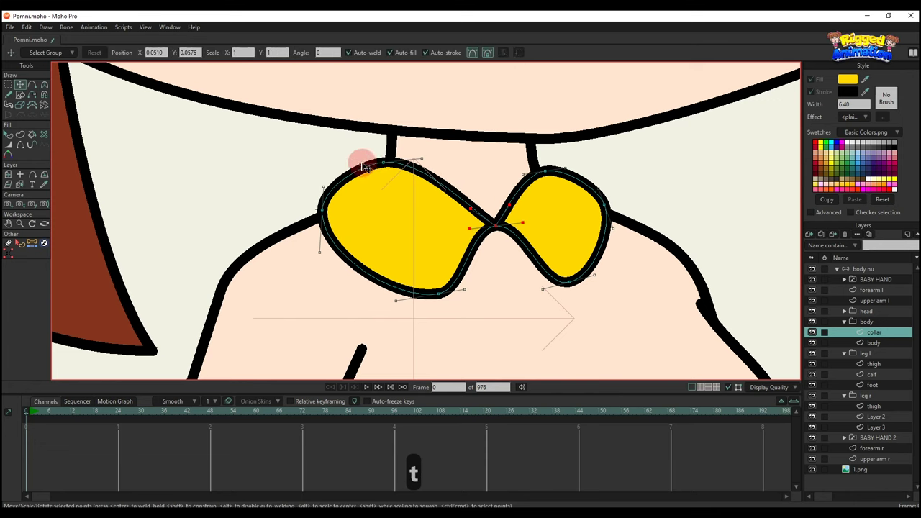
pyautogui.moveTo(362, 166); pyautogui.dragTo(375, 177)
pyautogui.moveTo(323, 187); pyautogui.dragTo(337, 195)
pyautogui.moveTo(564, 168); pyautogui.dragTo(594, 196)
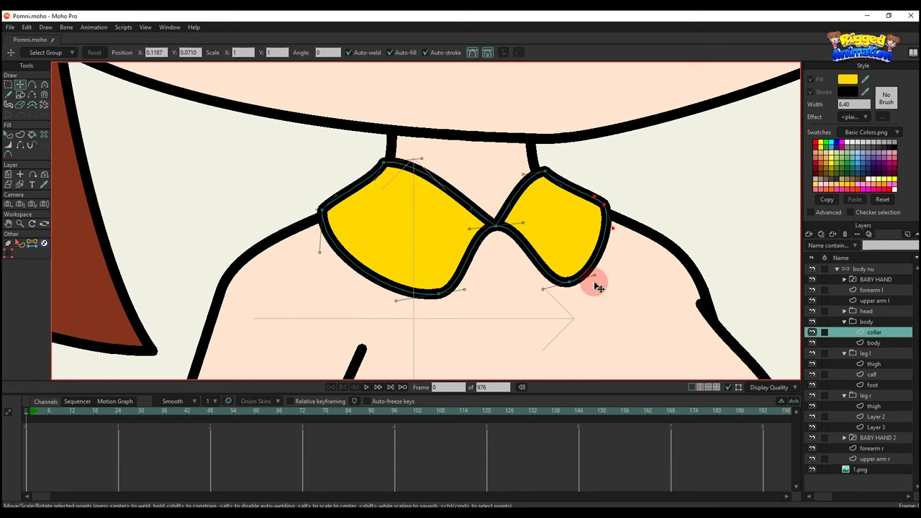
# Reshape the right flap's outer edge and sharpen its lower tip using the curve handles
pyautogui.moveTo(595, 277); pyautogui.dragTo(581, 257)
pyautogui.moveTo(614, 228); pyautogui.dragTo(596, 228)
pyautogui.moveTo(544, 289); pyautogui.dragTo(563, 270)
pyautogui.moveTo(596, 228); pyautogui.dragTo(604, 228)
pyautogui.moveTo(581, 257); pyautogui.dragTo(588, 270)
# Bend the inner collar edges into a smooth rounded neckline and lower the shared middle point slightly
pyautogui.moveTo(524, 174); pyautogui.dragTo(538, 194)
pyautogui.moveTo(523, 223); pyautogui.dragTo(534, 218)
pyautogui.moveTo(471, 209); pyautogui.dragTo(432, 231)
pyautogui.moveTo(422, 158); pyautogui.dragTo(406, 219)
pyautogui.moveTo(497, 226); pyautogui.dragTo(500, 234)
pyautogui.moveTo(433, 239); pyautogui.dragTo(478, 239)
pyautogui.moveTo(534, 220); pyautogui.dragTo(523, 217)
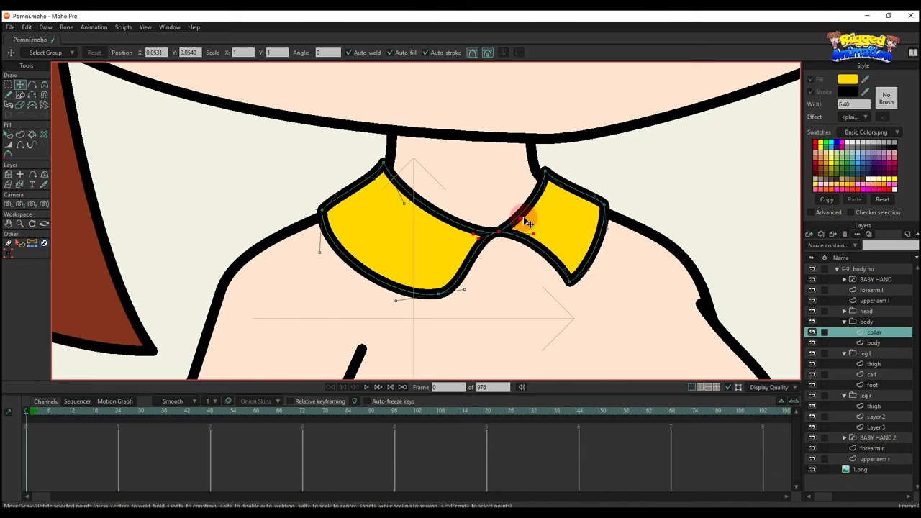
# Fit the collar's upper points to the sides of the neck and nudge its outer shoulder corners slightly outward
pyautogui.moveTo(395, 164); pyautogui.dragTo(398, 166)
pyautogui.moveTo(401, 202); pyautogui.dragTo(395, 215)
pyautogui.moveTo(549, 178); pyautogui.dragTo(598, 193)
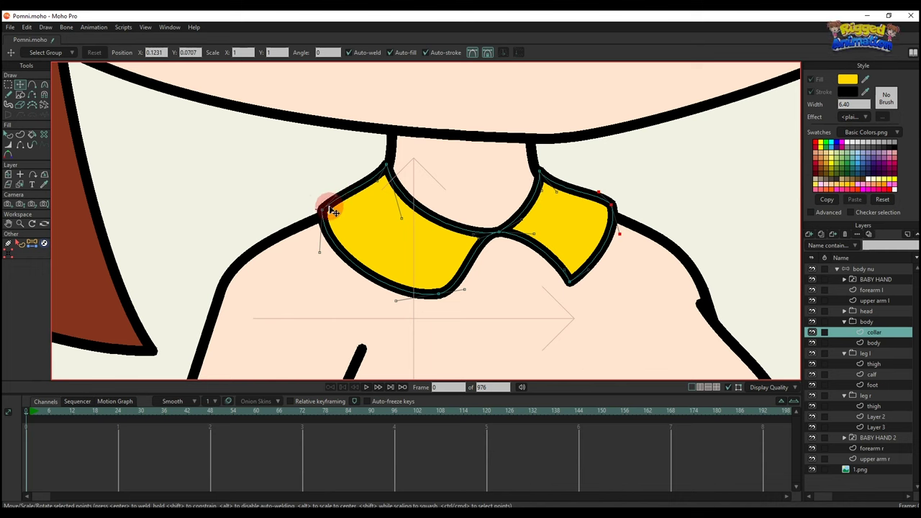
pyautogui.moveTo(329, 208); pyautogui.dragTo(325, 205)
pyautogui.moveTo(338, 197); pyautogui.dragTo(335, 190)
# Extend both flaps' lower tips and straighten the front edges running from the middle point to the tips
pyautogui.moveTo(443, 298); pyautogui.dragTo(441, 320)
pyautogui.moveTo(461, 303); pyautogui.dragTo(448, 307)
pyautogui.moveTo(439, 323); pyautogui.dragTo(453, 320)
pyautogui.moveTo(567, 285); pyautogui.dragTo(561, 295)
pyautogui.moveTo(534, 234); pyautogui.dragTo(527, 259)
# Refine the handles of both flaps' top edges and the left flap's shoulder corner so the edges run cleaner
pyautogui.scroll(-8, 602, 234)
pyautogui.scroll(6, 602, 234)
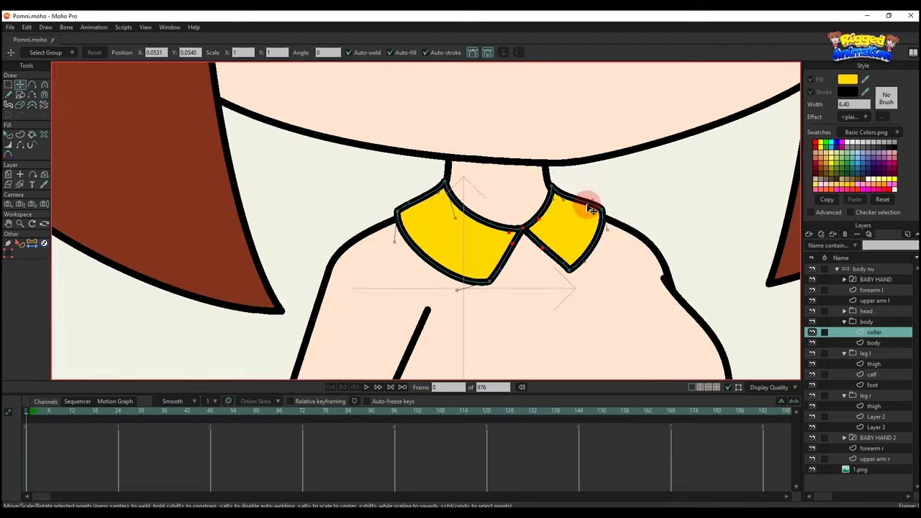
pyautogui.moveTo(590, 201); pyautogui.dragTo(568, 200)
pyautogui.moveTo(405, 208); pyautogui.dragTo(399, 211)
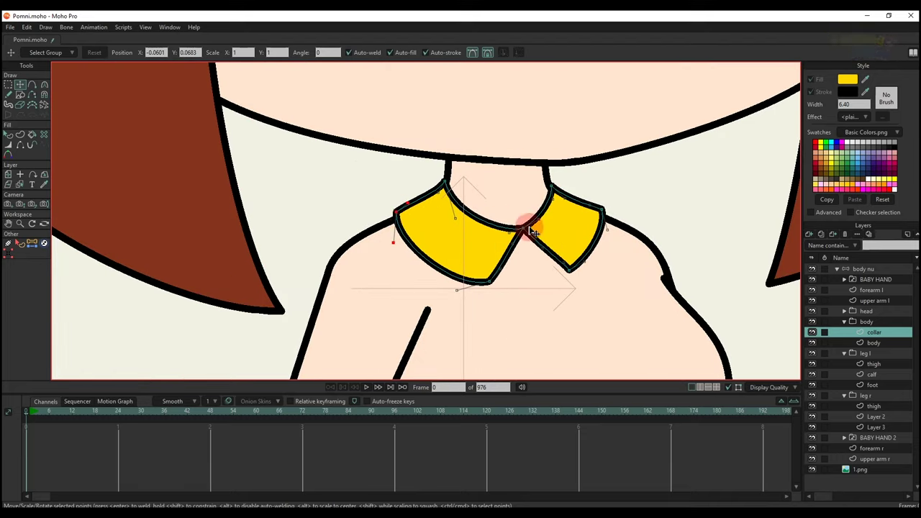
# Straighten the left flap's lower outer edge and pull its bottom tip down into a sharp point
pyautogui.scroll(-3, 531, 230)
pyautogui.press('q')
pyautogui.press('t')
pyautogui.scroll(4, 475, 252)
pyautogui.moveTo(472, 290); pyautogui.dragTo(475, 263)
pyautogui.moveTo(399, 236); pyautogui.dragTo(420, 222)
pyautogui.moveTo(511, 280); pyautogui.dragTo(505, 294)
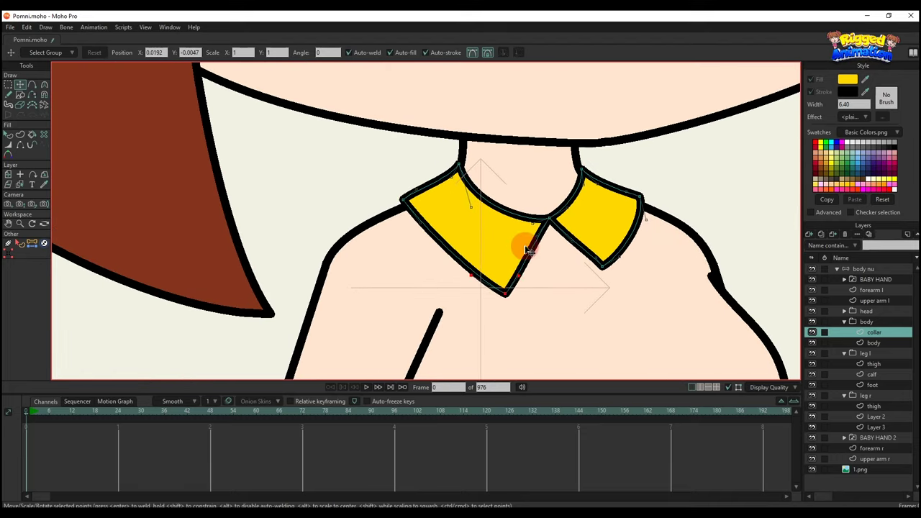
# Straighten the right flap's front and outer edges and sharpen its outer corner to match the left flap
pyautogui.scroll(-3, 526, 245)
pyautogui.scroll(3, 559, 264)
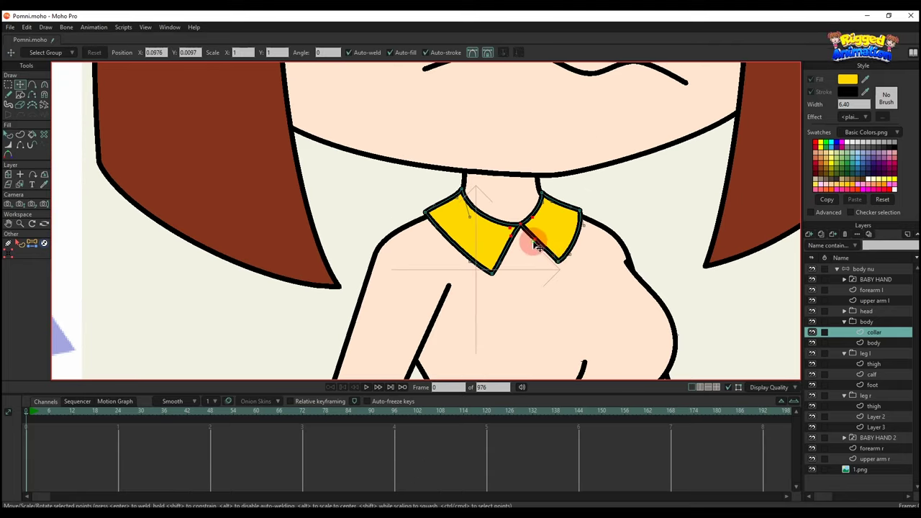
pyautogui.moveTo(534, 243); pyautogui.dragTo(575, 220)
pyautogui.click(551, 254)
pyautogui.click(609, 214)
pyautogui.scroll(2, 581, 229)
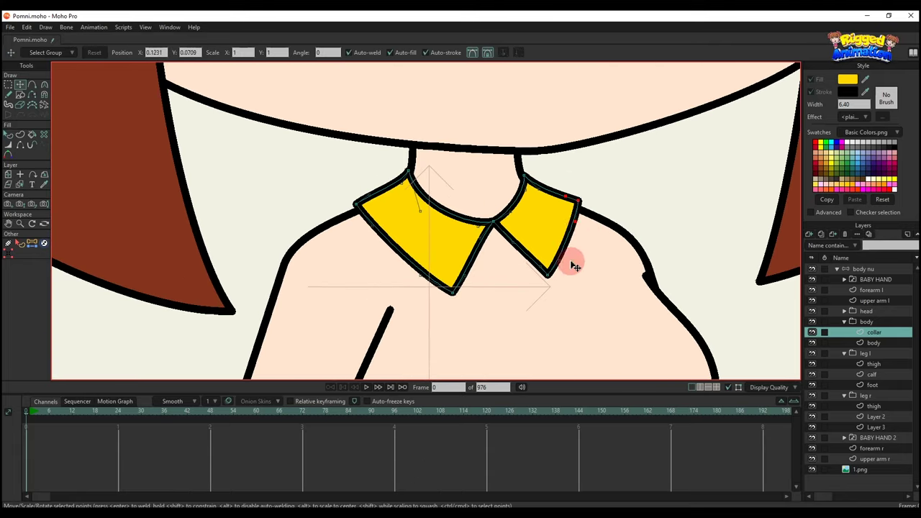
pyautogui.scroll(-4, 574, 265)
pyautogui.press('q')
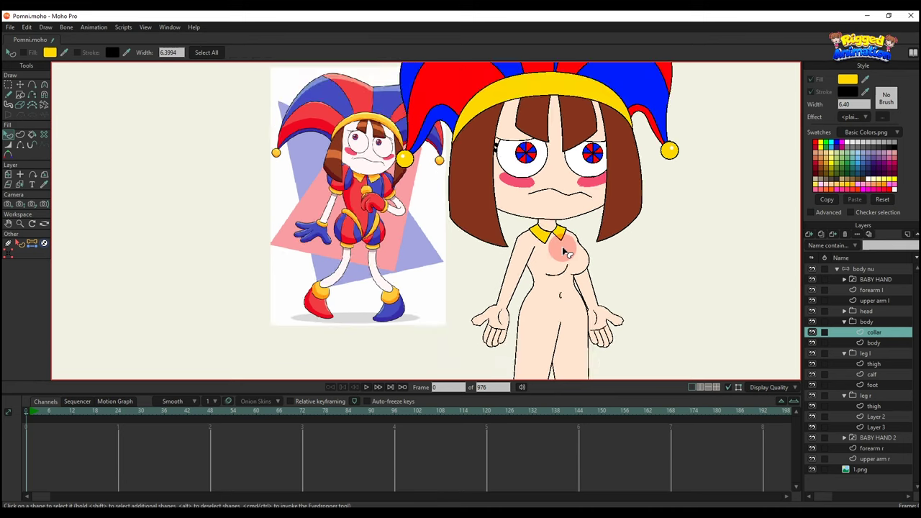
pyautogui.scroll(3, 561, 252)
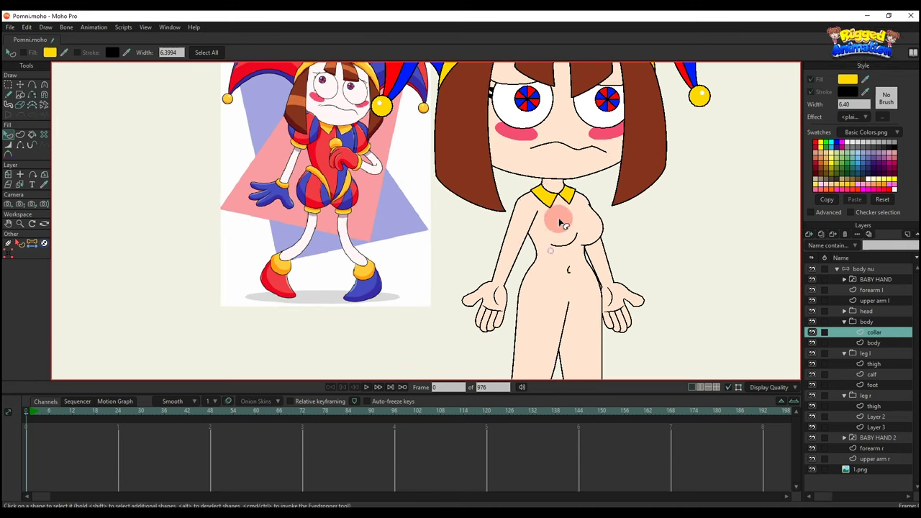
# Add a vector layer above the body layer and name it "shirt"
pyautogui.press('a')
pyautogui.scroll(3, 533, 185)
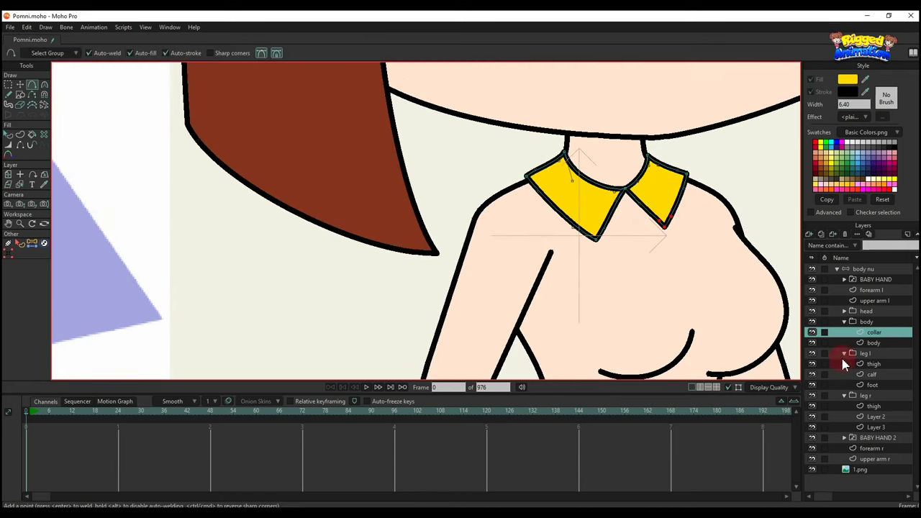
pyautogui.click(873, 343)
pyautogui.click(808, 235)
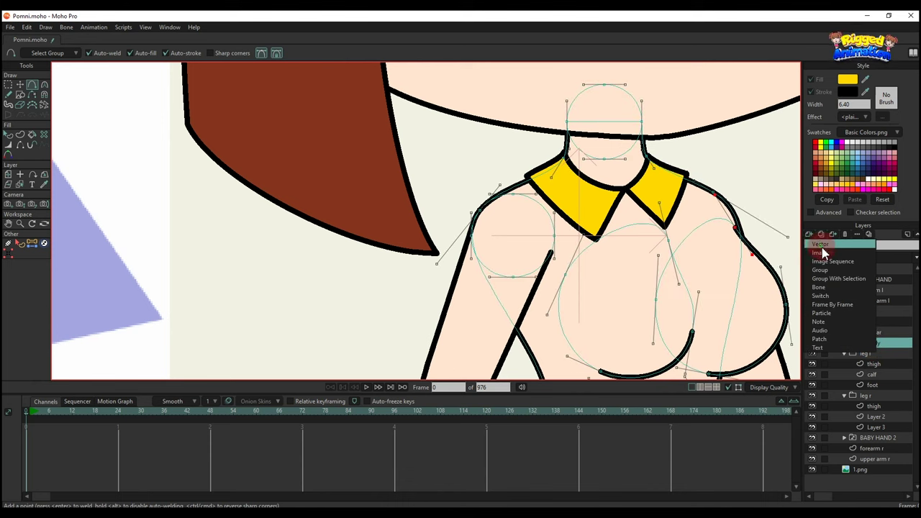
pyautogui.click(820, 246)
pyautogui.doubleClick(863, 345)
pyautogui.write('sh')
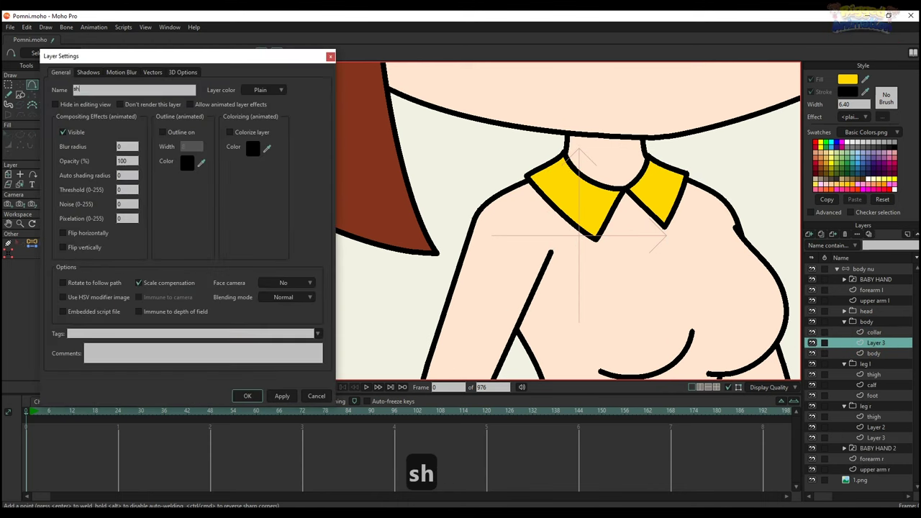
pyautogui.write('irt')
pyautogui.press('Return')
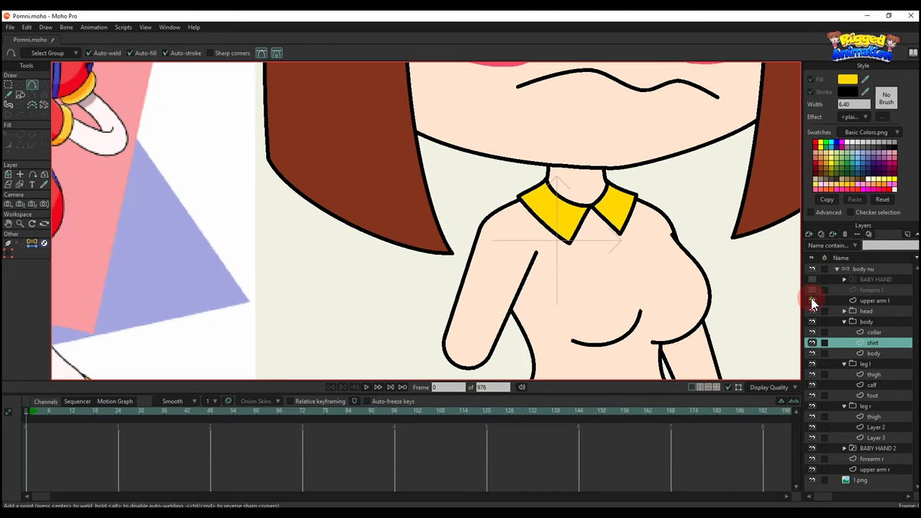
# Hide the upper arm l layer and group the shirt and body layers together
pyautogui.click(811, 300)
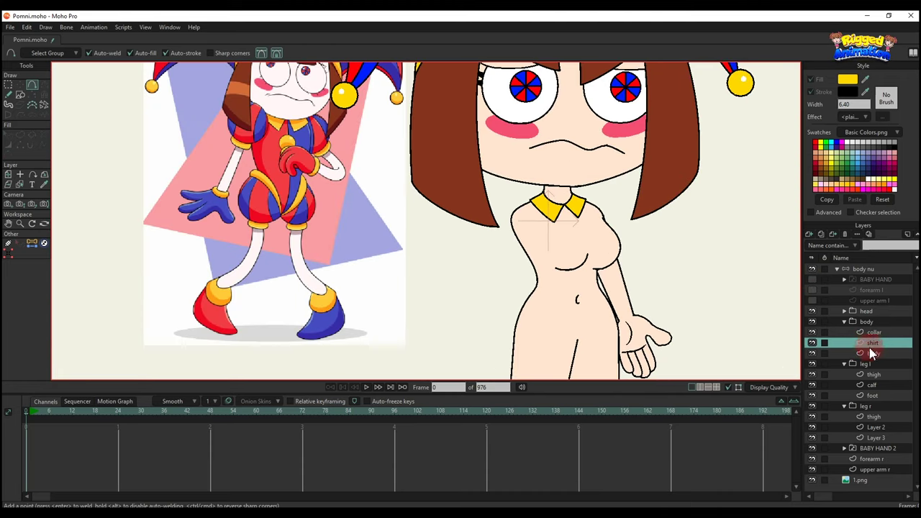
pyautogui.keyDown('shift'); pyautogui.click(873, 352); pyautogui.keyUp('shift')
pyautogui.rightClick(879, 342)
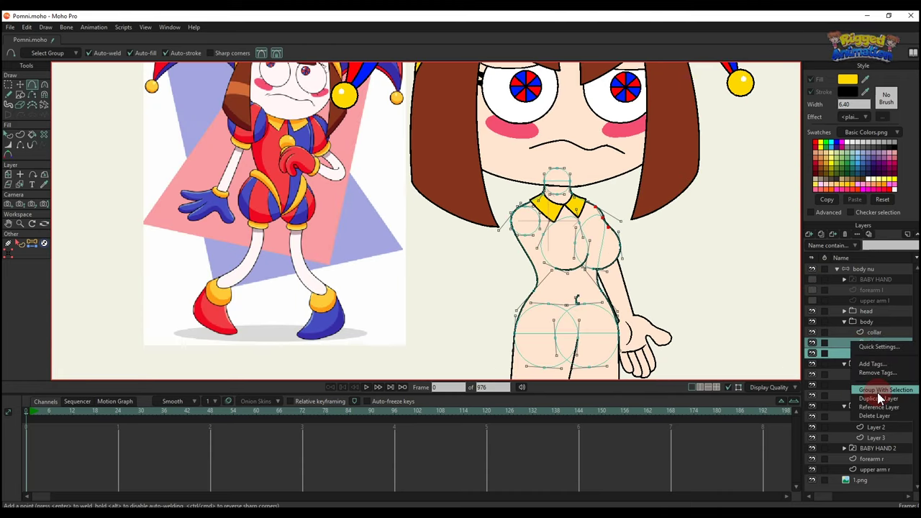
pyautogui.click(879, 390)
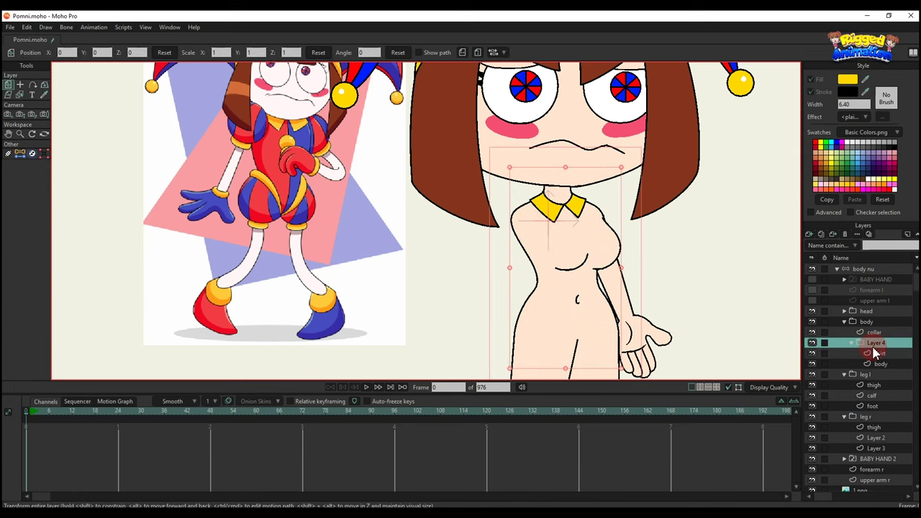
# Set the group mask of the shirt and body group to Hide all
pyautogui.doubleClick(874, 348)
pyautogui.click(154, 73)
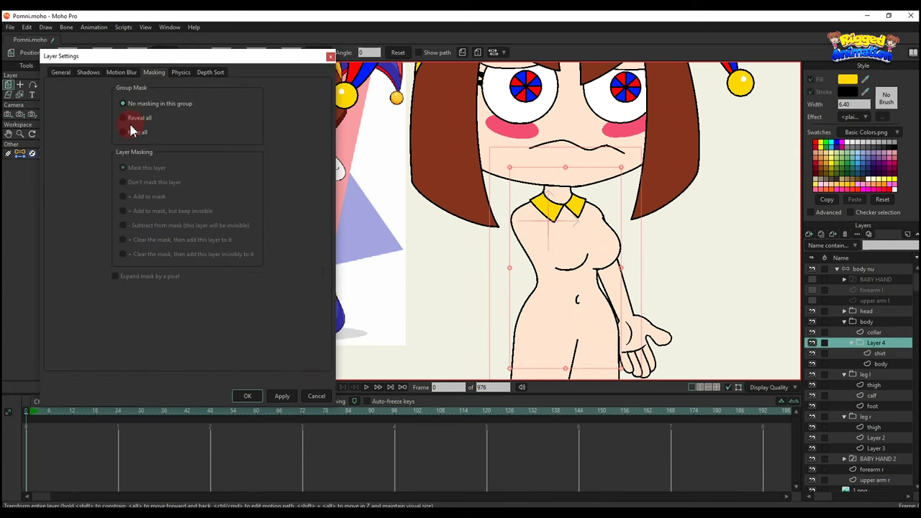
pyautogui.click(252, 396)
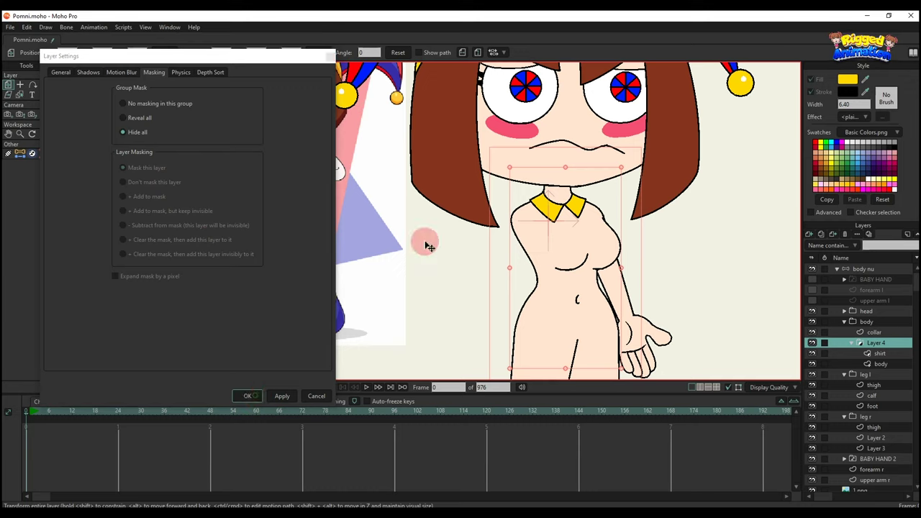
# Draw a closed shirt outline on the shirt layer, loosely surrounding the torso from the collar to below the hips
pyautogui.scroll(2, 540, 250)
pyautogui.keyDown('ctrl'); pyautogui.keyDown('alt'); pyautogui.click(541, 256); pyautogui.keyUp('alt'); pyautogui.keyUp('ctrl')
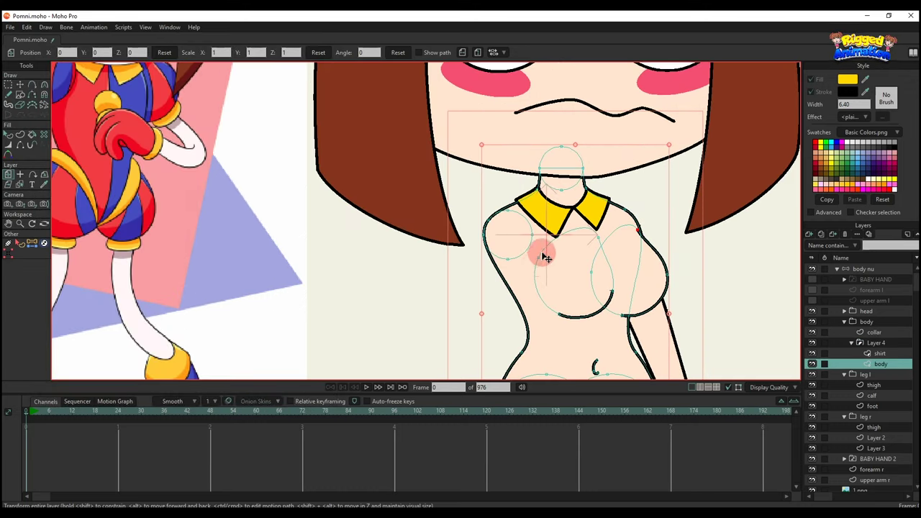
pyautogui.press('a')
pyautogui.click(880, 354)
pyautogui.scroll(2, 529, 201)
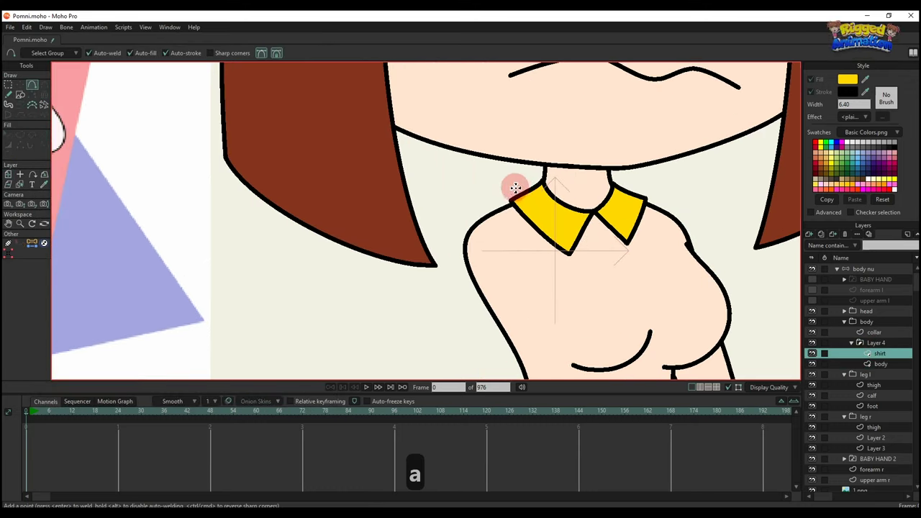
pyautogui.moveTo(514, 187); pyautogui.dragTo(572, 173)
pyautogui.scroll(-2, 641, 184)
pyautogui.scroll(-1, 681, 219)
pyautogui.scroll(-1, 653, 272)
# Pull the shirt outline's waist point on the hidden-arm side inward, closer to the body
pyautogui.press('t')
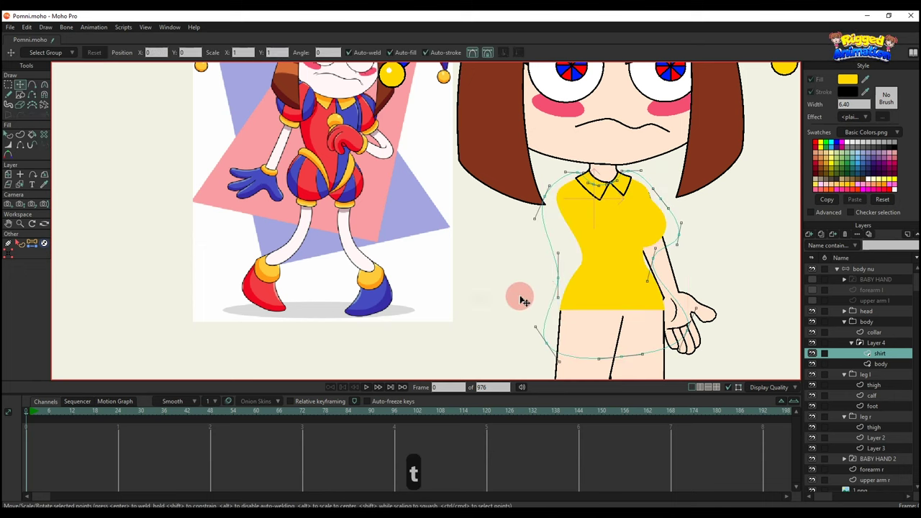
pyautogui.moveTo(559, 277)
pyautogui.mouseDown()
pyautogui.moveTo(571, 244)
pyautogui.moveTo(581, 249)
pyautogui.moveTo(574, 256)
pyautogui.moveTo(569, 216)
pyautogui.moveTo(583, 298)
pyautogui.moveTo(572, 280)
pyautogui.mouseUp()
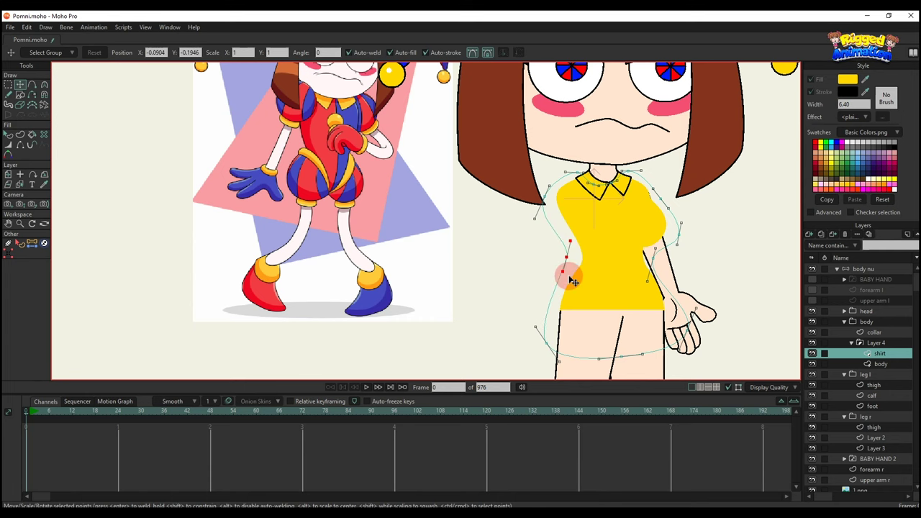
pyautogui.press('q')
pyautogui.click(629, 259)
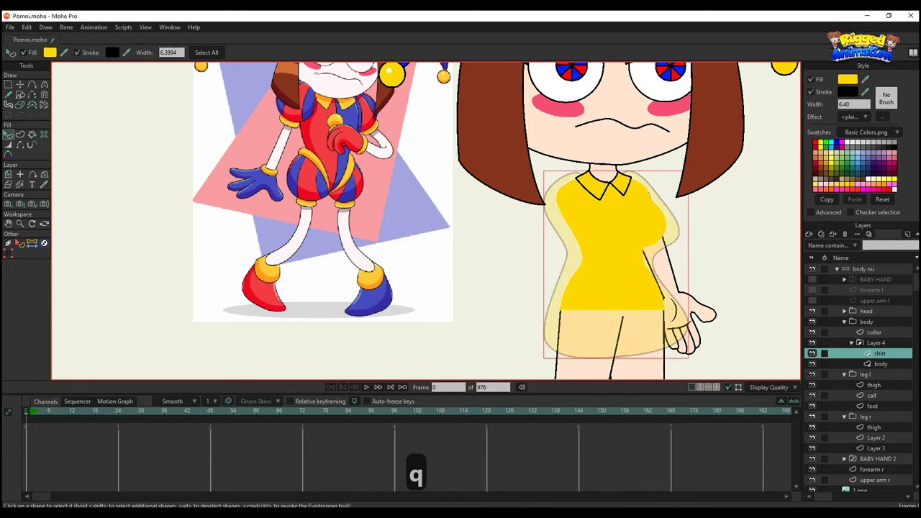
# Exclude the body layer's strokes from its mask so its outlines show over the shirt
pyautogui.doubleClick(880, 364)
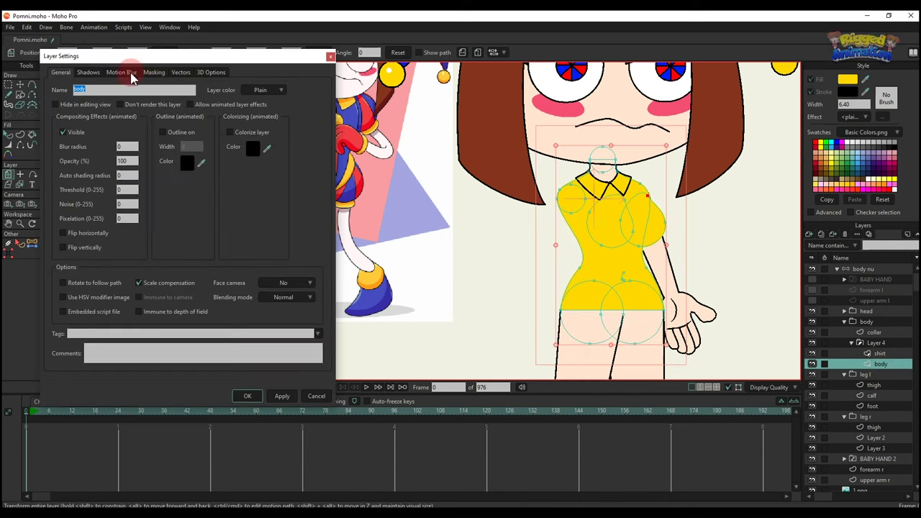
pyautogui.click(154, 72)
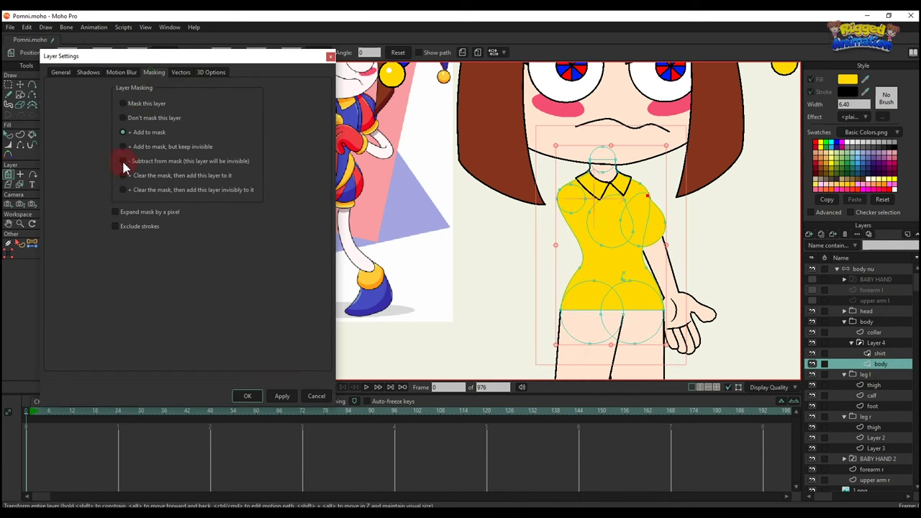
pyautogui.click(279, 397)
pyautogui.click(247, 396)
# Move the shirt's neckline point to the spot where the two collar flaps meet
pyautogui.click(877, 363)
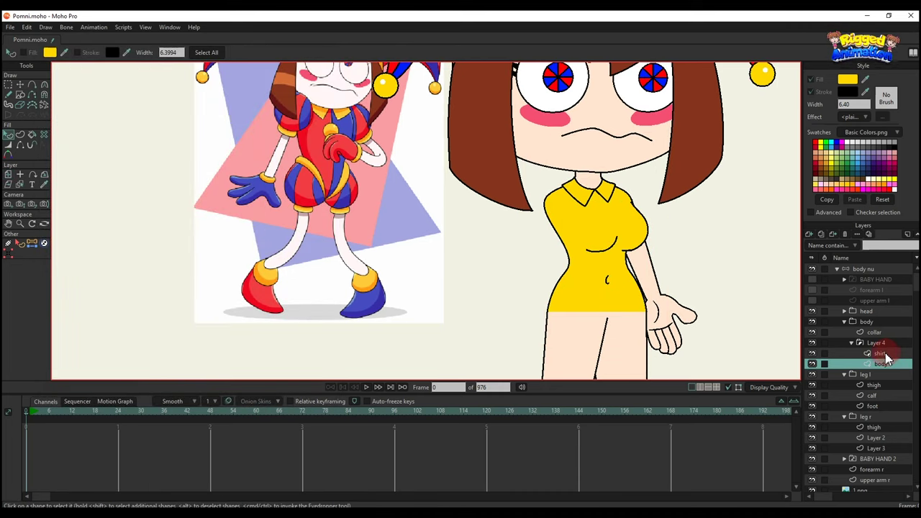
pyautogui.click(884, 354)
pyautogui.press('a')
pyautogui.scroll(5, 586, 188)
pyautogui.press('t')
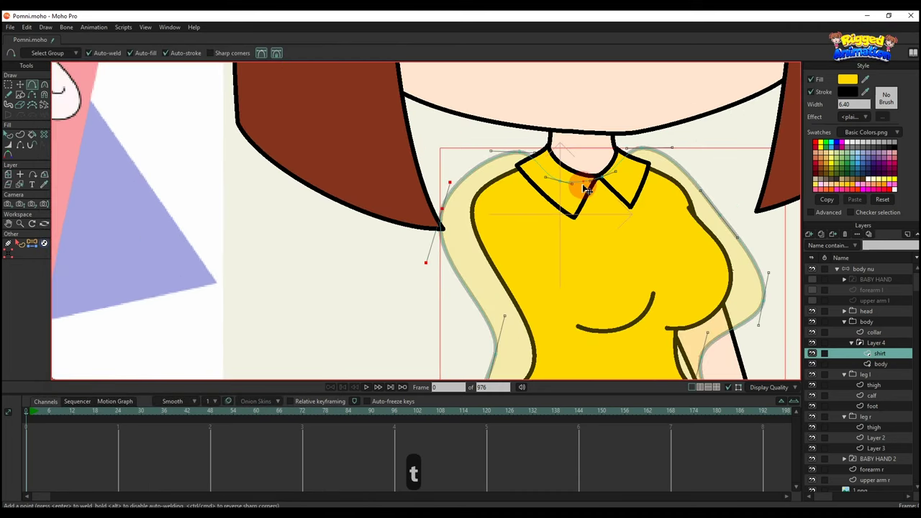
pyautogui.scroll(3, 584, 189)
pyautogui.click(546, 180)
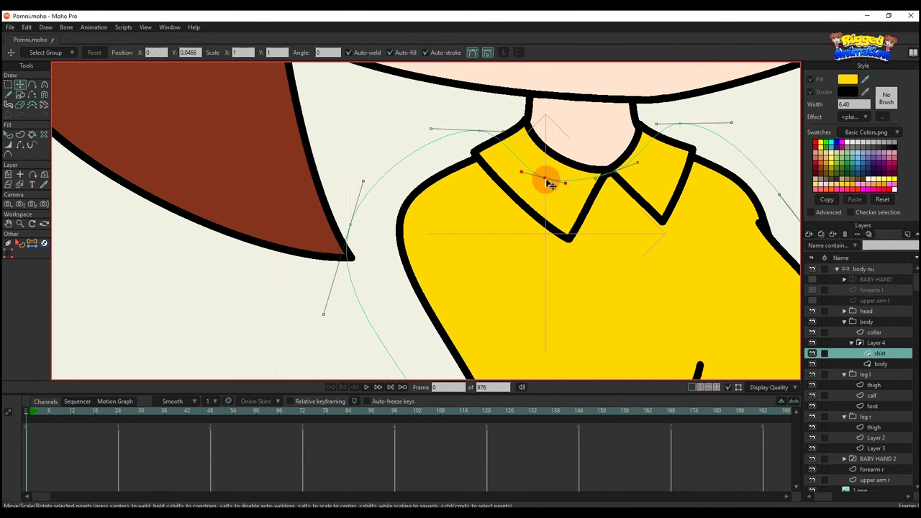
pyautogui.moveTo(549, 184); pyautogui.dragTo(611, 177)
# Draw a curved dividing line down the shirt from the collar's meeting point to the outline's lower edge
pyautogui.scroll(-5, 611, 177)
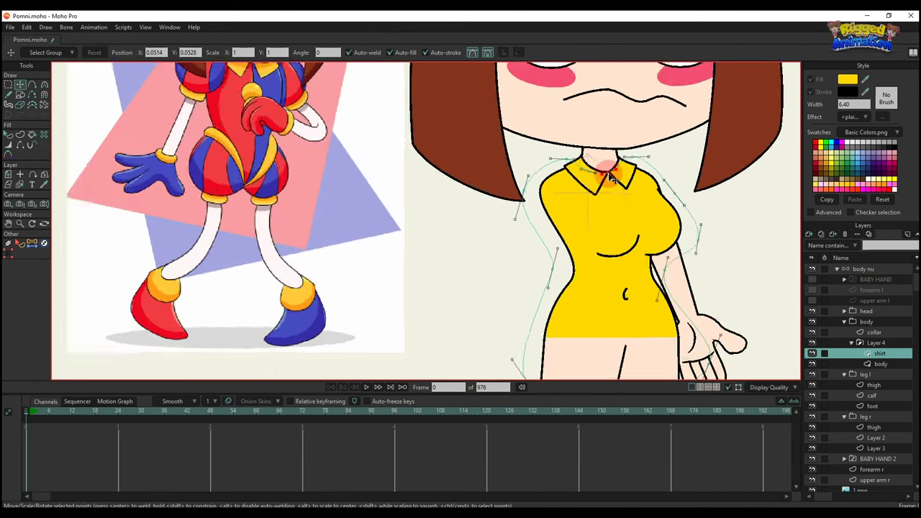
pyautogui.scroll(-2, 611, 177)
pyautogui.press('a')
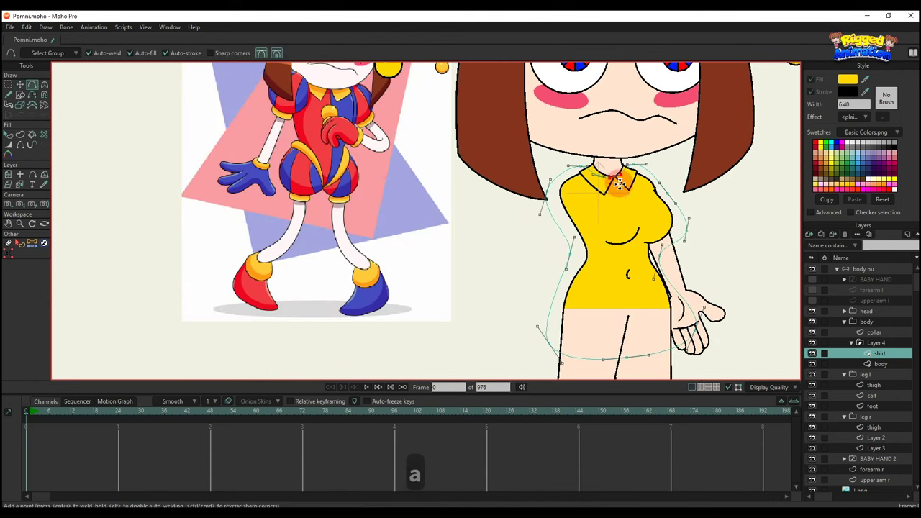
pyautogui.moveTo(615, 180); pyautogui.dragTo(628, 360)
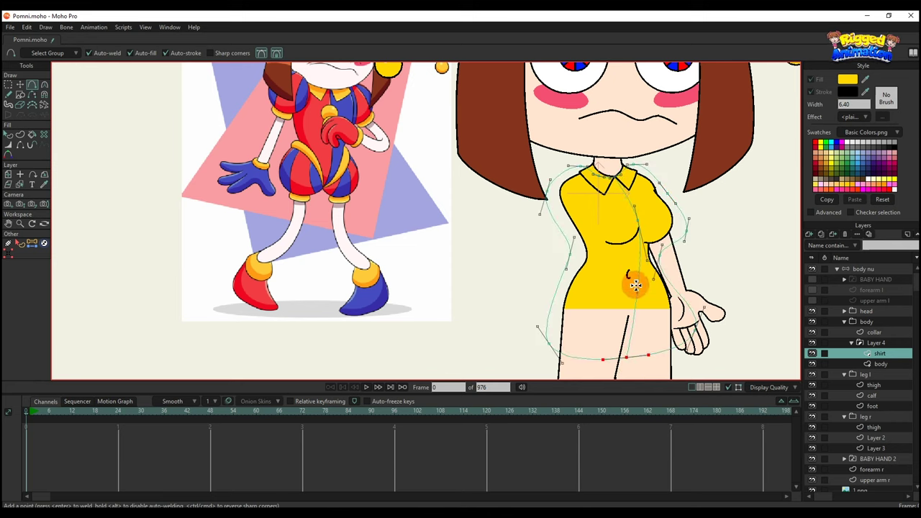
# Create a separate shape from the shirt points on the hidden-arm side of the dividing line
pyautogui.scroll(-1, 635, 232)
pyautogui.press('g')
pyautogui.moveTo(620, 236); pyautogui.dragTo(631, 266)
pyautogui.keyDown('shift'); pyautogui.click(638, 224); pyautogui.keyUp('shift')
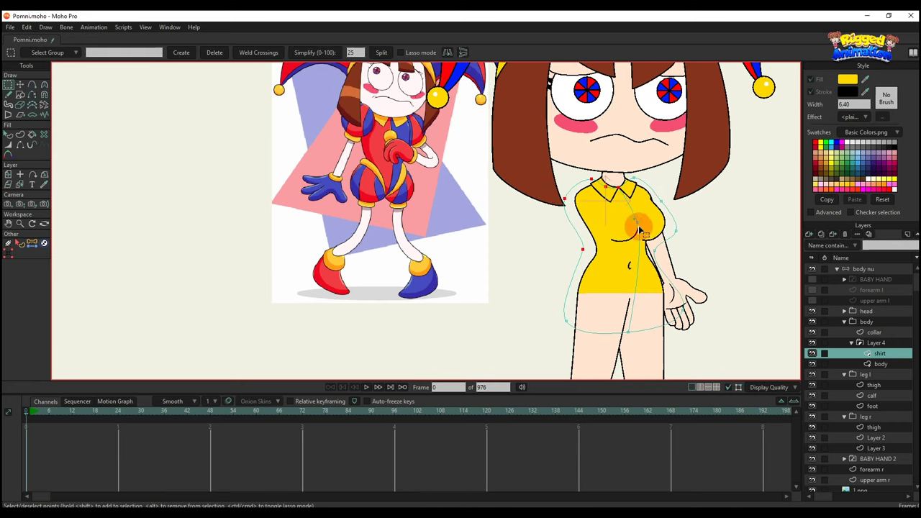
pyautogui.moveTo(564, 281); pyautogui.dragTo(650, 363)
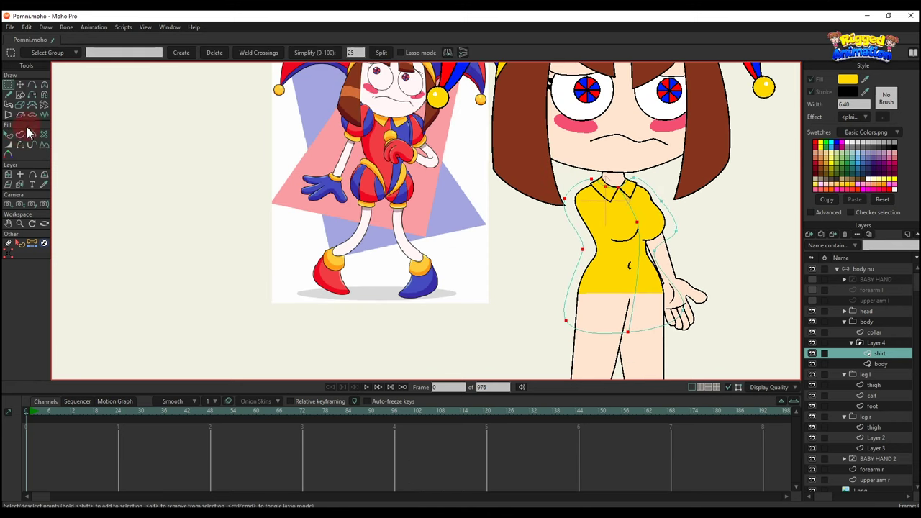
pyautogui.click(21, 134)
pyautogui.click(108, 52)
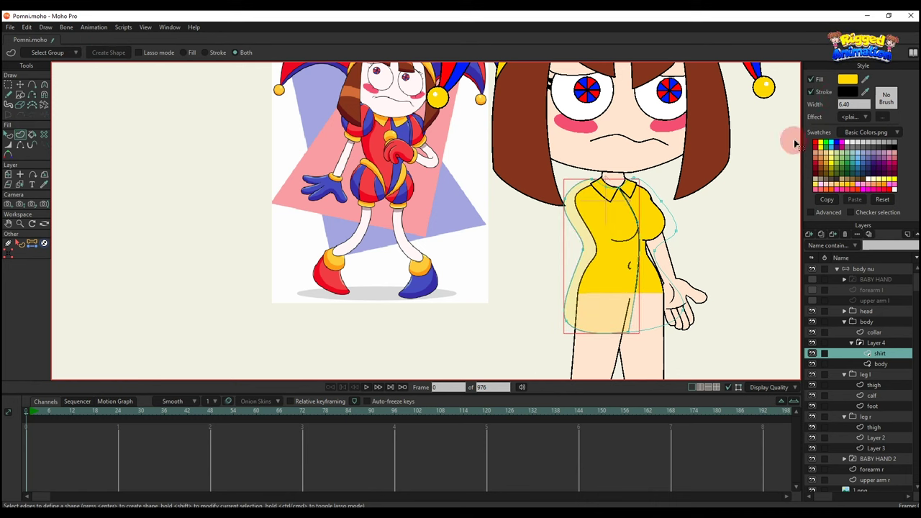
# Set the new half-shirt shape's fill to red FF0006 and save the project
pyautogui.click(855, 82)
pyautogui.moveTo(813, 256); pyautogui.dragTo(812, 247)
pyautogui.click(833, 385)
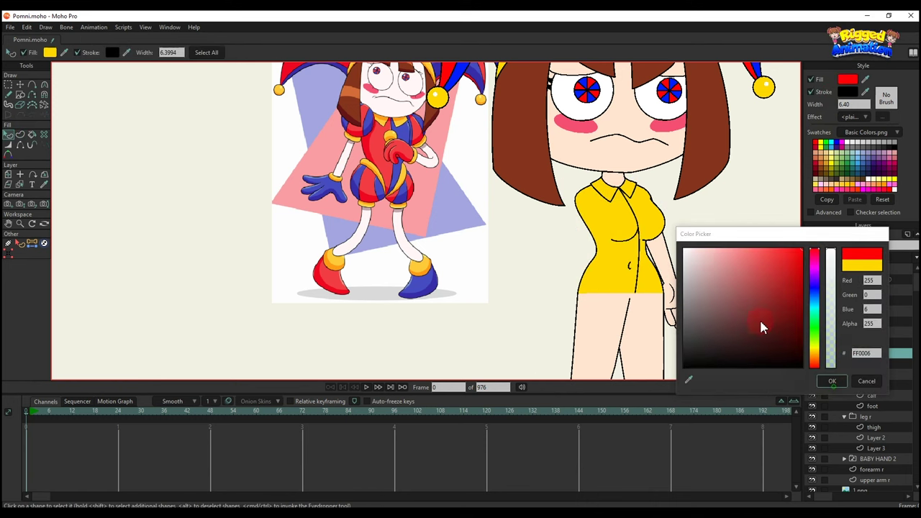
pyautogui.click(700, 262)
pyautogui.scroll(-3, 700, 262)
pyautogui.hotkey('ctrl', 's')
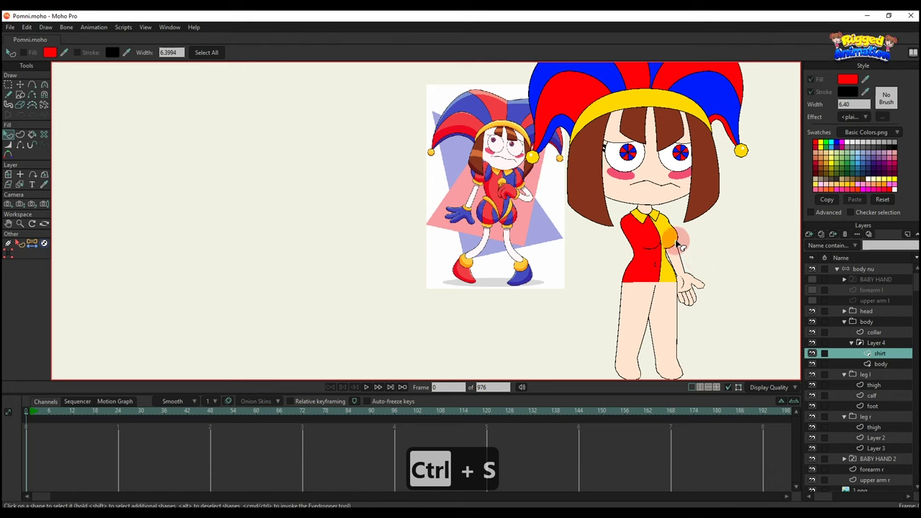
# Fill the remaining yellow half of the shirt with the blue sampled from the jester hat
pyautogui.scroll(3, 673, 229)
pyautogui.click(668, 232)
pyautogui.scroll(-4, 625, 268)
pyautogui.moveTo(866, 79); pyautogui.dragTo(680, 105)
pyautogui.click(755, 154)
pyautogui.scroll(5, 668, 286)
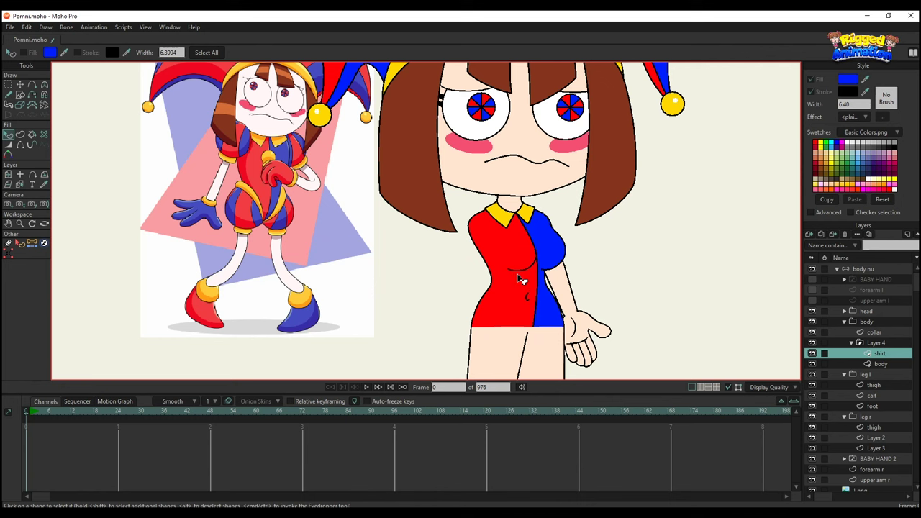
# Move the dividing line's middle point slightly toward the blue half so the seam follows the chest's curve
pyautogui.press('t')
pyautogui.scroll(2, 532, 262)
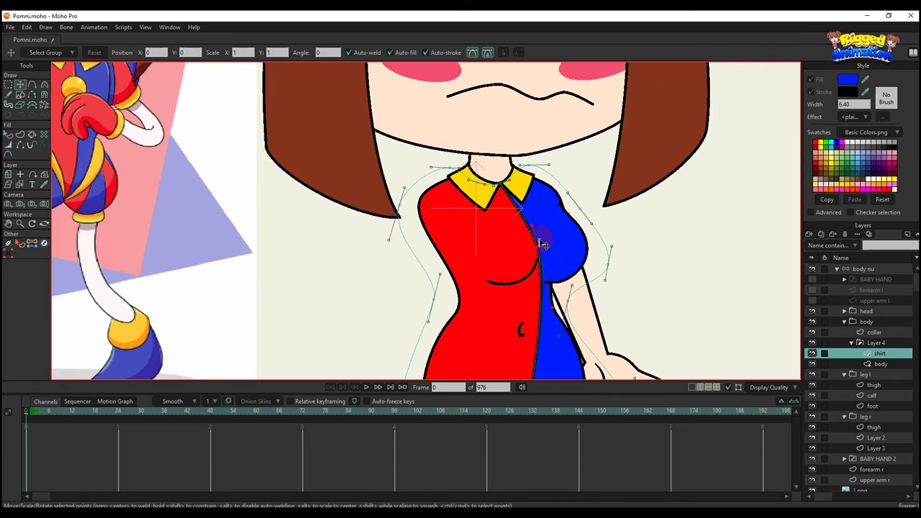
pyautogui.moveTo(544, 245)
pyautogui.mouseDown()
pyautogui.moveTo(538, 225)
pyautogui.moveTo(535, 244)
pyautogui.moveTo(552, 231)
pyautogui.moveTo(550, 260)
pyautogui.moveTo(549, 237)
pyautogui.mouseUp()
pyautogui.press('q')
pyautogui.scroll(-2, 543, 248)
pyautogui.press('t')
pyautogui.scroll(4, 548, 245)
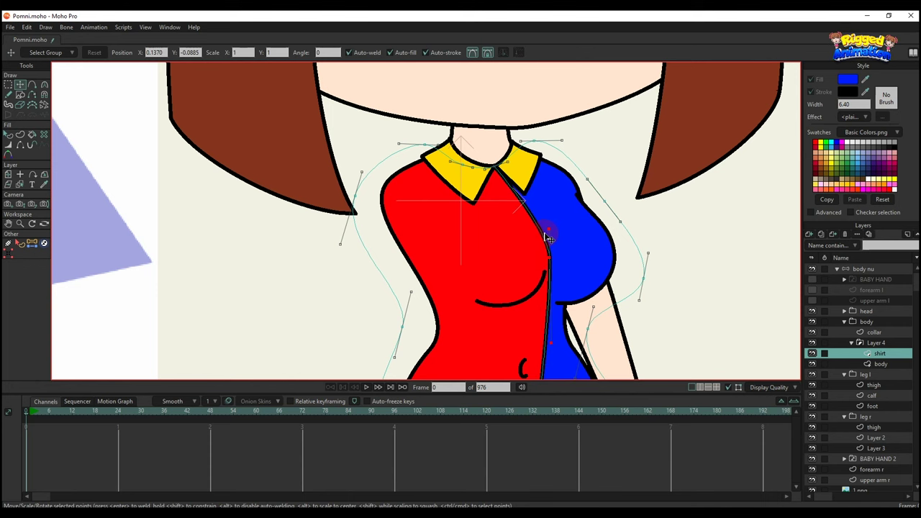
pyautogui.press('q')
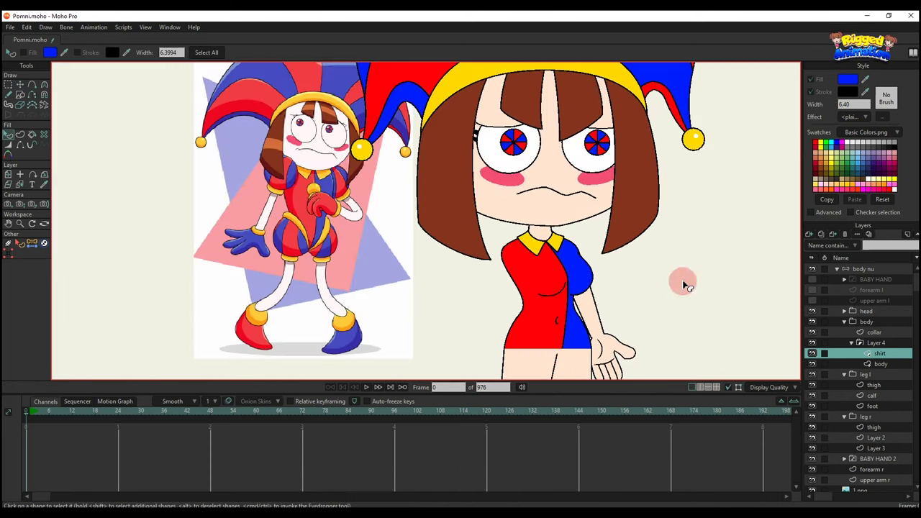
# Add a vector layer above the shirt and draw a small circle at chest height beside the seam
pyautogui.click(809, 235)
pyautogui.click(834, 246)
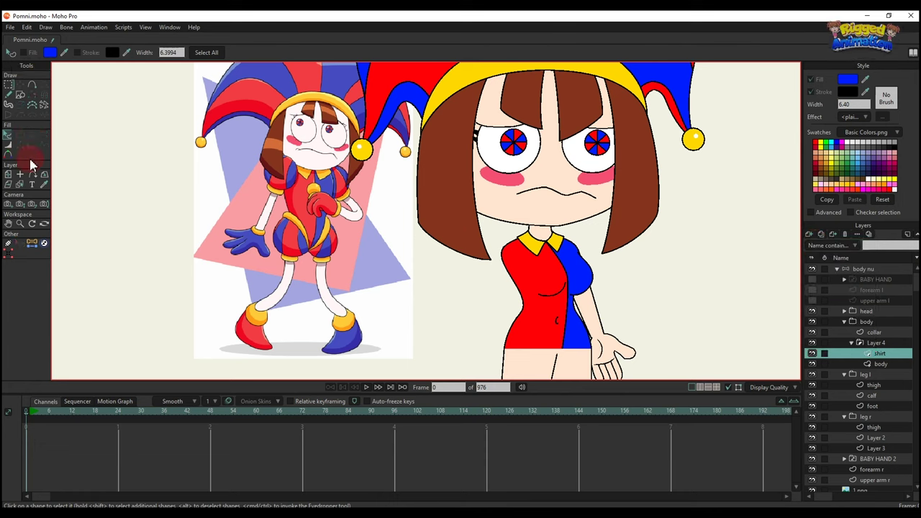
pyautogui.click(20, 94)
pyautogui.scroll(1, 564, 276)
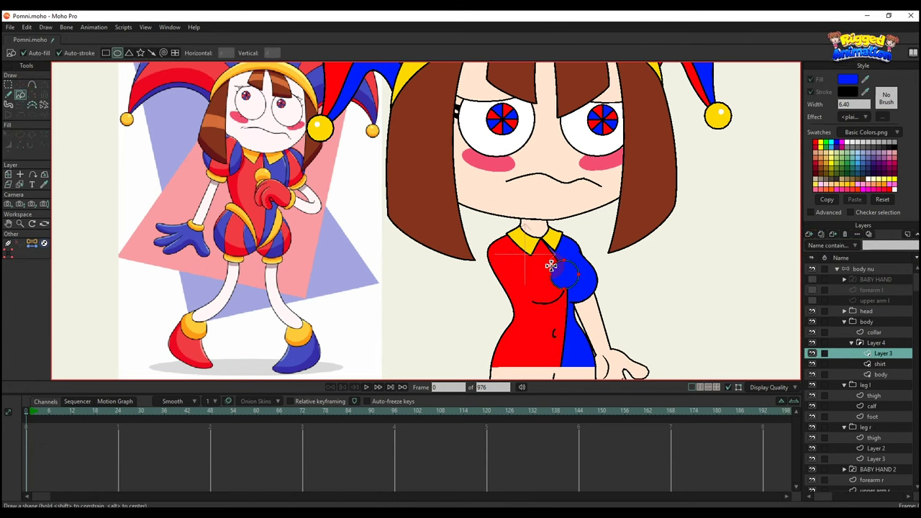
# Reposition the circle over the shirt's seam and reshape it into a slightly tilted, narrower oval
pyautogui.press('q')
pyautogui.press('t')
pyautogui.scroll(4, 565, 277)
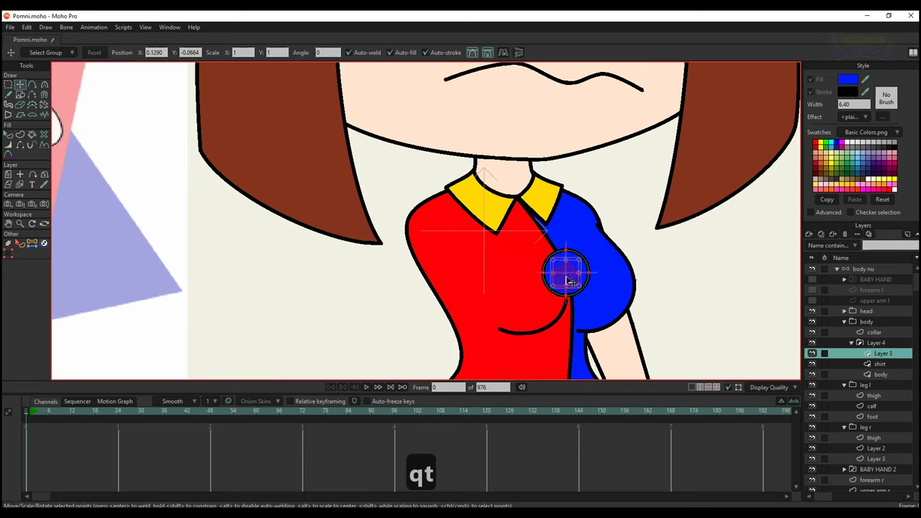
pyautogui.scroll(1, 579, 282)
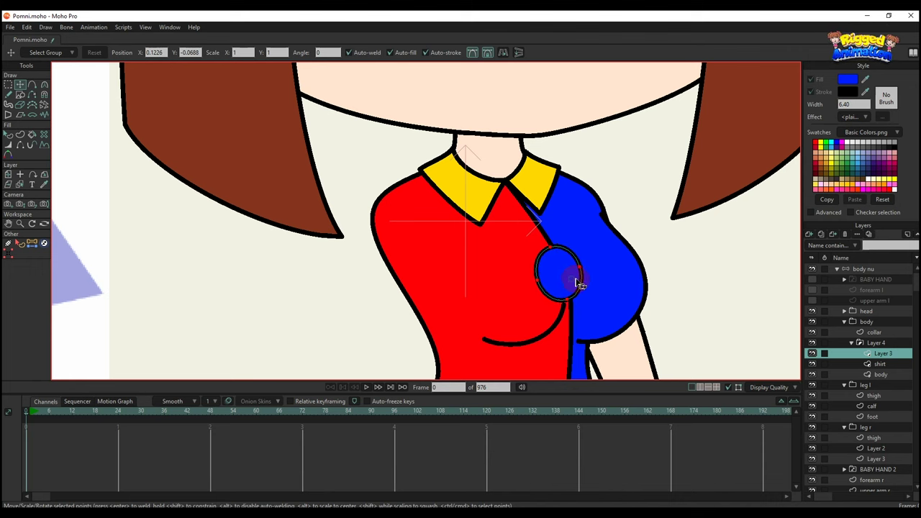
# Fill the oval button on the shirt's seam with the same yellow as the collar
pyautogui.press('q')
pyautogui.scroll(-5, 571, 274)
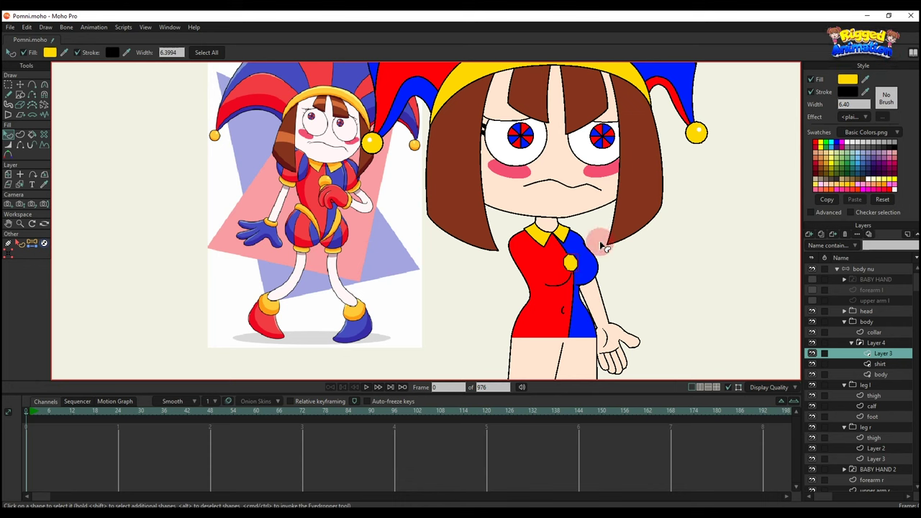
pyautogui.click(570, 263)
# Duplicate the yellow button and place the copy just below the original along the seam
pyautogui.press('t')
pyautogui.scroll(5, 571, 263)
pyautogui.scroll(3, 571, 268)
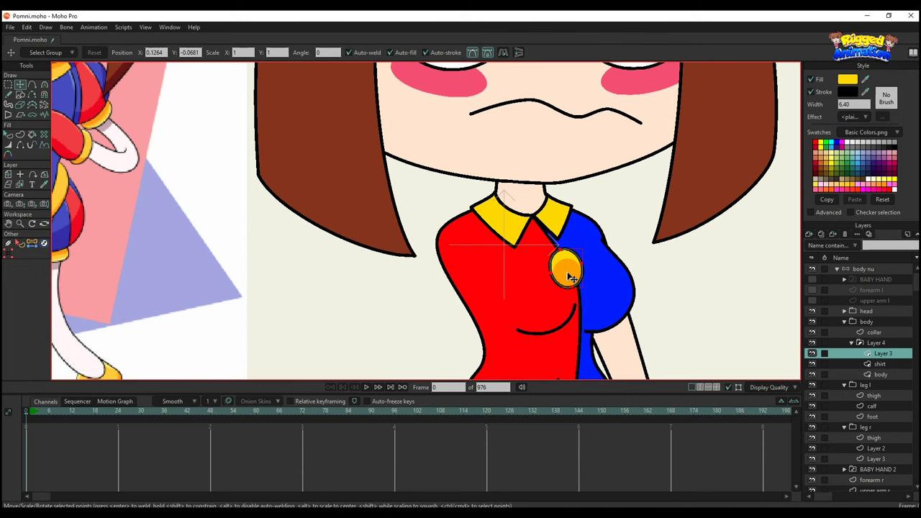
pyautogui.hotkey('ctrl', 'c')
pyautogui.hotkey('ctrl', 'v')
pyautogui.moveTo(579, 282); pyautogui.dragTo(604, 325)
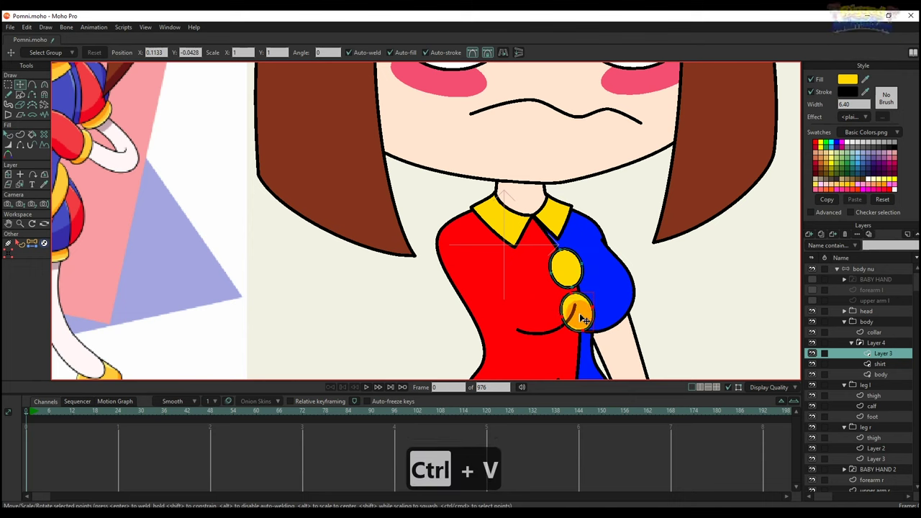
pyautogui.scroll(3, 604, 326)
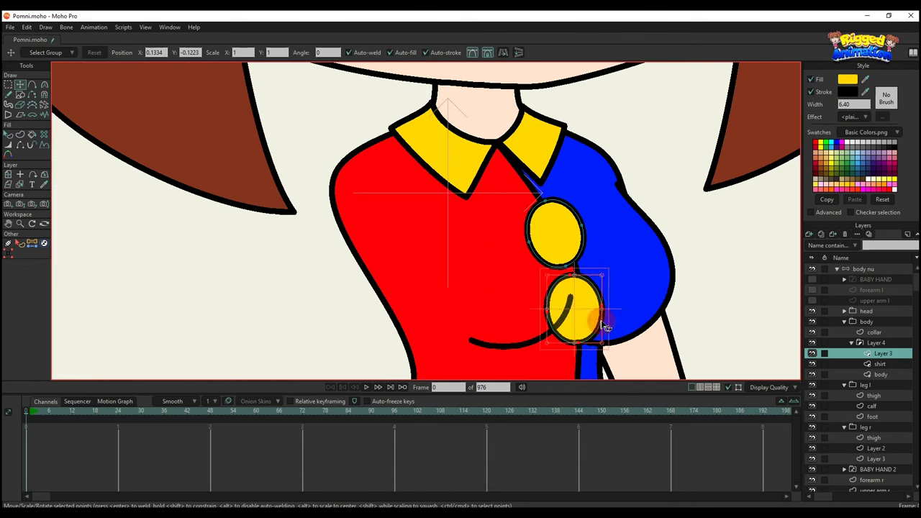
# Move the button layer out of the masked Layer 4 group so it sits directly above that group in the body folder
pyautogui.press('q')
pyautogui.scroll(-4, 587, 321)
pyautogui.scroll(2, 580, 312)
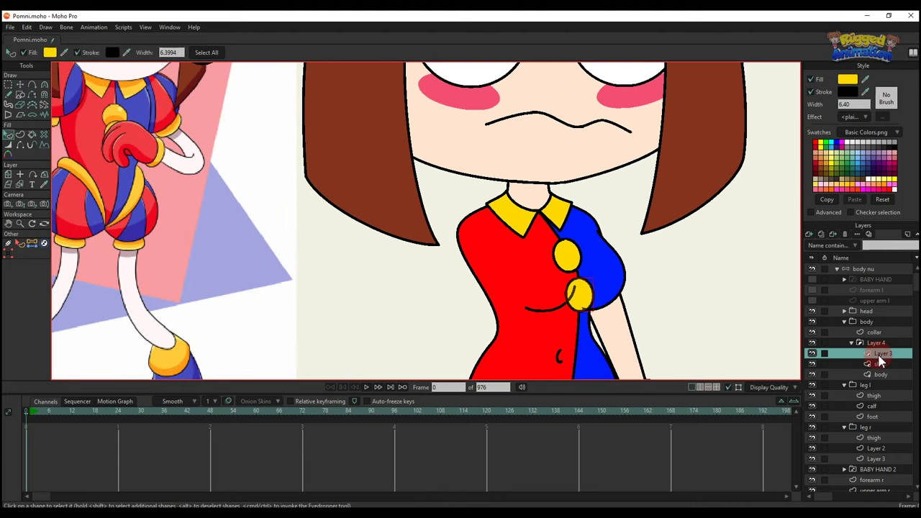
pyautogui.moveTo(876, 344); pyautogui.dragTo(876, 338)
pyautogui.click(646, 279)
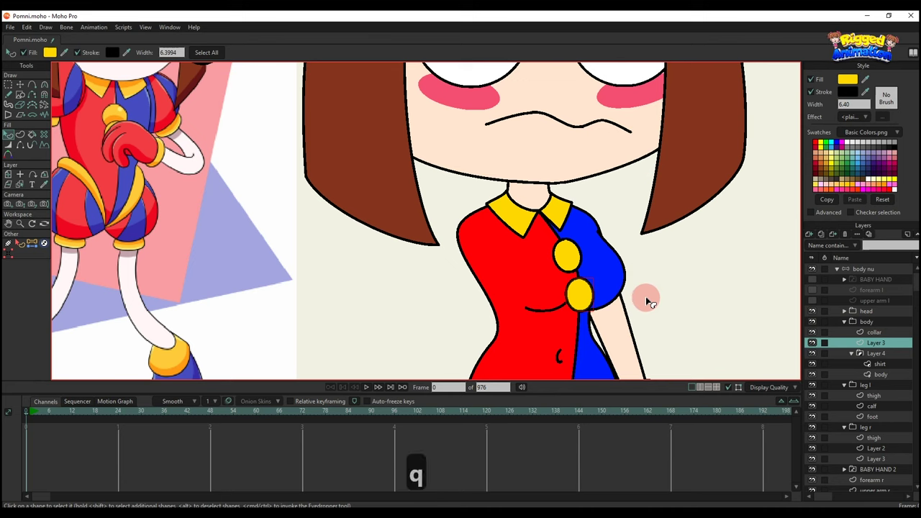
# Adjust the lower button's tilt and position so it stands more upright over the shirt's seam
pyautogui.scroll(-3, 648, 299)
pyautogui.scroll(5, 644, 295)
pyautogui.press('t')
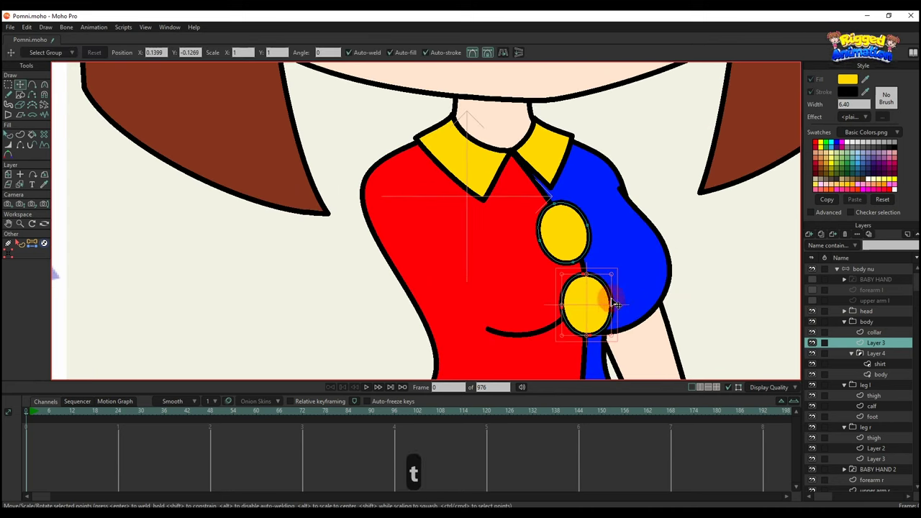
pyautogui.press('q')
pyautogui.scroll(-3, 596, 300)
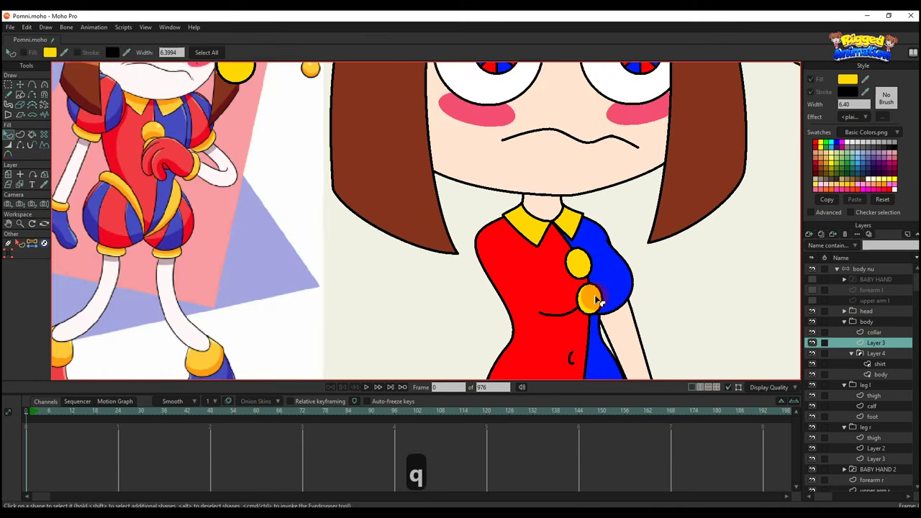
# Nudge the upper button slightly toward the blue half and adjust its tilt to follow the seam
pyautogui.scroll(4, 586, 281)
pyautogui.press('t')
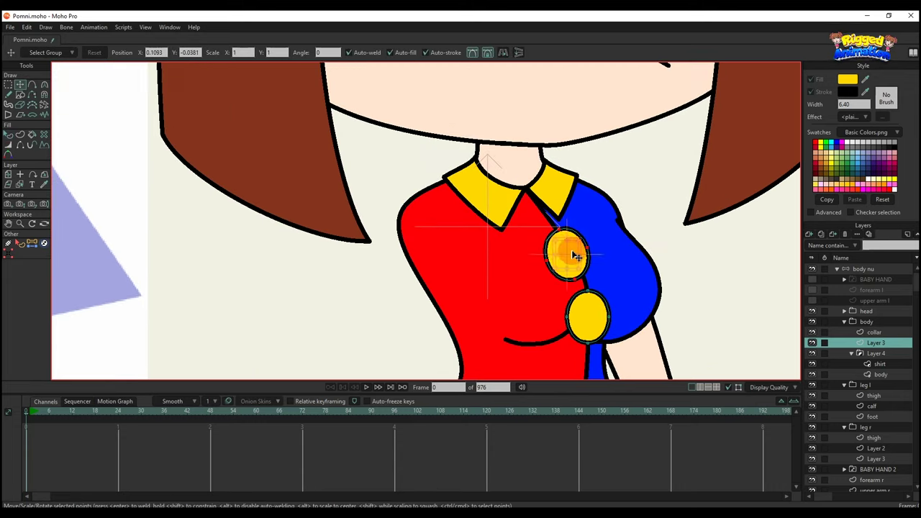
pyautogui.scroll(3, 576, 251)
pyautogui.scroll(-2, 611, 280)
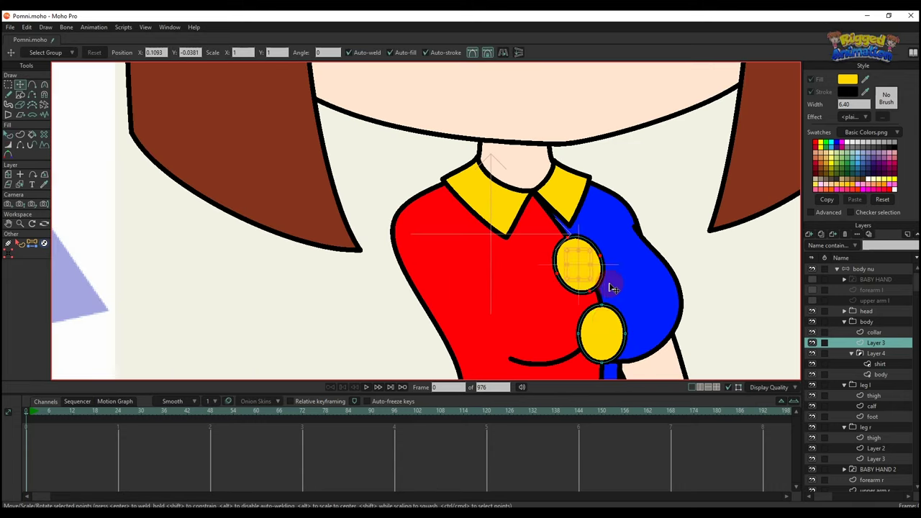
pyautogui.click(609, 325)
pyautogui.moveTo(592, 272); pyautogui.dragTo(596, 273)
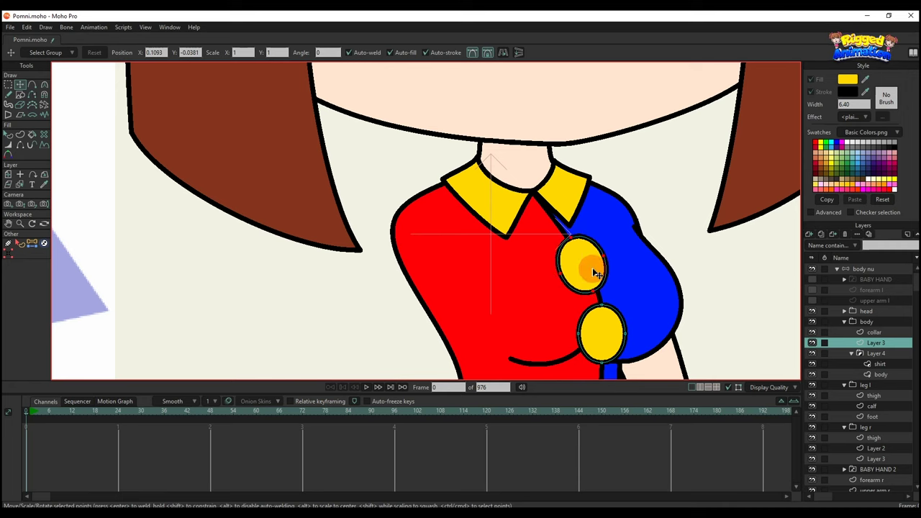
pyautogui.scroll(2, 597, 272)
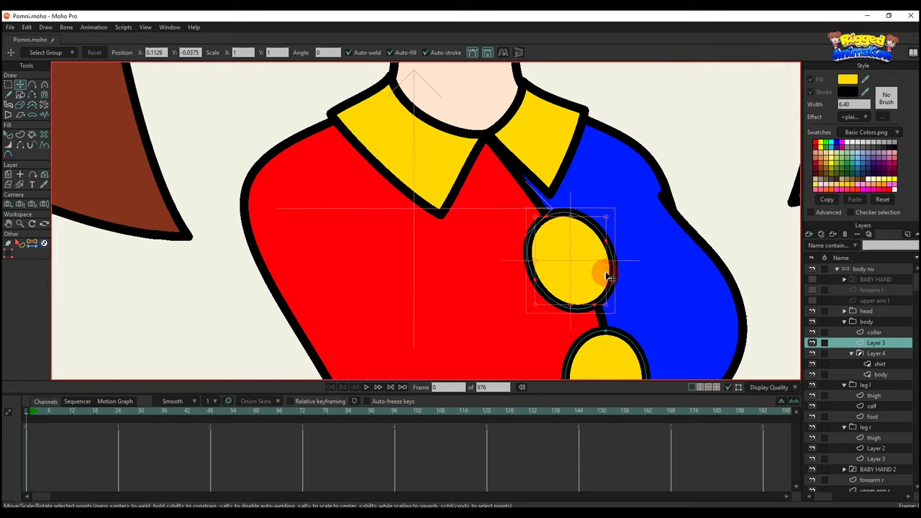
pyautogui.scroll(-2, 603, 272)
pyautogui.moveTo(596, 292); pyautogui.dragTo(599, 283)
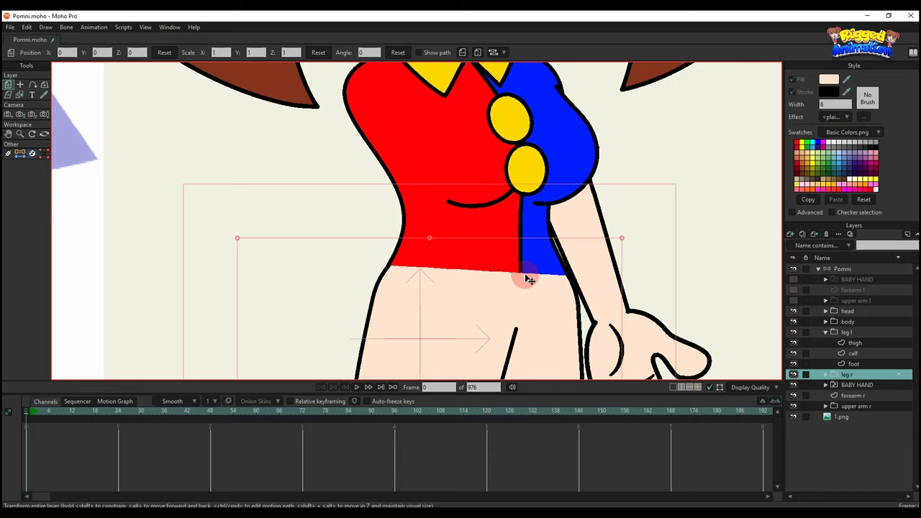
# Add a vector layer named dress above the shirt layer and exclude it from the group's masking
pyautogui.scroll(3, 518, 279)
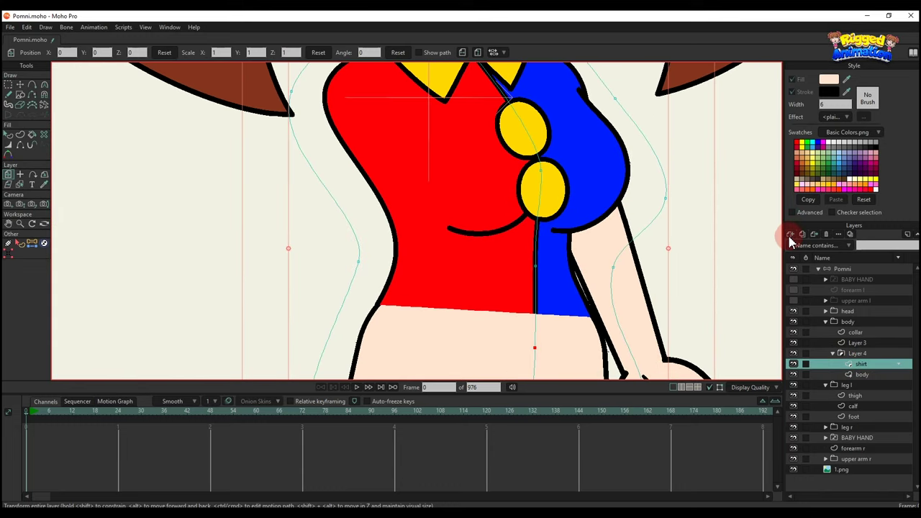
pyautogui.click(790, 234)
pyautogui.click(808, 245)
pyautogui.doubleClick(869, 366)
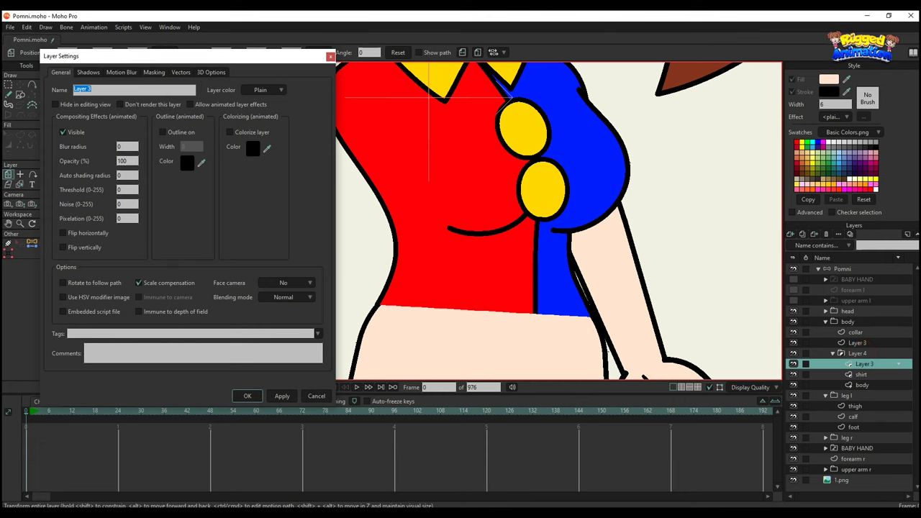
pyautogui.write('dress')
pyautogui.press('Return')
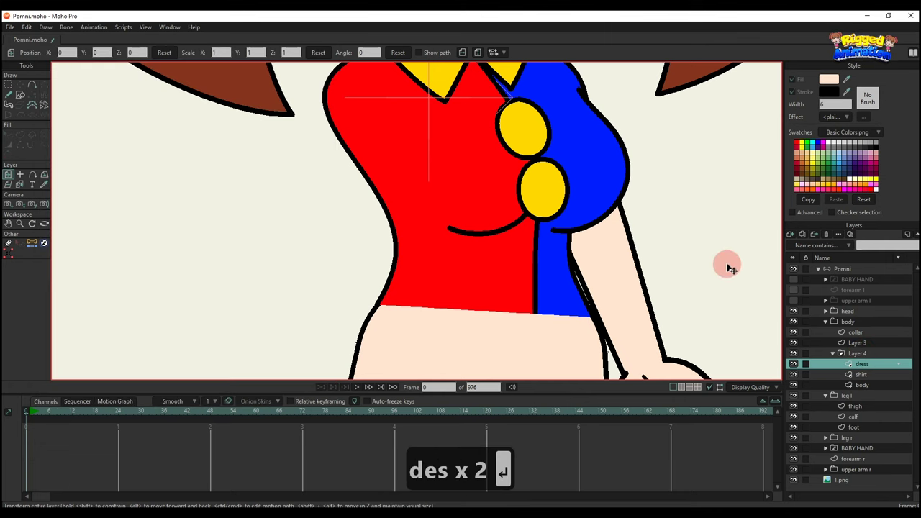
pyautogui.rightClick(821, 364)
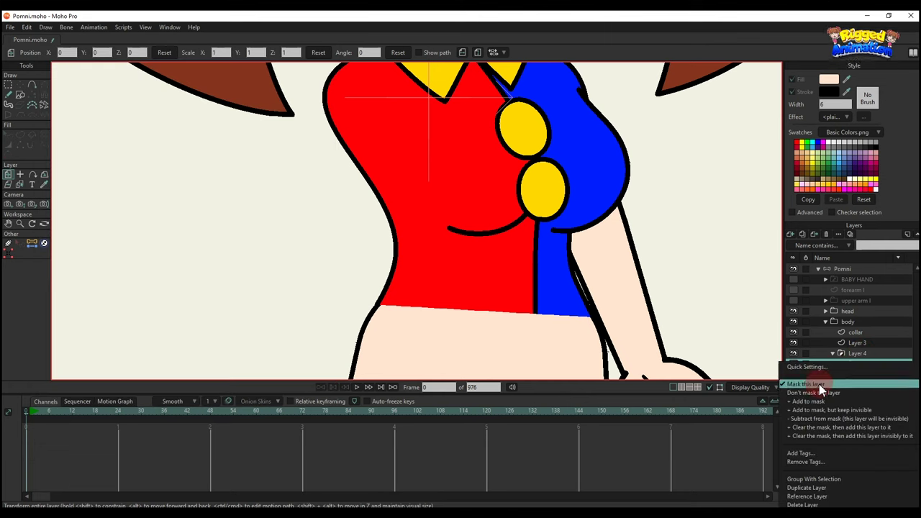
pyautogui.click(819, 389)
pyautogui.scroll(2, 475, 291)
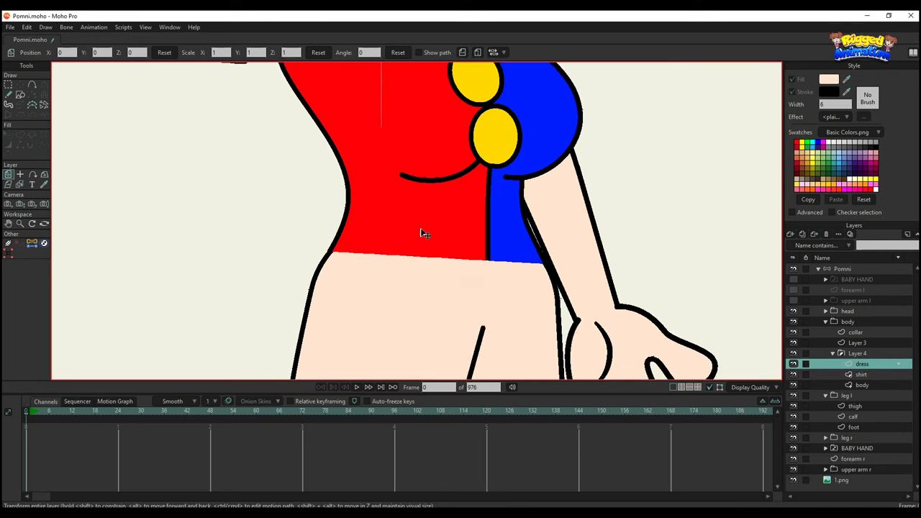
# Draw a closed teardrop shape on the dress layer, running from the red side's hip to a point below the seam
pyautogui.press('a')
pyautogui.scroll(-1, 299, 240)
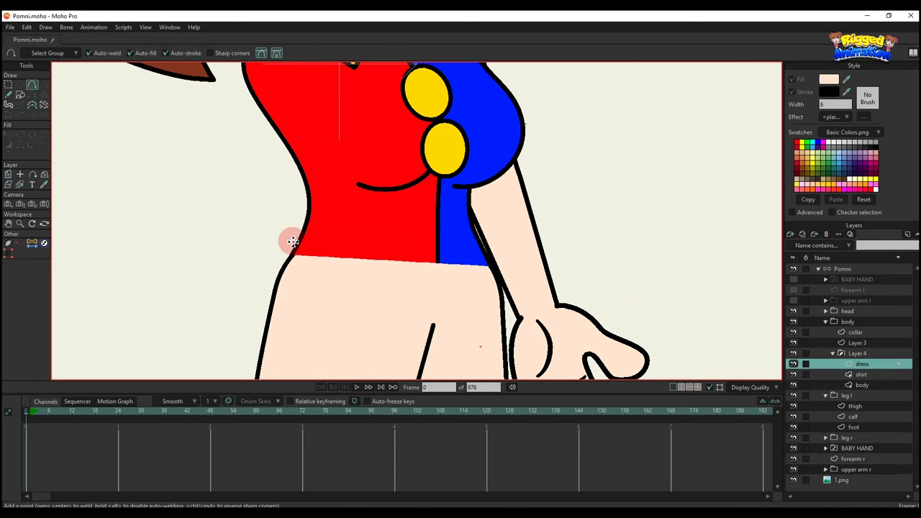
pyautogui.moveTo(440, 284); pyautogui.dragTo(436, 286)
pyautogui.hotkey('ctrl', 'z')
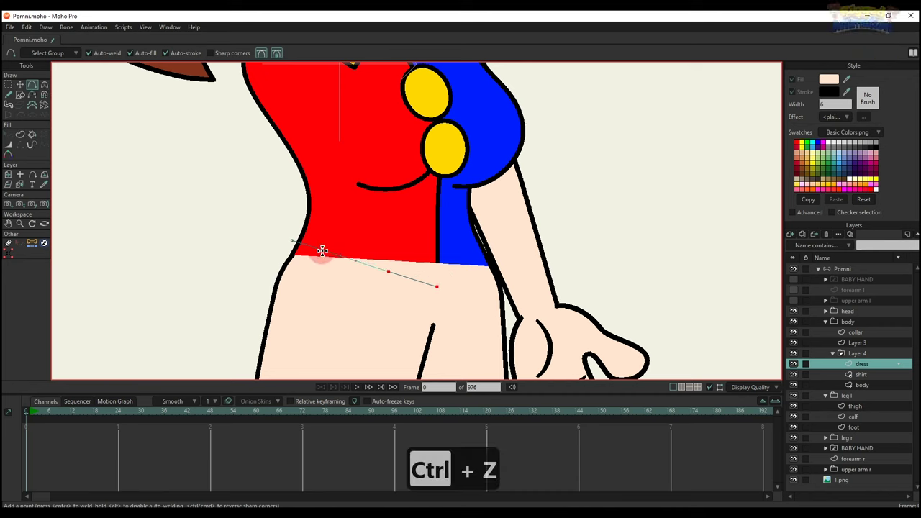
pyautogui.click(292, 241)
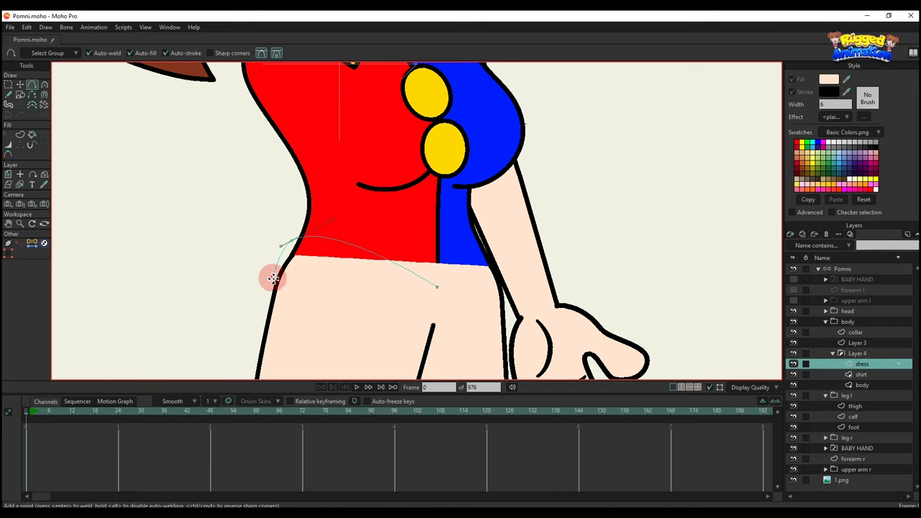
pyautogui.click(273, 278)
pyautogui.click(439, 290)
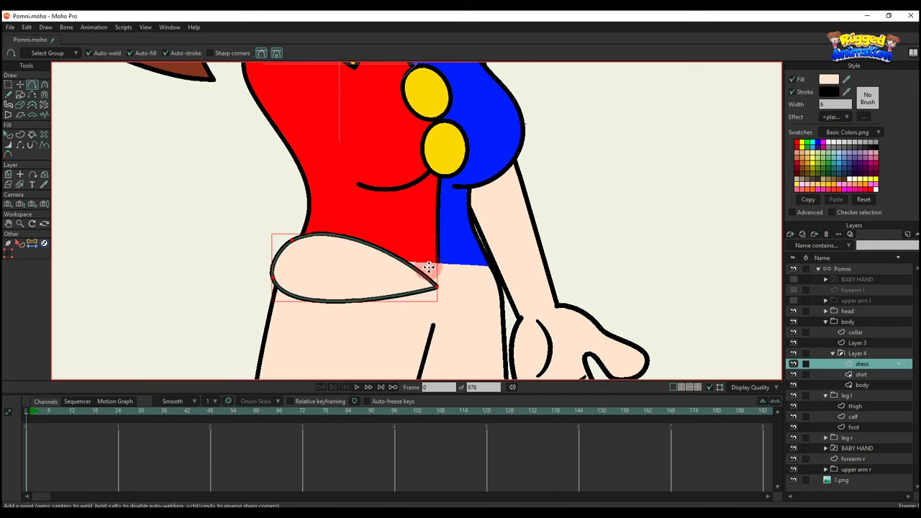
# Reshape the teardrop's lower edge into a nearly straight line so the shape reads as a waistband
pyautogui.press('t')
pyautogui.click(514, 223)
pyautogui.moveTo(288, 326); pyautogui.dragTo(319, 269)
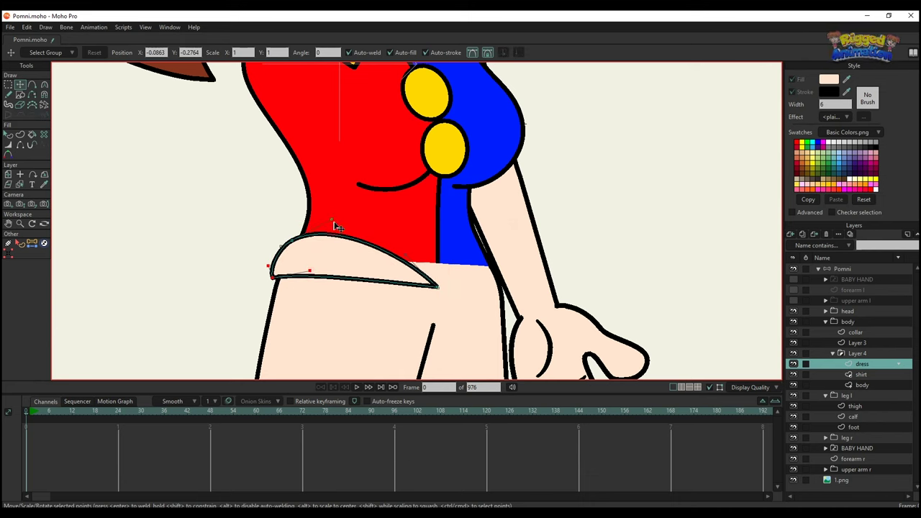
# Fill the waistband shape with the yellow sampled from the shirt's lower button
pyautogui.press('q')
pyautogui.click(359, 265)
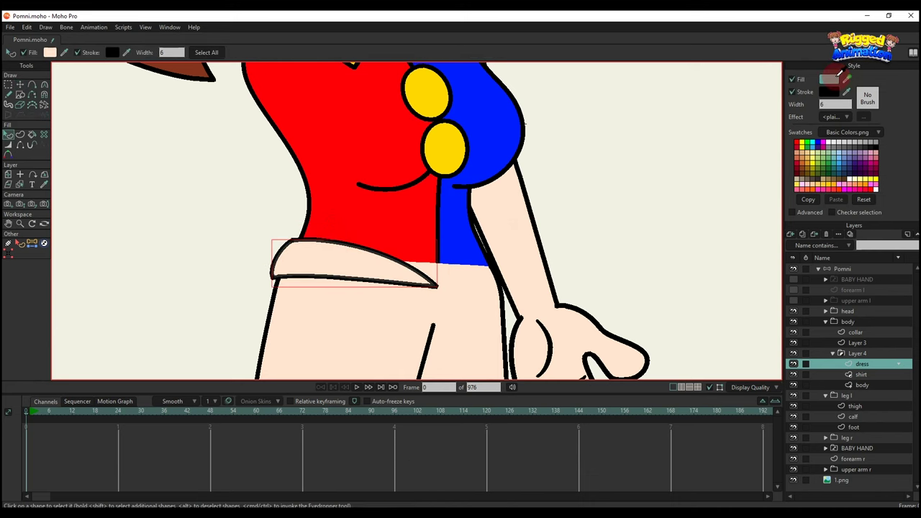
pyautogui.keyDown('ctrl'); pyautogui.click(446, 145); pyautogui.keyUp('ctrl')
pyautogui.scroll(-5, 448, 256)
pyautogui.moveTo(442, 263)
pyautogui.mouseDown()
pyautogui.moveTo(497, 292)
pyautogui.moveTo(438, 264)
pyautogui.mouseUp()
# Adjust the yellow waistband's curve handles so its lower edge arches and its inner end tapers to a point
pyautogui.press('t')
pyautogui.scroll(1, 484, 289)
pyautogui.scroll(2, 481, 288)
pyautogui.scroll(2, 516, 270)
pyautogui.scroll(3, 438, 264)
pyautogui.moveTo(518, 345); pyautogui.dragTo(447, 282)
pyautogui.moveTo(322, 283); pyautogui.dragTo(238, 242)
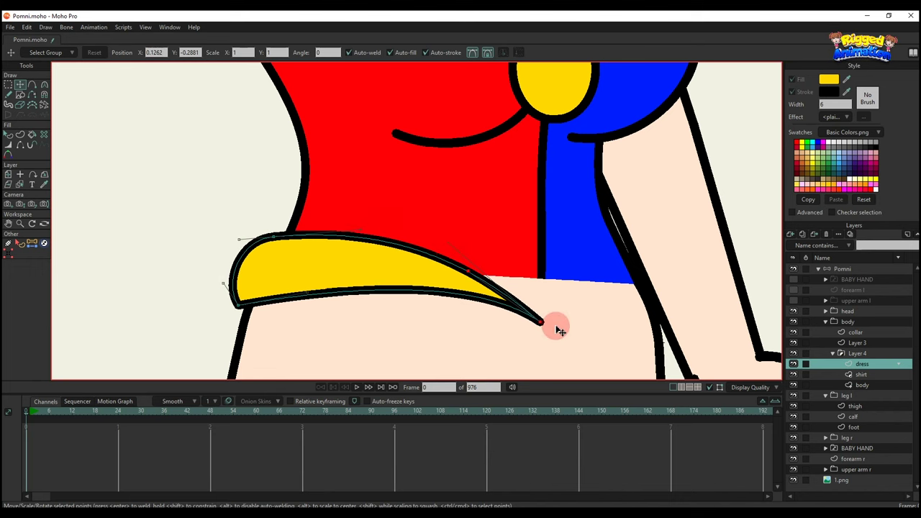
# Duplicate the yellow waistband piece, flip the copy horizontally and place it on the blue side of the waist
pyautogui.scroll(-3, 403, 261)
pyautogui.doubleClick(407, 265)
pyautogui.hotkey('ctrl', 'c')
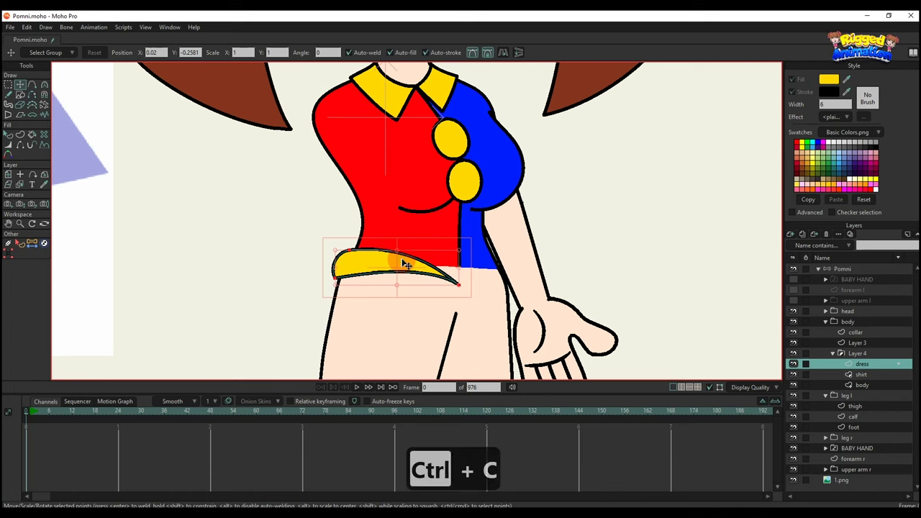
pyautogui.hotkey('ctrl', 'v')
pyautogui.click(505, 54)
pyautogui.scroll(2, 488, 249)
pyautogui.moveTo(420, 267); pyautogui.dragTo(492, 277)
pyautogui.scroll(3, 428, 298)
# Join the two waistband pieces' tips below the seam, then narrow and round the blue-side piece to fit the hip
pyautogui.moveTo(342, 301); pyautogui.dragTo(473, 290)
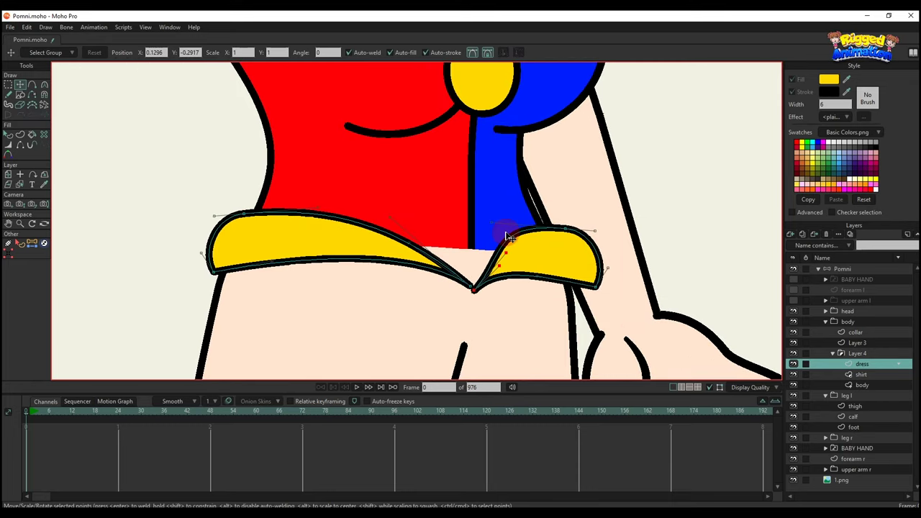
pyautogui.moveTo(503, 232)
pyautogui.mouseDown()
pyautogui.moveTo(545, 257)
pyautogui.moveTo(576, 247)
pyautogui.moveTo(556, 243)
pyautogui.moveTo(590, 211)
pyautogui.moveTo(600, 226)
pyautogui.moveTo(520, 237)
pyautogui.mouseUp()
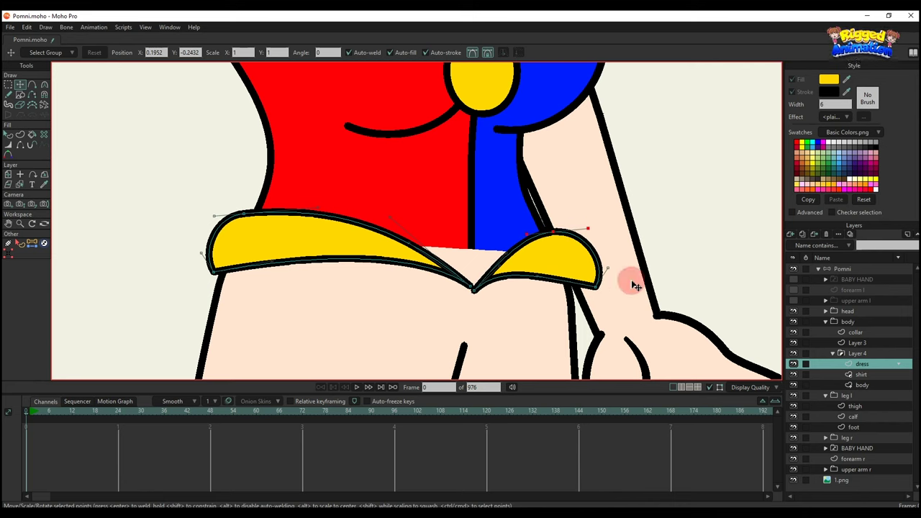
pyautogui.moveTo(636, 286); pyautogui.dragTo(528, 287)
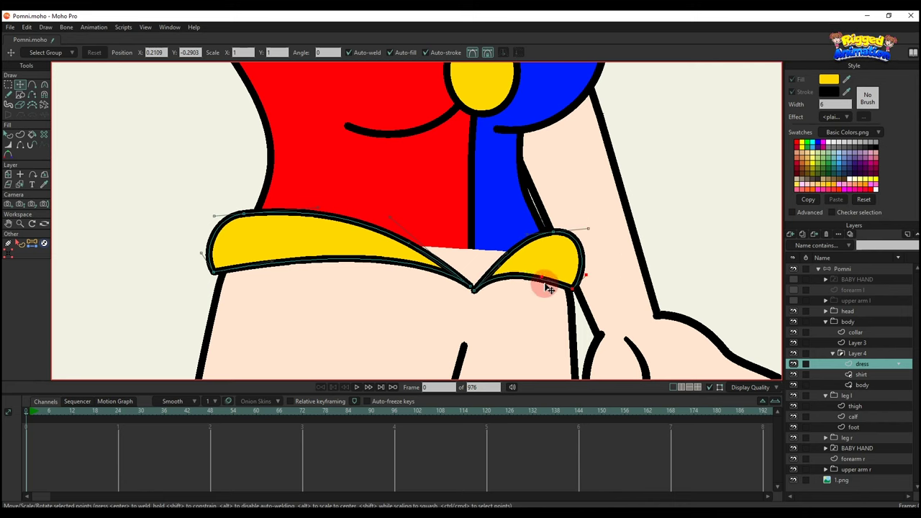
pyautogui.scroll(3, 506, 287)
pyautogui.moveTo(445, 284); pyautogui.dragTo(461, 298)
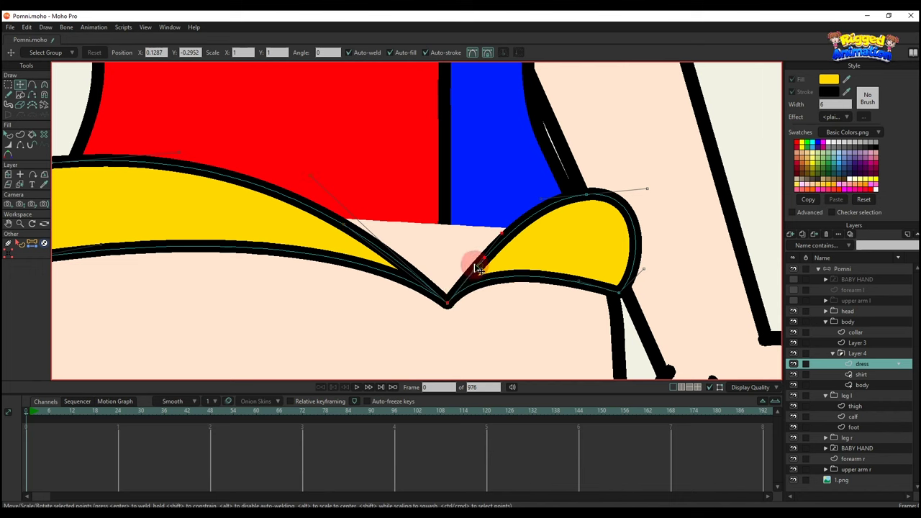
pyautogui.moveTo(531, 208); pyautogui.dragTo(531, 211)
# Add a point to the bottom edge of the body layer's shape and pull it down to the waistband's V-shaped tip
pyautogui.press('q')
pyautogui.scroll(-8, 532, 237)
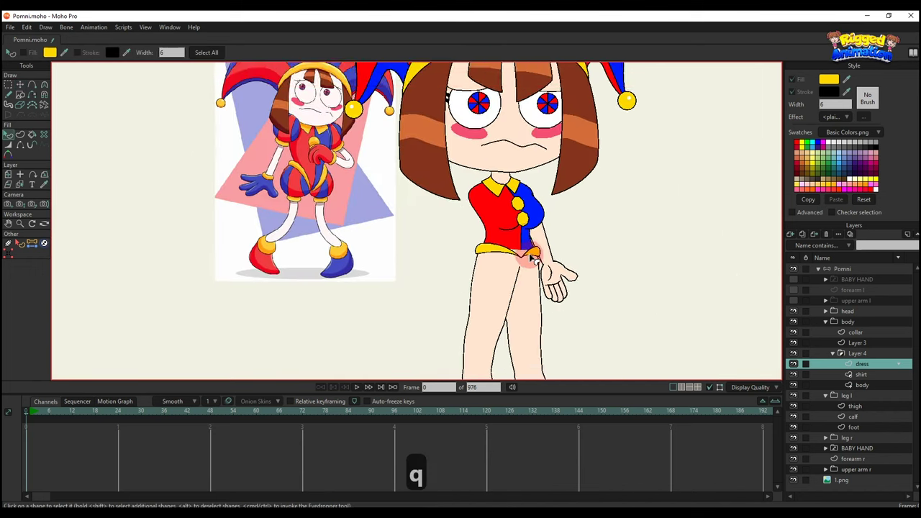
pyautogui.scroll(8, 520, 250)
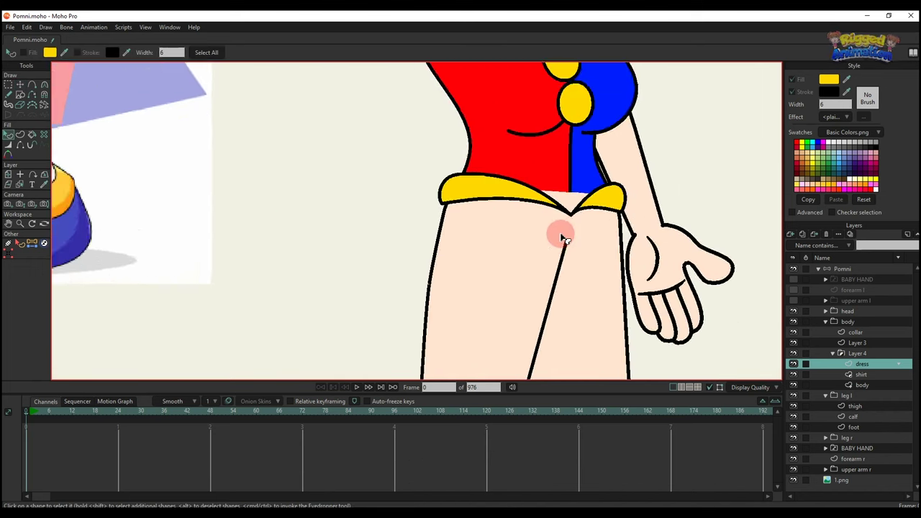
pyautogui.press('g')
pyautogui.press('t')
pyautogui.scroll(3, 583, 222)
pyautogui.moveTo(570, 208); pyautogui.dragTo(569, 223)
pyautogui.moveTo(569, 205); pyautogui.dragTo(574, 278)
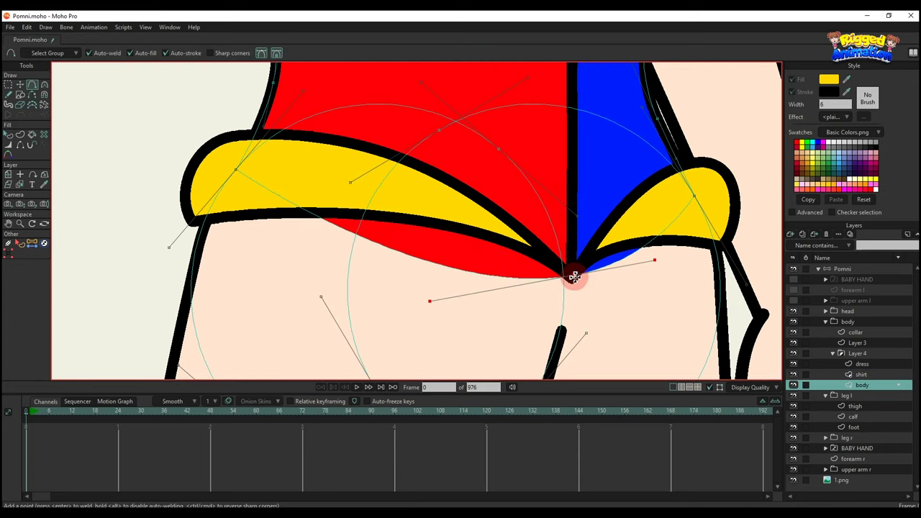
# Adjust the new point's curve handles so the red and blue bottom edges stay hidden behind the yellow waistband
pyautogui.press('t')
pyautogui.moveTo(660, 265); pyautogui.dragTo(613, 226)
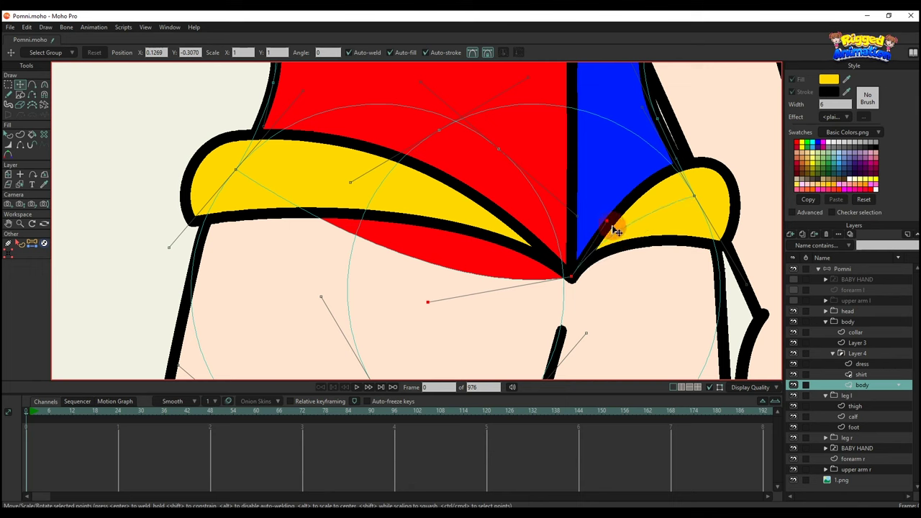
pyautogui.moveTo(424, 308); pyautogui.dragTo(495, 209)
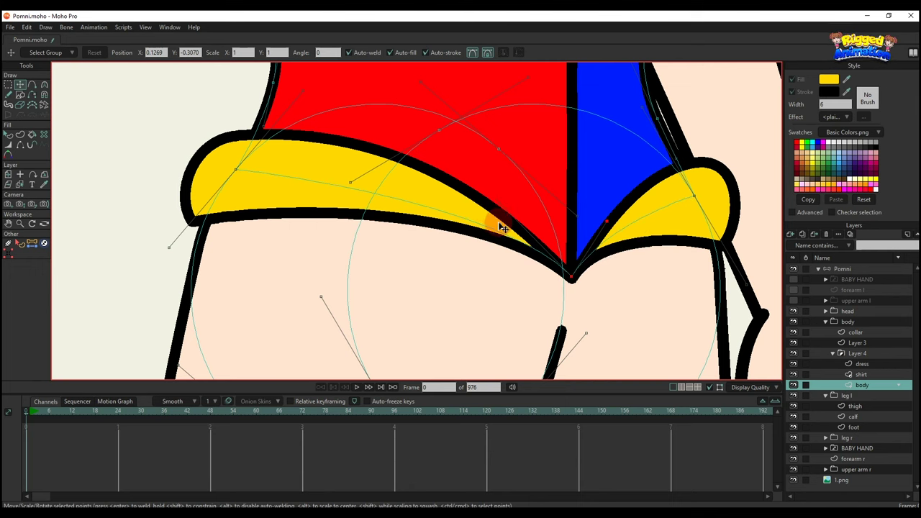
# On the dress layer, draw a closed rounded skirt shape from the waistband down over the upper thighs
pyautogui.press('q')
pyautogui.scroll(-10, 489, 238)
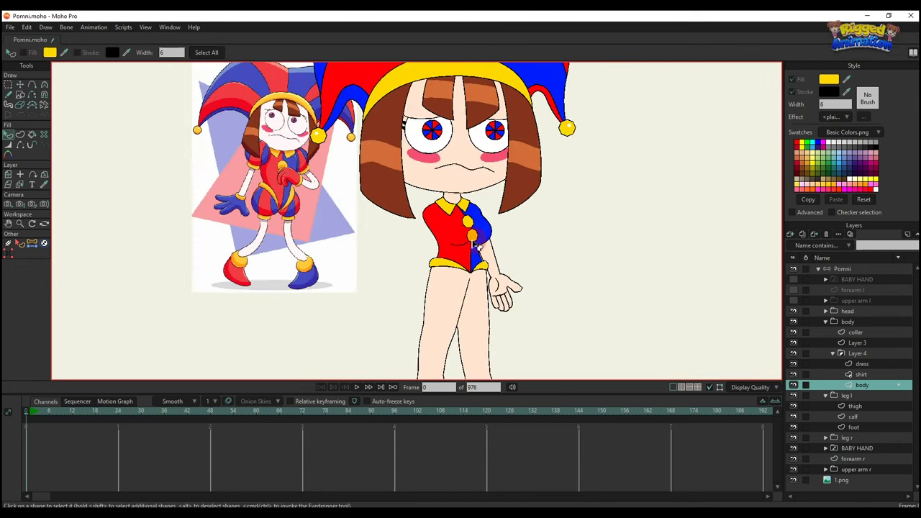
pyautogui.press('a')
pyautogui.click(478, 209)
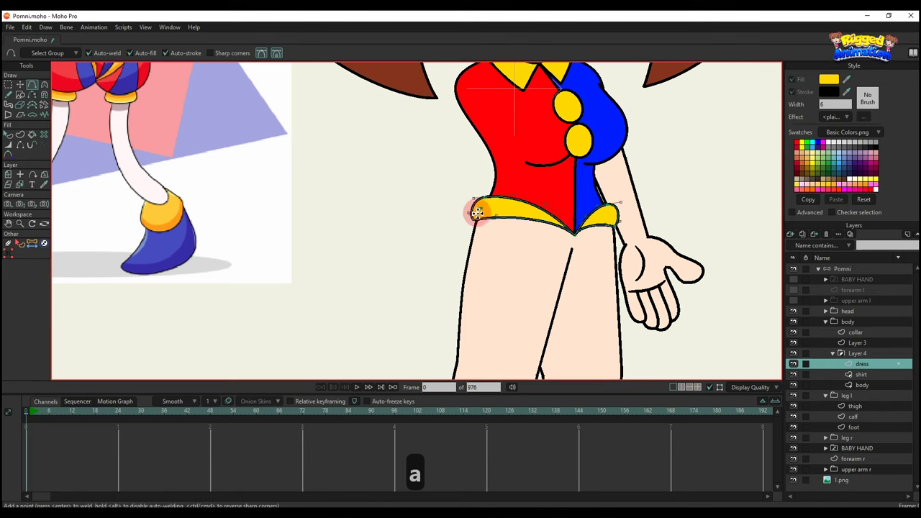
pyautogui.moveTo(478, 213); pyautogui.dragTo(61, 183)
pyautogui.scroll(5, 609, 217)
pyautogui.scroll(-8, 168, 197)
# Fill the skirt shape with the shirt's red and lower it behind the yellow waistband pieces
pyautogui.press('q')
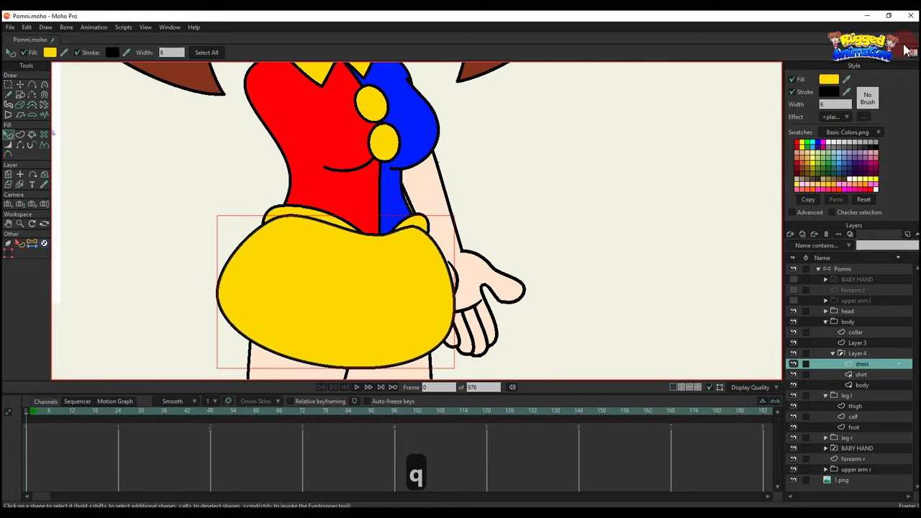
pyautogui.keyDown('ctrl'); pyautogui.click(367, 189); pyautogui.keyUp('ctrl')
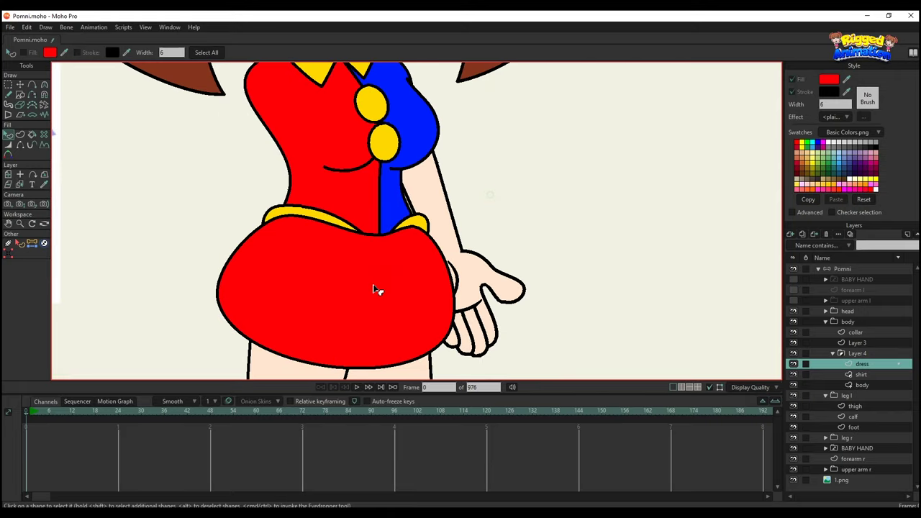
pyautogui.click(375, 291)
pyautogui.hotkey('alt', 'Down')
pyautogui.hotkey('alt', 'Down')
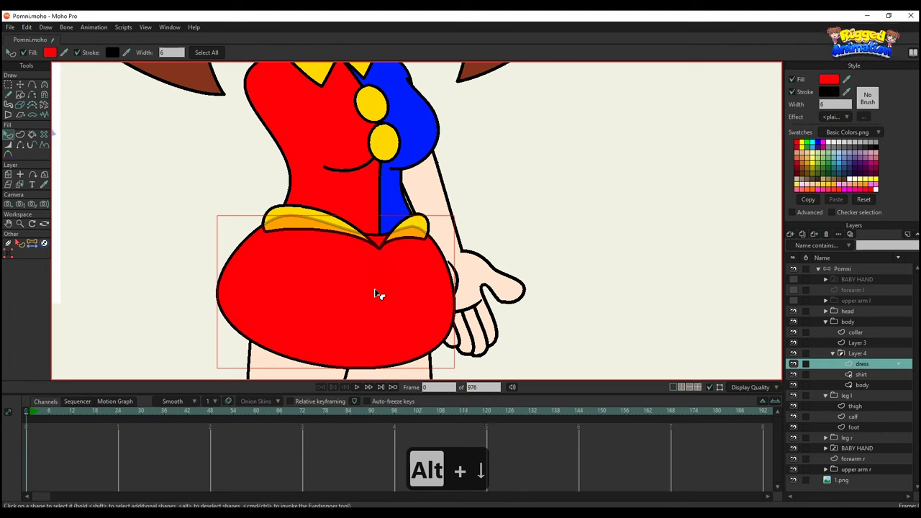
pyautogui.click(559, 197)
# Pull the skirt's upper middle point down to the waistband's V-shaped tip and adjust its handles to close the gaps beneath the waistband
pyautogui.press('t')
pyautogui.scroll(8, 413, 251)
pyautogui.press('t')
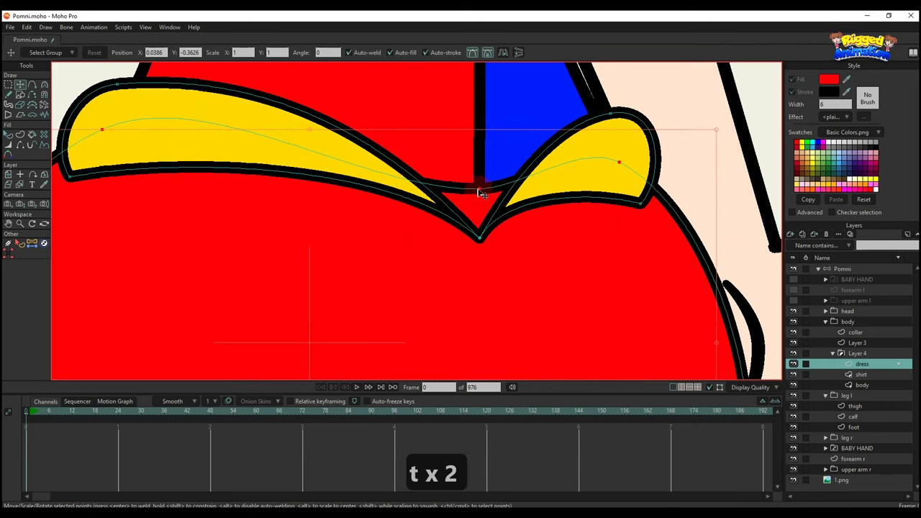
pyautogui.moveTo(479, 190); pyautogui.dragTo(487, 245)
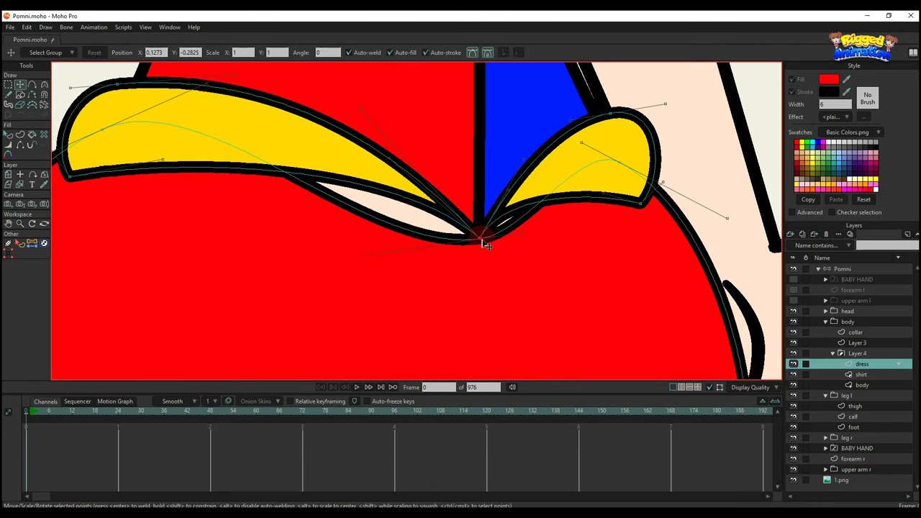
pyautogui.scroll(1, 508, 243)
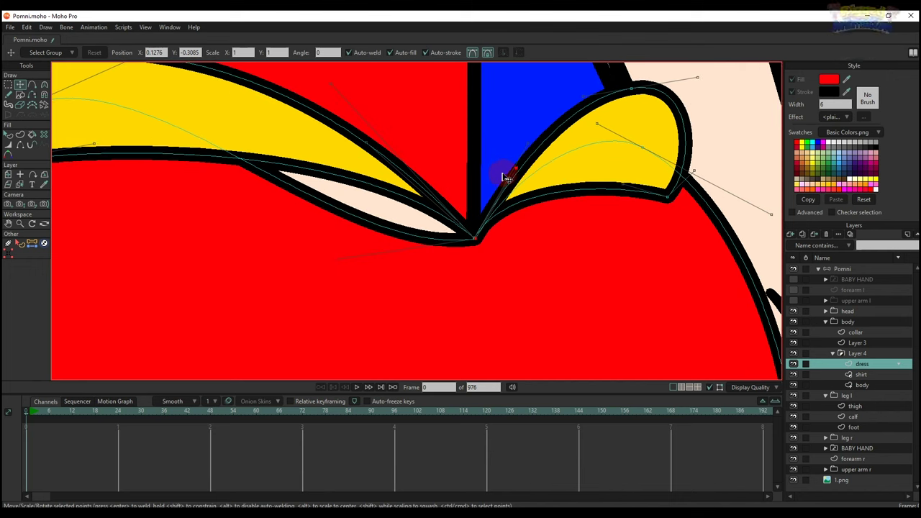
pyautogui.moveTo(326, 270); pyautogui.dragTo(401, 167)
pyautogui.scroll(-5, 390, 165)
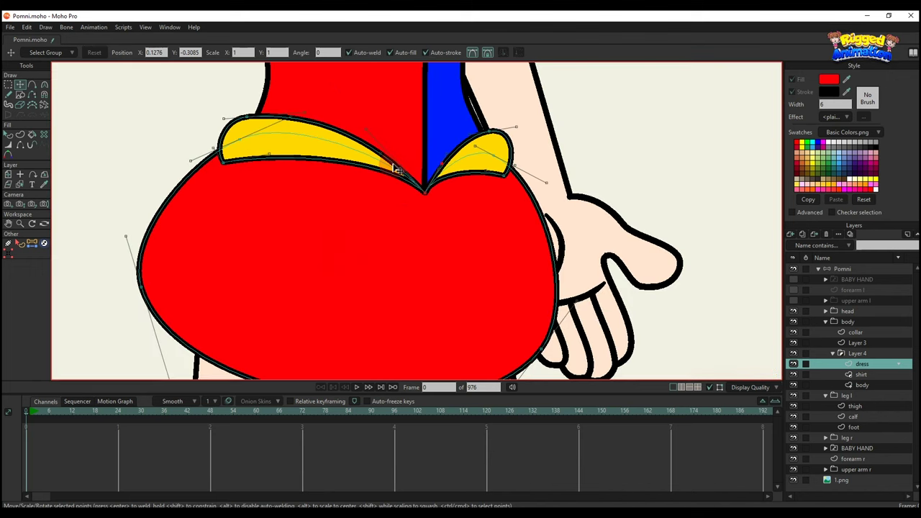
pyautogui.scroll(8, 453, 216)
pyautogui.scroll(-5, 453, 228)
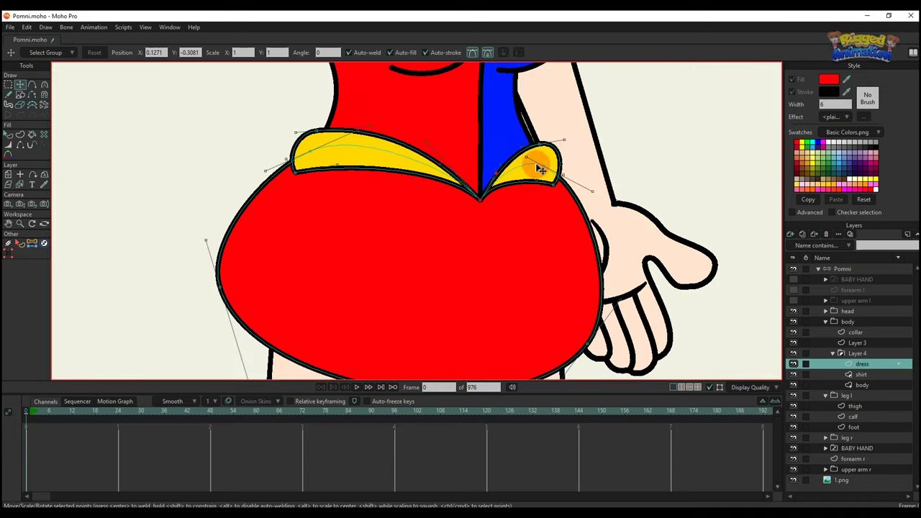
# Adjust the curve handles of the skirt's two upper corner points so its sides emerge from the waistband's outer ends
pyautogui.scroll(4, 538, 164)
pyautogui.moveTo(536, 157); pyautogui.dragTo(533, 168)
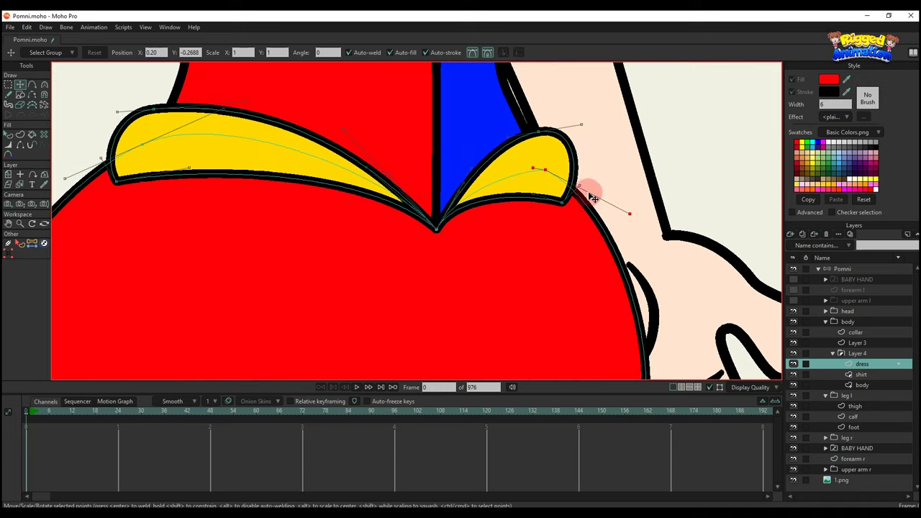
pyautogui.moveTo(606, 207); pyautogui.dragTo(566, 229)
pyautogui.scroll(-4, 568, 207)
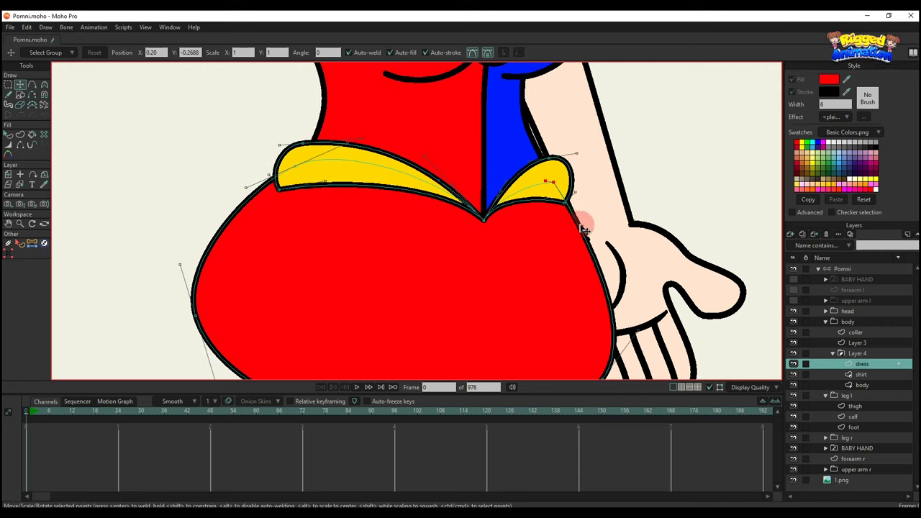
pyautogui.scroll(3, 579, 223)
pyautogui.moveTo(247, 186); pyautogui.dragTo(280, 209)
pyautogui.scroll(-3, 345, 157)
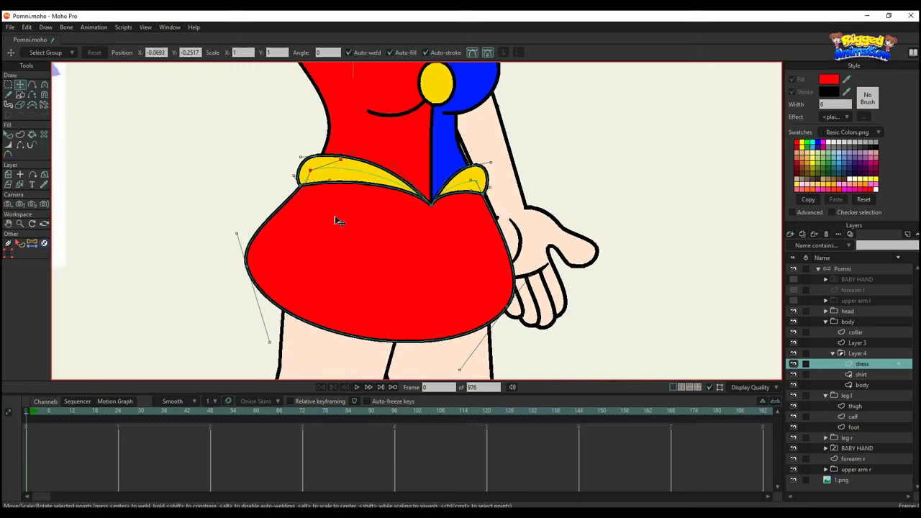
# Turn the skirt's two lower points into sharp hem corners by adjusting their curve handles, forming a short flared skirt
pyautogui.moveTo(243, 280); pyautogui.dragTo(288, 233)
pyautogui.moveTo(440, 321); pyautogui.dragTo(428, 289)
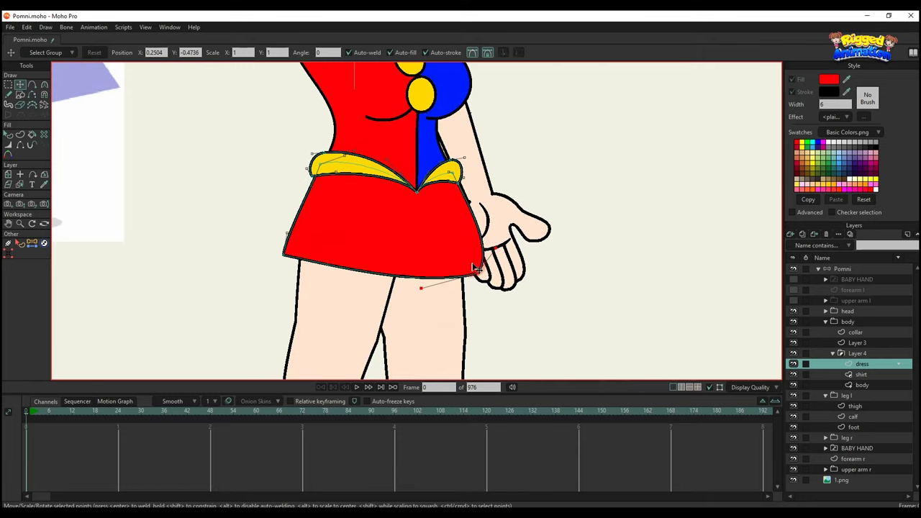
pyautogui.scroll(3, 476, 271)
pyautogui.moveTo(485, 249); pyautogui.dragTo(478, 269)
pyautogui.moveTo(382, 293); pyautogui.dragTo(373, 303)
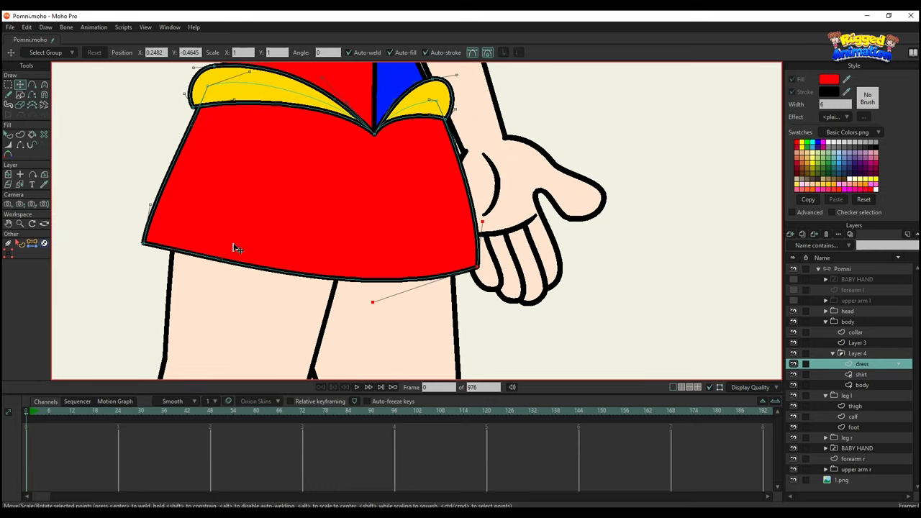
# Round the hem with the lower corners' handles and move the hand-side corner outward and slightly up
pyautogui.moveTo(145, 244); pyautogui.dragTo(179, 280)
pyautogui.moveTo(354, 303); pyautogui.dragTo(394, 293)
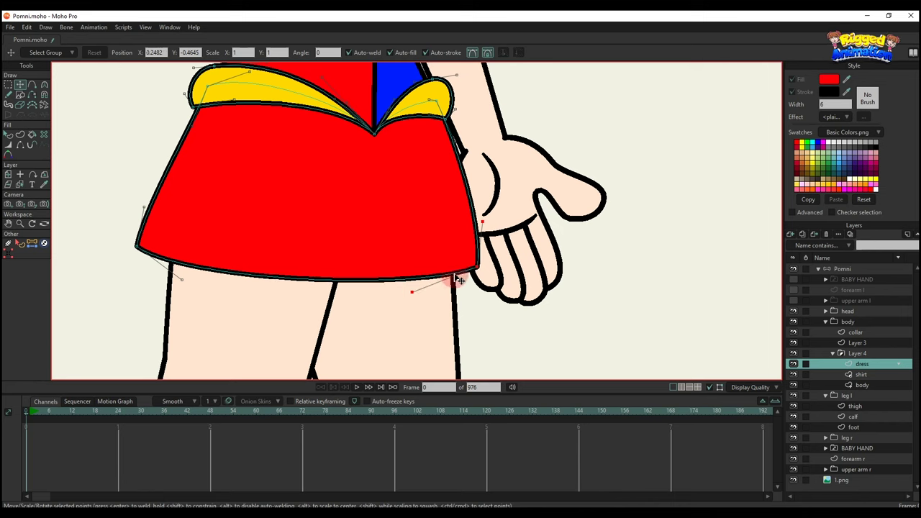
pyautogui.moveTo(476, 271); pyautogui.dragTo(493, 210)
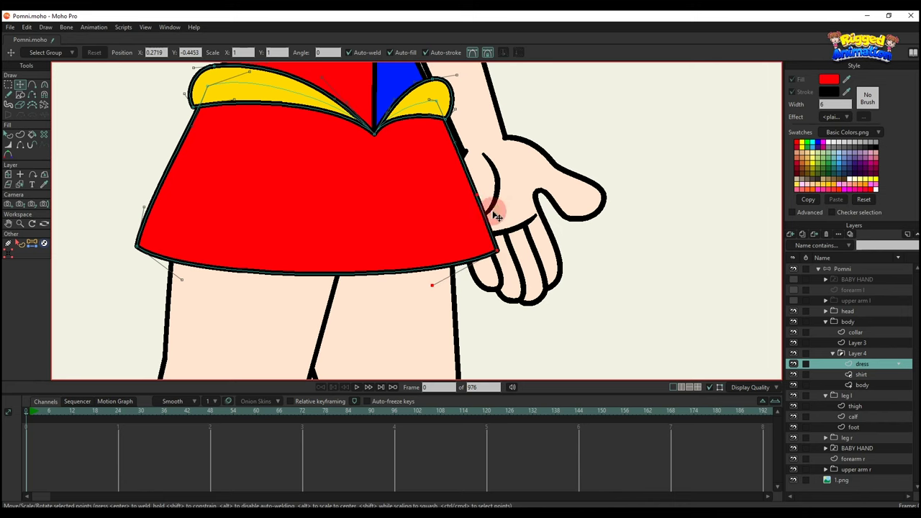
pyautogui.moveTo(418, 313); pyautogui.dragTo(407, 336)
pyautogui.scroll(-3, 403, 298)
pyautogui.press('q')
pyautogui.press('t')
pyautogui.scroll(2, 323, 295)
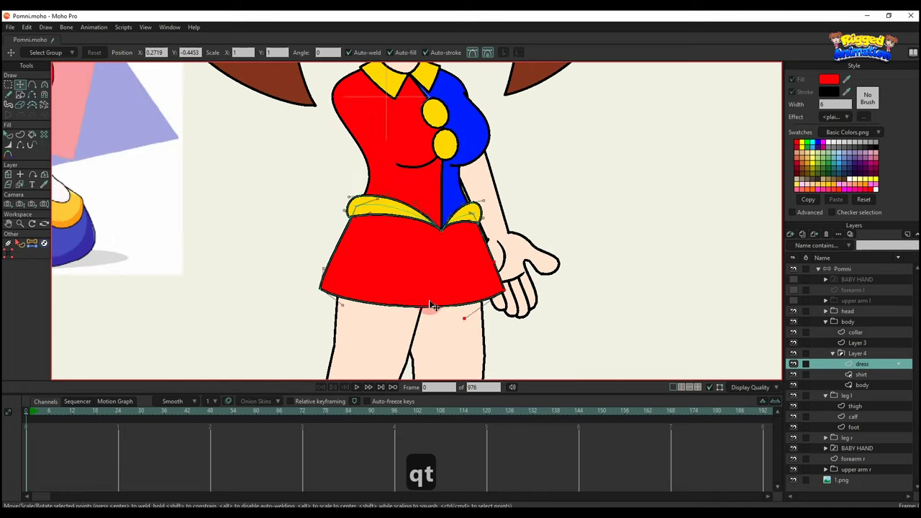
# Move the skirt's lower corner on the side away from the hand outward and adjust its handles to widen the flare
pyautogui.moveTo(286, 290); pyautogui.dragTo(263, 280)
pyautogui.moveTo(276, 320); pyautogui.dragTo(278, 325)
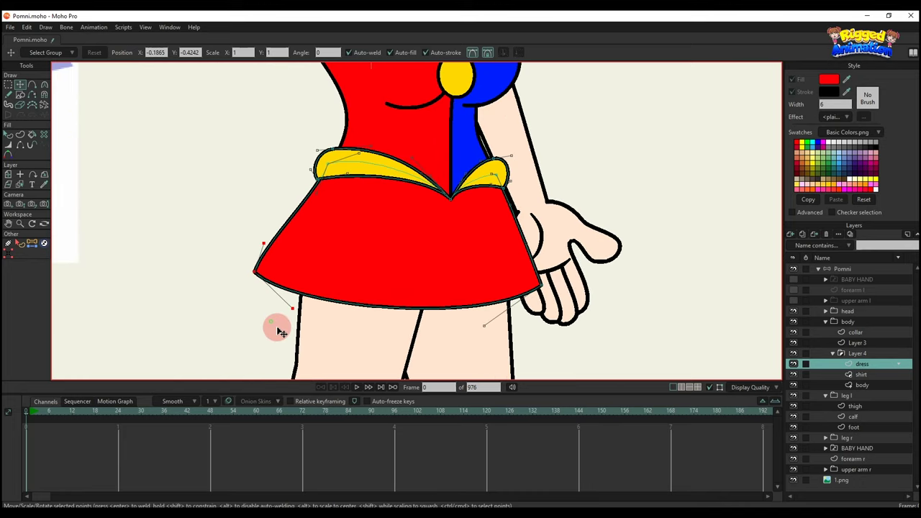
pyautogui.click(267, 235)
pyautogui.moveTo(277, 241); pyautogui.dragTo(272, 238)
pyautogui.moveTo(284, 301); pyautogui.dragTo(286, 306)
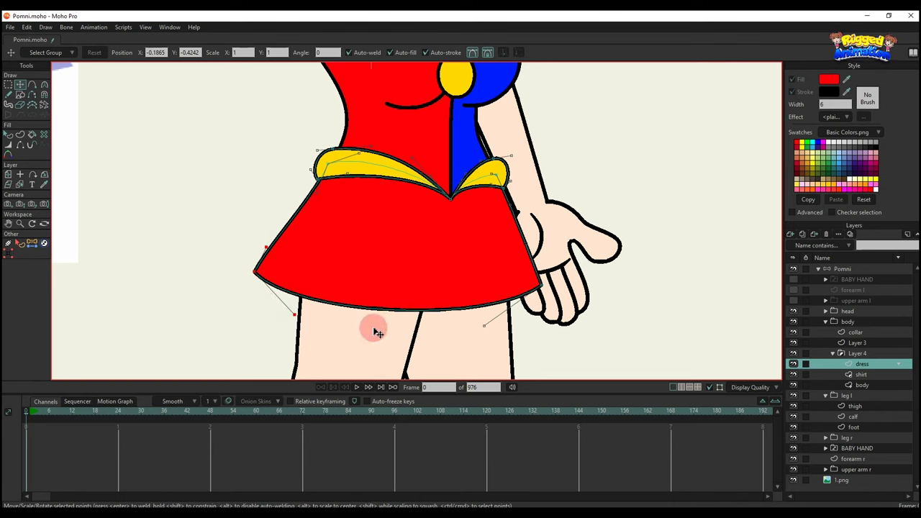
# Widen the hand-side hem corner and adjust its handles to straighten the skirt's side and balance the hem's curve
pyautogui.moveTo(503, 333); pyautogui.dragTo(510, 341)
pyautogui.scroll(2, 526, 271)
pyautogui.moveTo(550, 286); pyautogui.dragTo(579, 280)
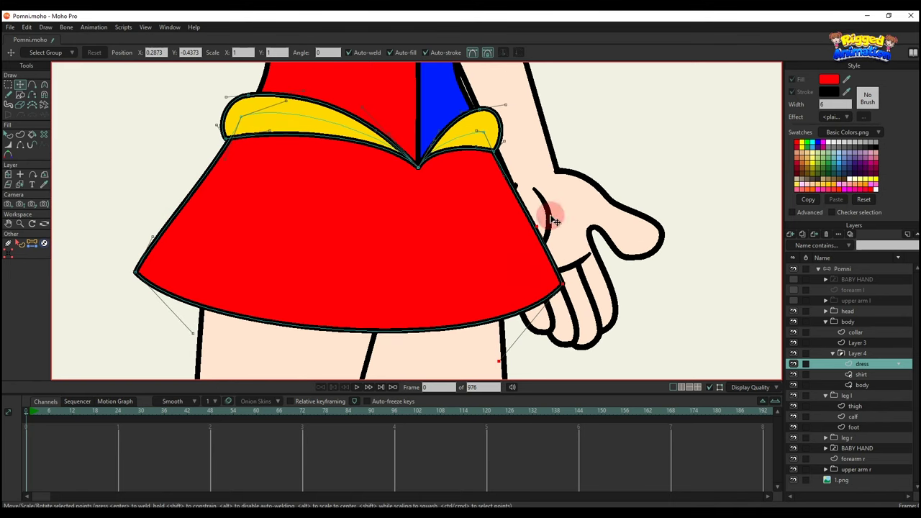
pyautogui.moveTo(551, 215); pyautogui.dragTo(541, 213)
pyautogui.scroll(-2, 506, 189)
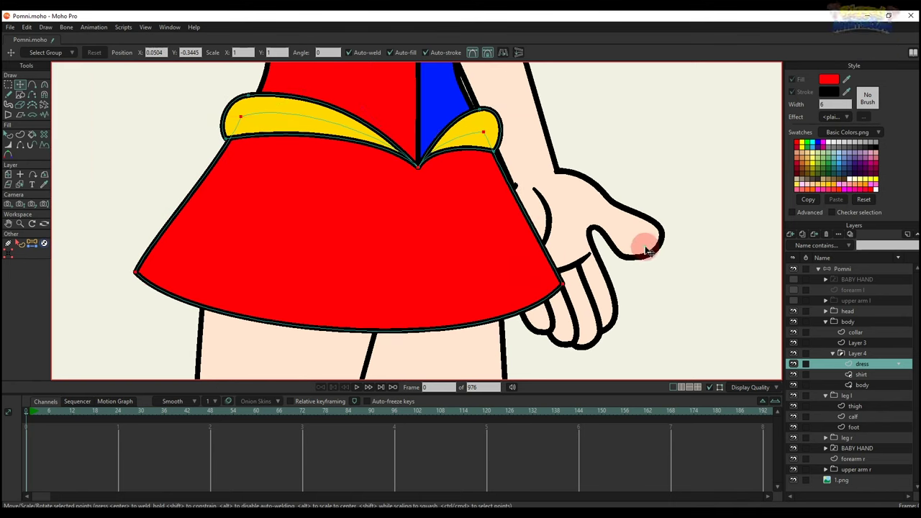
pyautogui.press('q')
pyautogui.scroll(-4, 468, 263)
pyautogui.scroll(4, 463, 282)
# Add a middle fold line to the skirt running from the waistband's V-shaped tip down to the hem
pyautogui.press('a')
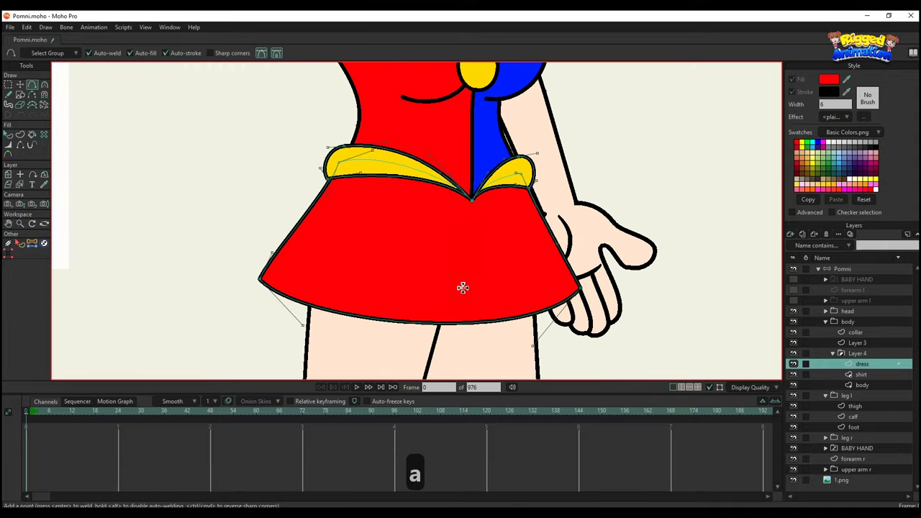
pyautogui.scroll(8, 474, 204)
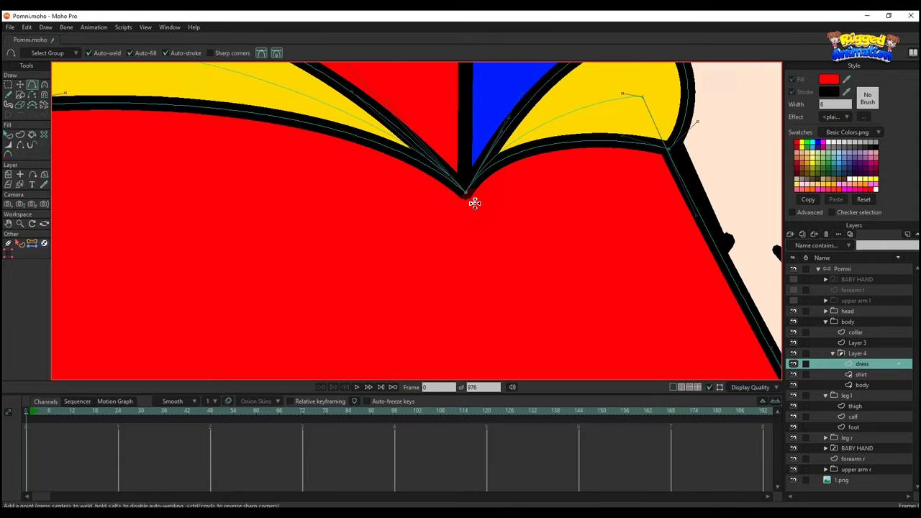
pyautogui.press('t')
pyautogui.click(461, 191)
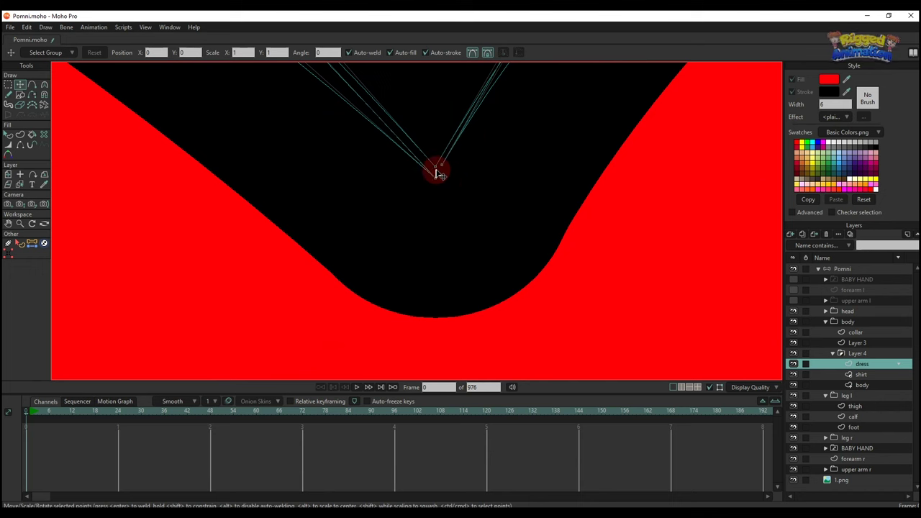
pyautogui.press('a')
pyautogui.moveTo(436, 173); pyautogui.dragTo(424, 304)
pyautogui.scroll(-3, 419, 300)
pyautogui.scroll(-2, 505, 143)
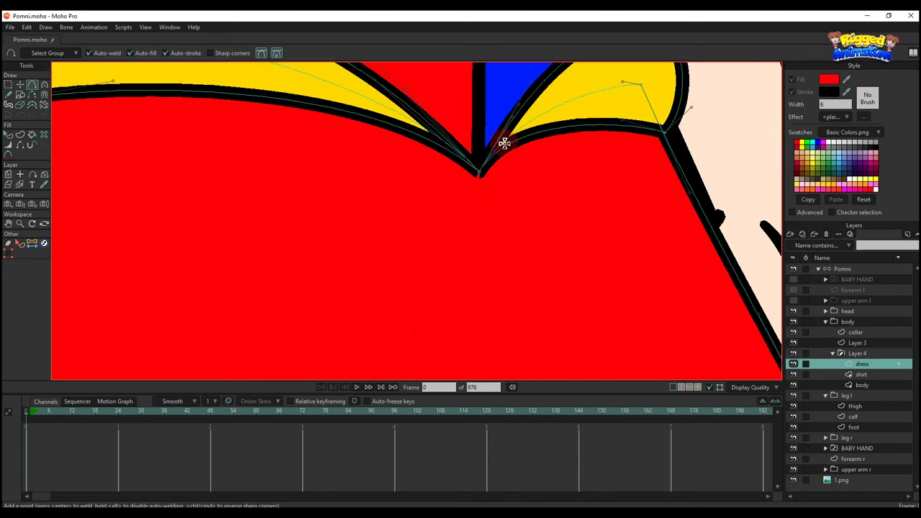
pyautogui.scroll(4, 479, 171)
pyautogui.press('t')
pyautogui.scroll(-4, 495, 308)
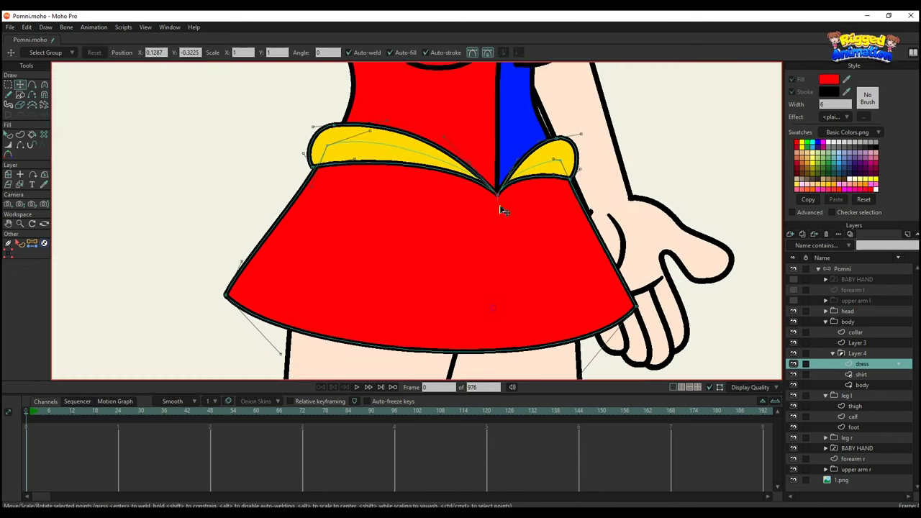
pyautogui.moveTo(499, 208); pyautogui.dragTo(503, 349)
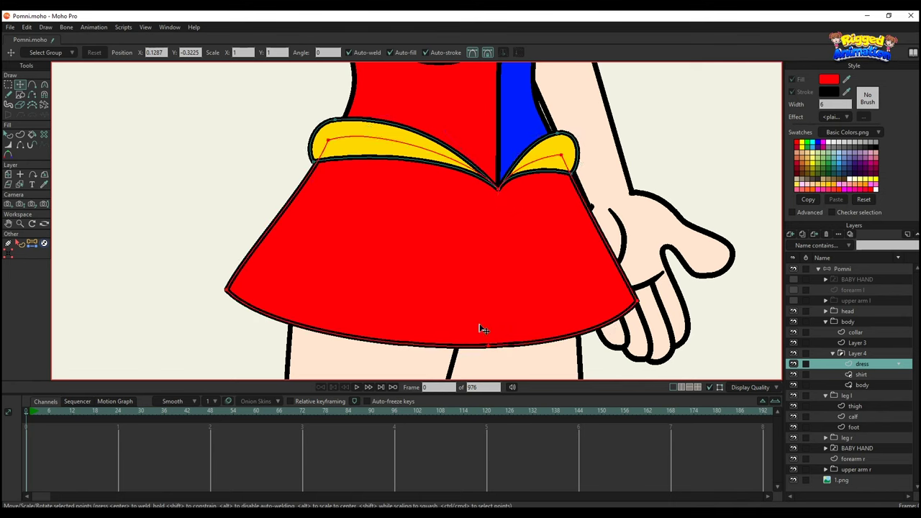
# Add one fold line on each side of the middle one, each running from inside the waistband to the hem
pyautogui.press('a')
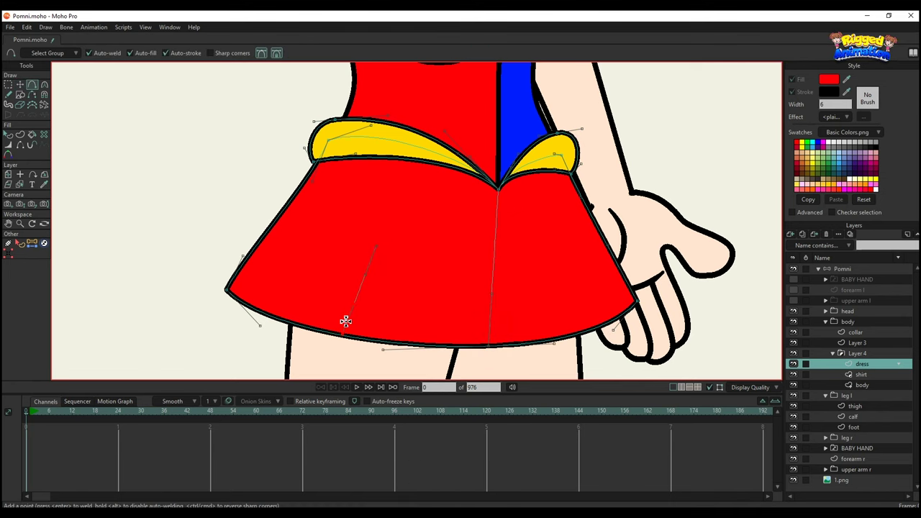
pyautogui.moveTo(346, 322); pyautogui.dragTo(343, 334)
pyautogui.press('t')
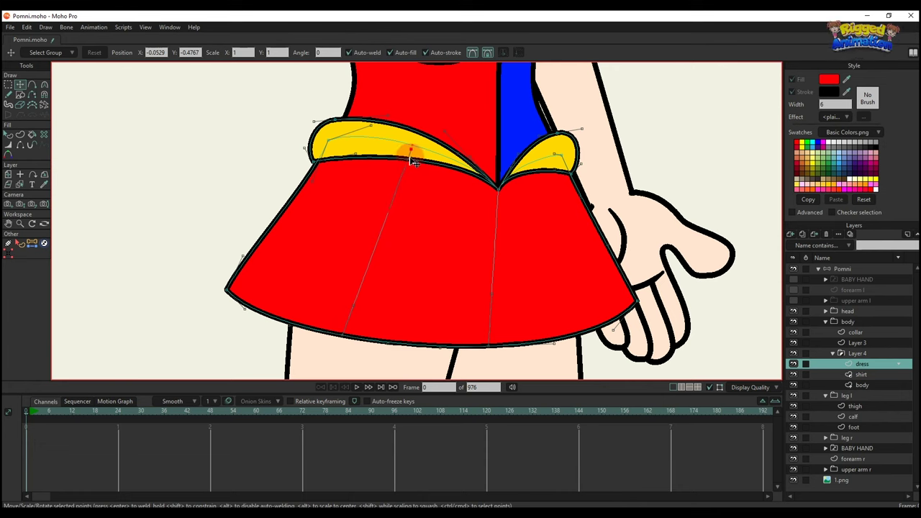
pyautogui.press('a')
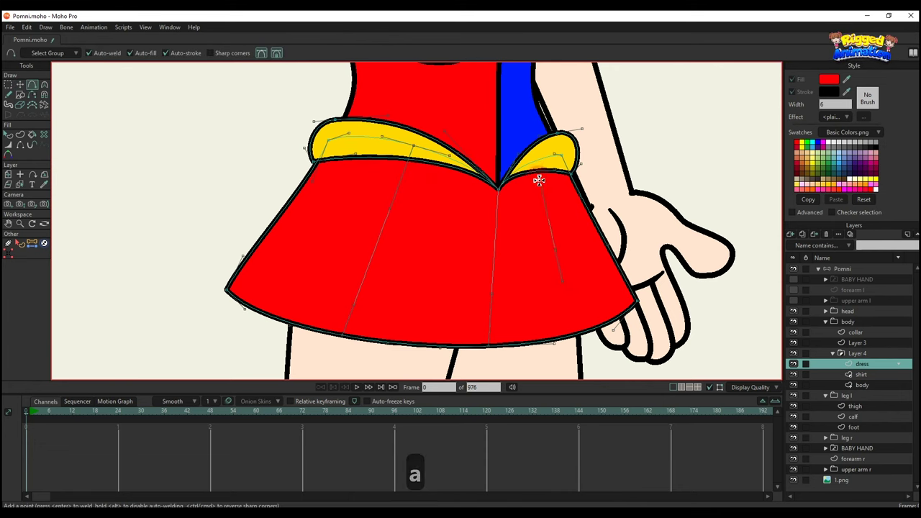
pyautogui.moveTo(538, 181); pyautogui.dragTo(529, 165)
pyautogui.press('t')
pyautogui.moveTo(563, 284); pyautogui.dragTo(577, 338)
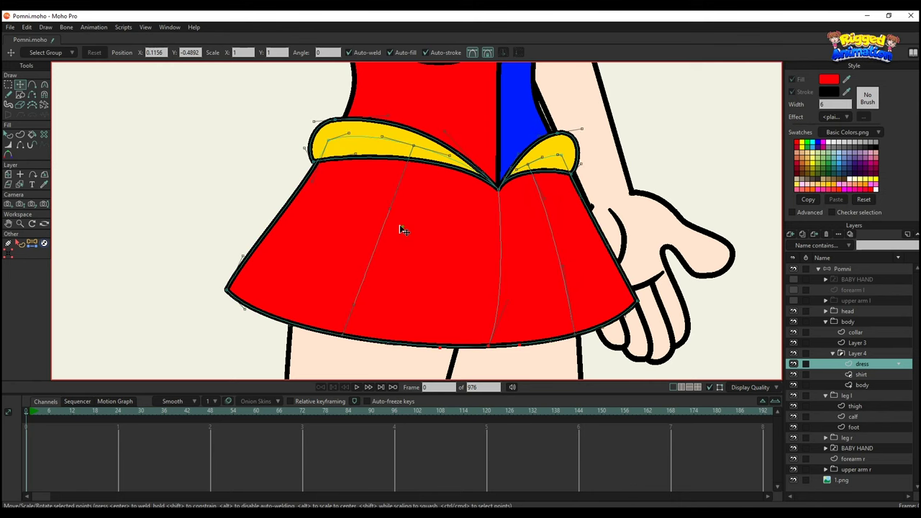
# Adjust the curve handles of the skirt's upper corner on the side away from the hand to smooth that side edge
pyautogui.scroll(-2, 337, 237)
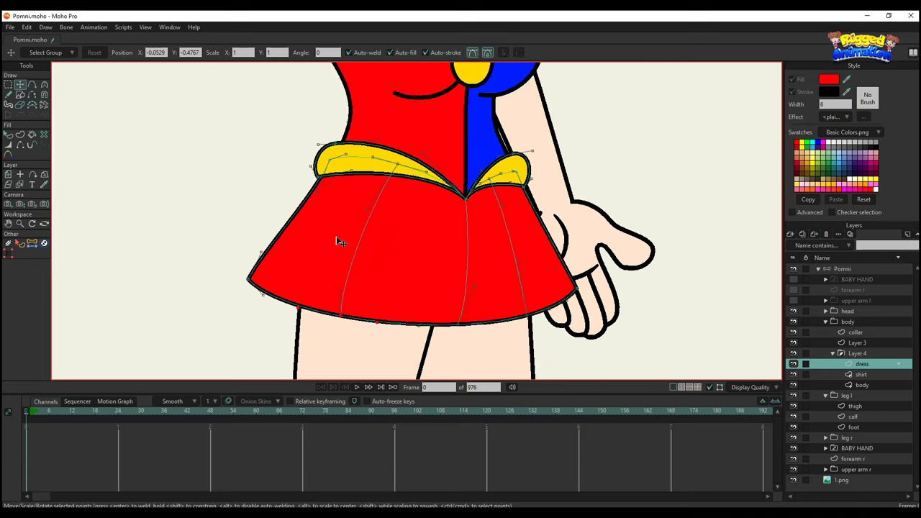
pyautogui.moveTo(336, 214); pyautogui.dragTo(378, 184)
pyautogui.scroll(2, 371, 234)
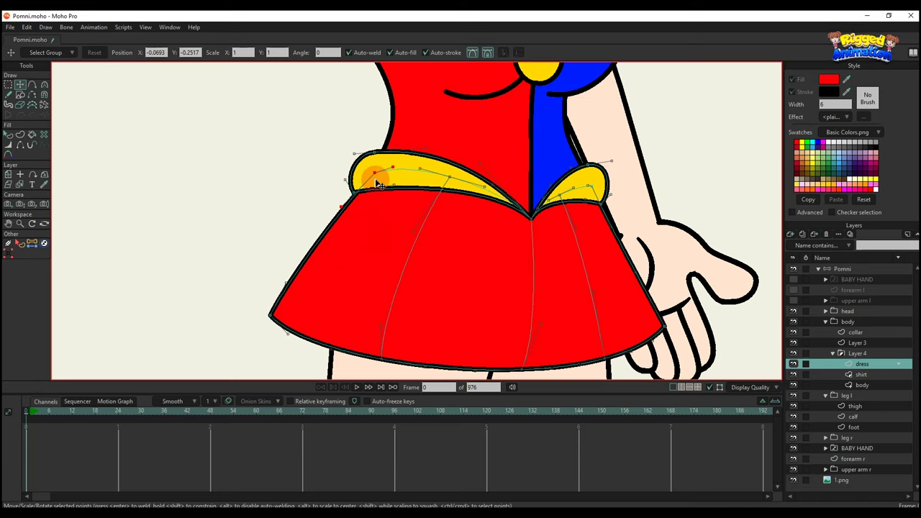
pyautogui.scroll(-2, 353, 215)
pyautogui.scroll(1, 338, 241)
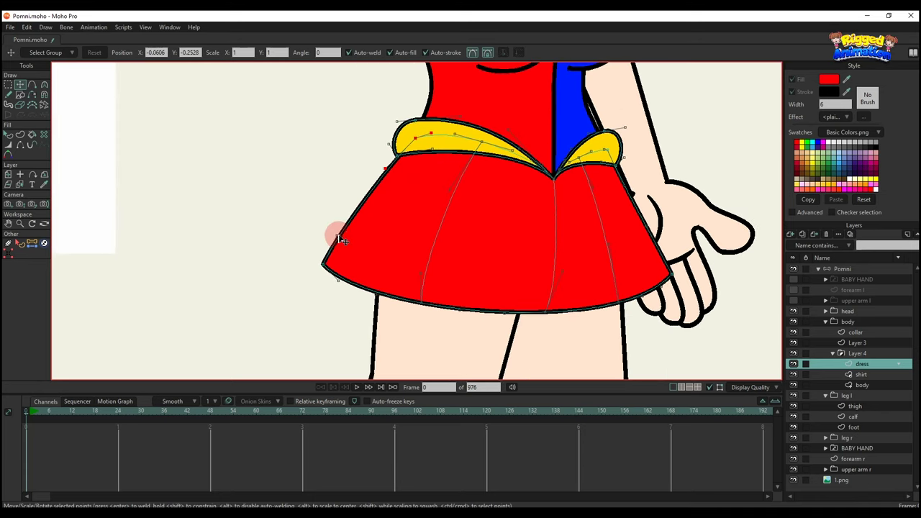
pyautogui.scroll(-2, 343, 240)
pyautogui.scroll(3, 508, 247)
# Pull the curve handle of the skirt's hand-side upper corner outward so that side edge bows out
pyautogui.moveTo(441, 185); pyautogui.dragTo(460, 186)
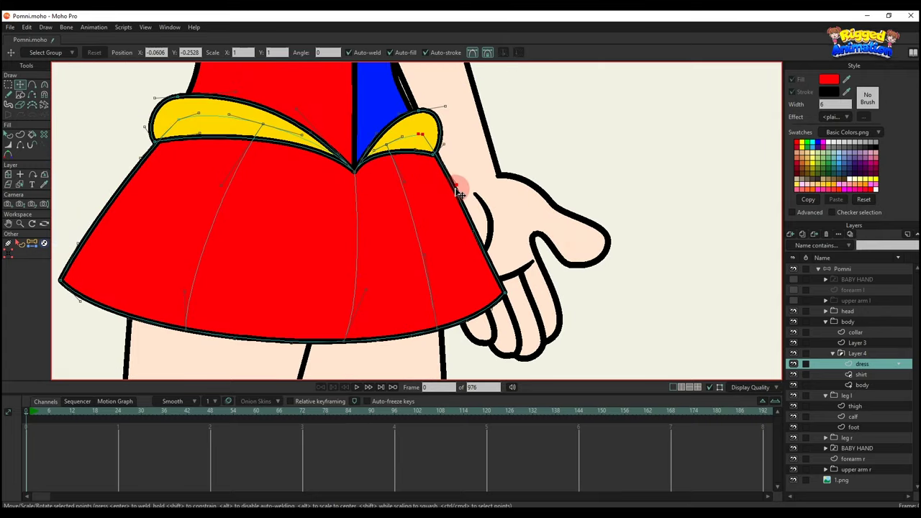
pyautogui.moveTo(428, 137); pyautogui.dragTo(417, 137)
pyautogui.moveTo(457, 186); pyautogui.dragTo(468, 186)
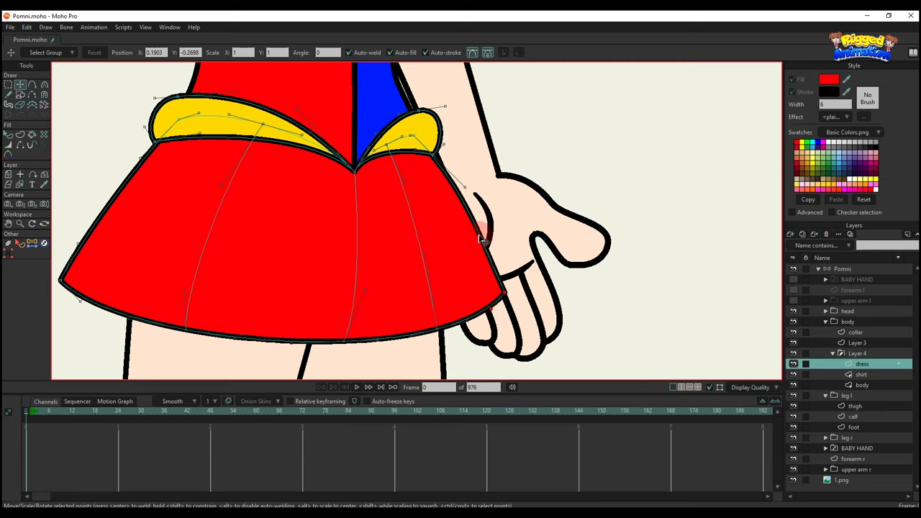
# Create a blue-filled, black-outlined shape from the skirt's outer panel on the side away from the hand
pyautogui.press('q')
pyautogui.scroll(-3, 456, 240)
pyautogui.press('g')
pyautogui.scroll(2, 453, 247)
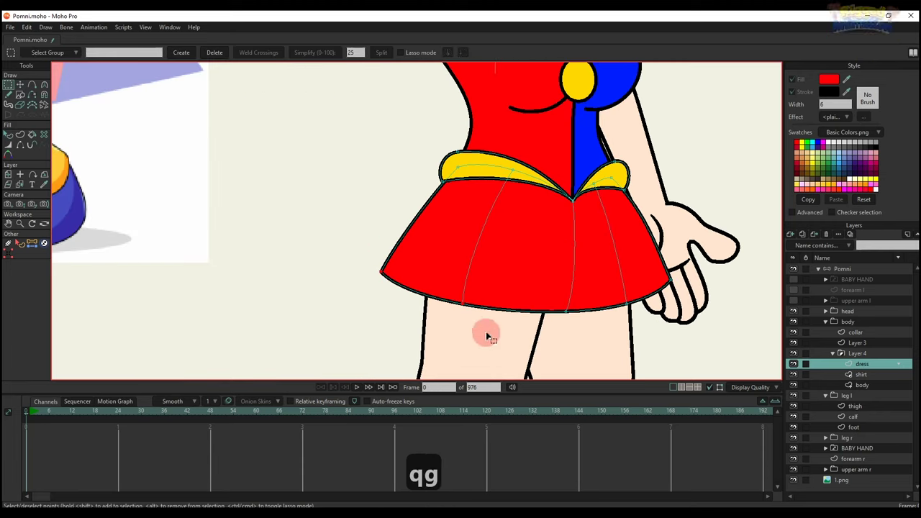
pyautogui.click(448, 166)
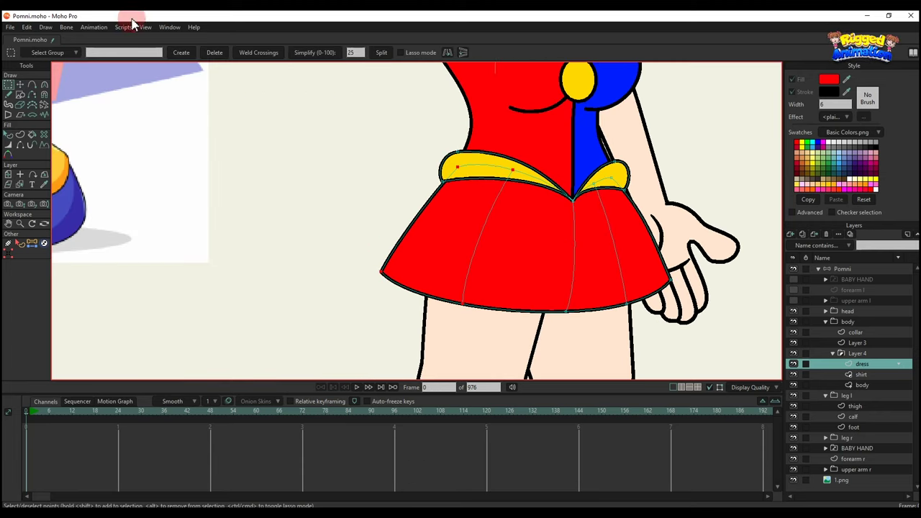
pyautogui.click(20, 135)
pyautogui.click(107, 52)
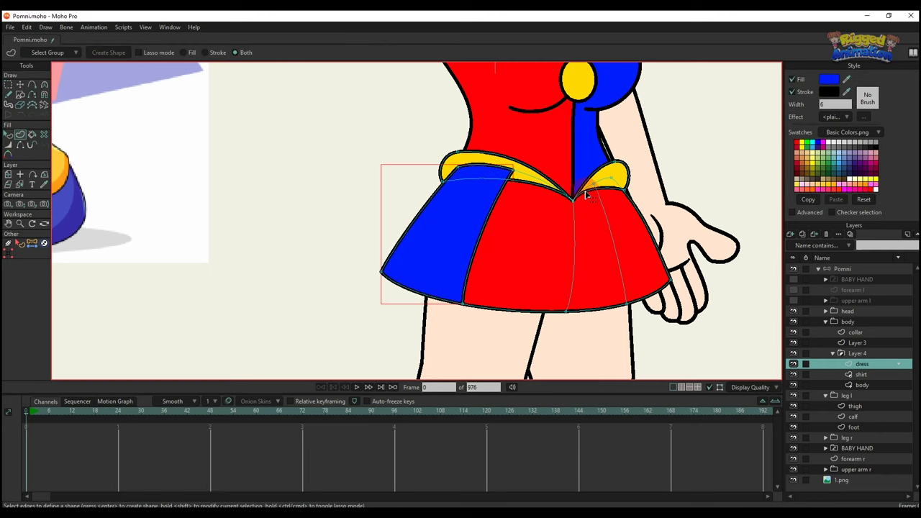
# Create a blue-filled, black-outlined shape from the skirt panel between the middle fold and the hand-side fold
pyautogui.press('g')
pyautogui.scroll(3, 574, 200)
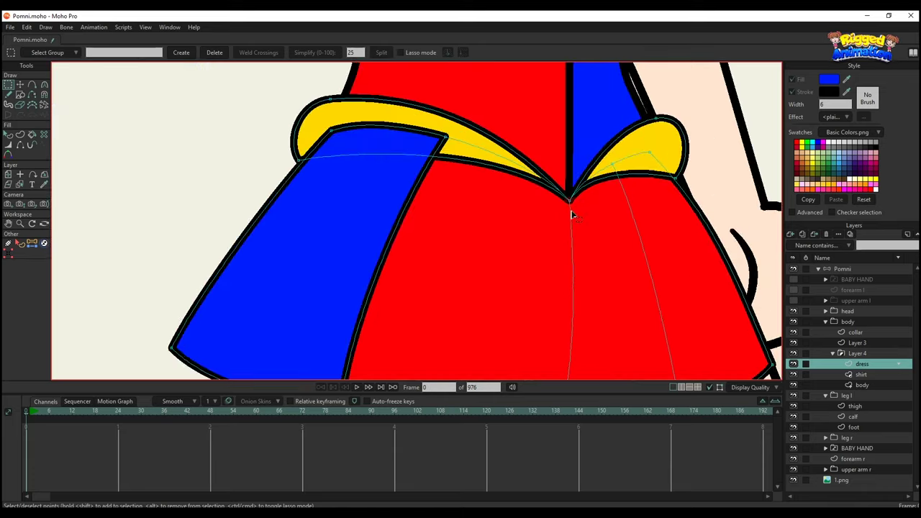
pyautogui.scroll(-4, 571, 224)
pyautogui.scroll(1, 582, 249)
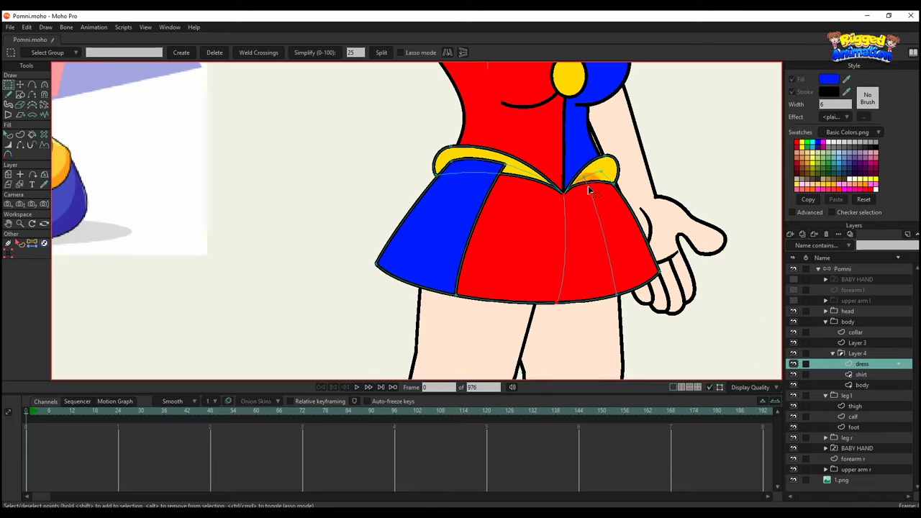
pyautogui.click(21, 134)
pyautogui.click(115, 55)
# Raise both yellow waistband shapes in the stacking order so they cover the tops of the blue skirt panels
pyautogui.press('q')
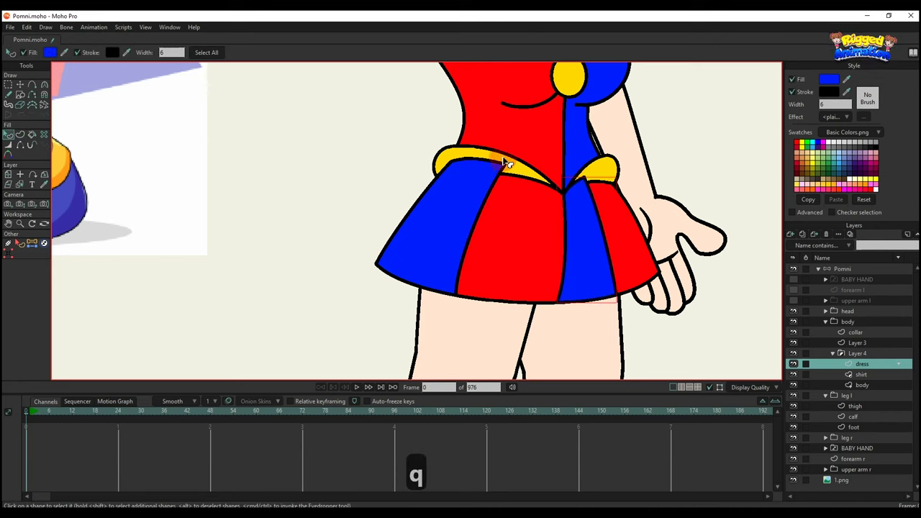
pyautogui.click(503, 161)
pyautogui.hotkey('alt', 'Up')
pyautogui.hotkey('alt', 'Up')
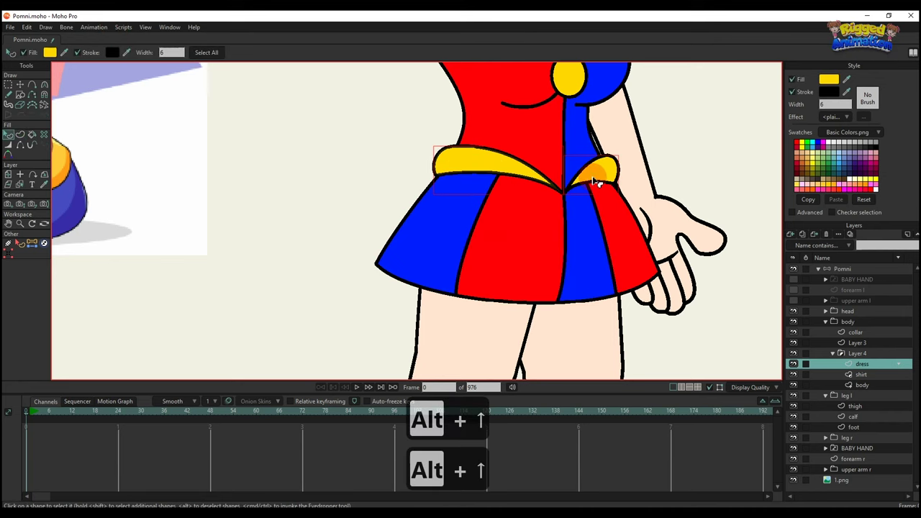
pyautogui.click(739, 157)
pyautogui.scroll(-6, 646, 213)
pyautogui.moveTo(608, 229); pyautogui.dragTo(441, 308)
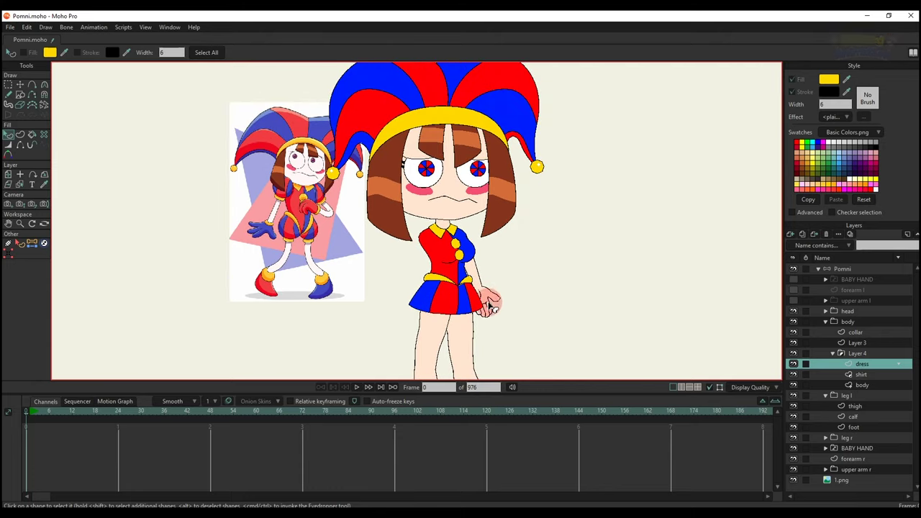
pyautogui.scroll(8, 437, 309)
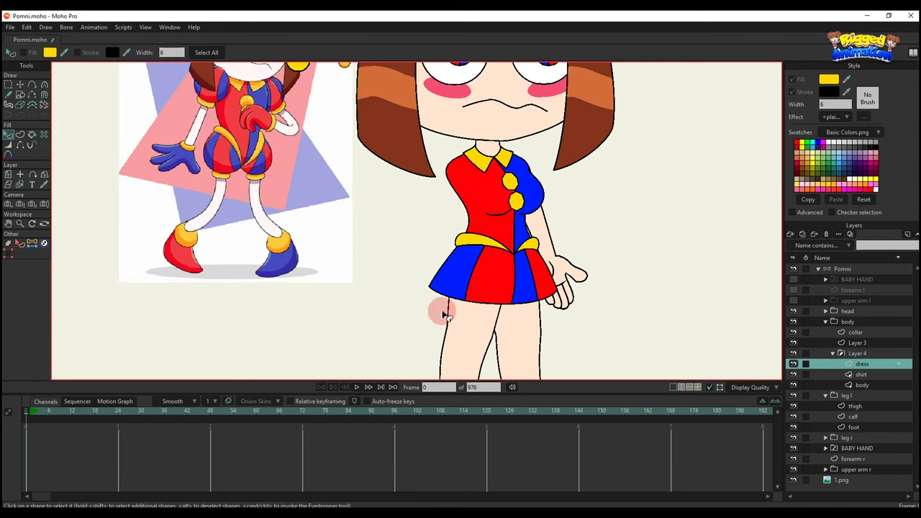
# Create an unfilled stroke shape along the skirt's hem points with a width of 27 and a yellow stroke color
pyautogui.press('a')
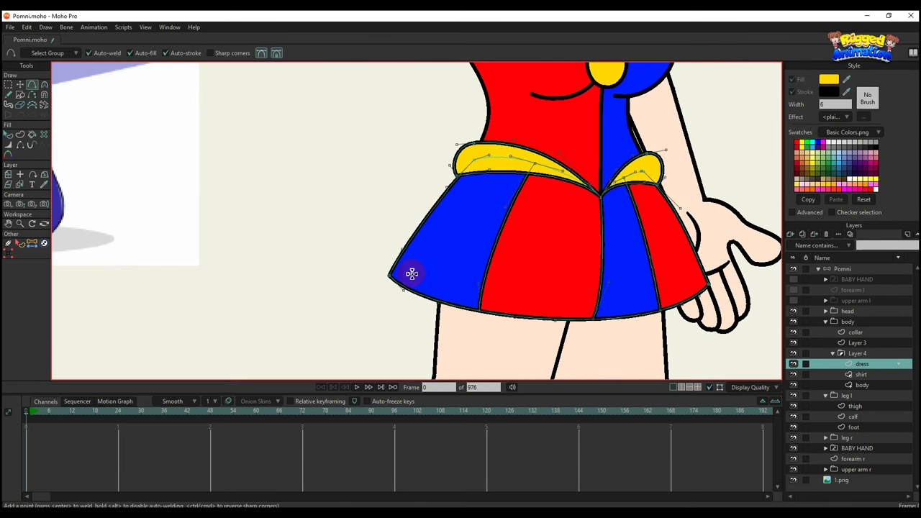
pyautogui.press('g')
pyautogui.moveTo(370, 266); pyautogui.dragTo(626, 325)
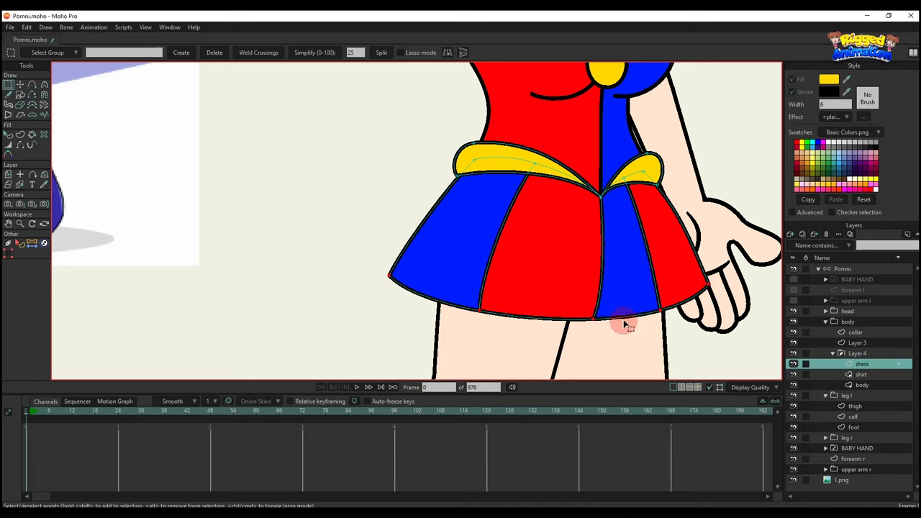
pyautogui.scroll(-6, 626, 326)
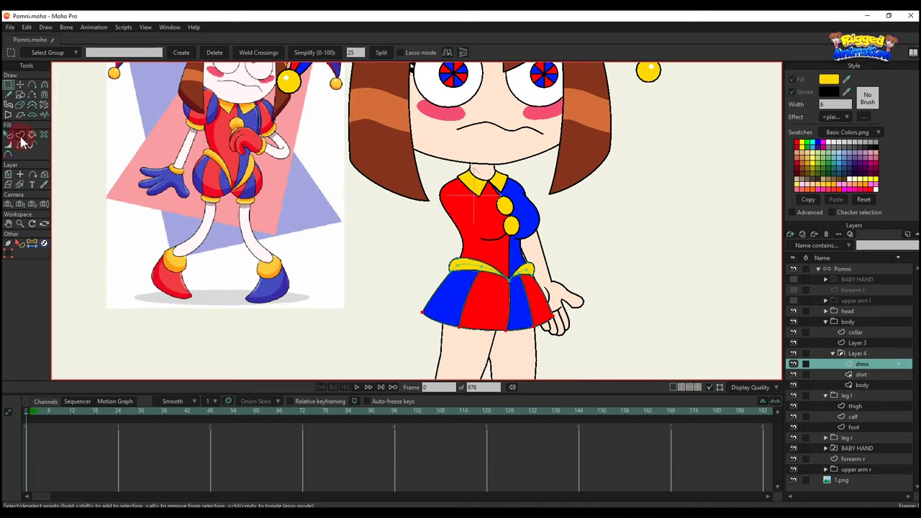
pyautogui.click(20, 136)
pyautogui.click(108, 53)
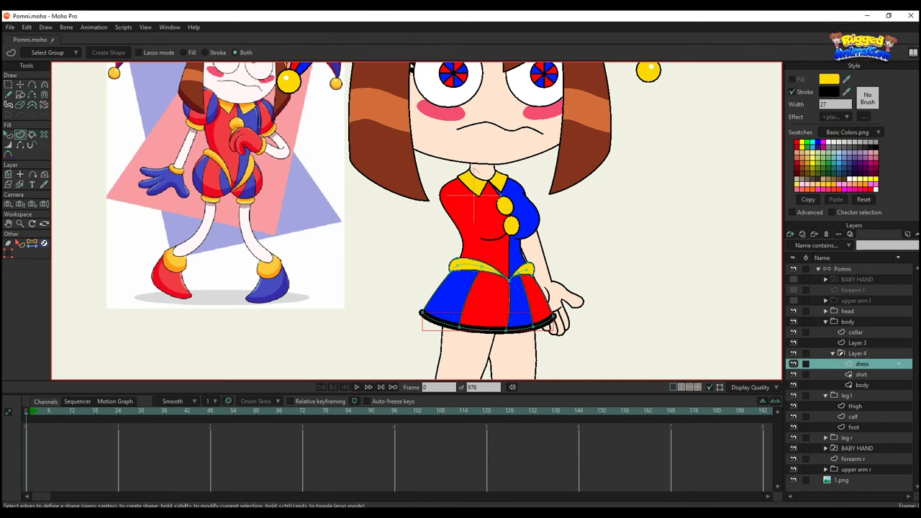
pyautogui.click(517, 353)
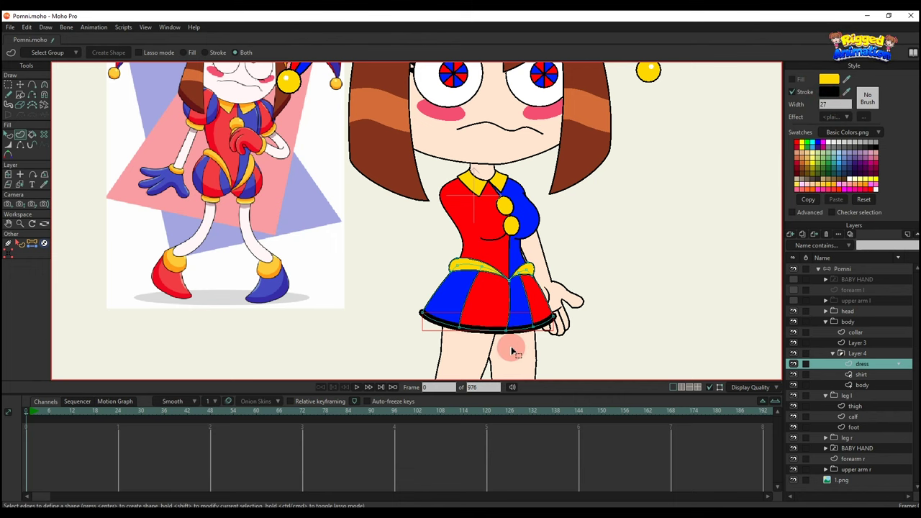
pyautogui.scroll(2, 512, 351)
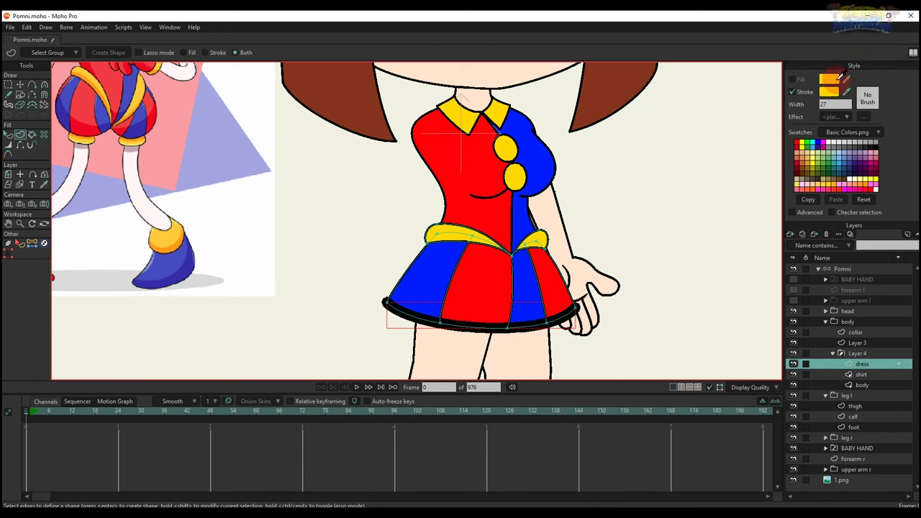
pyautogui.press('q')
pyautogui.scroll(-3, 460, 308)
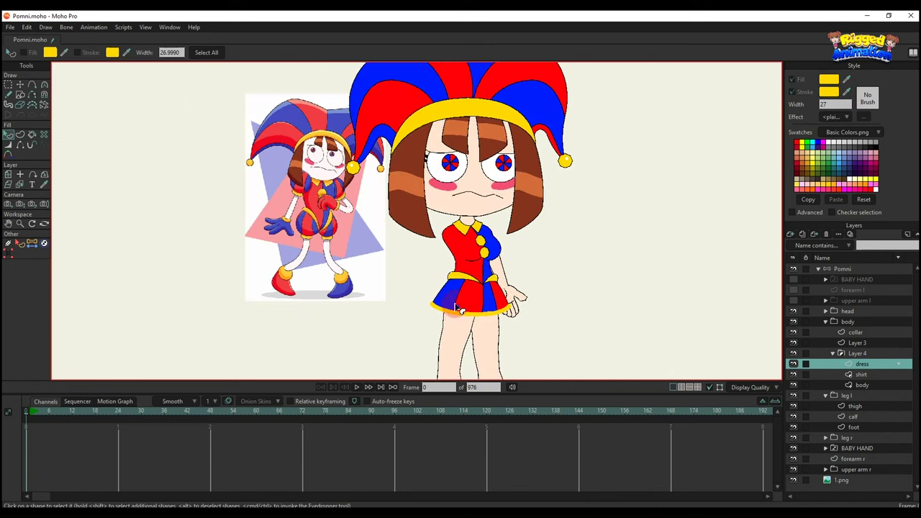
# Set the yellow hem stroke's width to 42
pyautogui.scroll(2, 456, 308)
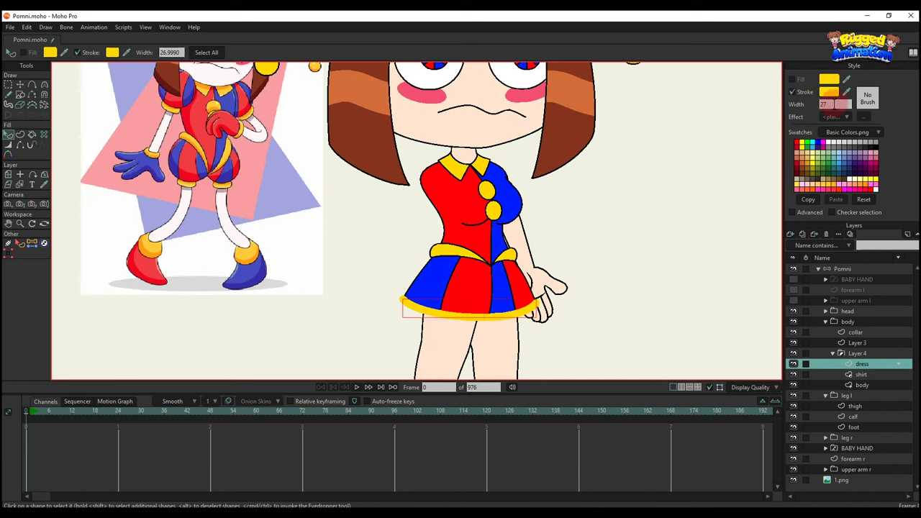
pyautogui.scroll(2, 529, 320)
pyautogui.doubleClick(838, 104)
pyautogui.write('42')
pyautogui.press('Return')
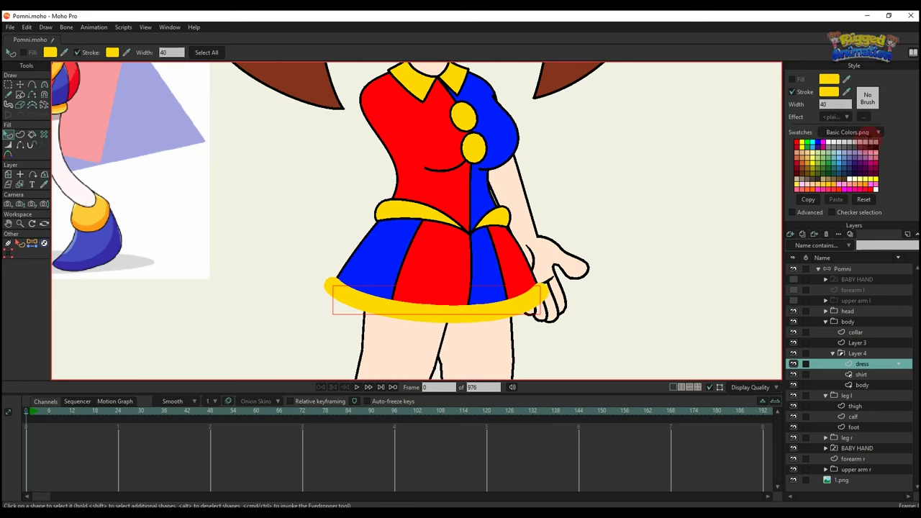
# Send the yellow hem stroke behind all the skirt panels and widen it to 58
pyautogui.hotkey('alt', 'Down')
pyautogui.hotkey('alt', 'Down')
pyautogui.hotkey('alt', 'Down')
pyautogui.hotkey('alt', 'Down')
pyautogui.hotkey('alt', 'Down')
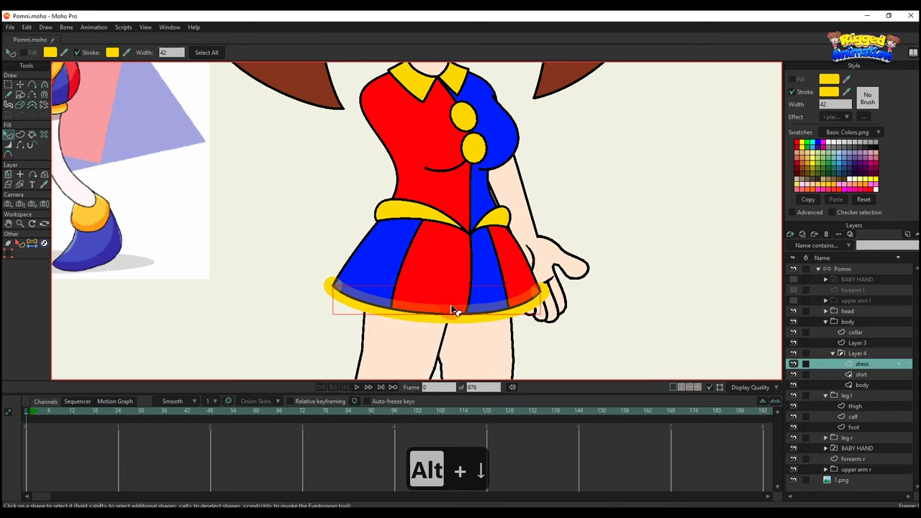
pyautogui.scroll(2, 458, 313)
pyautogui.moveTo(831, 104); pyautogui.dragTo(898, 178)
pyautogui.scroll(-2, 491, 350)
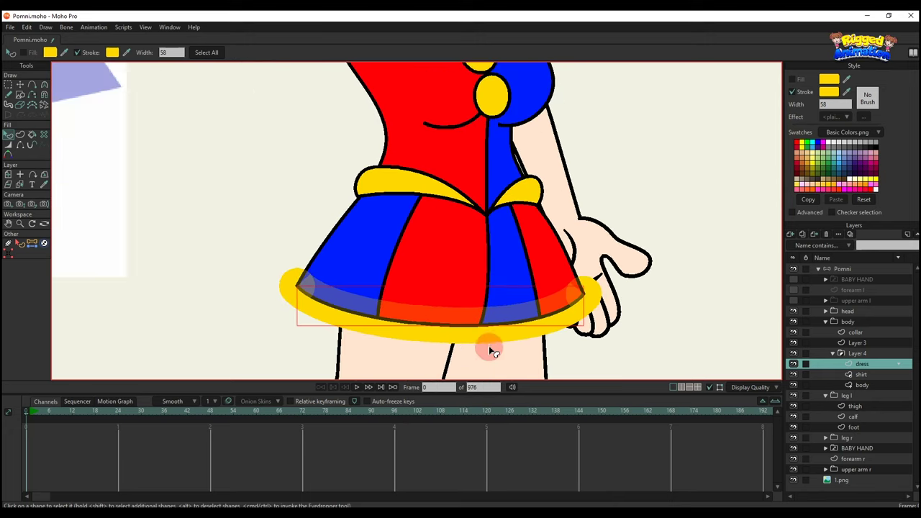
# Duplicate the skirt's hem points in place and create a second unfilled stroke shape from the copy
pyautogui.scroll(2, 490, 340)
pyautogui.press('v')
pyautogui.press('g')
pyautogui.moveTo(243, 267); pyautogui.dragTo(612, 329)
pyautogui.hotkey('ctrl', 'c')
pyautogui.hotkey('ctrl', 'v')
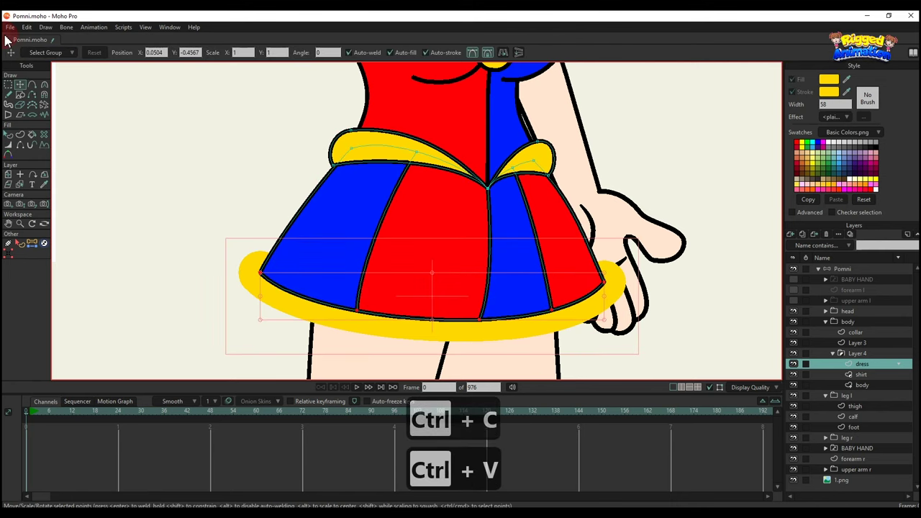
pyautogui.click(21, 135)
pyautogui.click(106, 55)
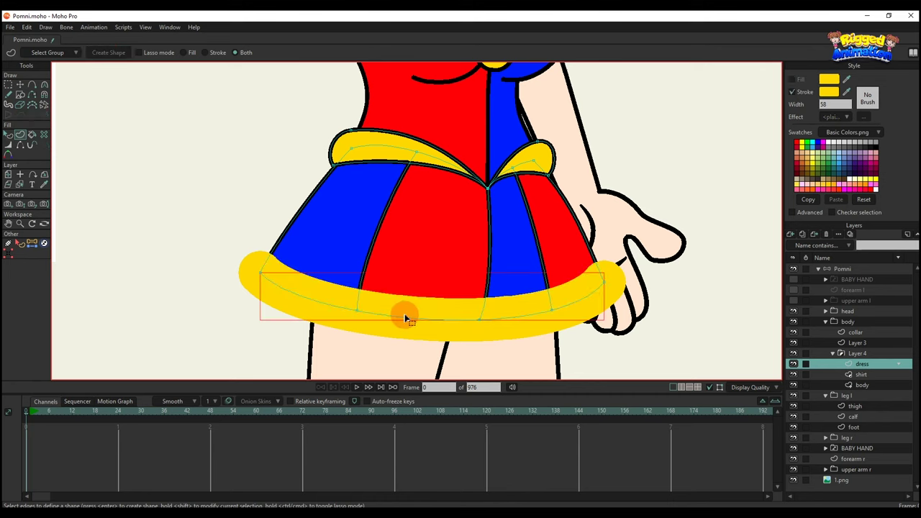
# Color the duplicated hem stroke black and set its width to 65
pyautogui.press('q')
pyautogui.click(829, 93)
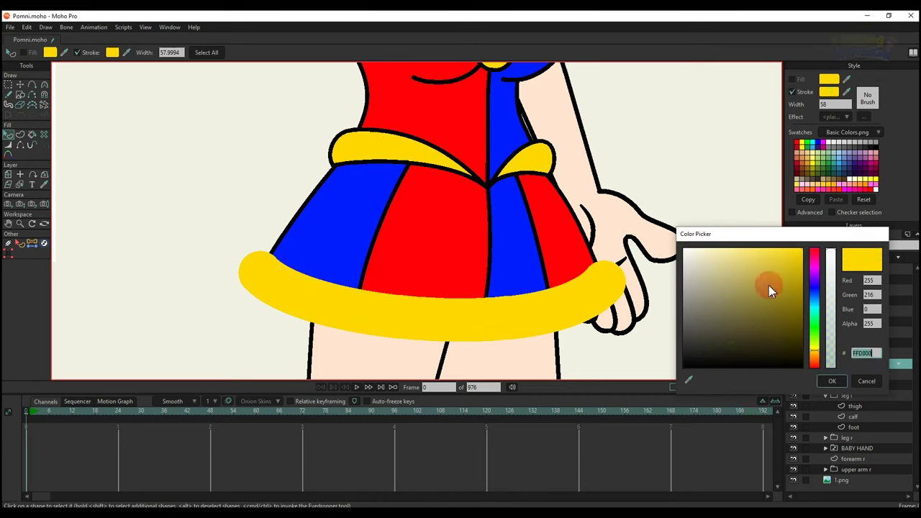
pyautogui.moveTo(768, 285); pyautogui.dragTo(780, 407)
pyautogui.click(832, 383)
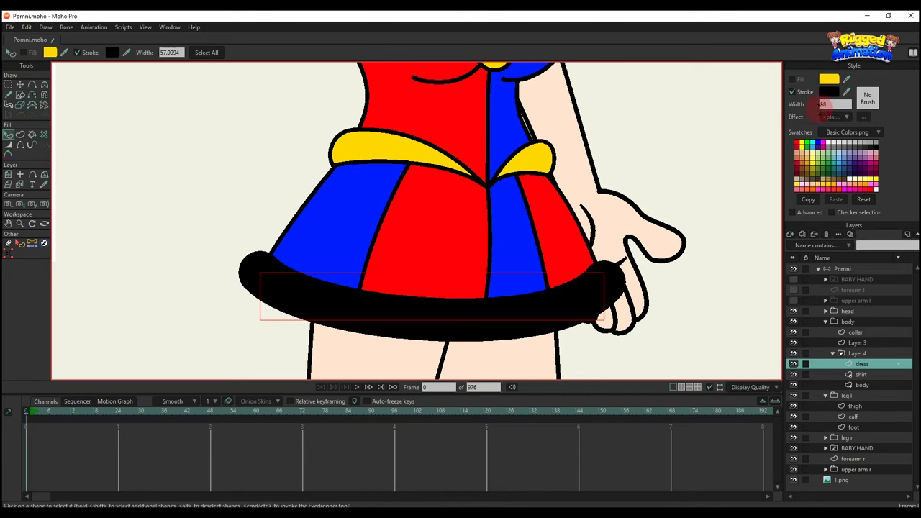
pyautogui.doubleClick(825, 105)
pyautogui.write('65')
pyautogui.press('Return')
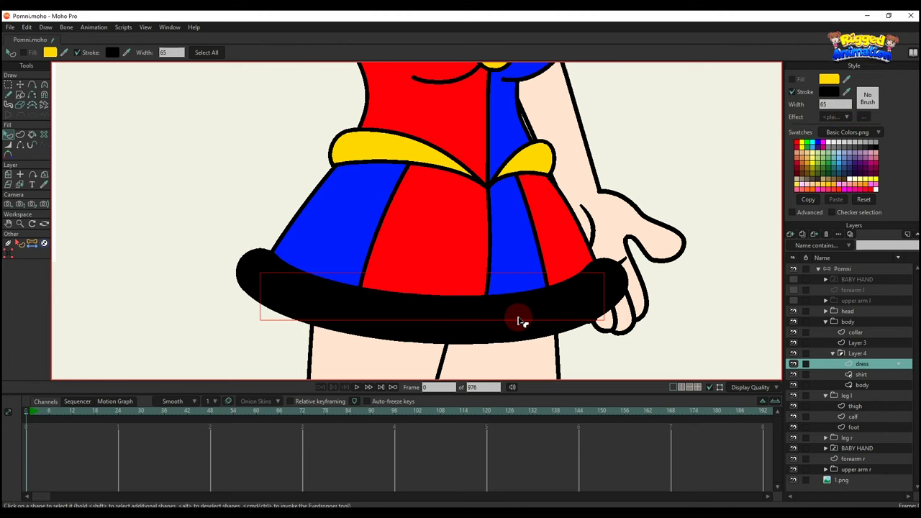
# Send the black hem stroke behind the yellow trim as its outline, widen it to 70 and deselect it
pyautogui.hotkey('alt', 'Down')
pyautogui.hotkey('alt', 'Down')
pyautogui.hotkey('alt', 'Down')
pyautogui.hotkey('alt', 'Down')
pyautogui.hotkey('alt', 'Down')
pyautogui.hotkey('alt', 'Down')
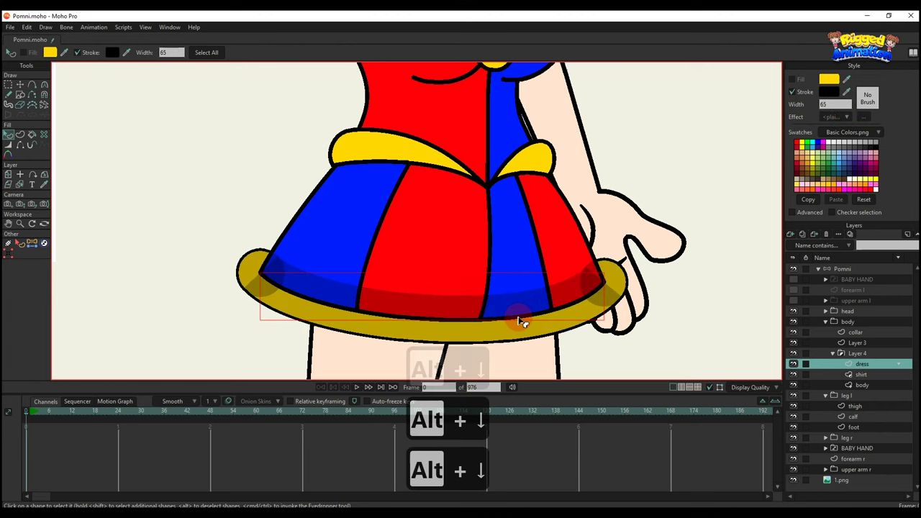
pyautogui.scroll(3, 832, 105)
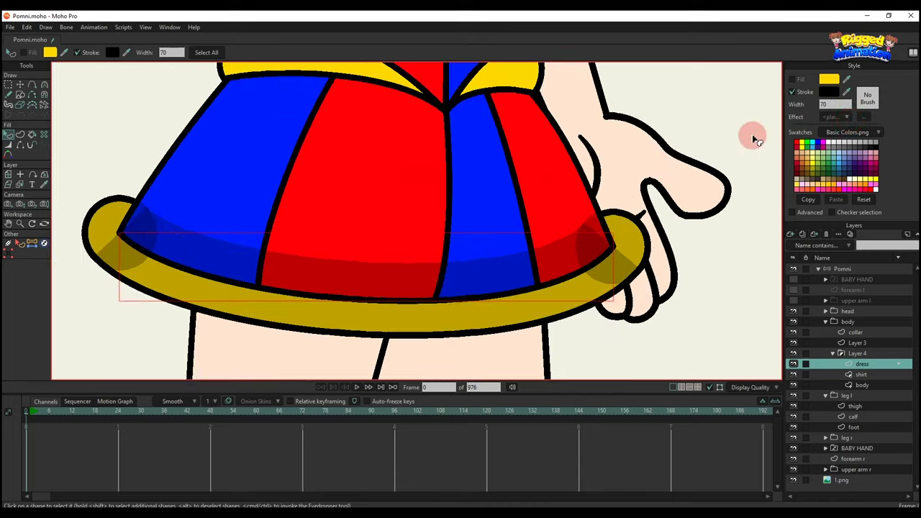
pyautogui.click(739, 129)
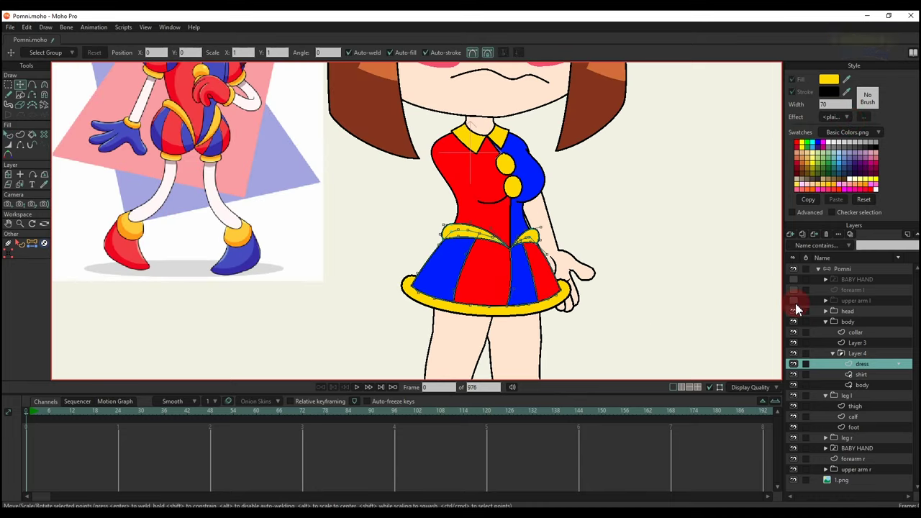
# Show the hidden upper arm l, forearm l and topmost BABY HAND layers
pyautogui.click(793, 301)
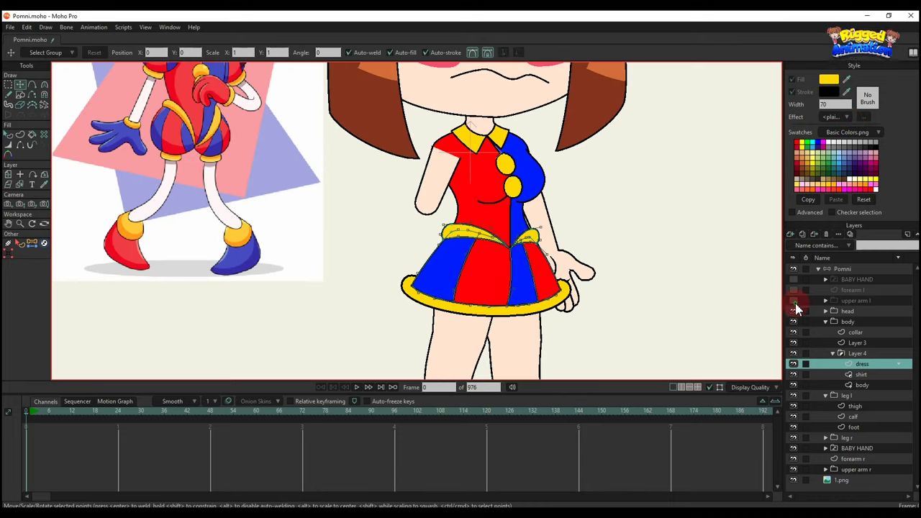
pyautogui.click(793, 290)
pyautogui.click(794, 280)
pyautogui.scroll(1, 481, 193)
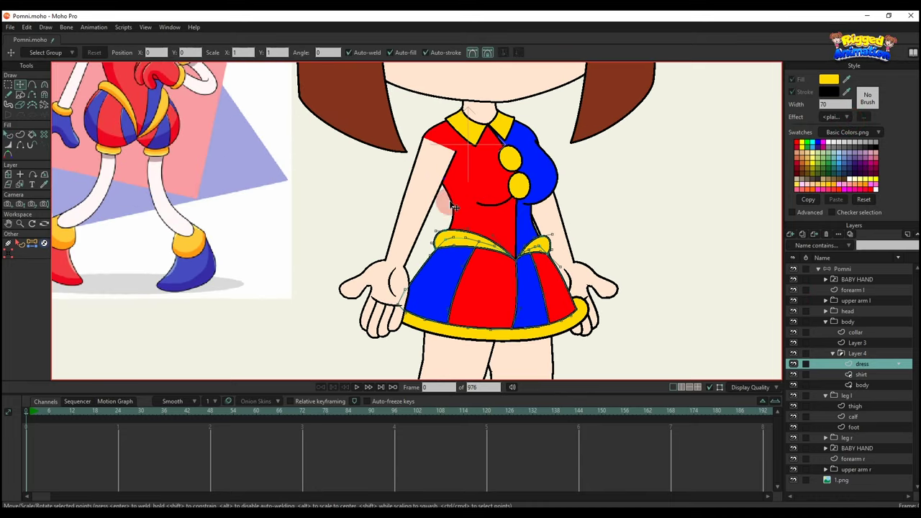
# Copy the shoulder circle from the upper arm l layer into a new vector layer above it
pyautogui.scroll(3, 447, 205)
pyautogui.keyDown('alt'); pyautogui.rightClick(447, 206); pyautogui.keyUp('alt')
pyautogui.click(481, 161)
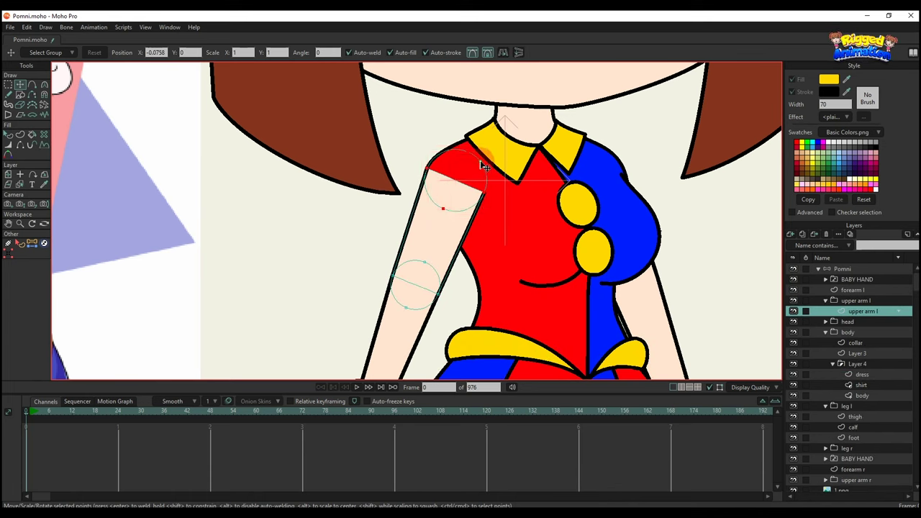
pyautogui.hotkey('ctrl', 'c')
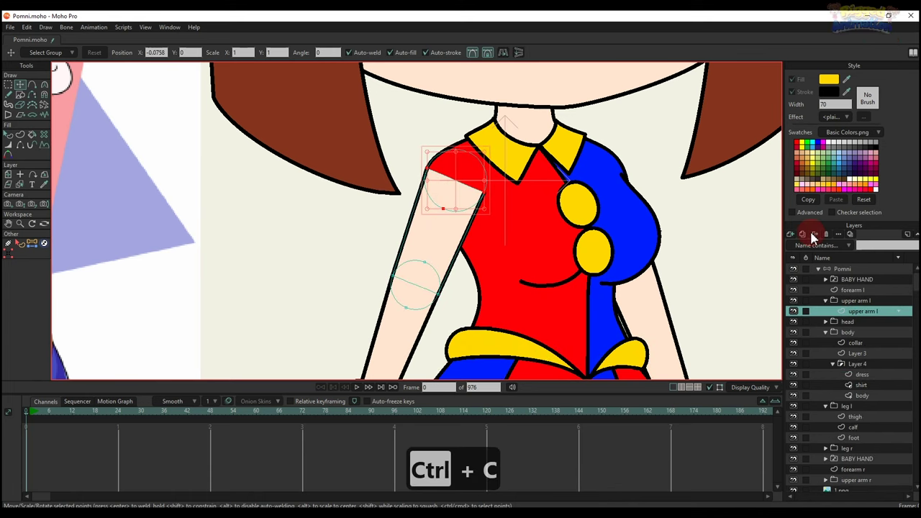
pyautogui.click(790, 234)
pyautogui.click(800, 244)
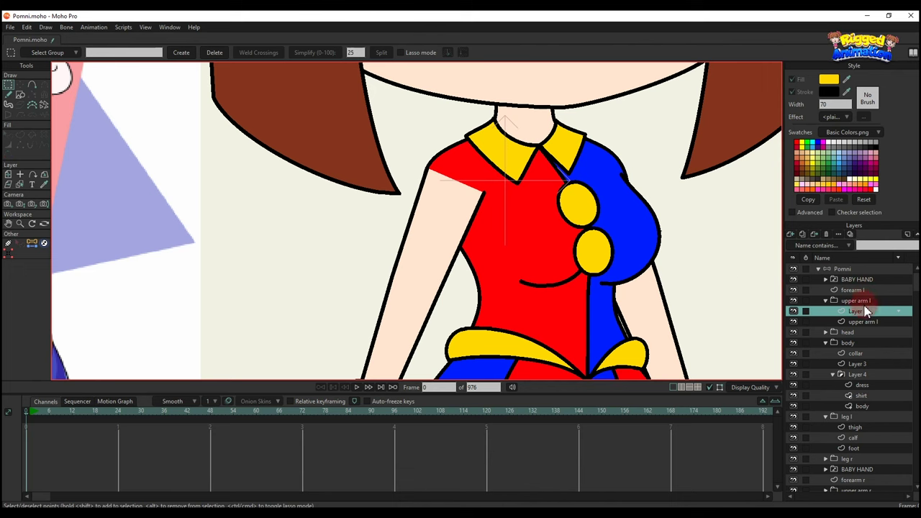
pyautogui.hotkey('ctrl', 'v')
# Group the new circle layer inside upper arm l and name the group sleeve
pyautogui.rightClick(865, 313)
pyautogui.click(872, 361)
pyautogui.click(835, 311)
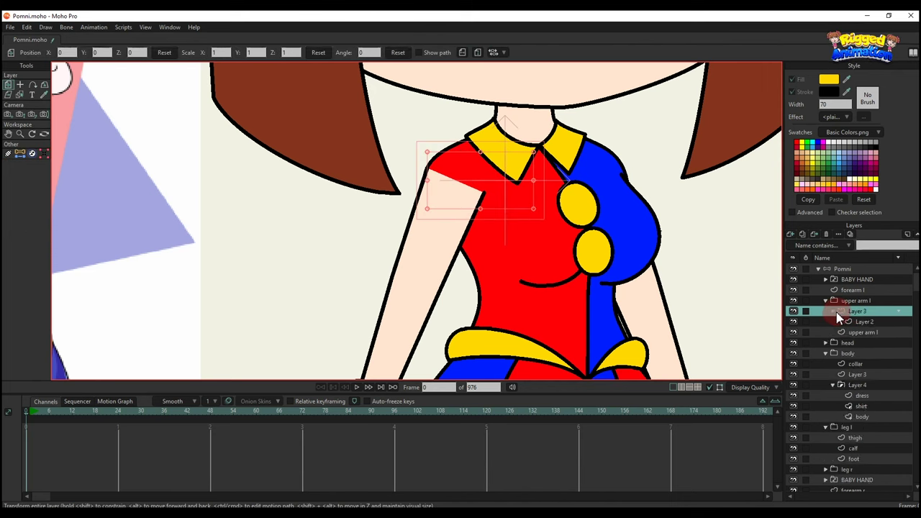
pyautogui.click(834, 310)
pyautogui.doubleClick(860, 311)
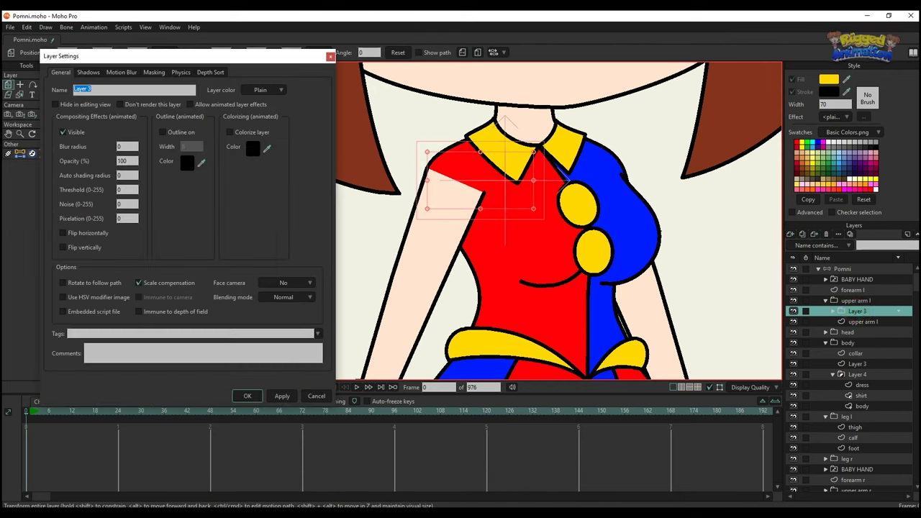
pyautogui.write('sleeve')
pyautogui.press('Return')
# Enlarge the pasted circle in the sleeve group so it extends past the shoulder outline
pyautogui.click(864, 322)
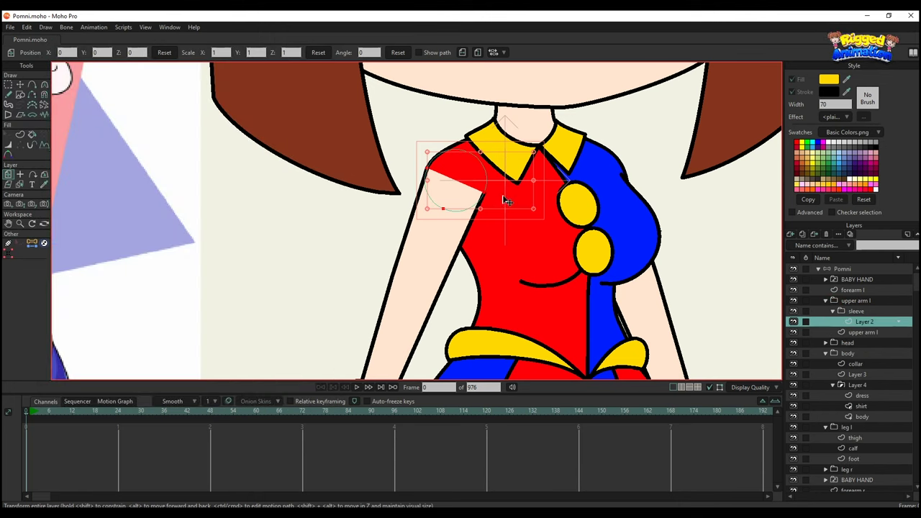
pyautogui.scroll(3, 467, 188)
pyautogui.press('t')
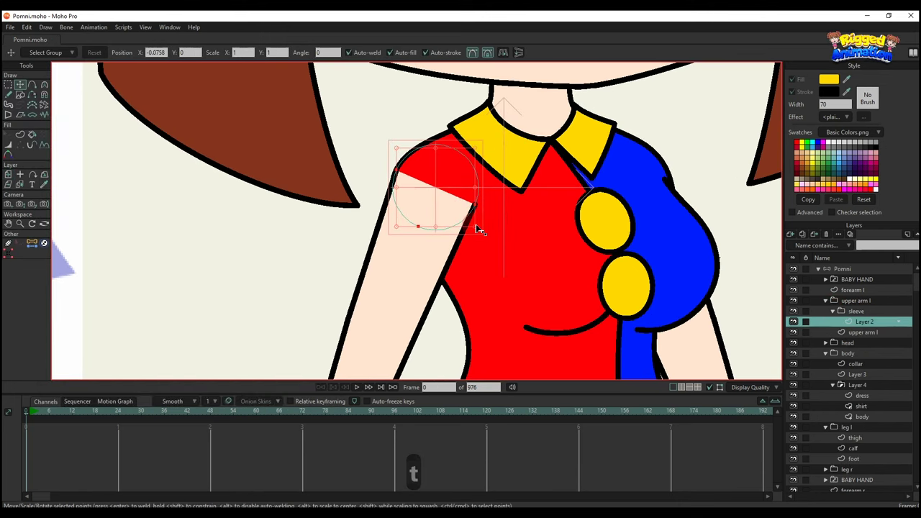
pyautogui.moveTo(477, 229); pyautogui.dragTo(504, 246)
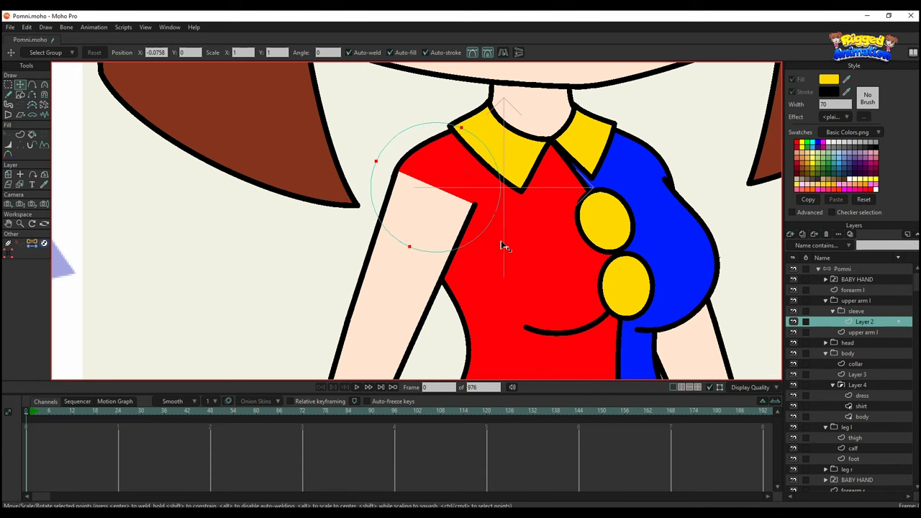
pyautogui.moveTo(450, 210); pyautogui.dragTo(455, 210)
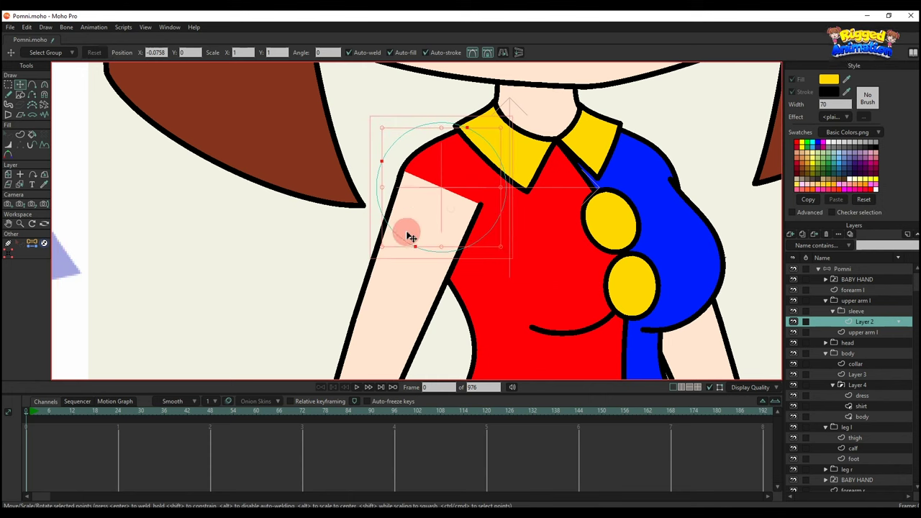
# Create a filled and stroked shape from the shoulder circle with a stroke width of 6
pyautogui.click(20, 135)
pyautogui.click(108, 53)
pyautogui.scroll(-2, 471, 207)
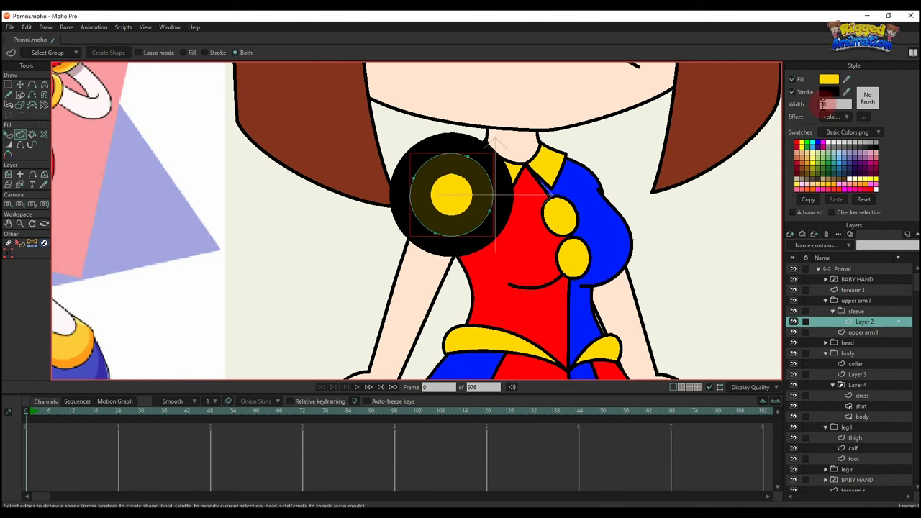
pyautogui.write('65')
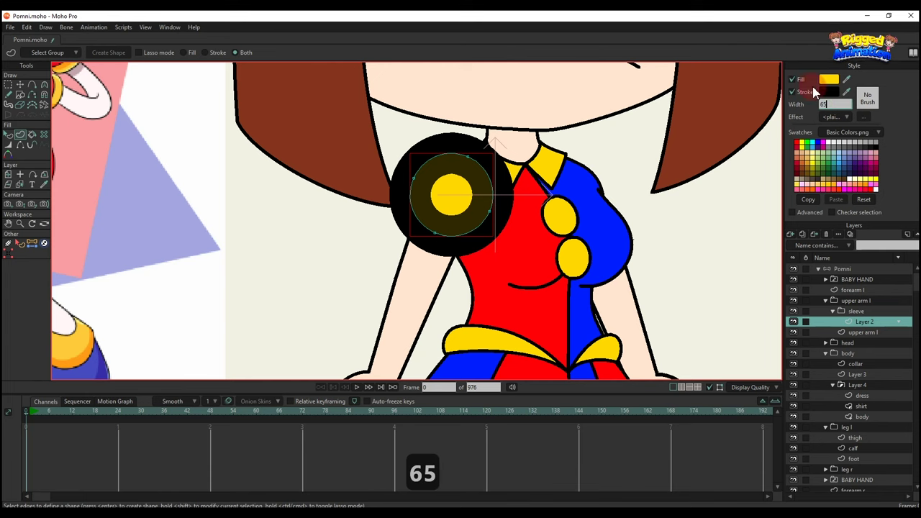
pyautogui.write('6')
pyautogui.press('Return')
pyautogui.press('w')
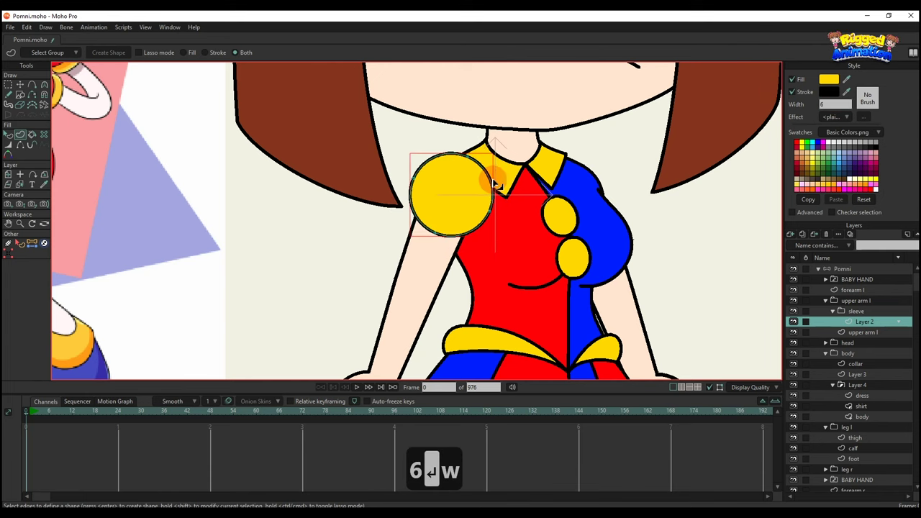
# Recolor the sleeve circle's fill with the blue sampled from the shirt
pyautogui.press('q')
pyautogui.click(849, 84)
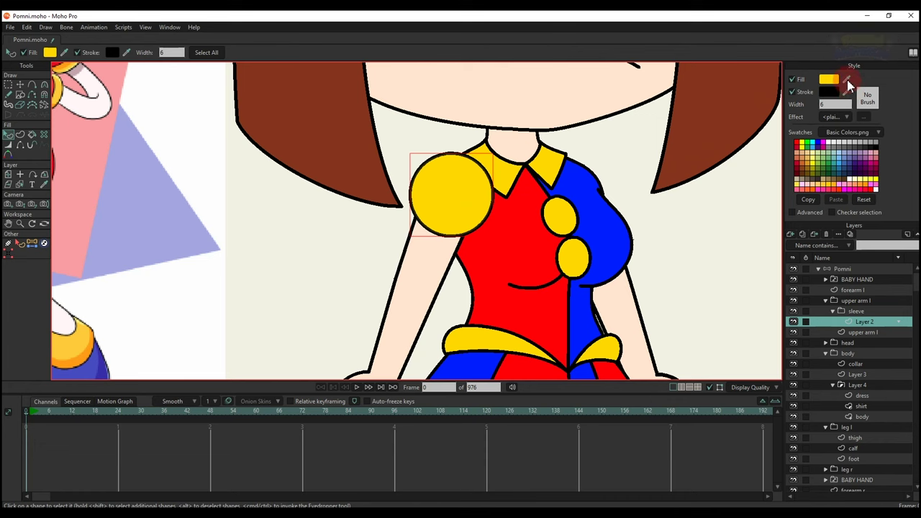
pyautogui.click(587, 182)
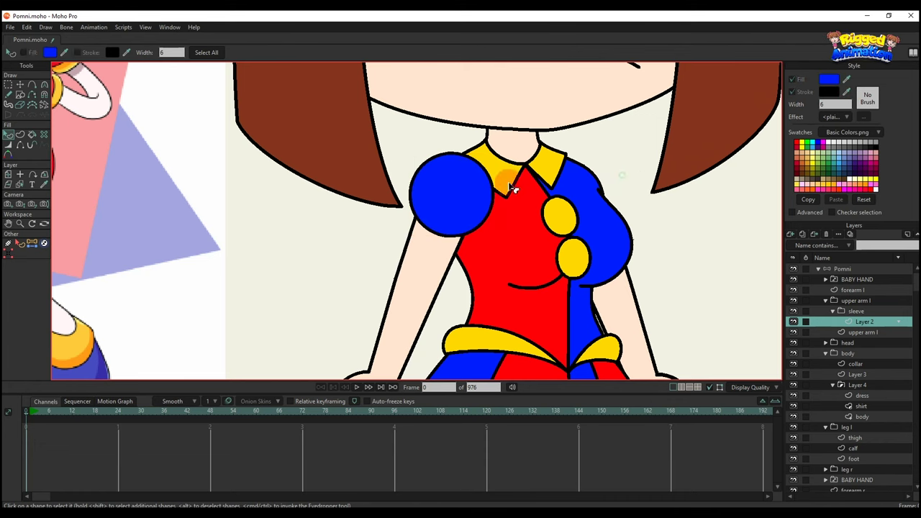
# Enlarge the blue circle and move its side and lower points to form a puffed sleeve over the shoulder
pyautogui.scroll(3, 352, 186)
pyautogui.press('t')
pyautogui.click(553, 240)
pyautogui.moveTo(615, 275); pyautogui.dragTo(628, 288)
pyautogui.click(416, 269)
pyautogui.click(455, 171)
pyautogui.moveTo(460, 176); pyautogui.dragTo(432, 236)
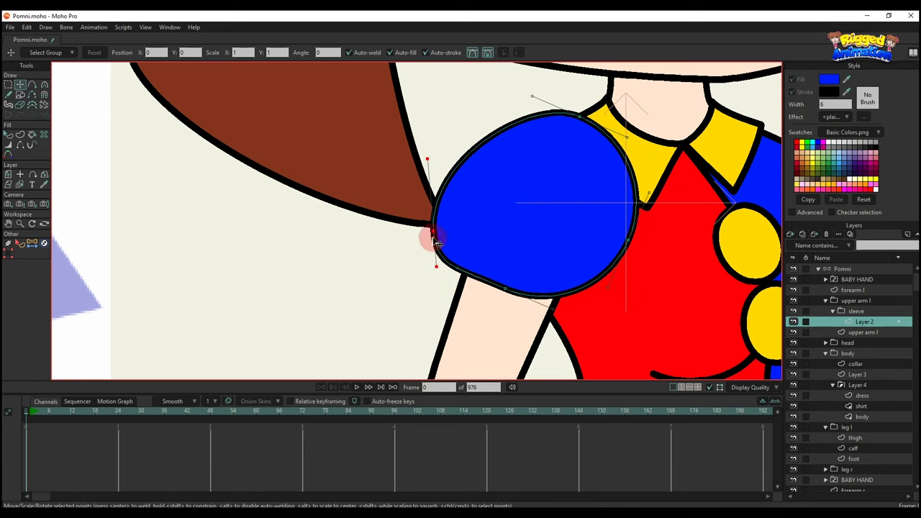
pyautogui.moveTo(621, 241); pyautogui.dragTo(611, 288)
# Increase the curvature of the sleeve's upper point and pull its lower edge down across the arm
pyautogui.click(582, 115)
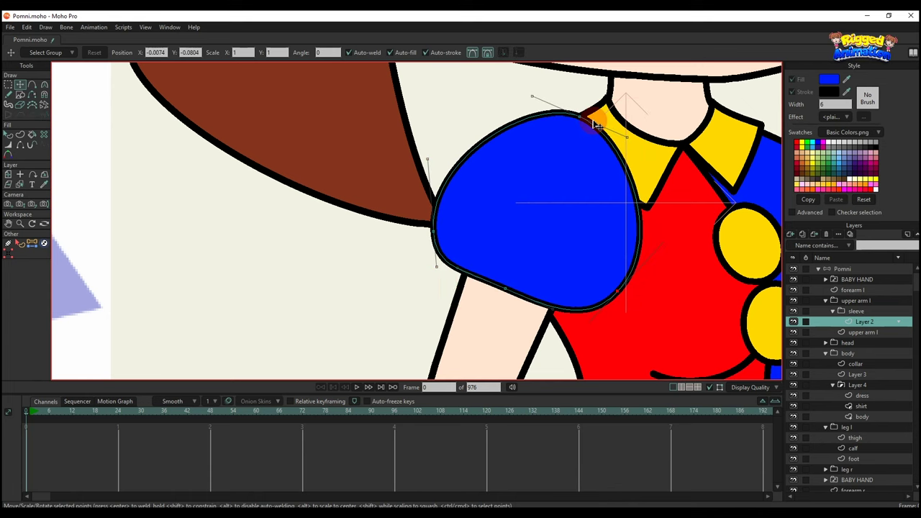
pyautogui.press('c')
pyautogui.moveTo(582, 120); pyautogui.dragTo(637, 154)
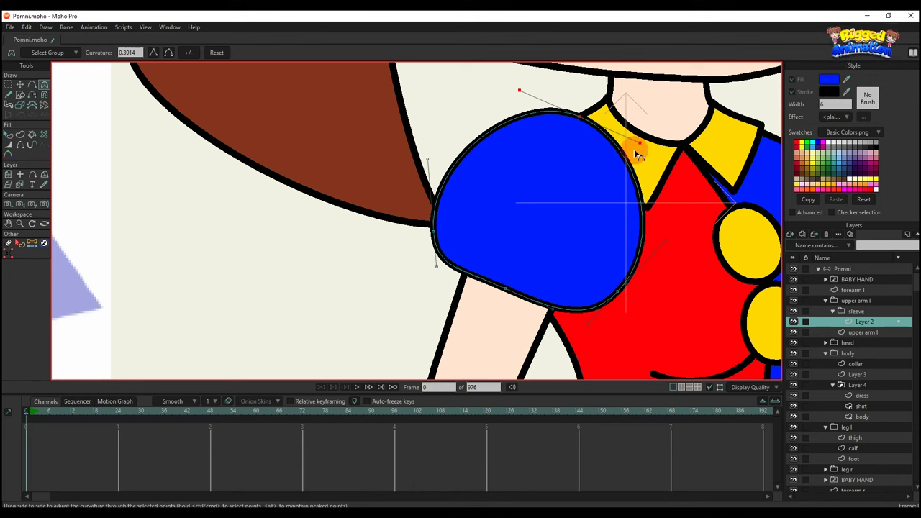
pyautogui.moveTo(434, 148); pyautogui.dragTo(628, 238)
pyautogui.press('t')
pyautogui.moveTo(514, 290); pyautogui.dragTo(503, 308)
pyautogui.scroll(-1, 599, 241)
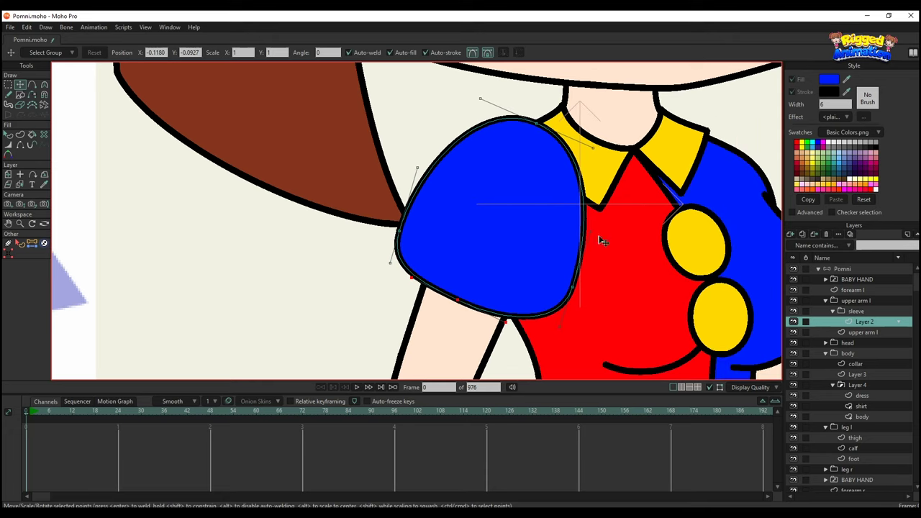
# Add a vector layer above the blue sleeve and draw a closed curved panel extending beyond its upper and lower edges
pyautogui.click(793, 236)
pyautogui.click(805, 245)
pyautogui.scroll(-3, 519, 153)
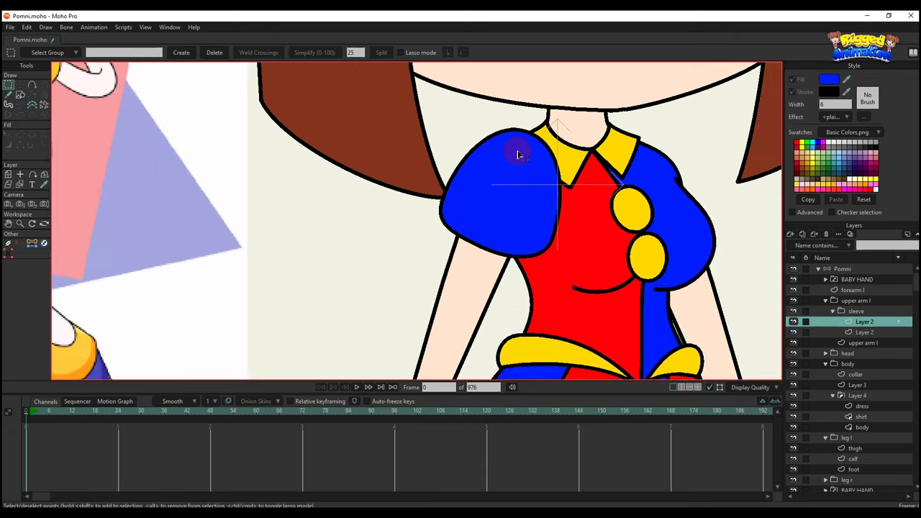
pyautogui.moveTo(519, 153); pyautogui.dragTo(544, 205)
pyautogui.press('a')
pyautogui.scroll(-5, 550, 172)
pyautogui.moveTo(551, 173); pyautogui.dragTo(553, 201)
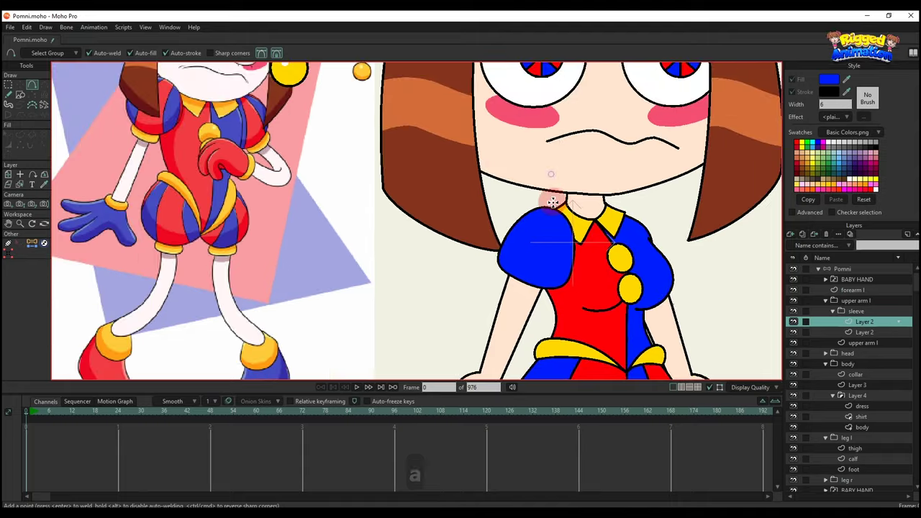
pyautogui.scroll(4, 553, 202)
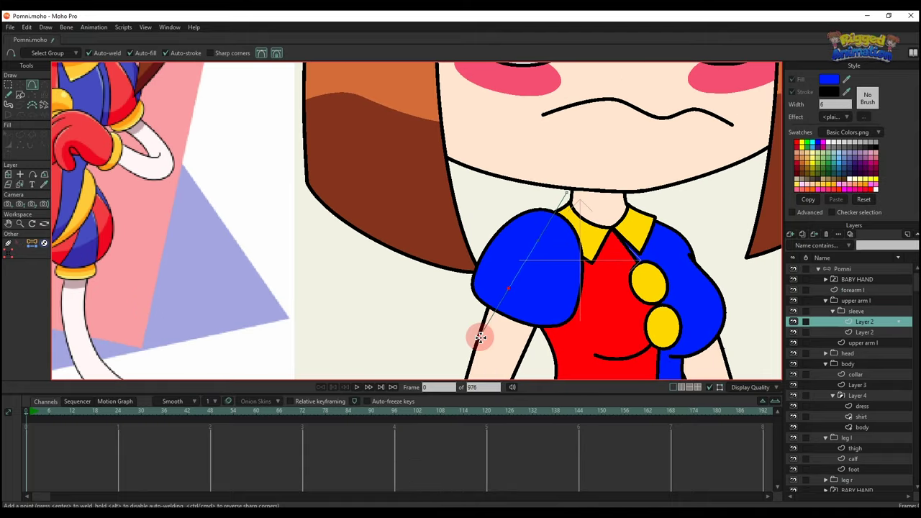
pyautogui.moveTo(480, 337); pyautogui.dragTo(582, 204)
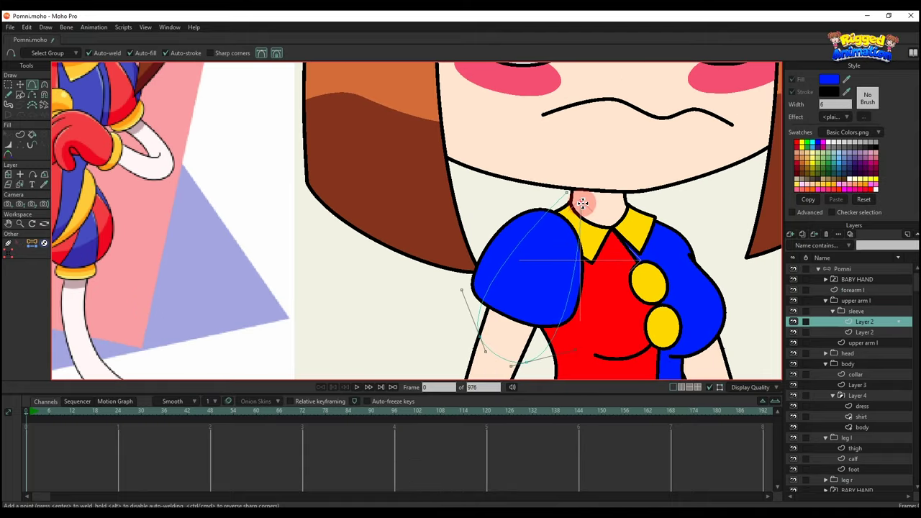
# Change the new sleeve panel's fill to red
pyautogui.press('t')
pyautogui.press('q')
pyautogui.click(568, 246)
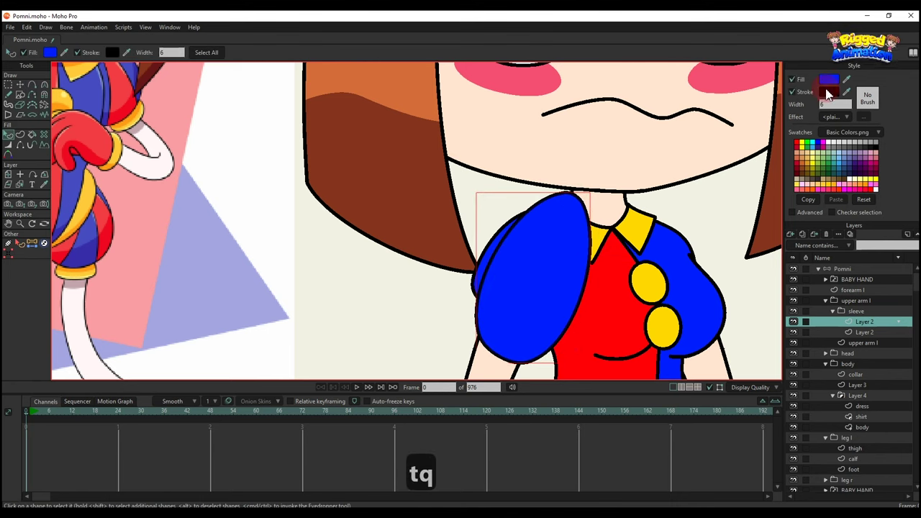
pyautogui.press('t')
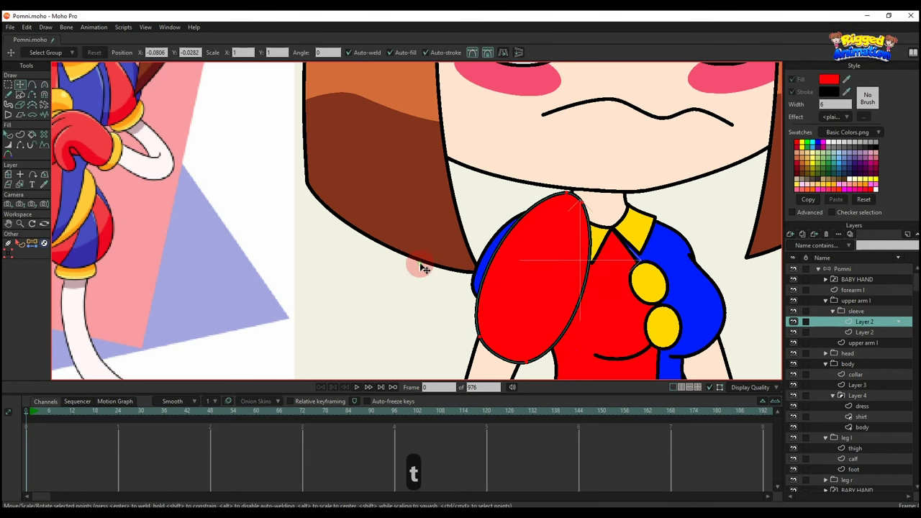
# Set the sleeve group's mask to Hide all and its blue base layer to Add to mask
pyautogui.doubleClick(858, 312)
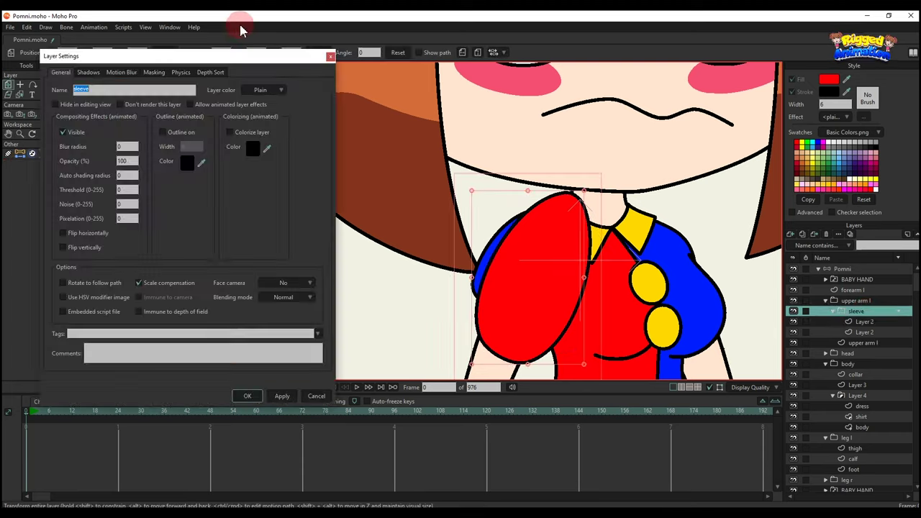
pyautogui.click(154, 72)
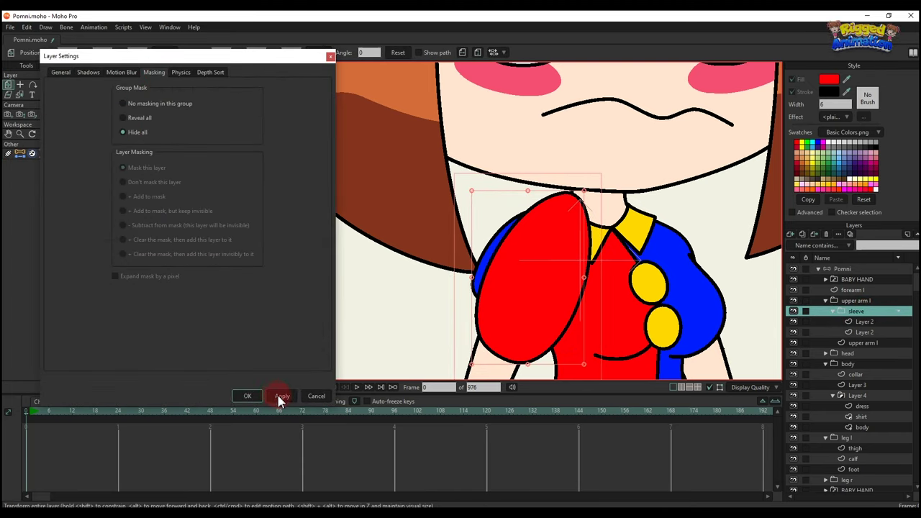
pyautogui.click(247, 395)
pyautogui.doubleClick(864, 332)
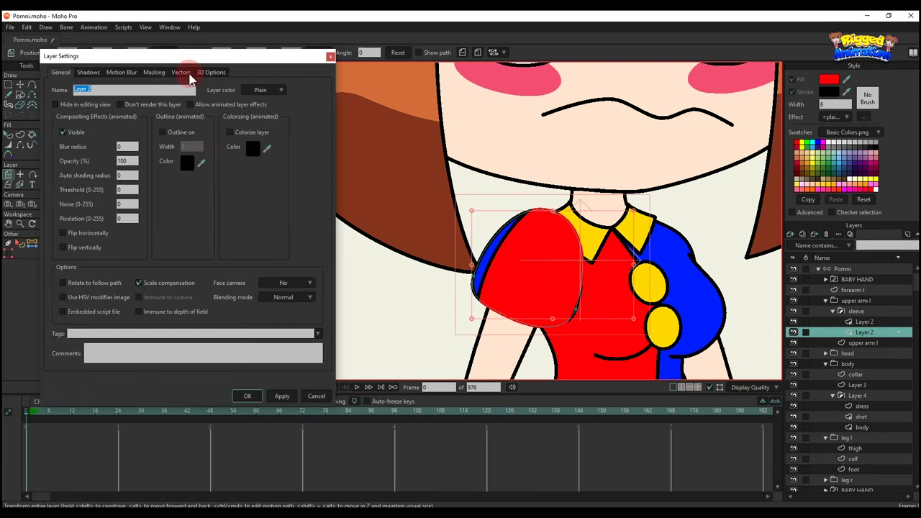
pyautogui.click(153, 72)
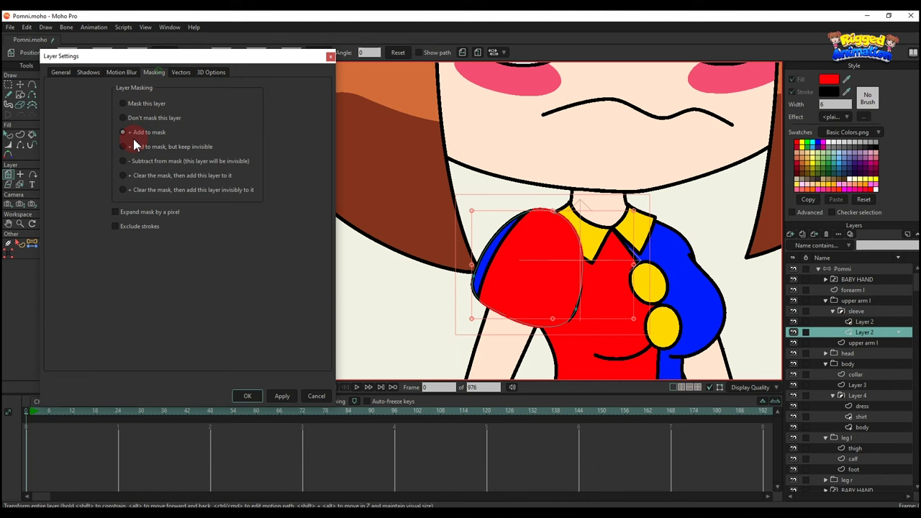
pyautogui.click(246, 396)
# Move the red panel's upper and inner points toward the outer arm to expose a blue strip beside the torso
pyautogui.click(864, 322)
pyautogui.press('t')
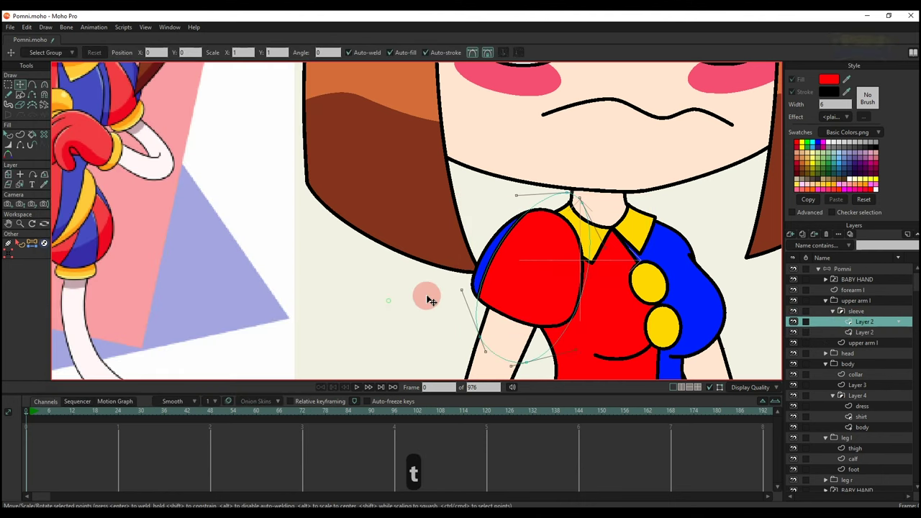
pyautogui.scroll(2, 576, 180)
pyautogui.click(573, 169)
pyautogui.moveTo(554, 157); pyautogui.dragTo(541, 164)
pyautogui.moveTo(573, 168); pyautogui.dragTo(560, 171)
pyautogui.moveTo(568, 260); pyautogui.dragTo(575, 186)
pyautogui.moveTo(575, 309); pyautogui.dragTo(539, 294)
# Raise the red panel's lower points and adjust its curve handles to narrow it along the middle of the sleeve
pyautogui.click(476, 368)
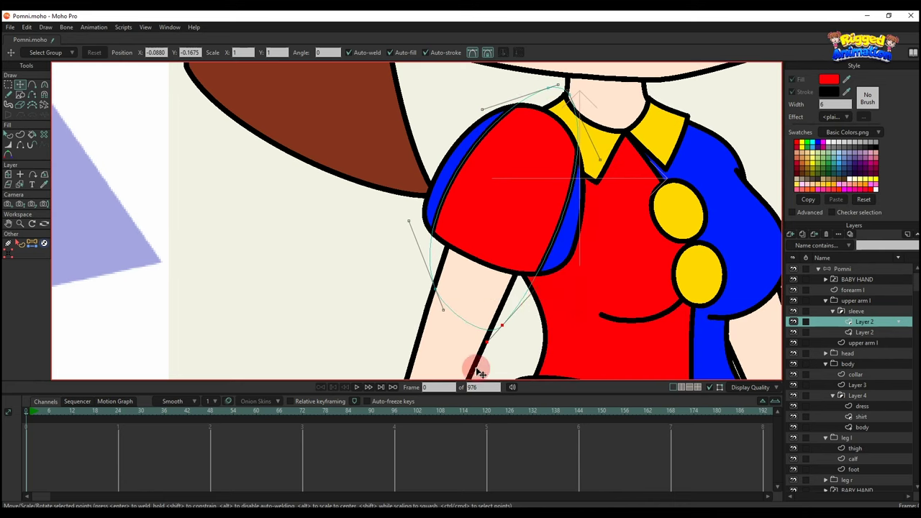
pyautogui.moveTo(506, 324); pyautogui.dragTo(506, 299)
pyautogui.moveTo(538, 264); pyautogui.dragTo(528, 252)
pyautogui.moveTo(446, 306); pyautogui.dragTo(435, 262)
pyautogui.moveTo(482, 109); pyautogui.dragTo(489, 113)
pyautogui.moveTo(600, 159); pyautogui.dragTo(583, 143)
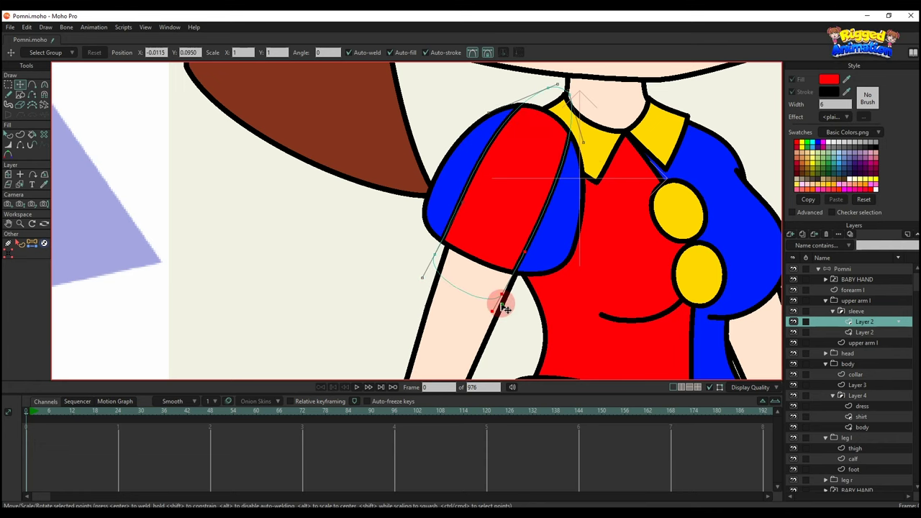
# Fine-tune the red panel's upper and lower ends so both seams curve evenly along the blue sleeve
pyautogui.moveTo(504, 307); pyautogui.dragTo(548, 163)
pyautogui.moveTo(576, 104); pyautogui.dragTo(547, 103)
pyautogui.press('q')
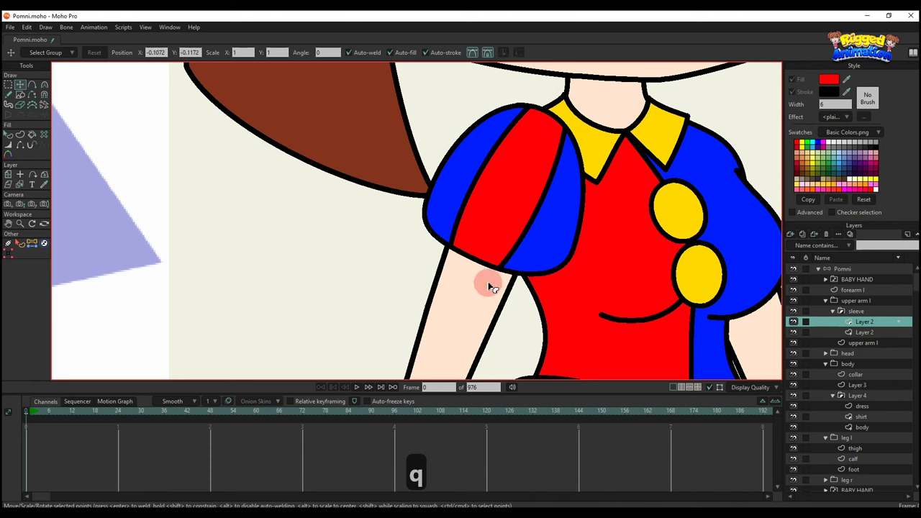
pyautogui.scroll(-3, 501, 268)
pyautogui.press('t')
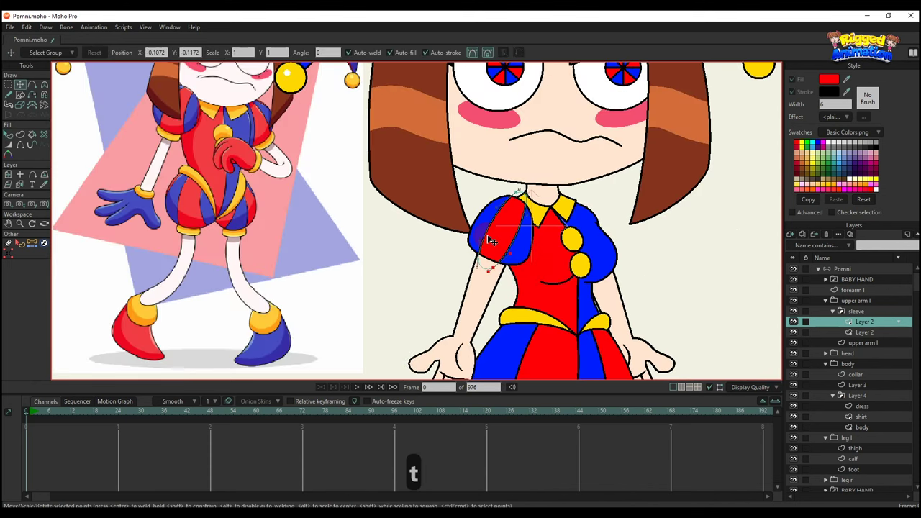
pyautogui.scroll(3, 487, 235)
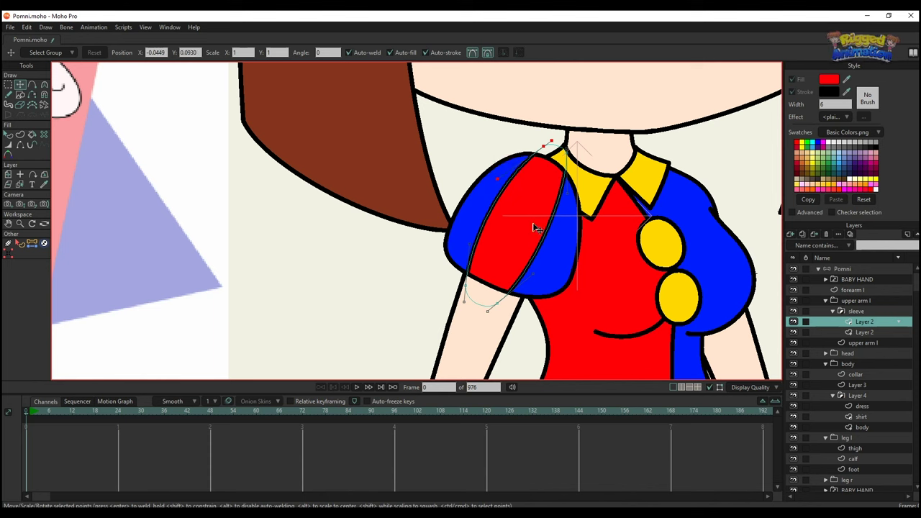
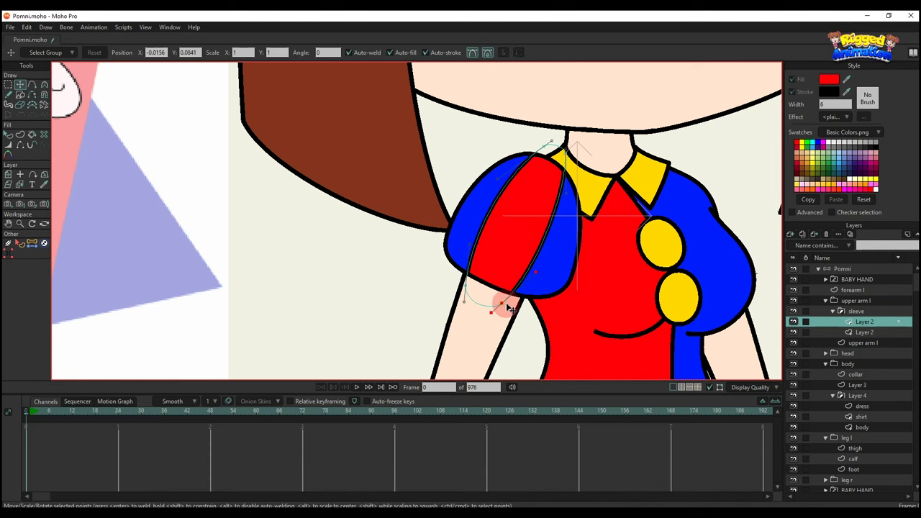
# Add a vector layer beneath the blue base in the sleeve group and set it to Don't mask this layer
pyautogui.press('w')
pyautogui.press('w')
pyautogui.scroll(-5, 507, 295)
pyautogui.press('q')
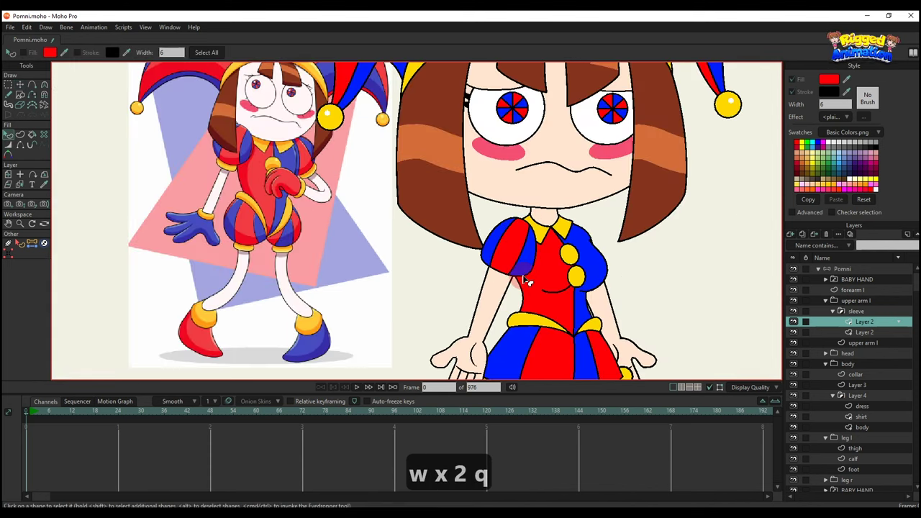
pyautogui.scroll(5, 527, 282)
pyautogui.press('a')
pyautogui.click(863, 333)
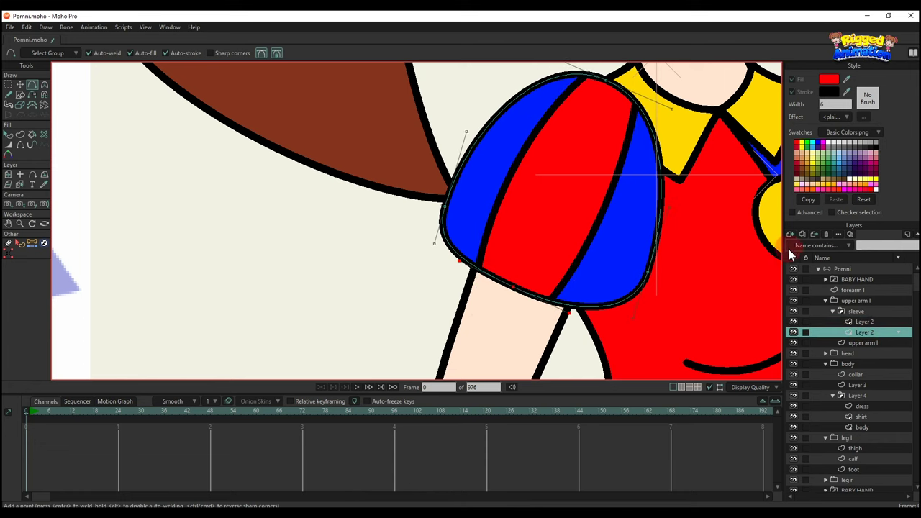
pyautogui.click(790, 234)
pyautogui.click(865, 341)
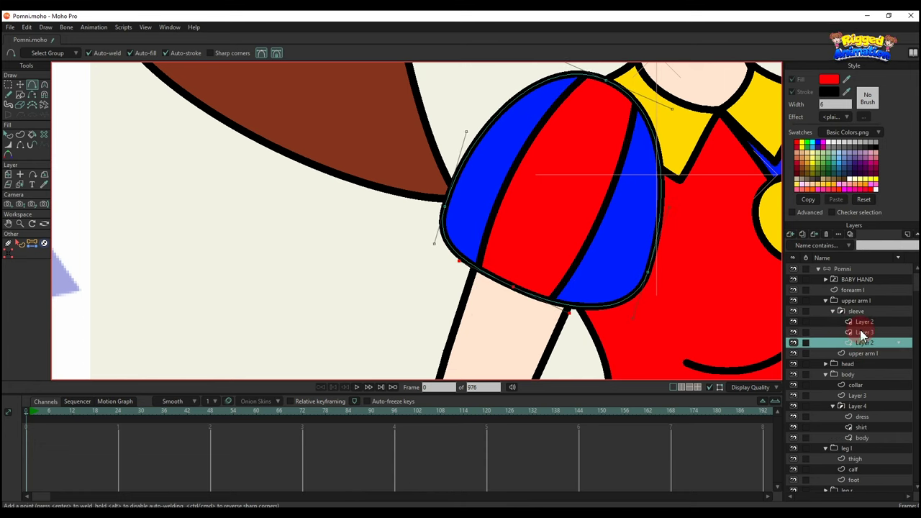
pyautogui.moveTo(861, 338); pyautogui.dragTo(864, 343)
pyautogui.rightClick(867, 347)
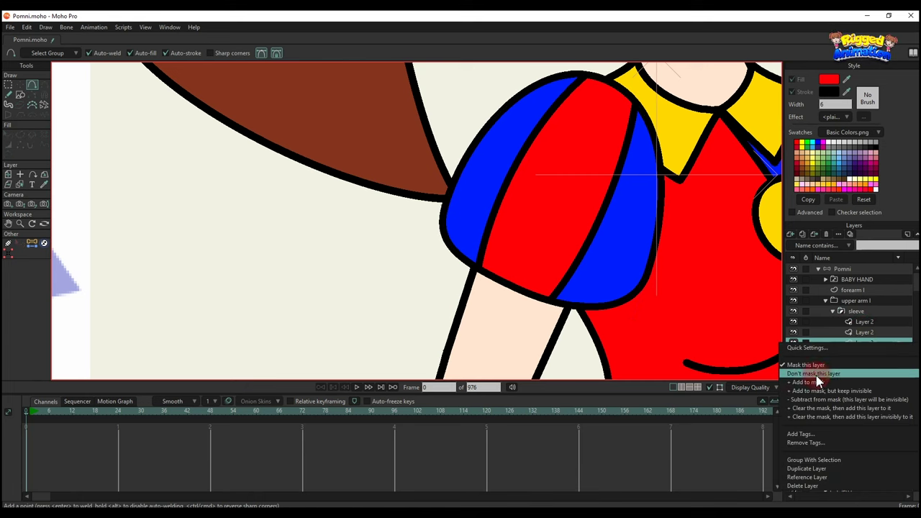
pyautogui.click(816, 375)
pyautogui.hotkey('ctrl', 'z')
# Draw an ellipse across the sleeve's lower edge and adjust it so a slanted cuff band shows below the sleeve
pyautogui.click(21, 94)
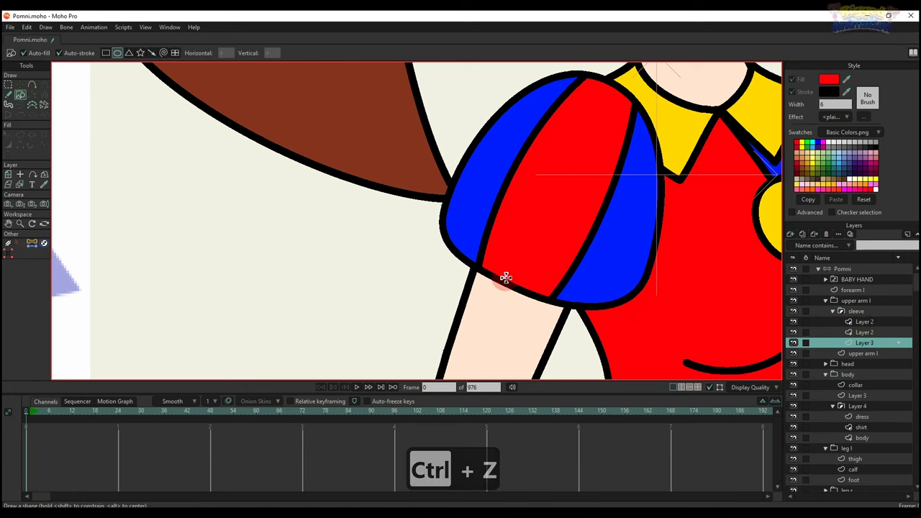
pyautogui.moveTo(452, 246)
pyautogui.mouseDown()
pyautogui.moveTo(603, 343)
pyautogui.moveTo(612, 366)
pyautogui.mouseUp()
pyautogui.press('t')
pyautogui.moveTo(525, 335); pyautogui.dragTo(526, 321)
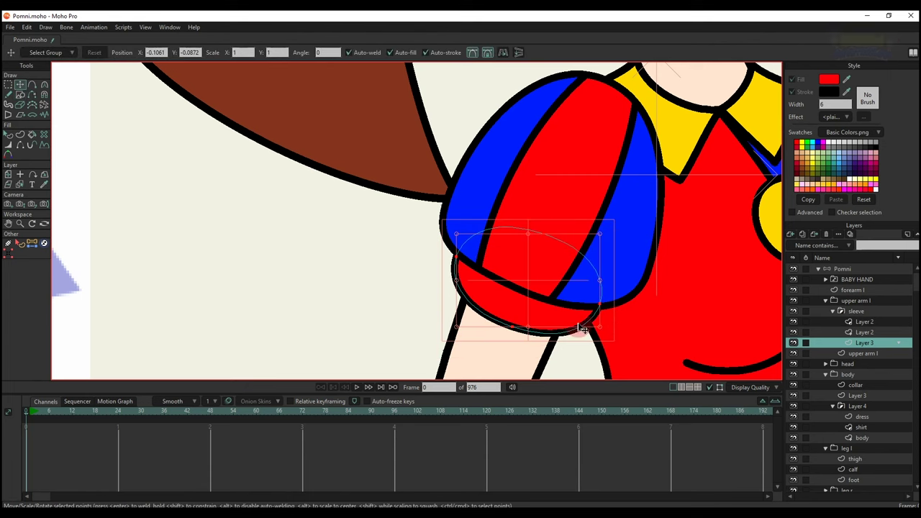
pyautogui.click(612, 320)
# Fill the cuff with the collar's yellow and save the project
pyautogui.press('q')
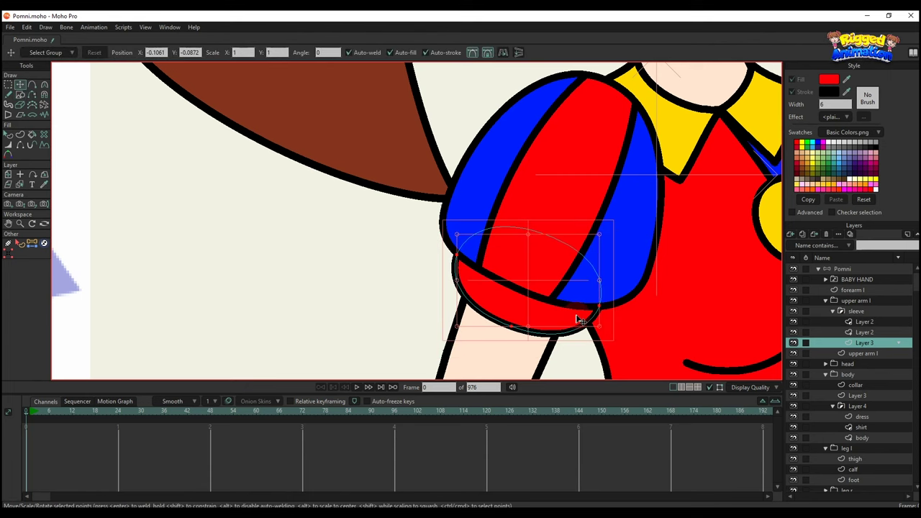
pyautogui.keyDown('ctrl'); pyautogui.click(683, 133); pyautogui.keyUp('ctrl')
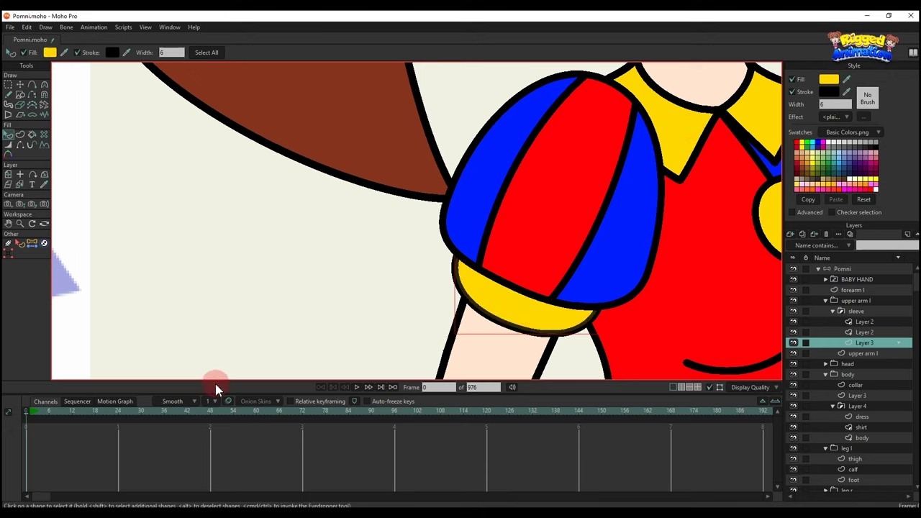
pyautogui.click(282, 341)
pyautogui.scroll(-8, 397, 276)
pyautogui.hotkey('ctrl', 's')
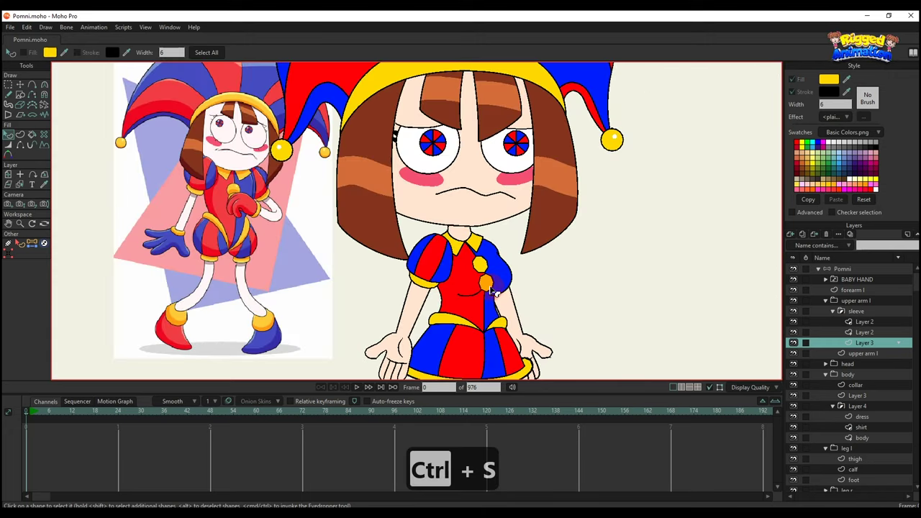
# Expand the upper arm r group, select its arm layer, and collapse and hide the body group to expose the arm
pyautogui.scroll(5, 490, 286)
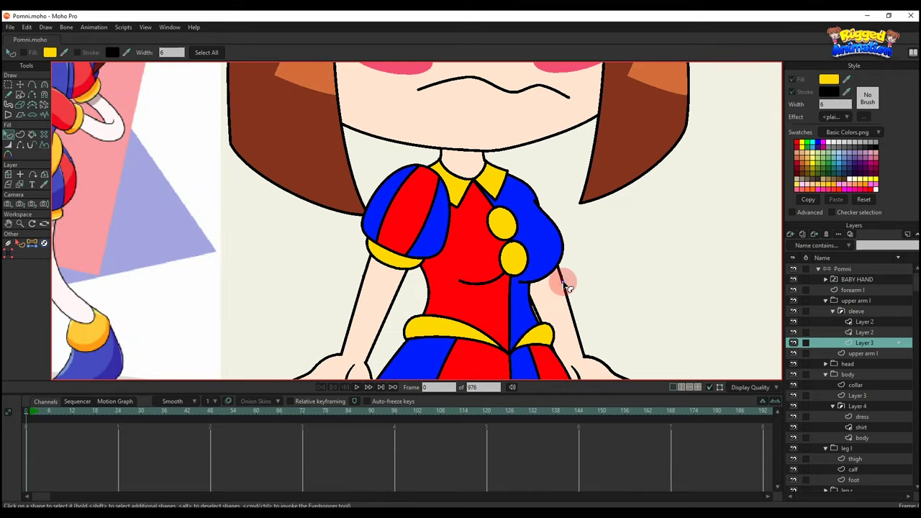
pyautogui.keyDown('ctrl'); pyautogui.keyDown('alt'); pyautogui.click(567, 286); pyautogui.keyUp('alt'); pyautogui.keyUp('ctrl')
pyautogui.press('t')
pyautogui.scroll(-3, 868, 417)
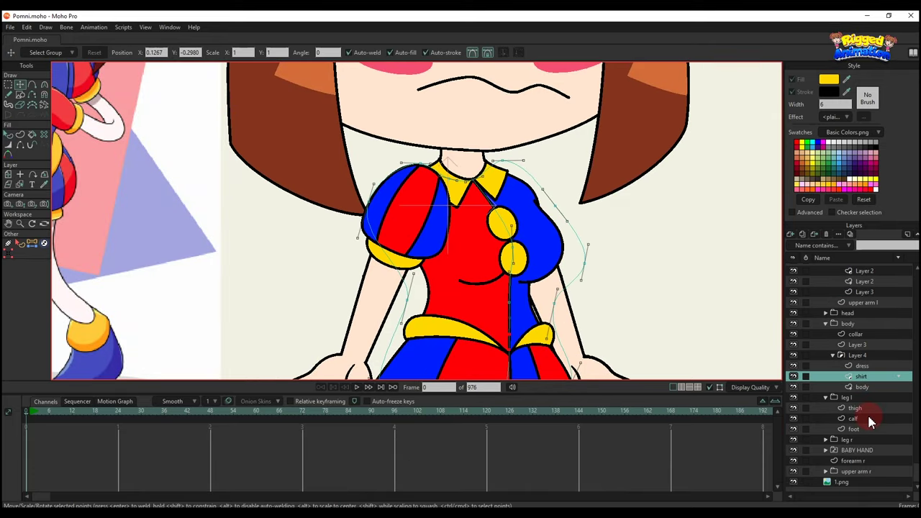
pyautogui.click(856, 472)
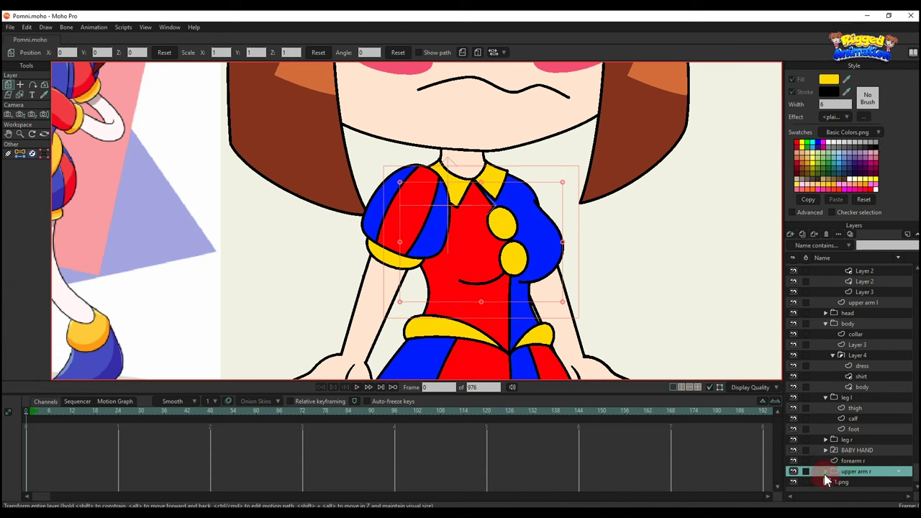
pyautogui.click(861, 483)
pyautogui.scroll(2, 533, 193)
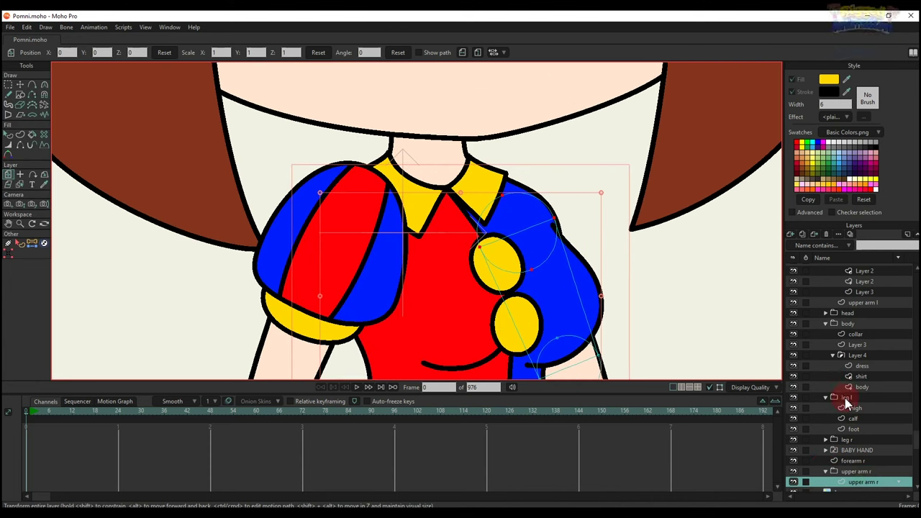
pyautogui.click(825, 324)
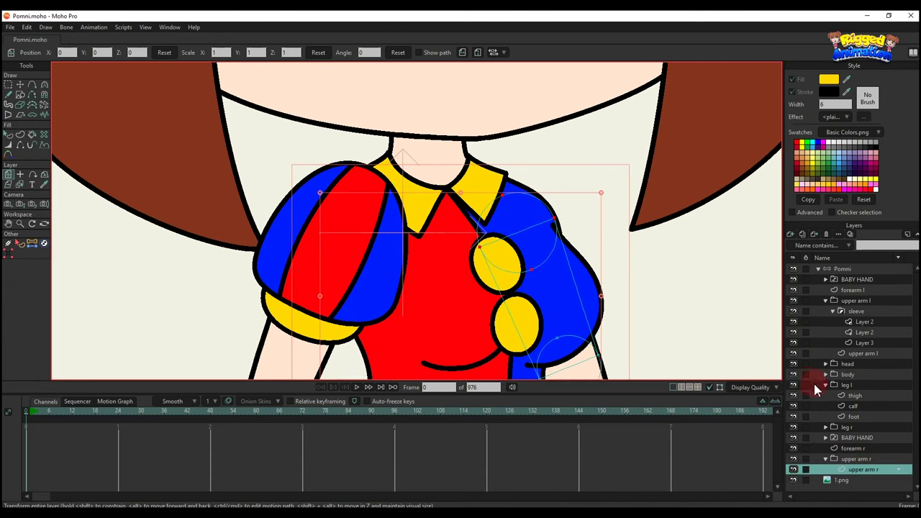
pyautogui.click(794, 375)
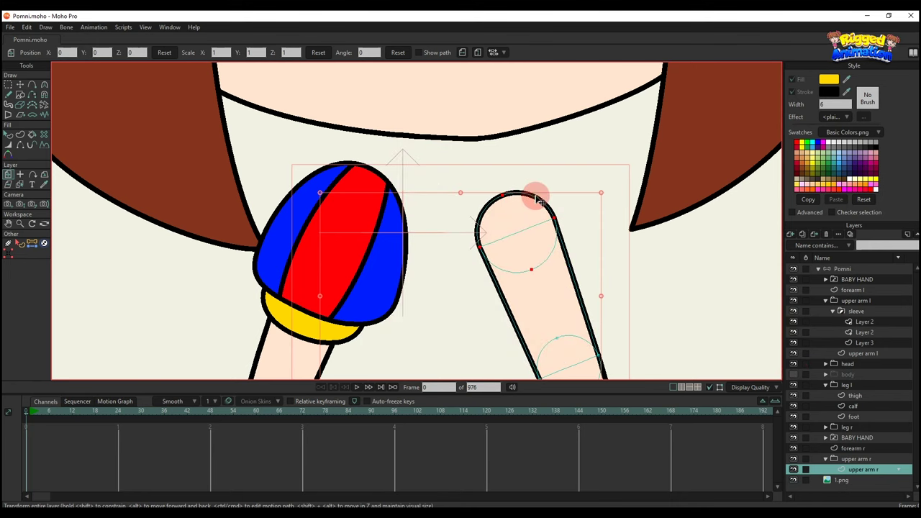
# Copy the circular shoulder end of upper arm r and add a vector layer above the arm
pyautogui.press('t')
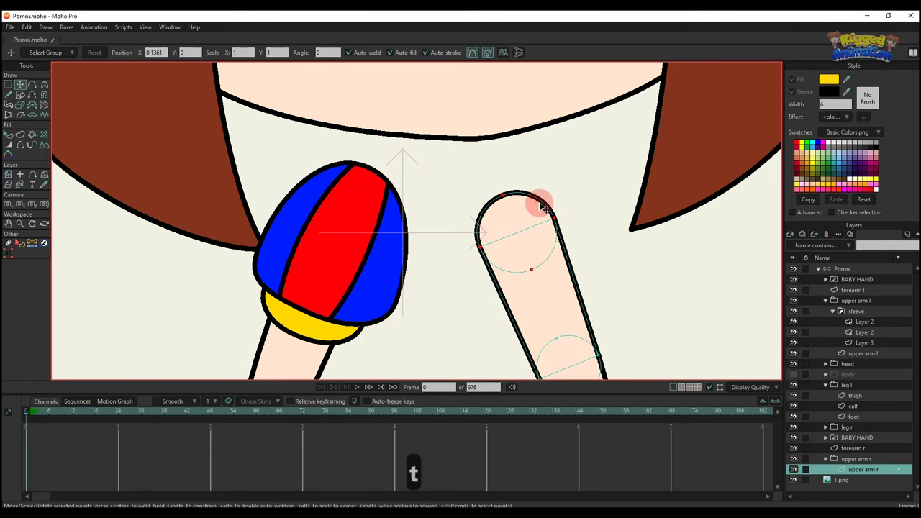
pyautogui.hotkey('ctrl', 'c')
pyautogui.click(791, 235)
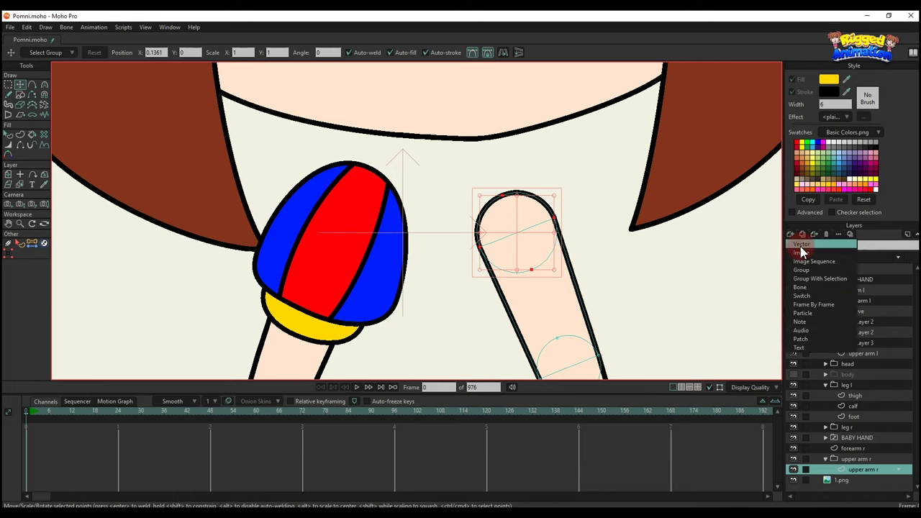
pyautogui.click(810, 247)
pyautogui.rightClick(862, 472)
pyautogui.click(869, 480)
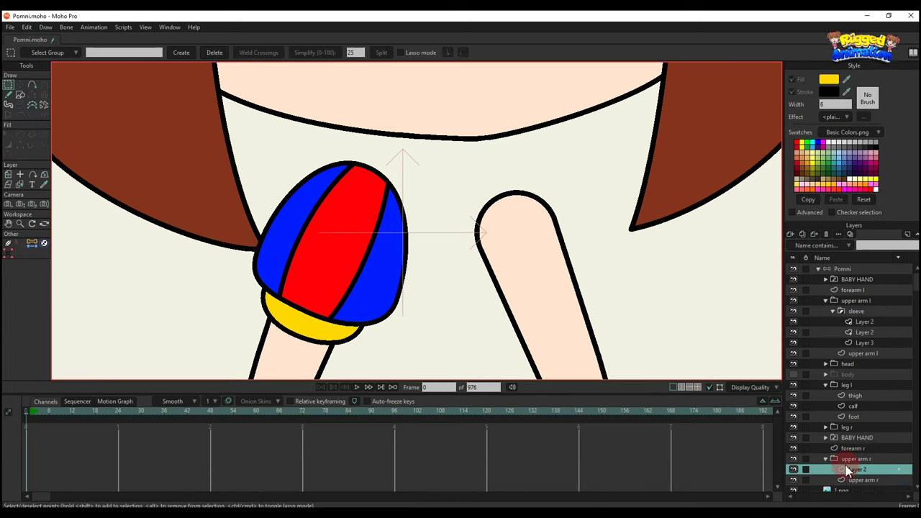
# Put the new vector layer in its own group inside upper arm r and name the group "sleeve"
pyautogui.click(834, 469)
pyautogui.click(834, 470)
pyautogui.doubleClick(871, 471)
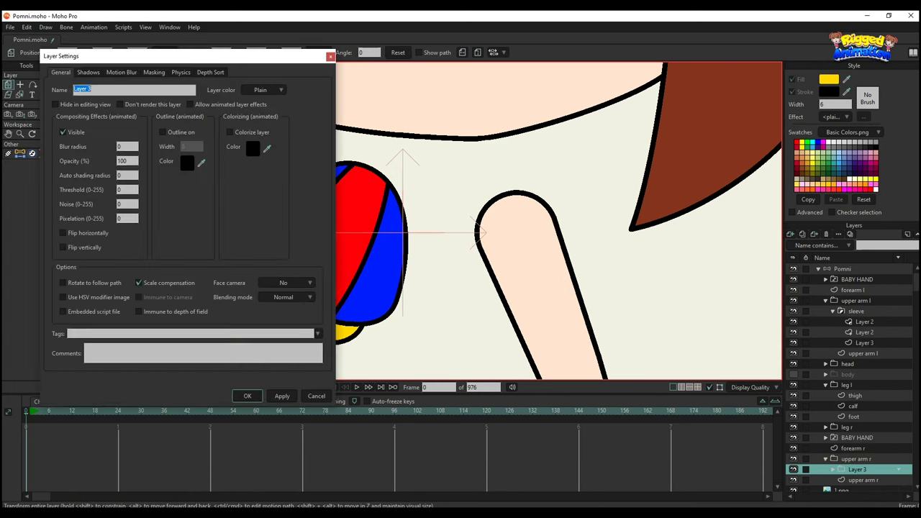
pyautogui.write('sleeve')
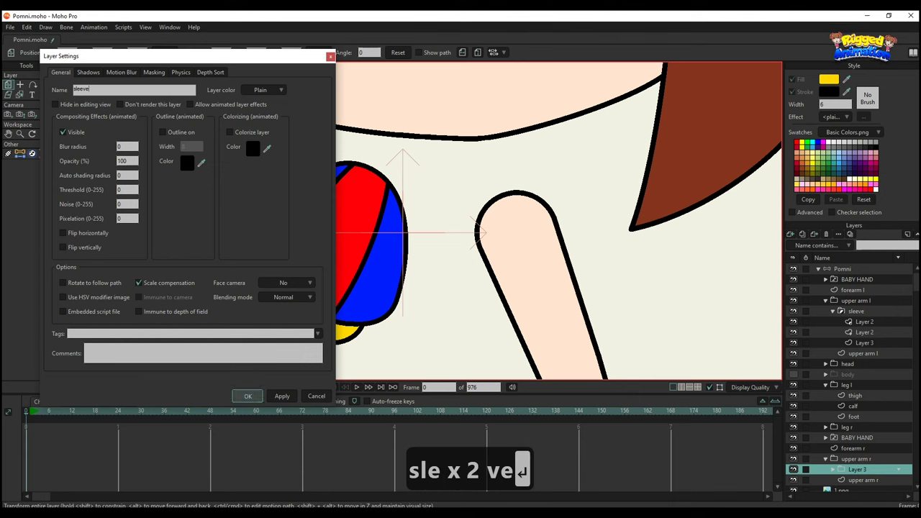
pyautogui.press('Return')
# Enable group masking on the new sleeve group under upper arm r
pyautogui.doubleClick(872, 476)
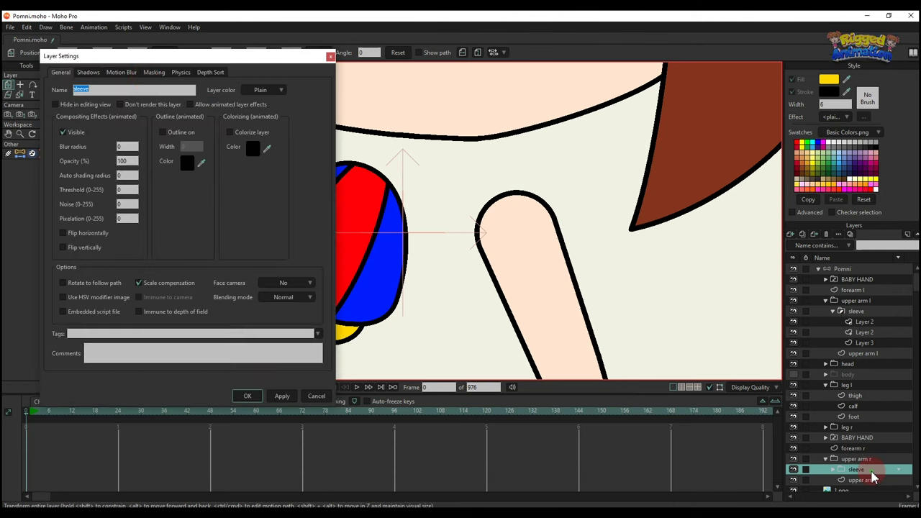
pyautogui.click(154, 72)
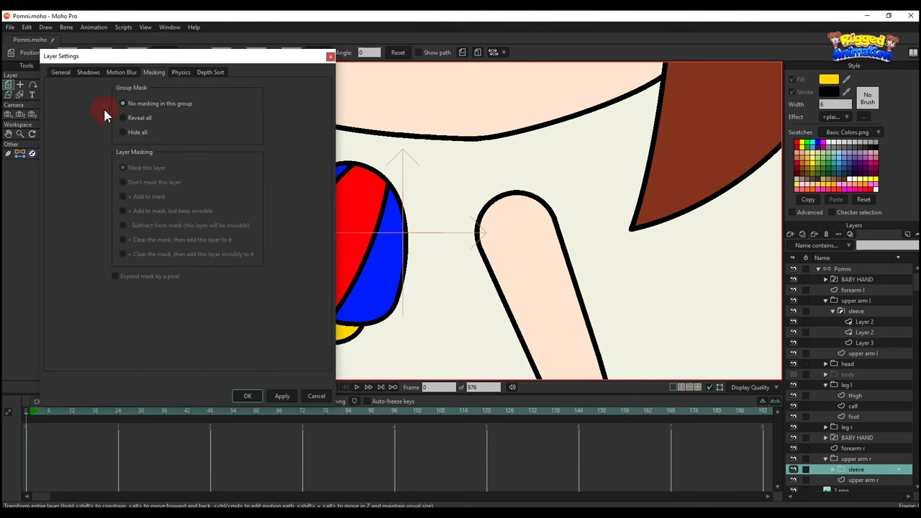
pyautogui.click(248, 396)
pyautogui.scroll(-1, 866, 469)
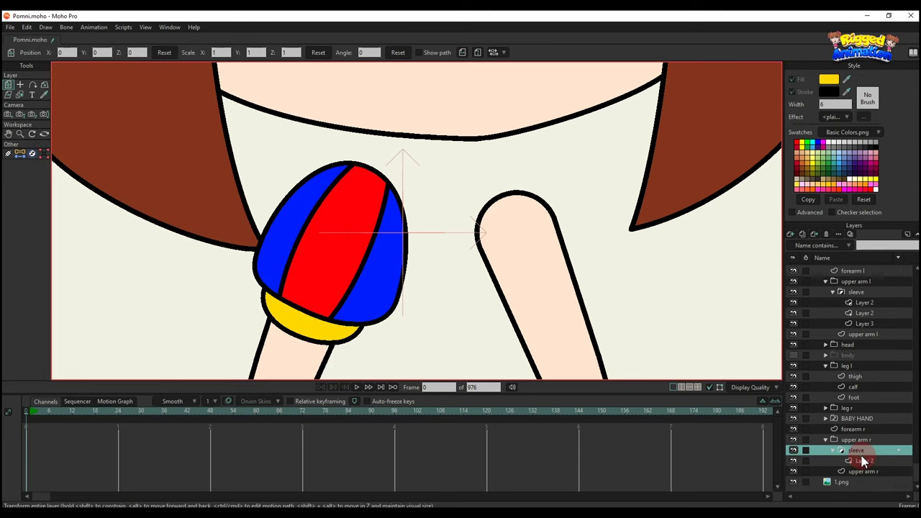
# Paste the shoulder circle into the new sleeve layer and enlarge it around the top of the arm
pyautogui.click(865, 462)
pyautogui.hotkey('ctrl', 'v')
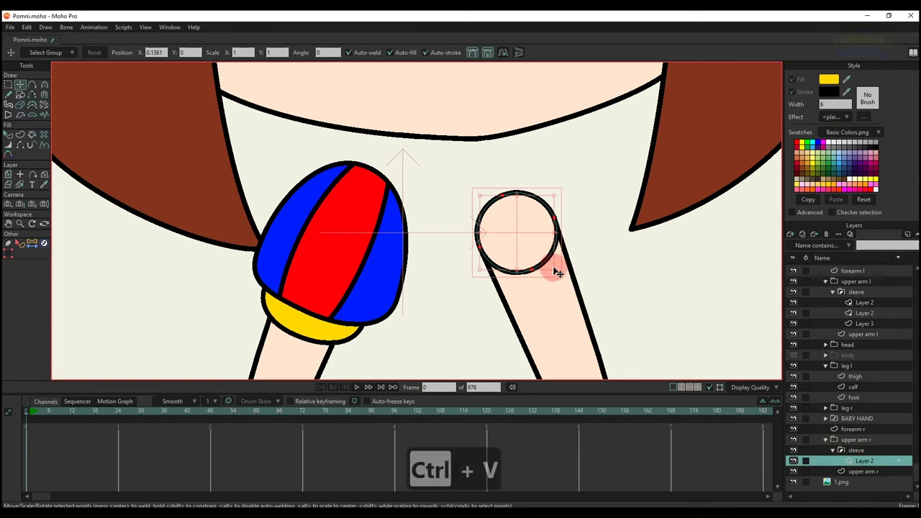
pyautogui.moveTo(549, 264); pyautogui.dragTo(591, 300)
pyautogui.click(621, 290)
# Move the circle's side and lower points and their curve handles to shape a puffed sleeve narrowing toward the shoulder
pyautogui.press('t')
pyautogui.moveTo(448, 257); pyautogui.dragTo(471, 293)
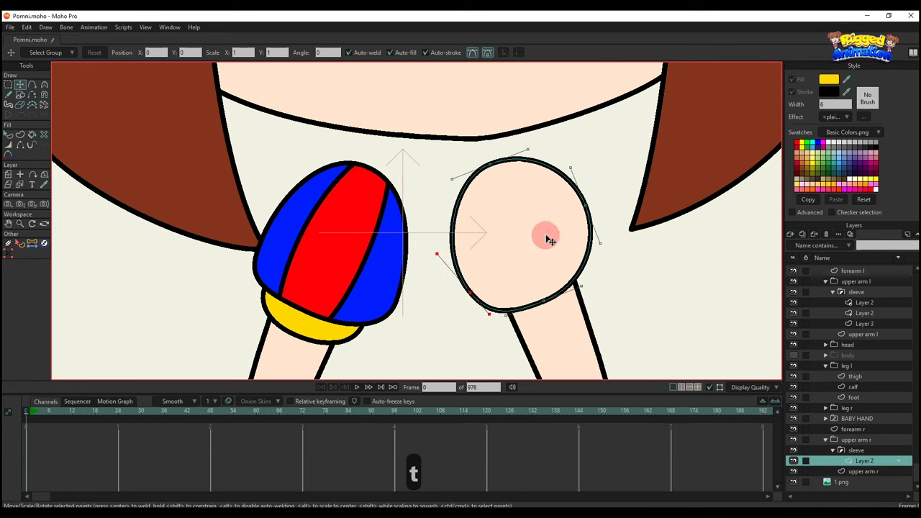
pyautogui.moveTo(593, 210); pyautogui.dragTo(601, 252)
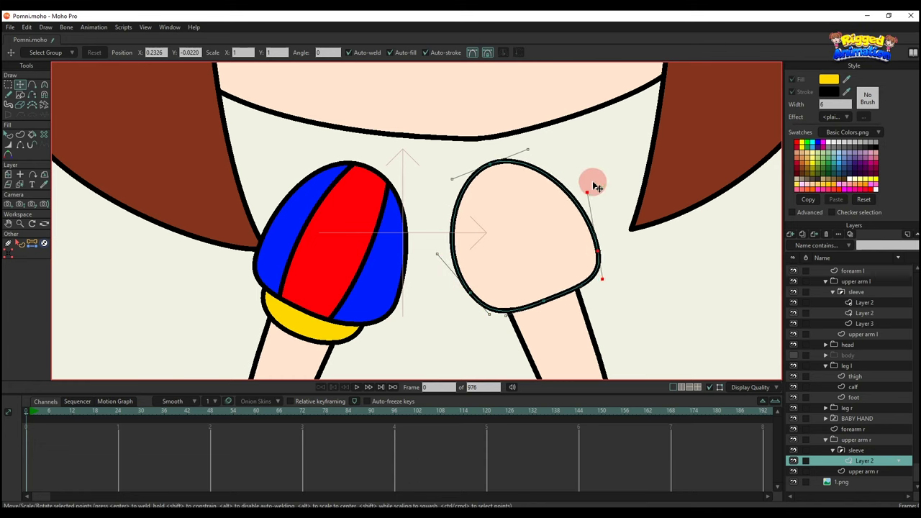
pyautogui.moveTo(594, 185); pyautogui.dragTo(491, 208)
pyautogui.moveTo(437, 244); pyautogui.dragTo(442, 236)
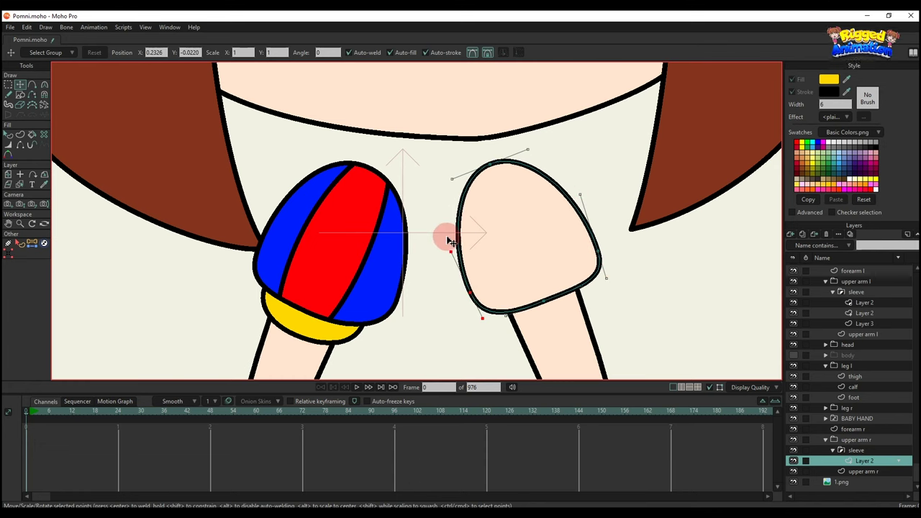
pyautogui.moveTo(545, 304); pyautogui.dragTo(556, 318)
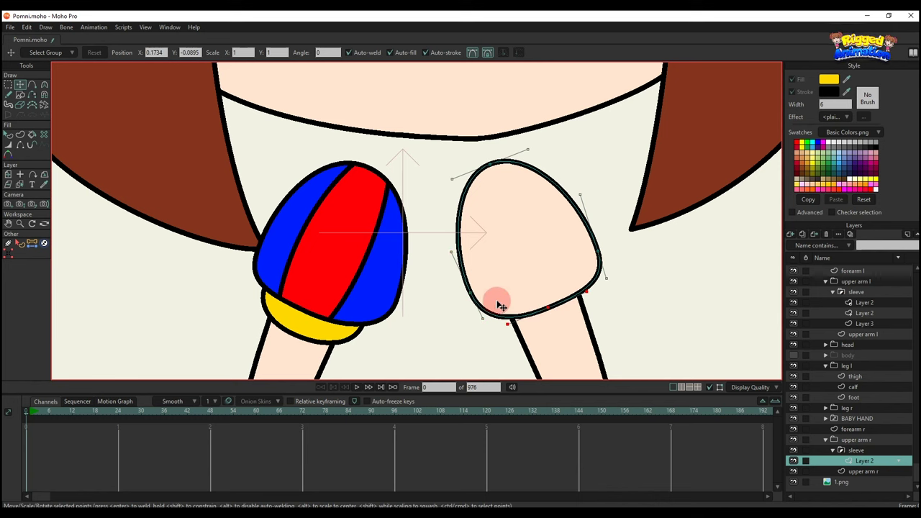
pyautogui.moveTo(496, 270); pyautogui.dragTo(502, 301)
# Increase the curvature at the sleeve's top point and push both lower side points outward to widen the sleeve
pyautogui.press('c')
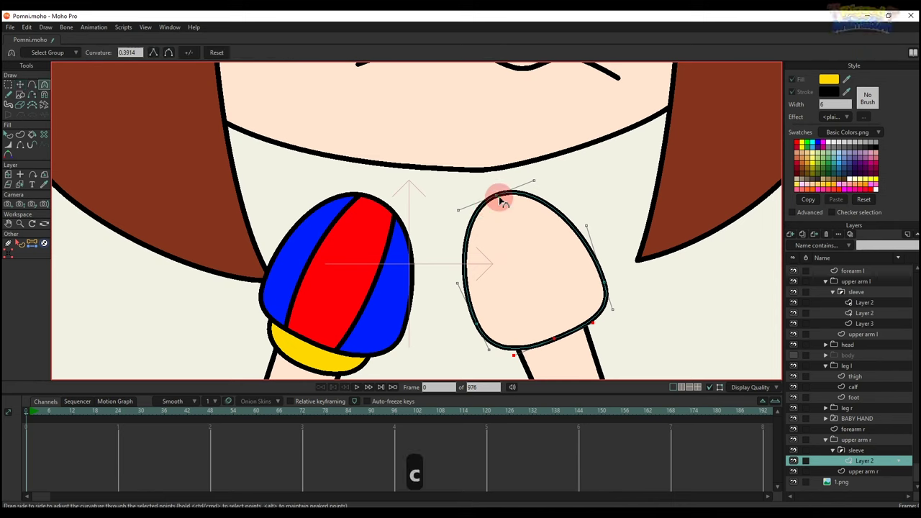
pyautogui.moveTo(496, 195); pyautogui.dragTo(552, 220)
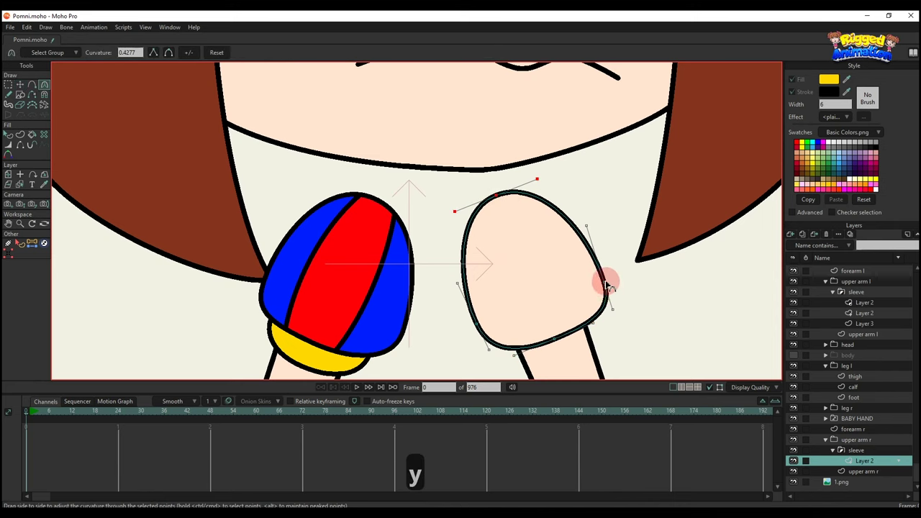
pyautogui.press('t')
pyautogui.moveTo(605, 281); pyautogui.dragTo(616, 284)
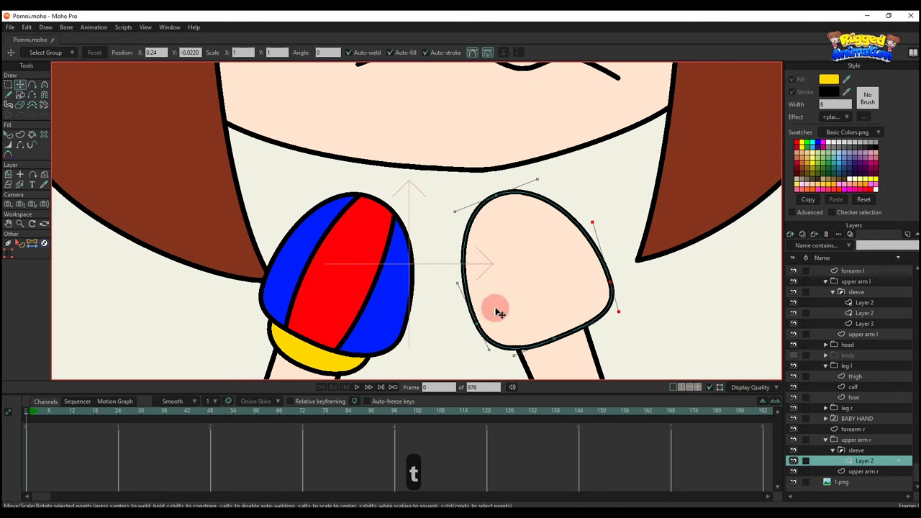
pyautogui.moveTo(479, 319); pyautogui.dragTo(472, 324)
pyautogui.moveTo(448, 285); pyautogui.dragTo(452, 286)
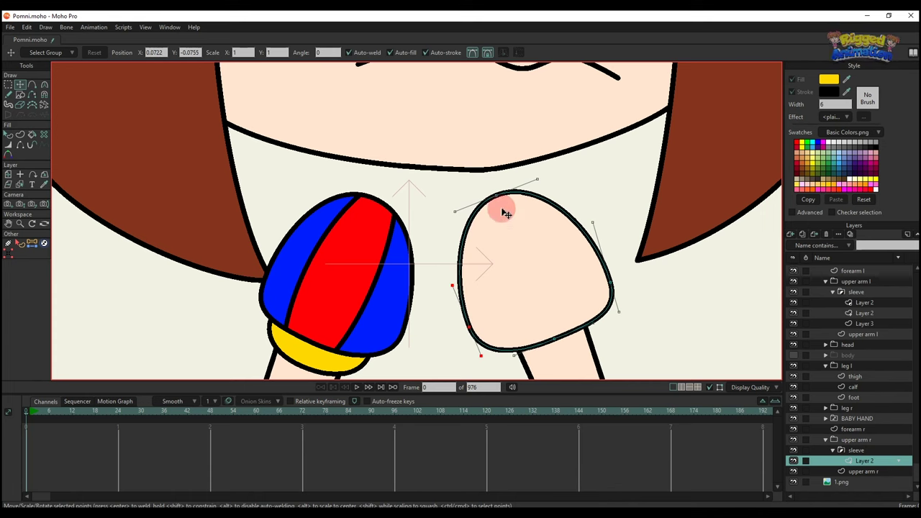
# Fill the new sleeve shape with the red sampled from the finished sleeve's panel
pyautogui.press('q')
pyautogui.click(564, 251)
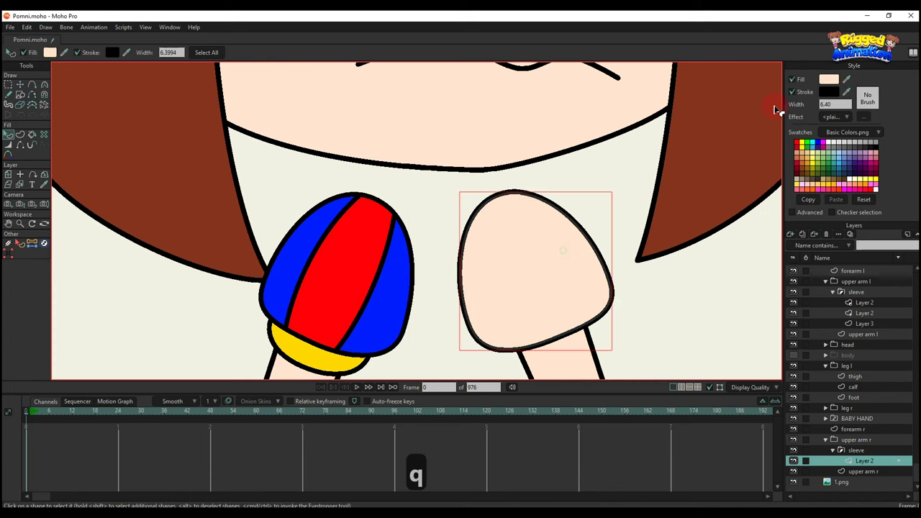
pyautogui.moveTo(842, 75); pyautogui.dragTo(354, 230)
pyautogui.click(641, 179)
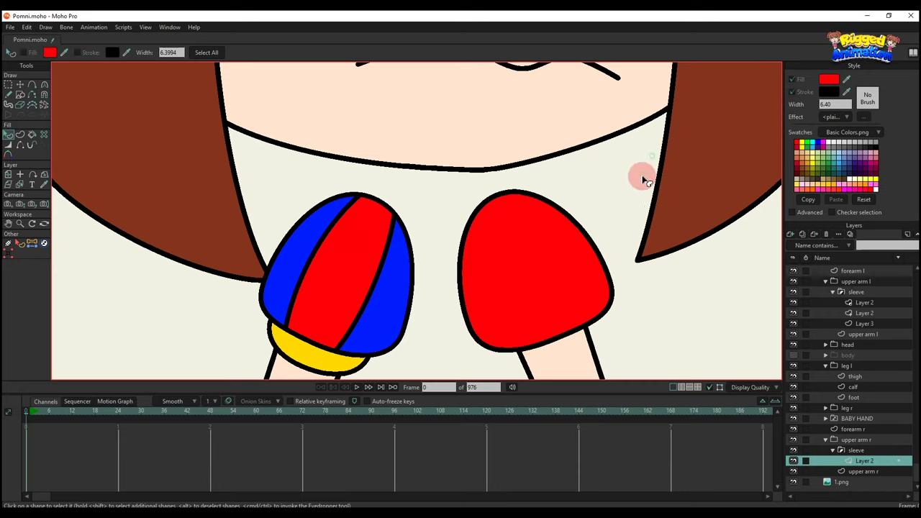
pyautogui.scroll(-4, 587, 229)
pyautogui.scroll(5, 598, 231)
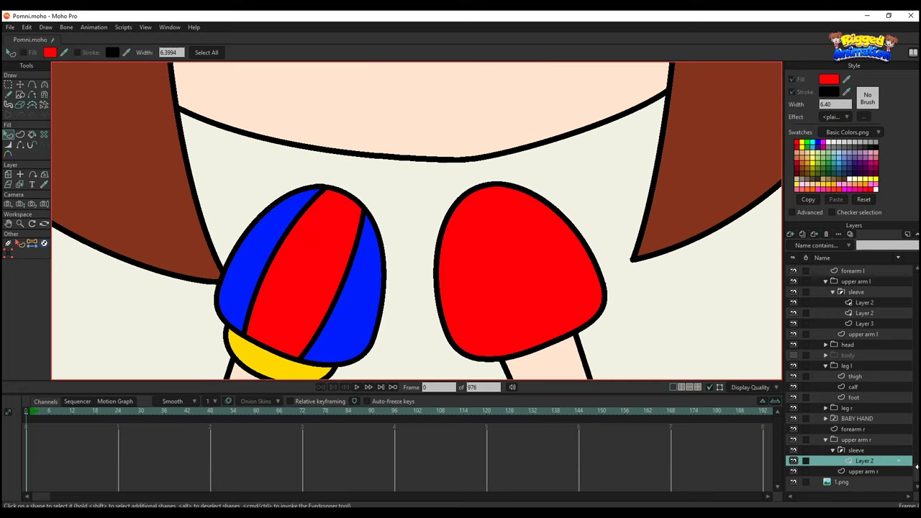
# Add a vector layer to the new sleeve's group, paste the finished sleeve's middle panel into it and mirror it over the new sleeve
pyautogui.click(791, 234)
pyautogui.click(798, 246)
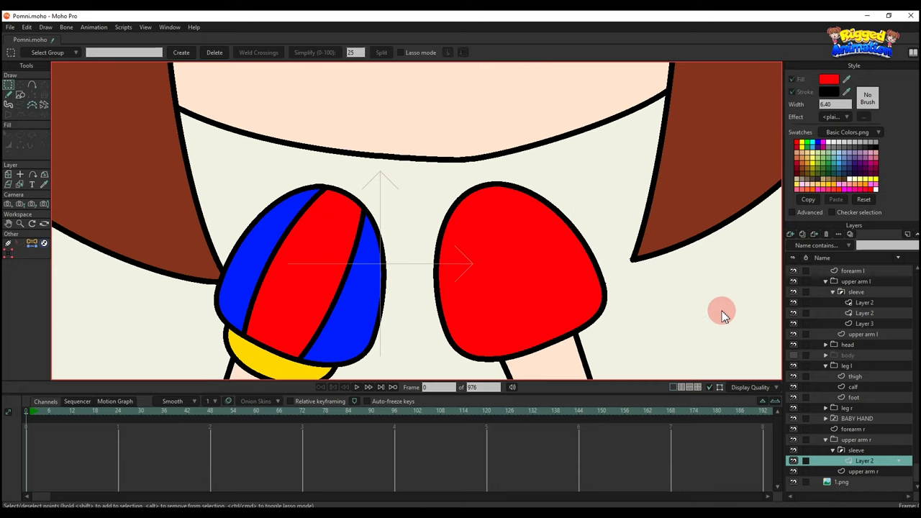
pyautogui.keyDown('ctrl'); pyautogui.keyDown('alt'); pyautogui.click(309, 298); pyautogui.keyUp('alt'); pyautogui.keyUp('ctrl')
pyautogui.press('t')
pyautogui.hotkey('ctrl', 'c')
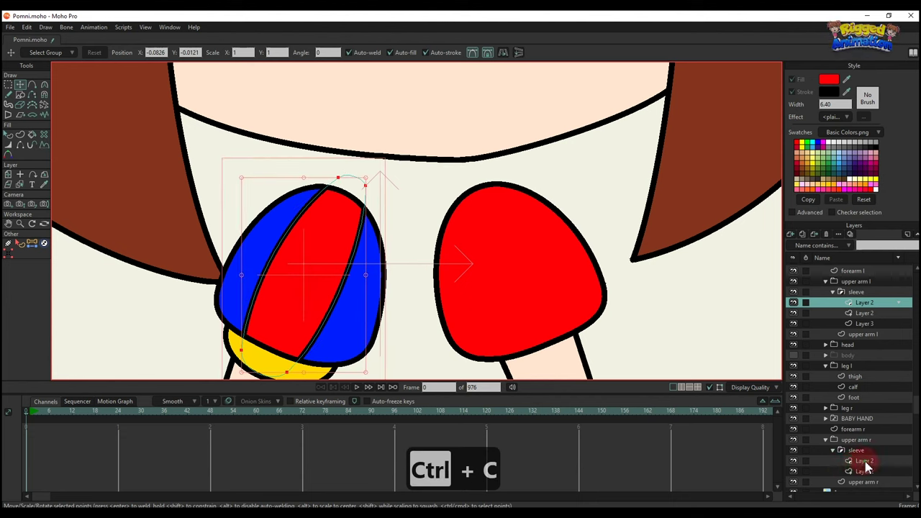
pyautogui.click(866, 460)
pyautogui.hotkey('ctrl', 'v')
pyautogui.moveTo(390, 249); pyautogui.dragTo(531, 218)
pyautogui.moveTo(466, 299); pyautogui.dragTo(529, 297)
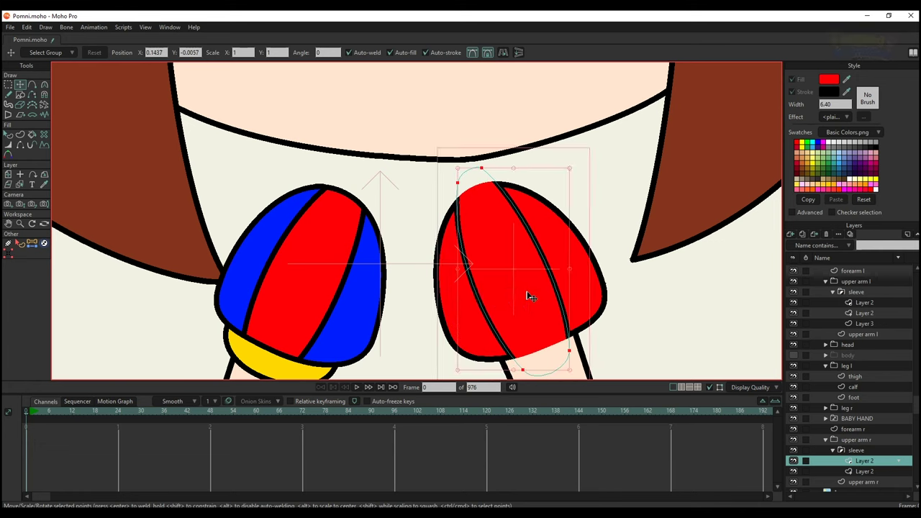
# Fill the pasted middle panel with the blue sampled from the finished sleeve
pyautogui.press('q')
pyautogui.keyDown('ctrl'); pyautogui.click(368, 299); pyautogui.keyUp('ctrl')
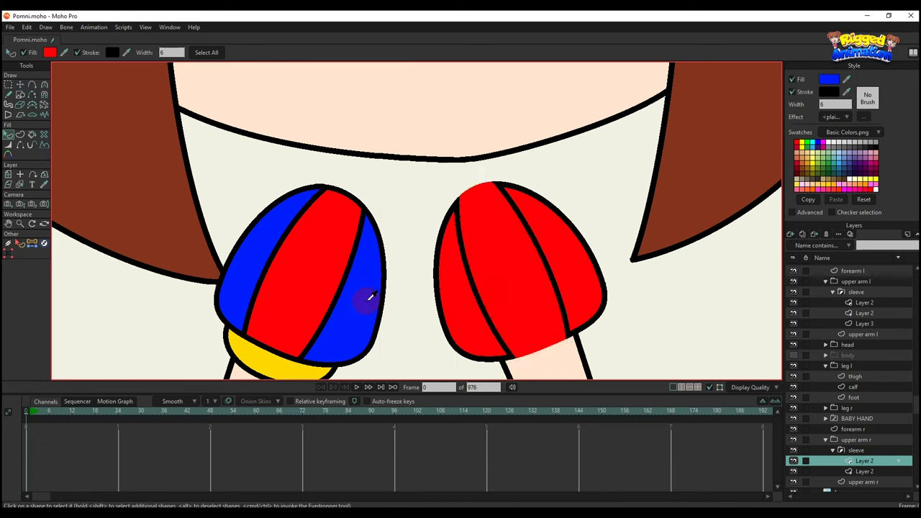
pyautogui.click(668, 268)
pyautogui.scroll(-3, 574, 280)
pyautogui.scroll(4, 569, 297)
pyautogui.press('t')
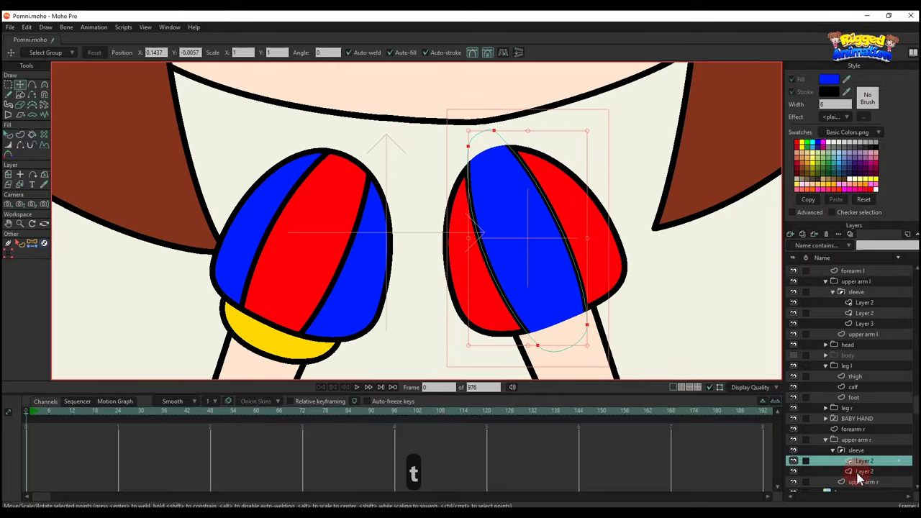
# Exclude strokes from the red sleeve base layer's mask
pyautogui.doubleClick(860, 472)
pyautogui.click(153, 73)
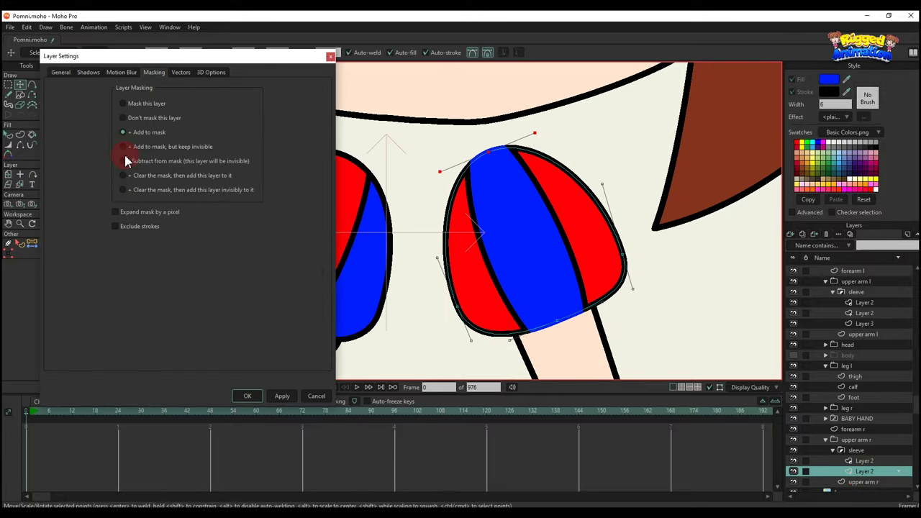
pyautogui.click(253, 400)
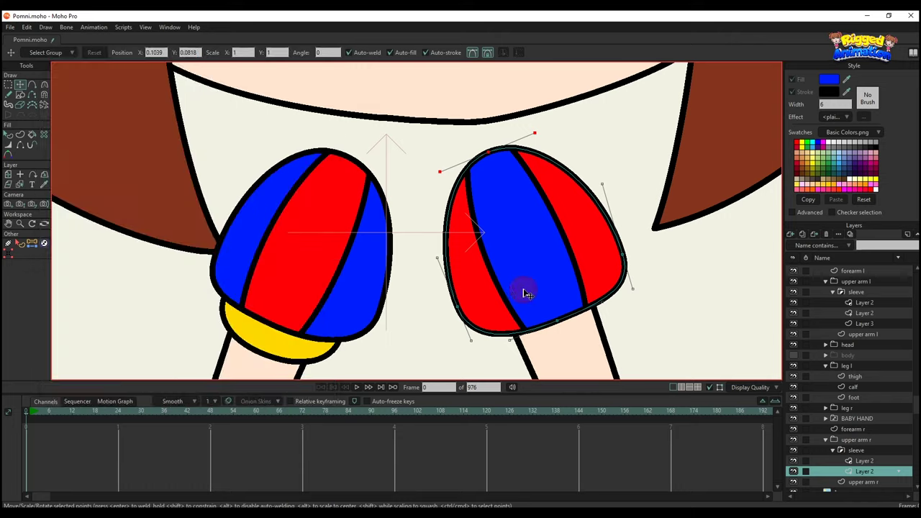
# Copy the finished sleeve's yellow cuff and add a vector layer set to "Don't mask this layer" below the new sleeve's shapes
pyautogui.scroll(-5, 524, 290)
pyautogui.press('q')
pyautogui.moveTo(524, 312); pyautogui.dragTo(526, 293)
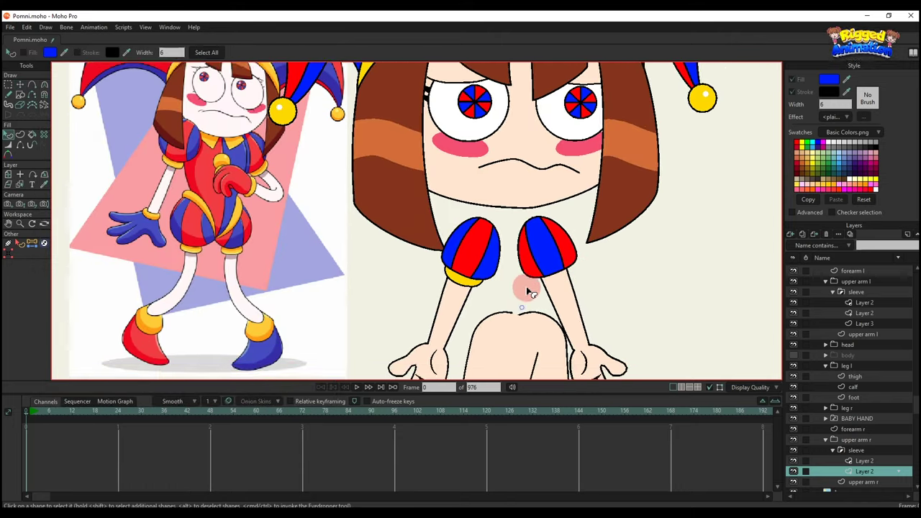
pyautogui.scroll(5, 519, 281)
pyautogui.keyDown('alt'); pyautogui.rightClick(408, 291); pyautogui.keyUp('alt')
pyautogui.press('t')
pyautogui.hotkey('ctrl', 'c')
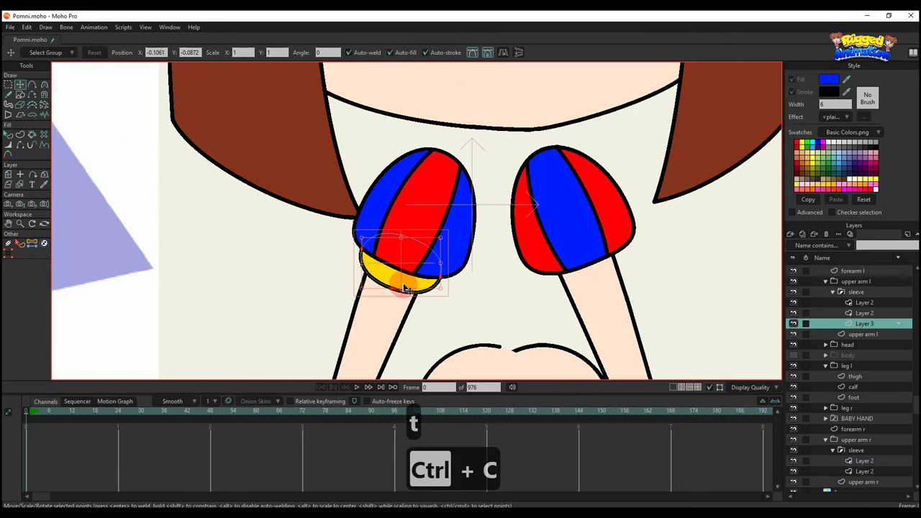
pyautogui.click(874, 482)
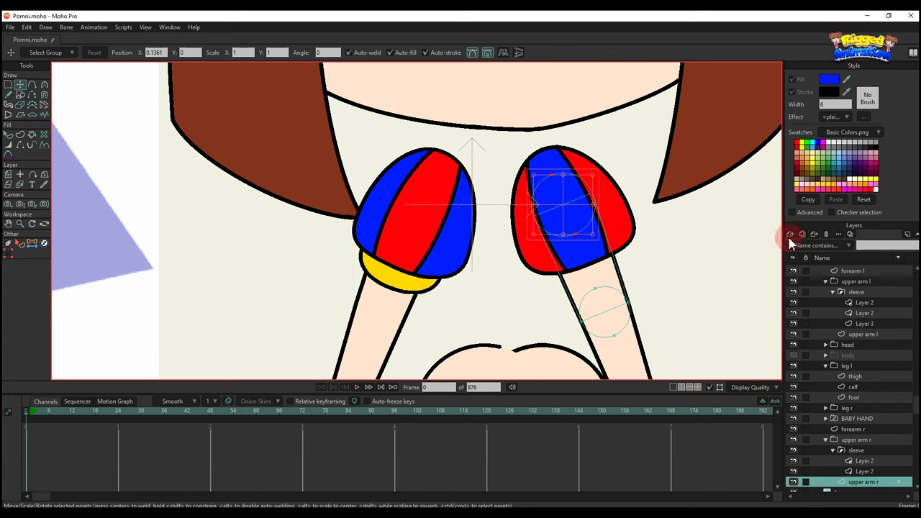
pyautogui.click(790, 236)
pyautogui.click(799, 247)
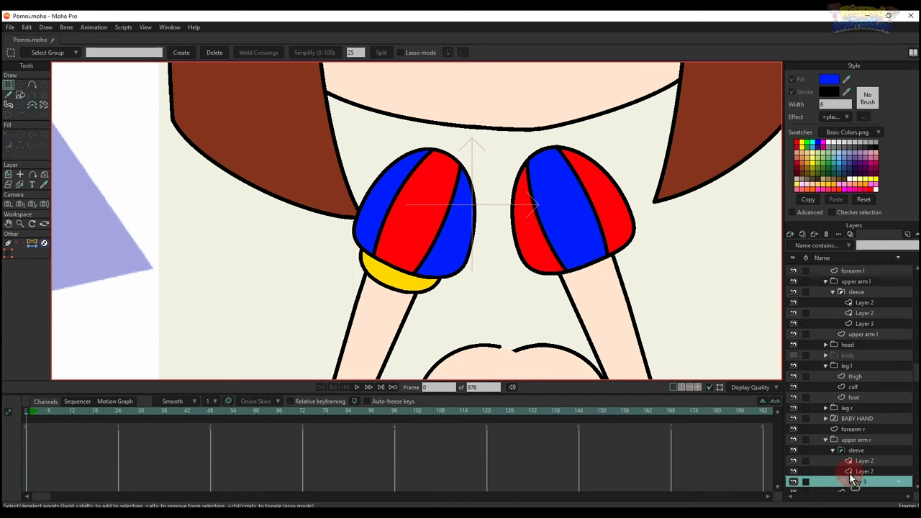
pyautogui.rightClick(866, 482)
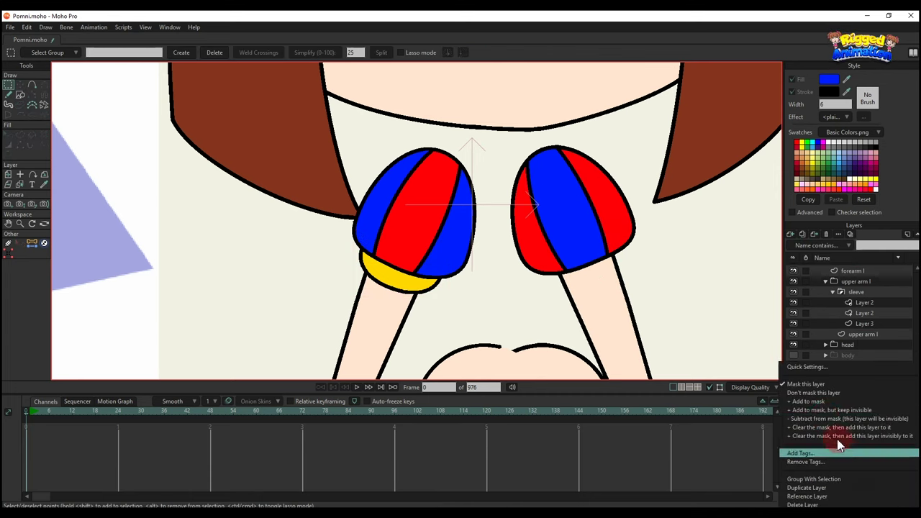
pyautogui.click(818, 393)
# Paste the yellow cuff into the new layer and place it mirrored under the lower edge of the second sleeve
pyautogui.hotkey('ctrl', 'v')
pyautogui.moveTo(421, 273); pyautogui.dragTo(585, 267)
pyautogui.scroll(3, 613, 266)
pyautogui.press('q')
pyautogui.scroll(-3, 658, 272)
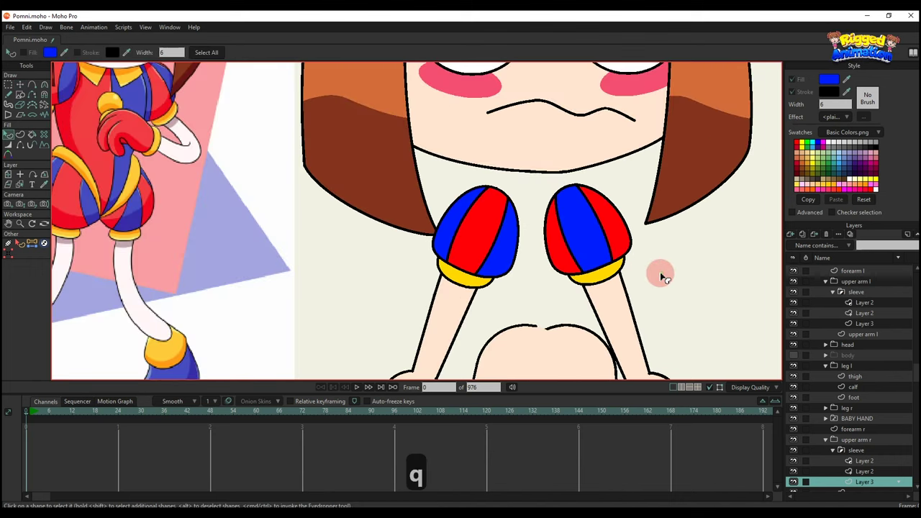
# Make the body layer visible again
pyautogui.scroll(-2, 576, 257)
pyautogui.scroll(1, 575, 257)
pyautogui.scroll(1, 837, 323)
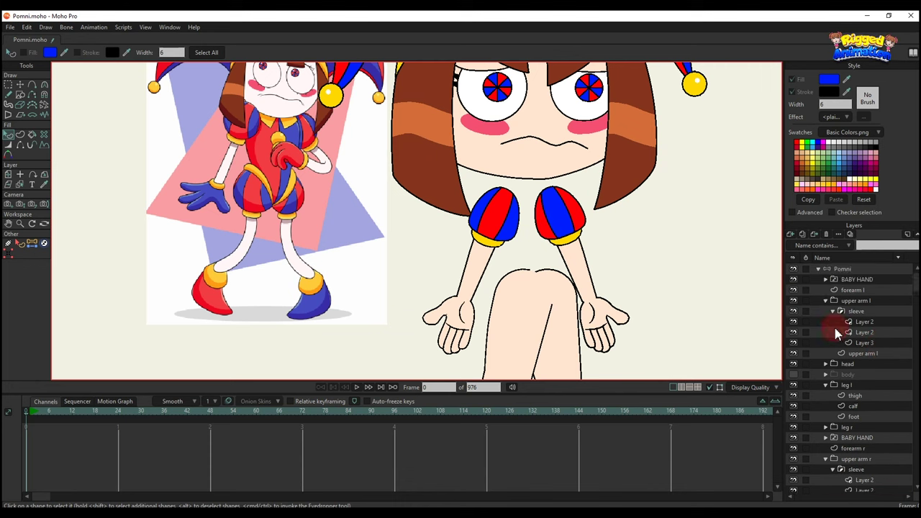
pyautogui.click(795, 375)
pyautogui.scroll(3, 443, 350)
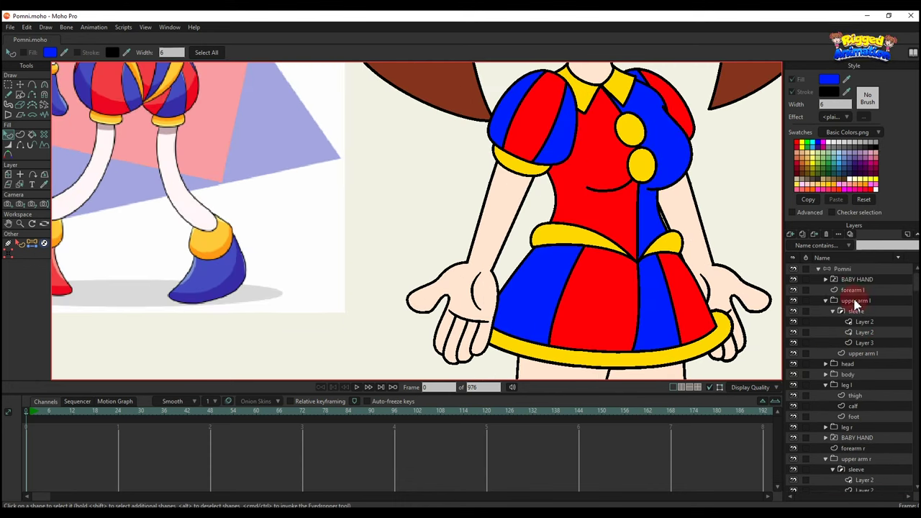
# Select the first BABY HAND layer and change its SKIN1 style's fill to the blue sampled from the outfit
pyautogui.click(835, 279)
pyautogui.scroll(-4, 624, 279)
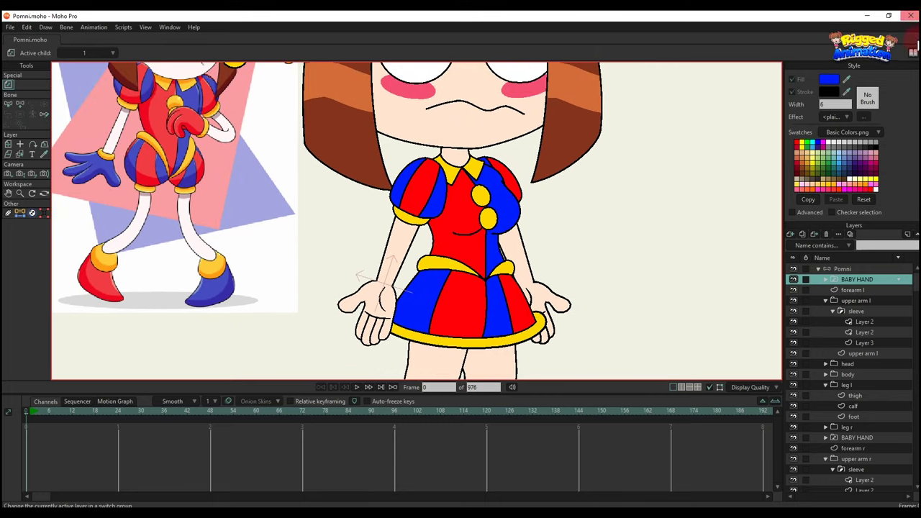
pyautogui.click(792, 211)
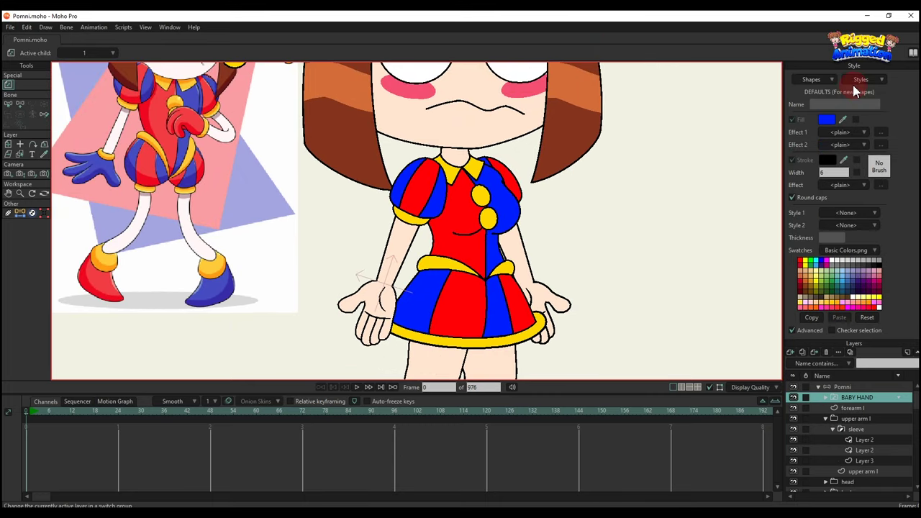
pyautogui.click(868, 81)
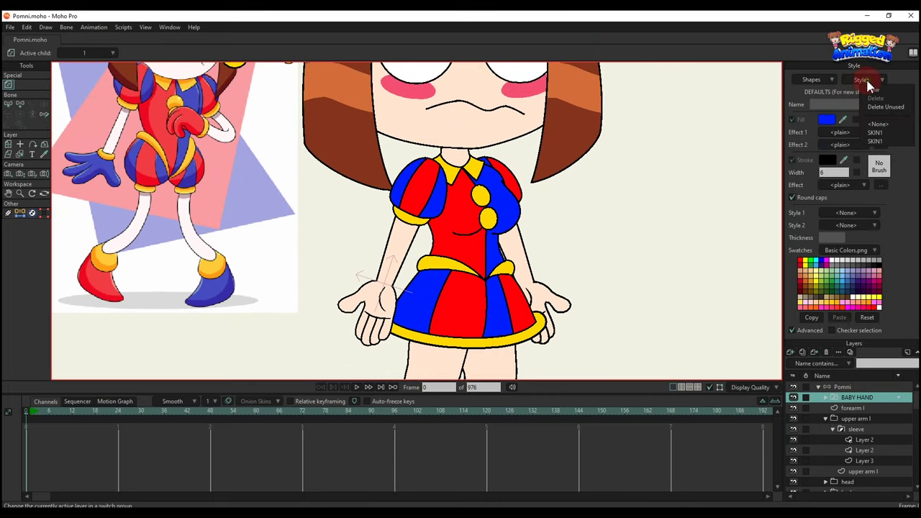
pyautogui.click(878, 132)
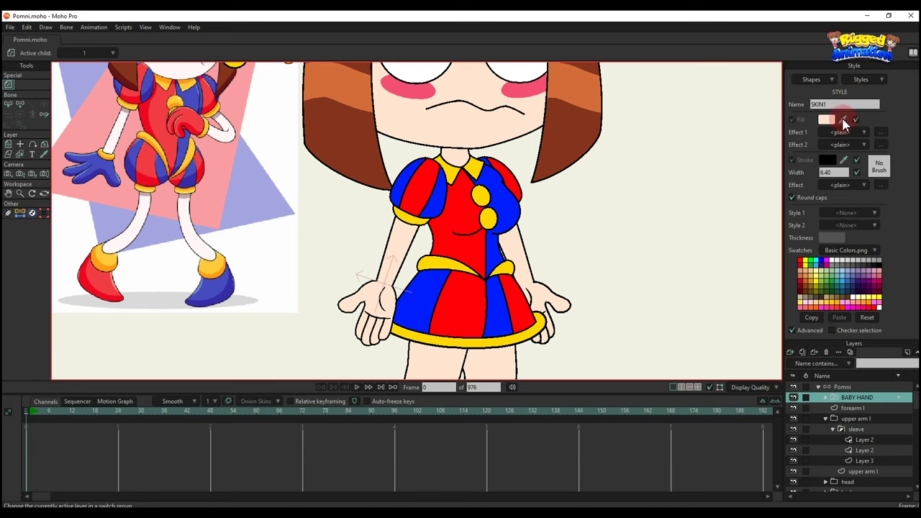
pyautogui.moveTo(843, 120); pyautogui.dragTo(520, 218)
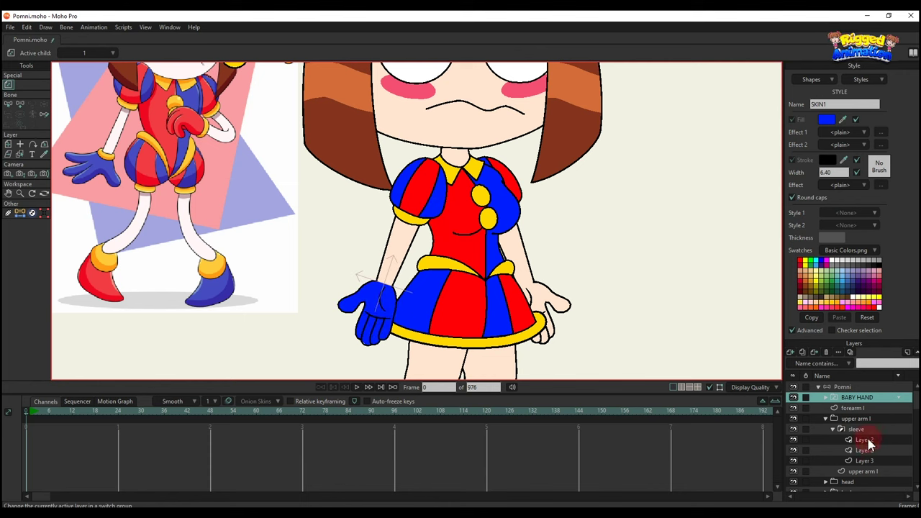
# Fill the wrist circle of the forearm l layer with the blue sampled from the hand
pyautogui.scroll(2, 388, 283)
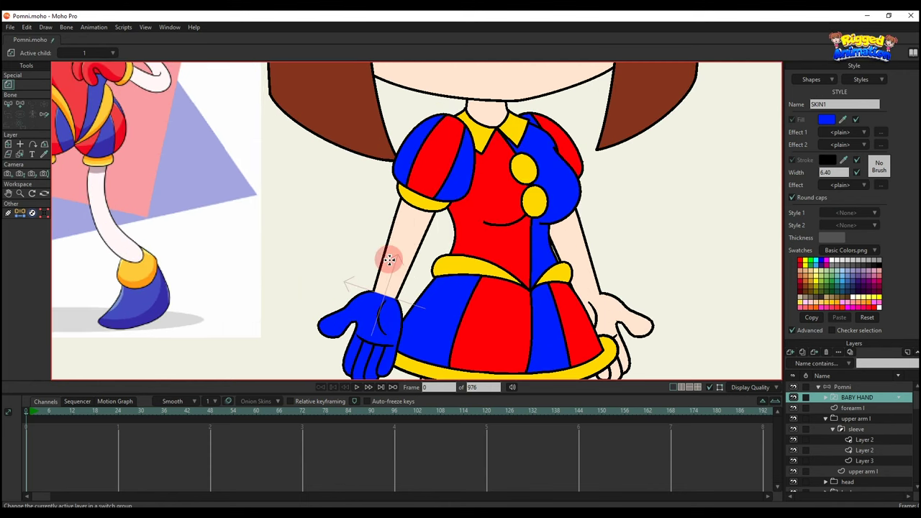
pyautogui.scroll(-1, 390, 261)
pyautogui.moveTo(391, 261); pyautogui.dragTo(485, 245)
pyautogui.scroll(1, 488, 246)
pyautogui.keyDown('ctrl'); pyautogui.keyDown('alt'); pyautogui.click(486, 260); pyautogui.keyUp('alt'); pyautogui.keyUp('ctrl')
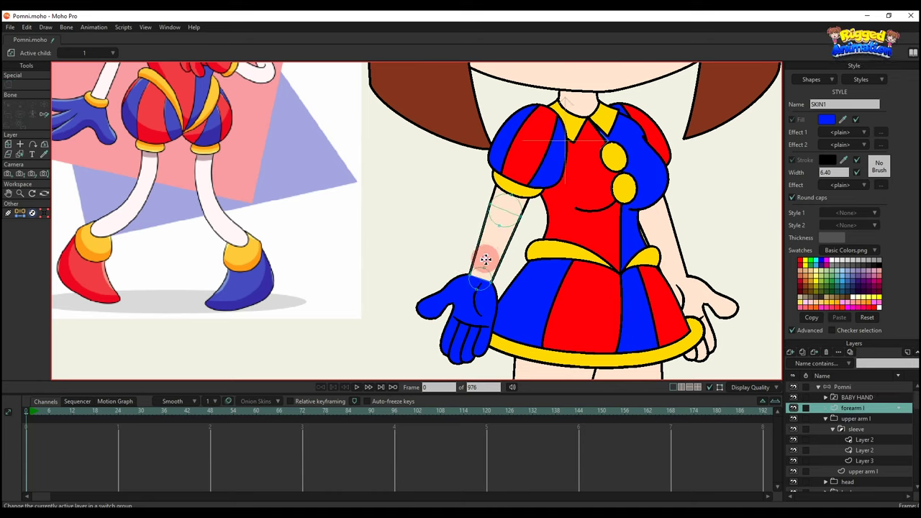
pyautogui.scroll(3, 483, 261)
pyautogui.press('t')
pyautogui.scroll(3, 483, 288)
pyautogui.press('q')
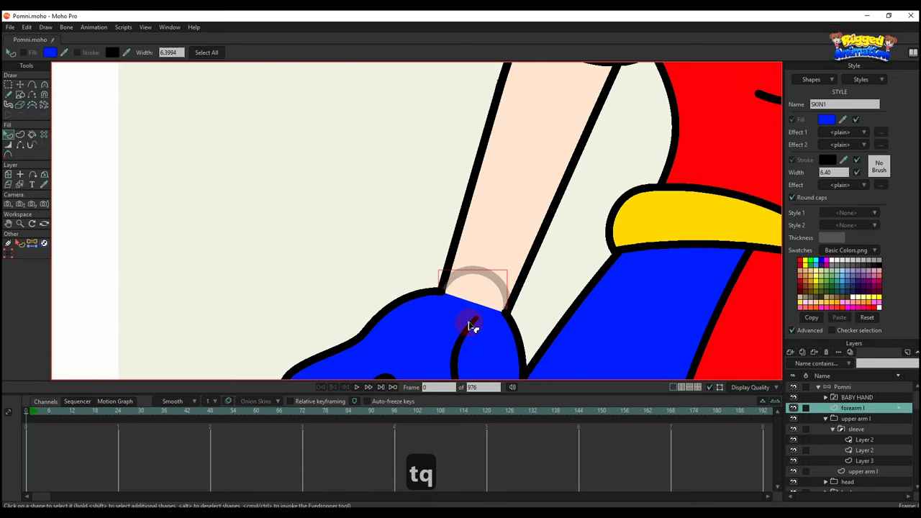
pyautogui.click(487, 284)
pyautogui.keyDown('ctrl'); pyautogui.click(422, 323); pyautogui.keyUp('ctrl')
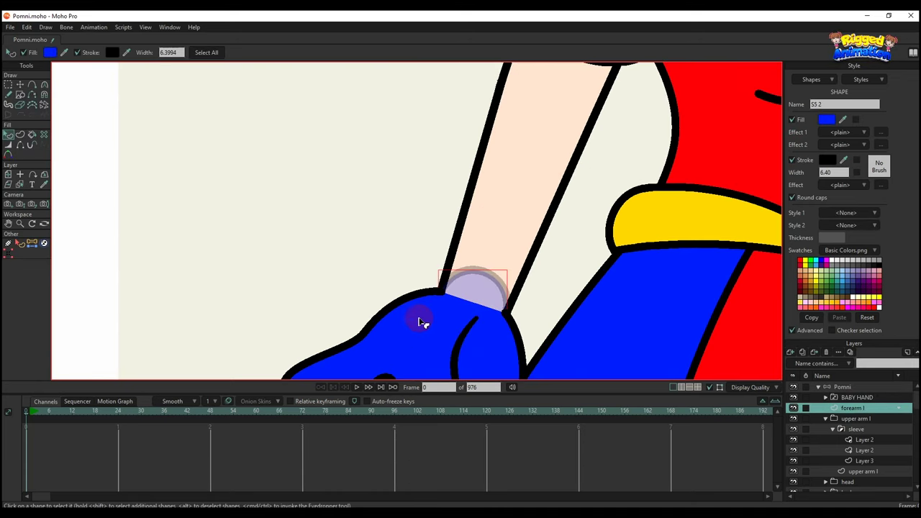
# Draw a line across the forearm just above the wrist, delete its automatic fill and weld its end to the opposite edge
pyautogui.press('a')
pyautogui.scroll(3, 460, 292)
pyautogui.moveTo(506, 289); pyautogui.dragTo(419, 250)
pyautogui.press('t')
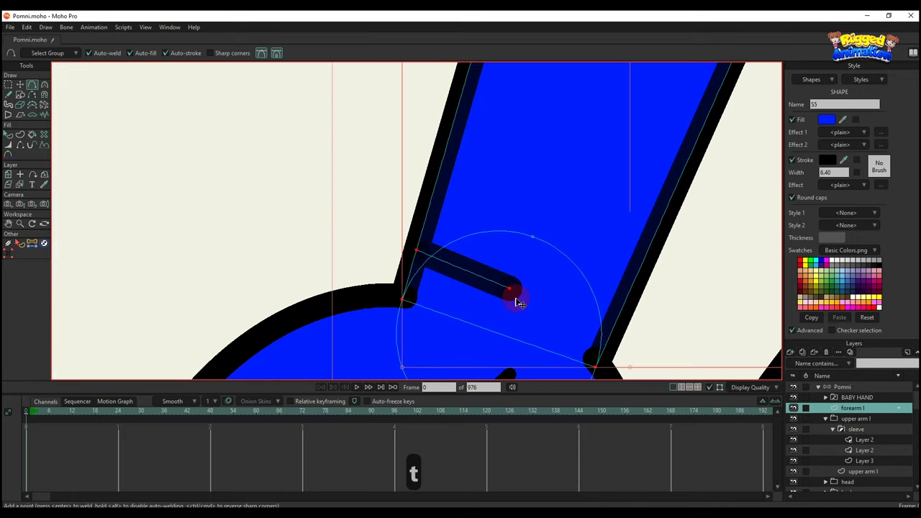
pyautogui.press('q')
pyautogui.press('BackSpace')
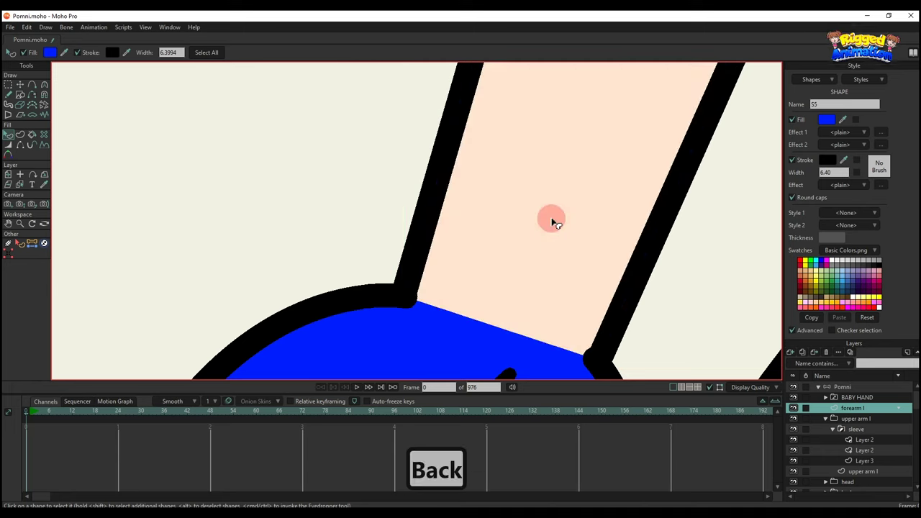
pyautogui.press('t')
pyautogui.moveTo(512, 290); pyautogui.dragTo(618, 329)
# Create a blue filled shape from the four points enclosing the wrist section of the forearm
pyautogui.scroll(-3, 483, 273)
pyautogui.press('g')
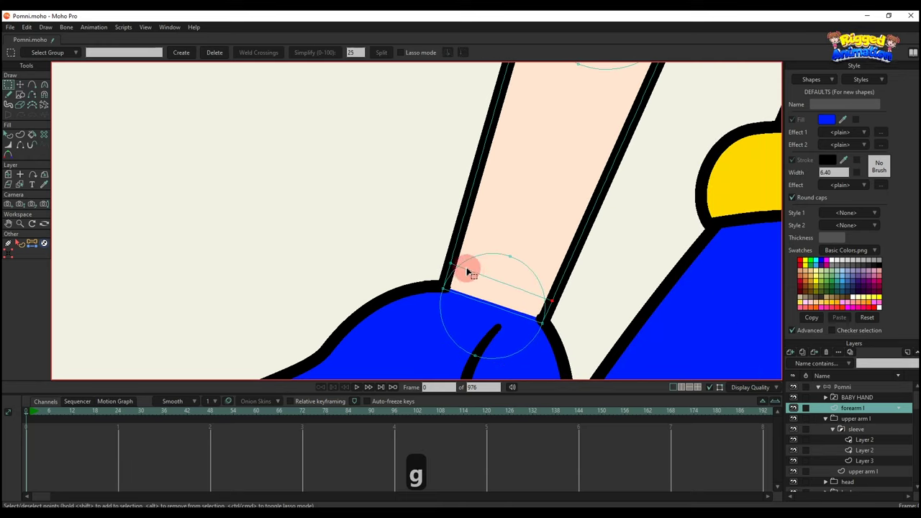
pyautogui.click(451, 282)
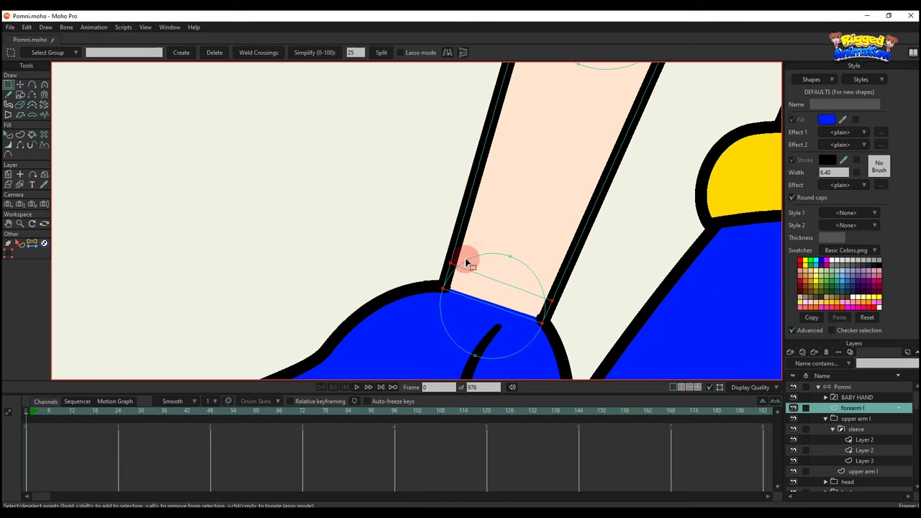
pyautogui.scroll(-4, 466, 264)
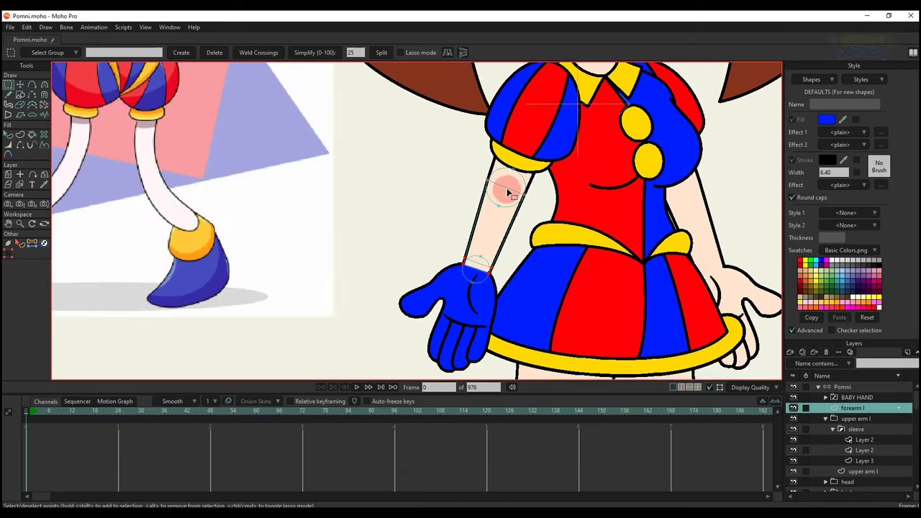
pyautogui.click(22, 134)
pyautogui.click(110, 54)
pyautogui.press('q')
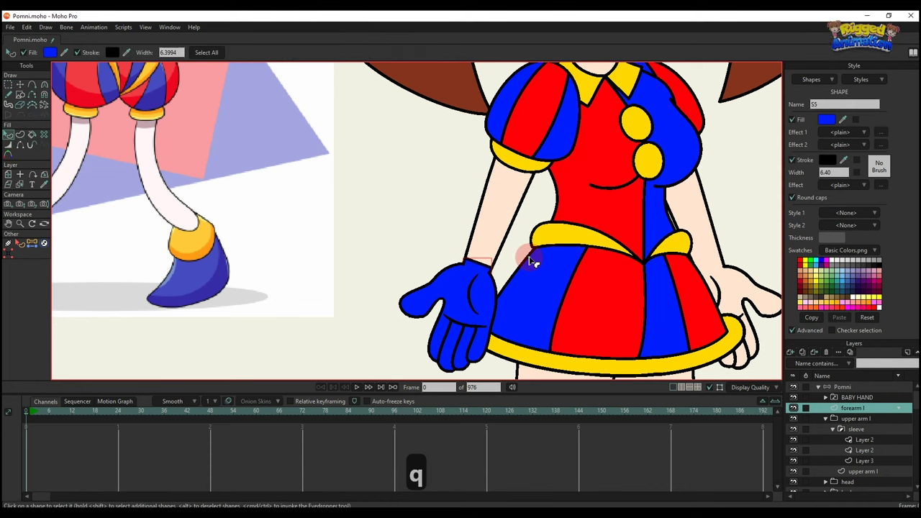
# Draw a blue ellipse over the wrist and rotate it to follow the slant of the glove's edge
pyautogui.scroll(3, 475, 277)
pyautogui.press('a')
pyautogui.scroll(1, 483, 248)
pyautogui.click(20, 95)
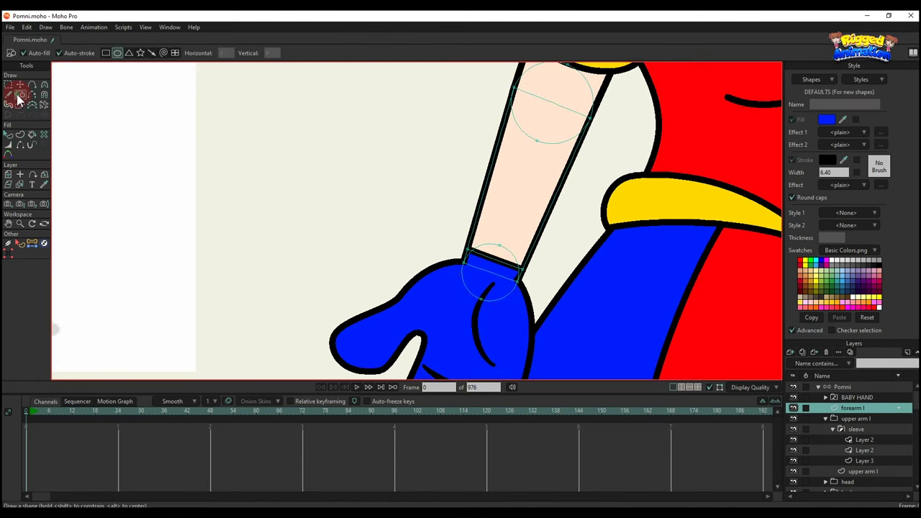
pyautogui.scroll(2, 442, 257)
pyautogui.moveTo(465, 214); pyautogui.dragTo(634, 295)
pyautogui.scroll(3, 545, 284)
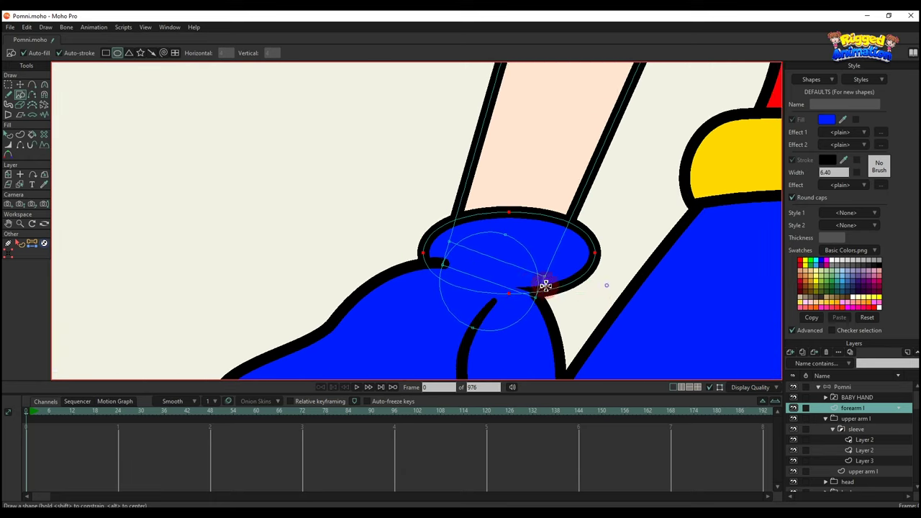
pyautogui.press('t')
pyautogui.moveTo(579, 255); pyautogui.dragTo(607, 294)
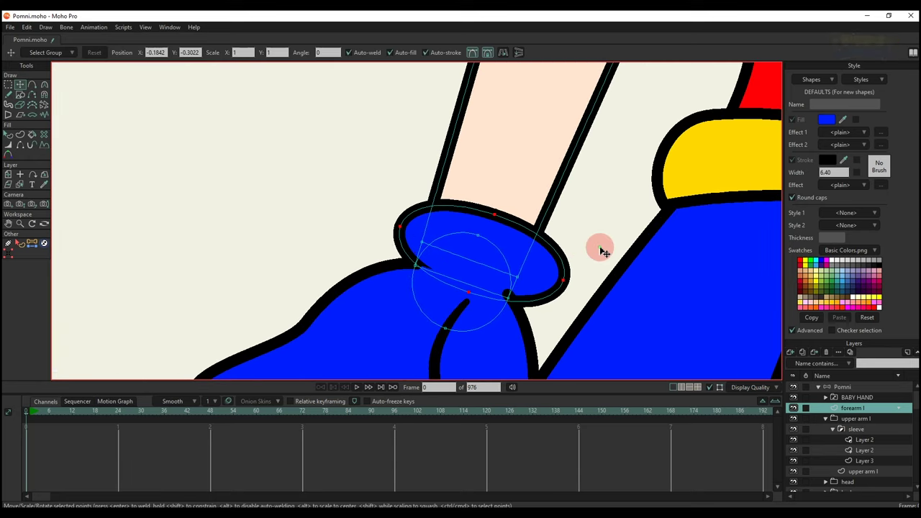
# Move the two end points of the wrist ellipse inward onto the opposite edges of the forearm l outline
pyautogui.scroll(3, 469, 291)
pyautogui.moveTo(473, 292); pyautogui.dragTo(506, 225)
pyautogui.moveTo(348, 207); pyautogui.dragTo(401, 168)
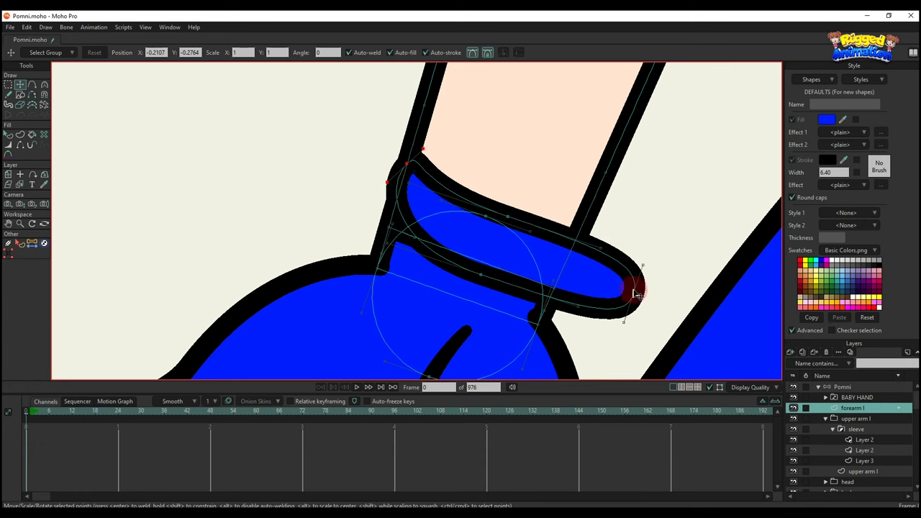
pyautogui.moveTo(636, 293); pyautogui.dragTo(584, 232)
# Select the ellipse's two end points on the forearm edges and turn them into sharp corners
pyautogui.press('v')
pyautogui.click(408, 163)
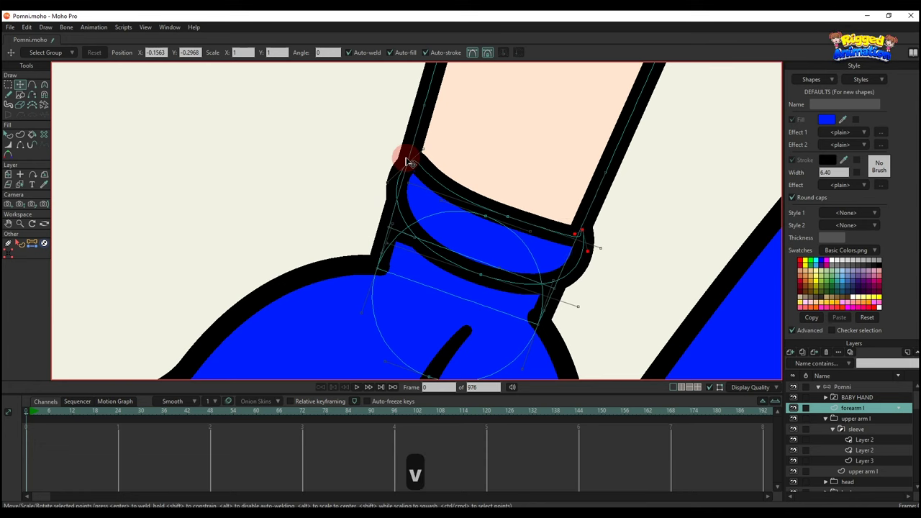
pyautogui.press('g')
pyautogui.click(430, 179)
pyautogui.press('c')
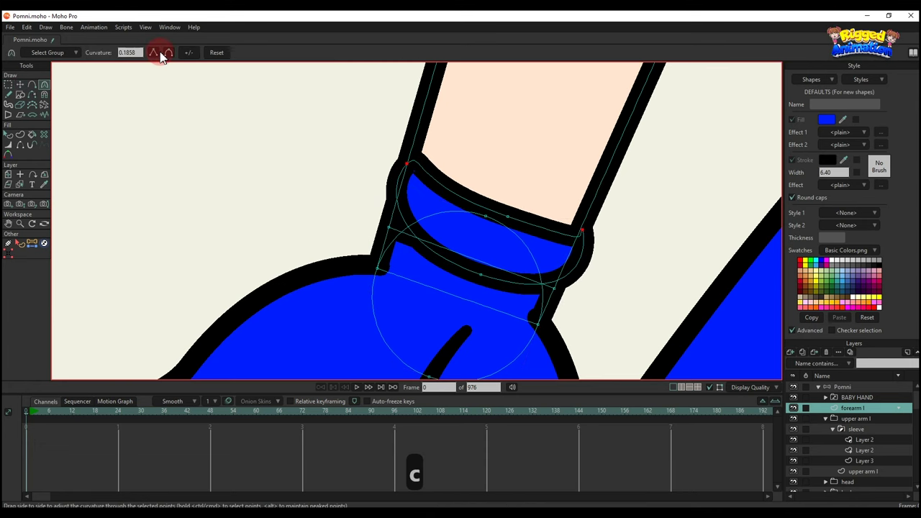
pyautogui.click(156, 52)
# Bow the cuff's upper edge down across the forearm and adjust the middle point of its lower edge
pyautogui.press('t')
pyautogui.click(635, 236)
pyautogui.scroll(2, 442, 216)
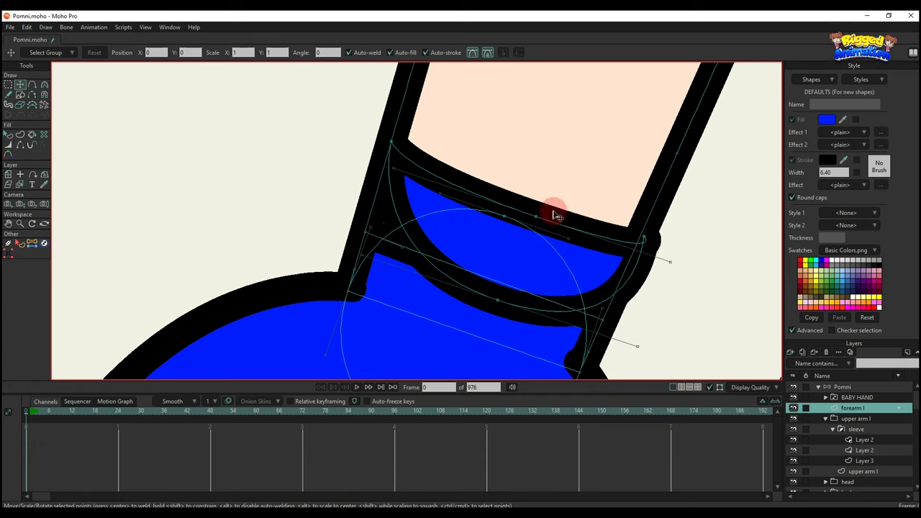
pyautogui.moveTo(557, 216); pyautogui.dragTo(552, 235)
pyautogui.moveTo(656, 275); pyautogui.dragTo(524, 243)
pyautogui.hotkey('ctrl', 'z')
pyautogui.hotkey('ctrl', 'z')
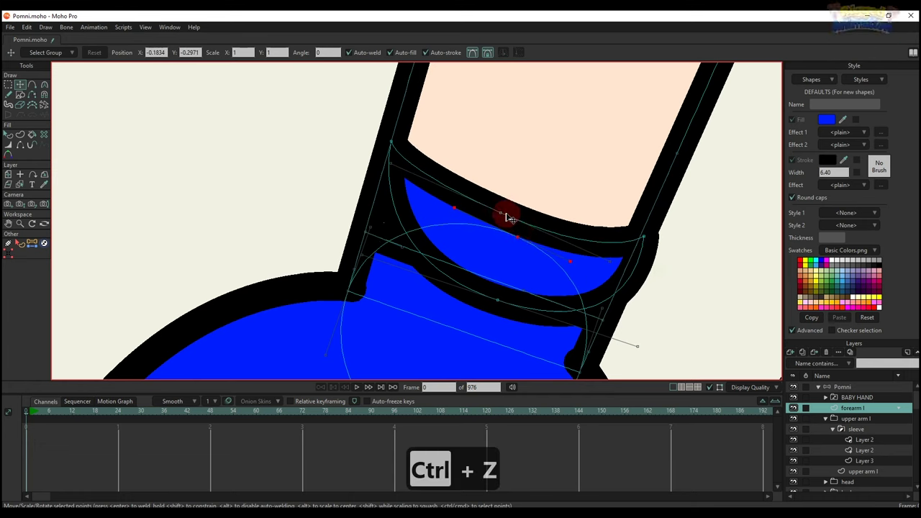
pyautogui.moveTo(479, 282); pyautogui.dragTo(487, 302)
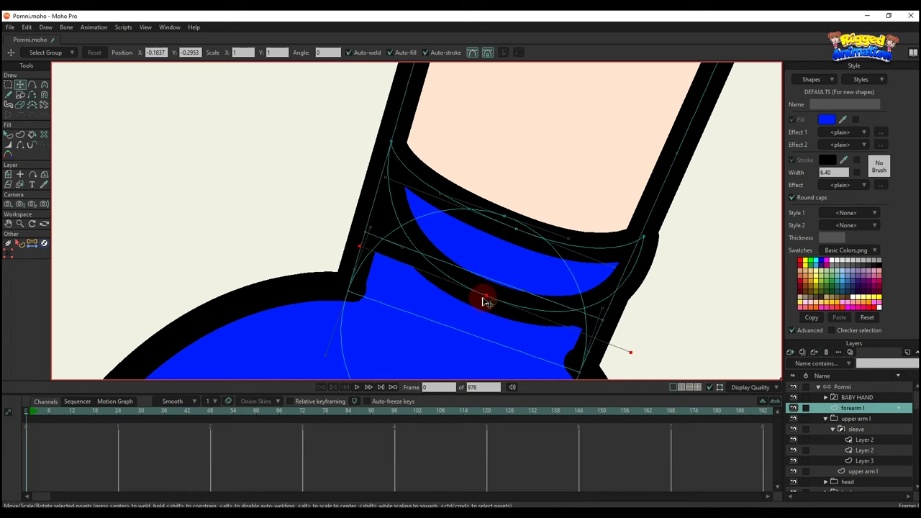
# Raise the curvature of the cuff's lower middle point so both sides bulge beyond the forearm
pyautogui.press('c')
pyautogui.moveTo(559, 313); pyautogui.dragTo(815, 348)
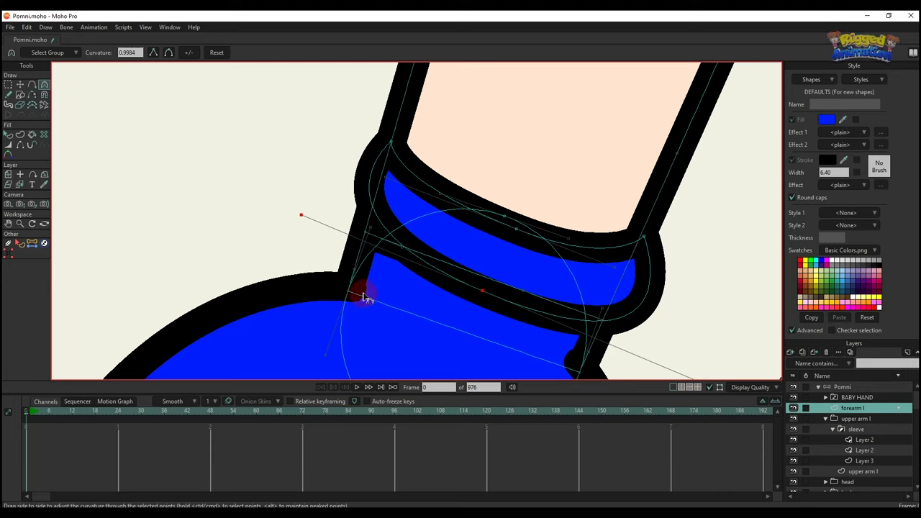
pyautogui.scroll(-2, 364, 295)
pyautogui.moveTo(323, 238); pyautogui.dragTo(301, 235)
pyautogui.scroll(1, 502, 229)
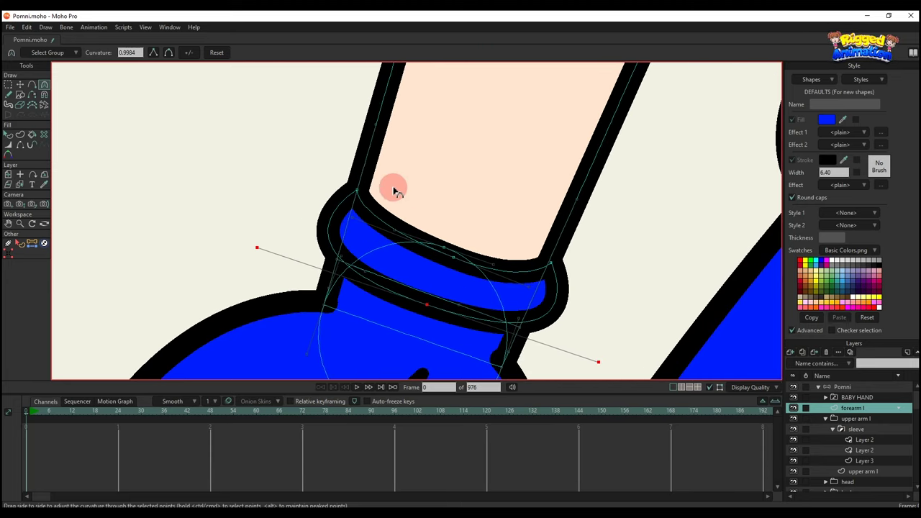
# Slide the cuff's two corner points up along the forearm edges to make the cuff taller
pyautogui.press('t')
pyautogui.moveTo(353, 191); pyautogui.dragTo(367, 172)
pyautogui.moveTo(520, 269); pyautogui.dragTo(556, 252)
pyautogui.click(445, 251)
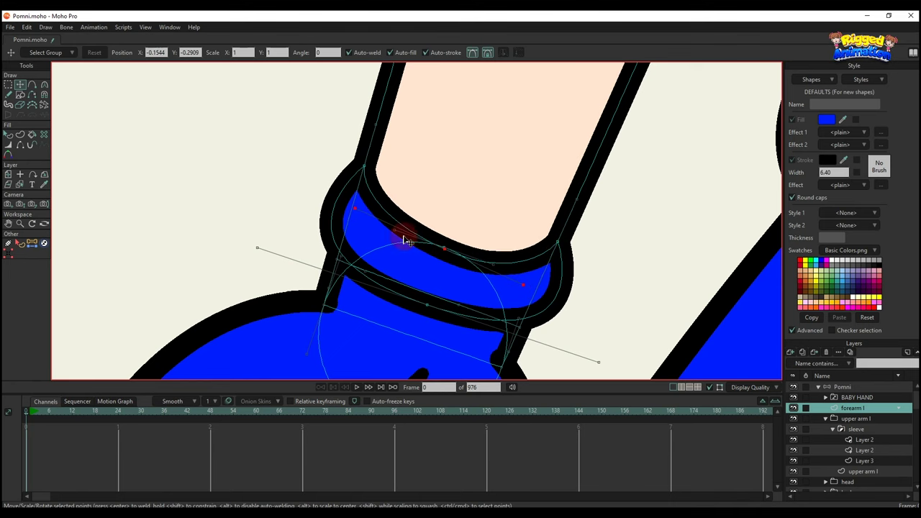
# Lengthen the curve handles of the cuff's upper and lower middle points outward to widen its rounded ends
pyautogui.moveTo(356, 214); pyautogui.dragTo(337, 209)
pyautogui.moveTo(526, 286); pyautogui.dragTo(549, 292)
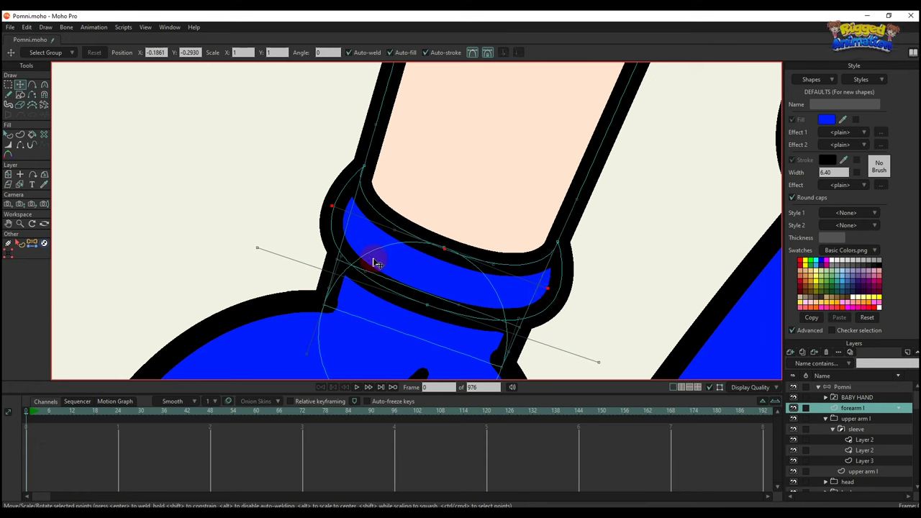
pyautogui.moveTo(280, 251); pyautogui.dragTo(213, 253)
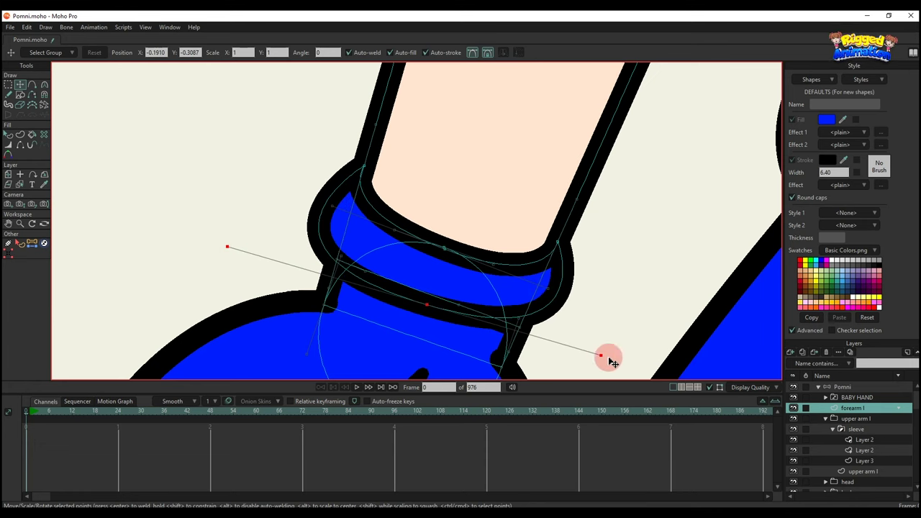
pyautogui.moveTo(600, 362); pyautogui.dragTo(647, 379)
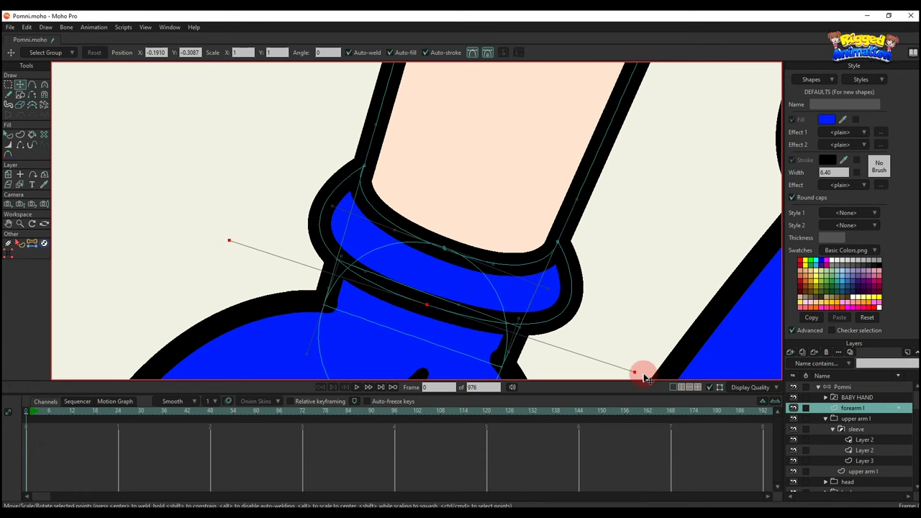
# Select the wrist cuff shape and change its fill from blue to yellow
pyautogui.press('q')
pyautogui.scroll(-6, 362, 232)
pyautogui.click(413, 232)
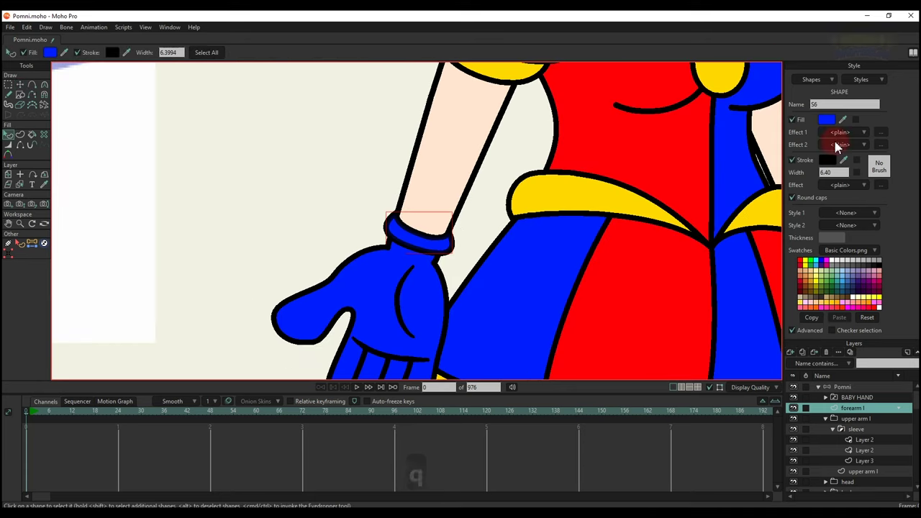
pyautogui.scroll(-2, 329, 240)
# Raise the corner points and upper middle point of the yellow cuff slightly along the forearm
pyautogui.press('t')
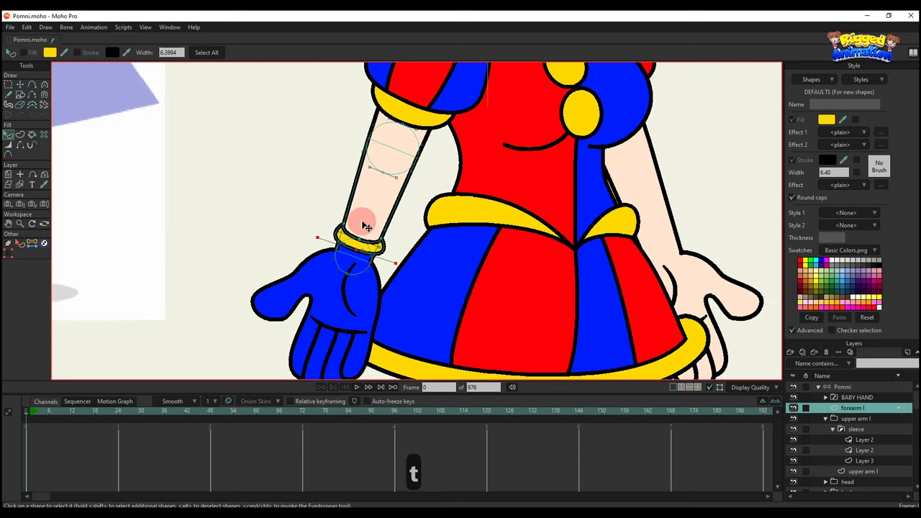
pyautogui.scroll(8, 422, 257)
pyautogui.moveTo(452, 269); pyautogui.dragTo(462, 262)
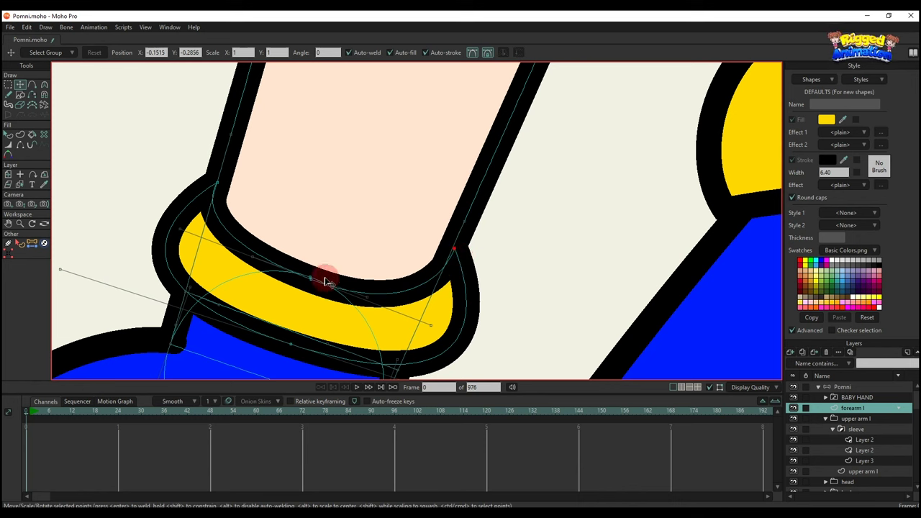
pyautogui.moveTo(310, 283); pyautogui.dragTo(314, 271)
pyautogui.moveTo(232, 190); pyautogui.dragTo(235, 180)
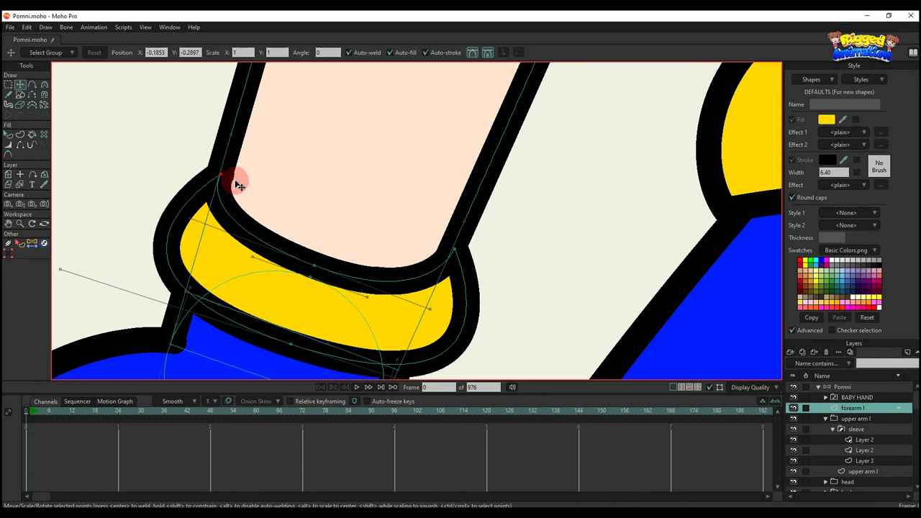
# Move both corners of the yellow cuff further up the forearm edges, undoing the accidental selection of connected points
pyautogui.scroll(-4, 239, 186)
pyautogui.scroll(2, 339, 205)
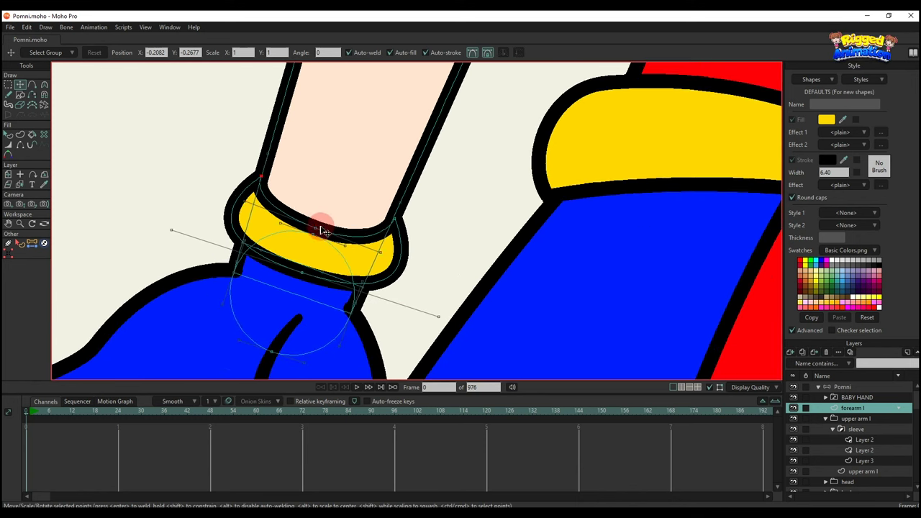
pyautogui.moveTo(265, 182); pyautogui.dragTo(272, 156)
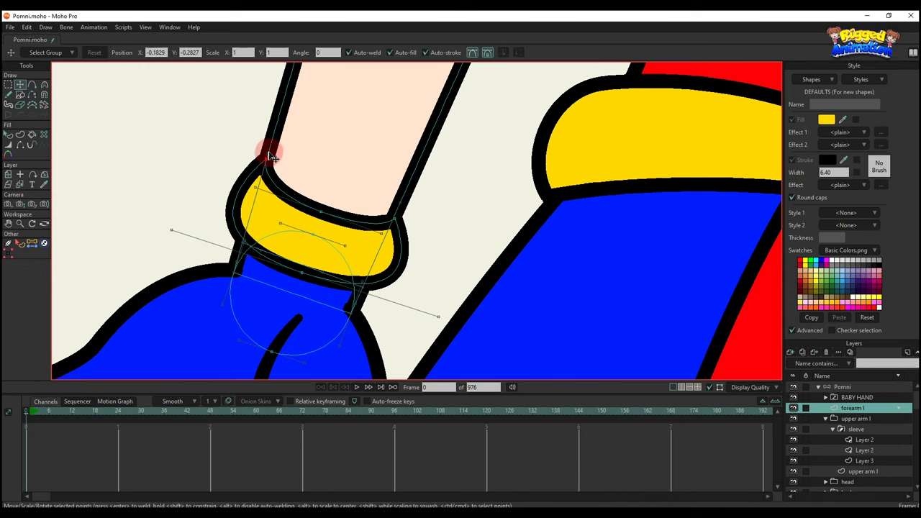
pyautogui.moveTo(403, 214); pyautogui.dragTo(409, 203)
pyautogui.click(408, 201)
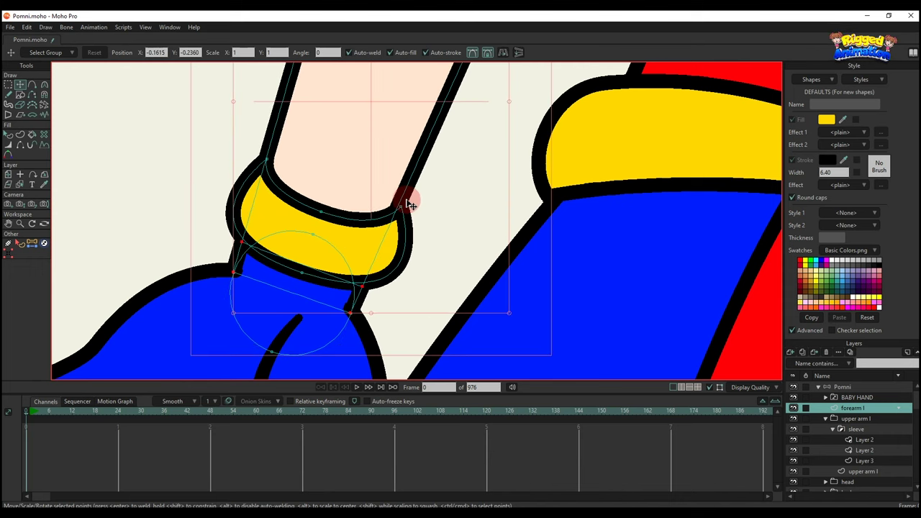
pyautogui.hotkey('ctrl', 'z')
pyautogui.hotkey('ctrl', 'z')
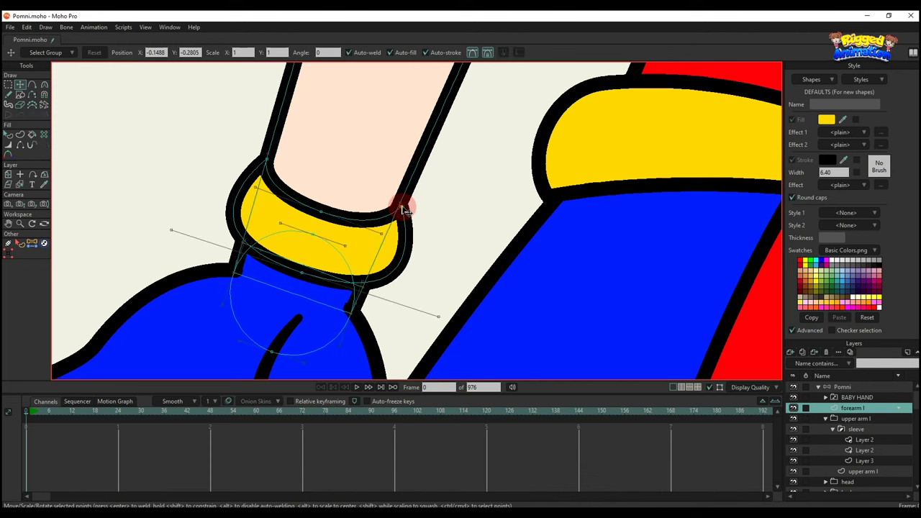
# Refine the curve handles of the yellow cuff's upper and lower middle points to enlarge its thumb-side bulge
pyautogui.click(397, 257)
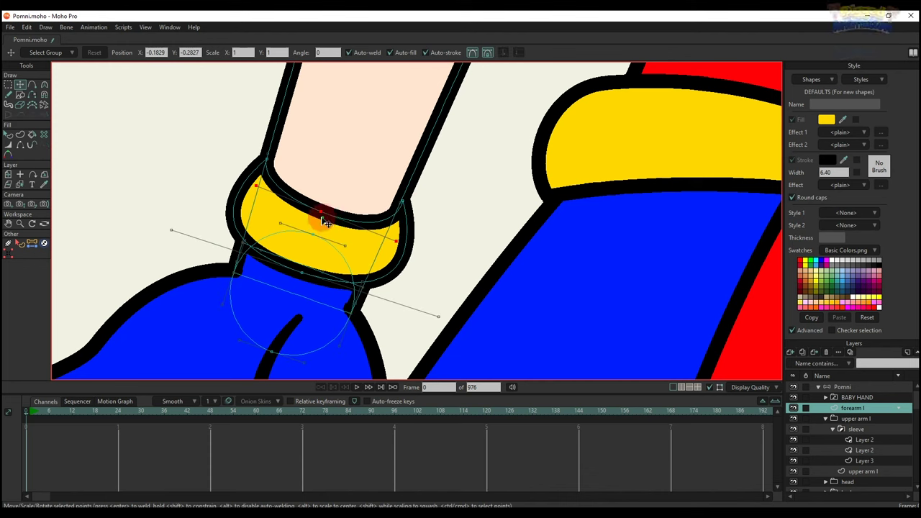
pyautogui.moveTo(321, 218); pyautogui.dragTo(318, 218)
pyautogui.moveTo(194, 225); pyautogui.dragTo(173, 209)
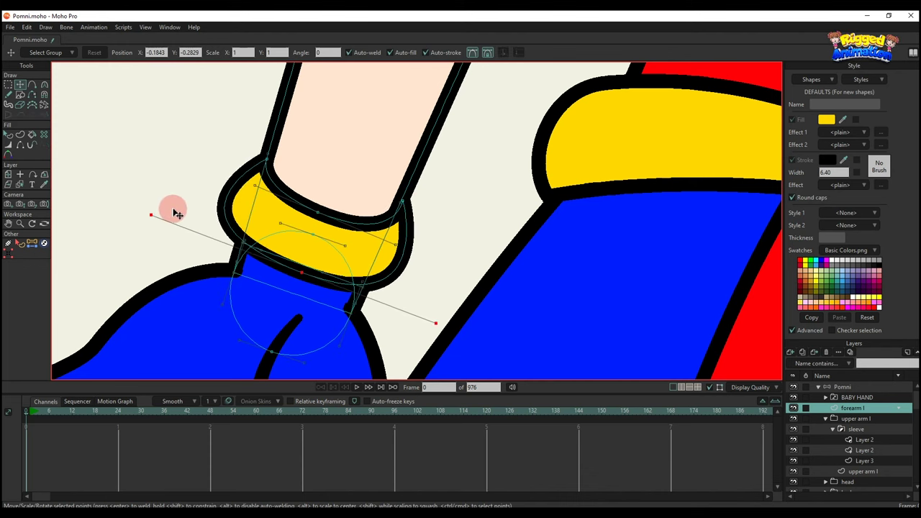
# Pull the corner points' curve handles outward so both ends of the yellow cuff puff out from the forearm
pyautogui.scroll(3, 263, 164)
pyautogui.press('a')
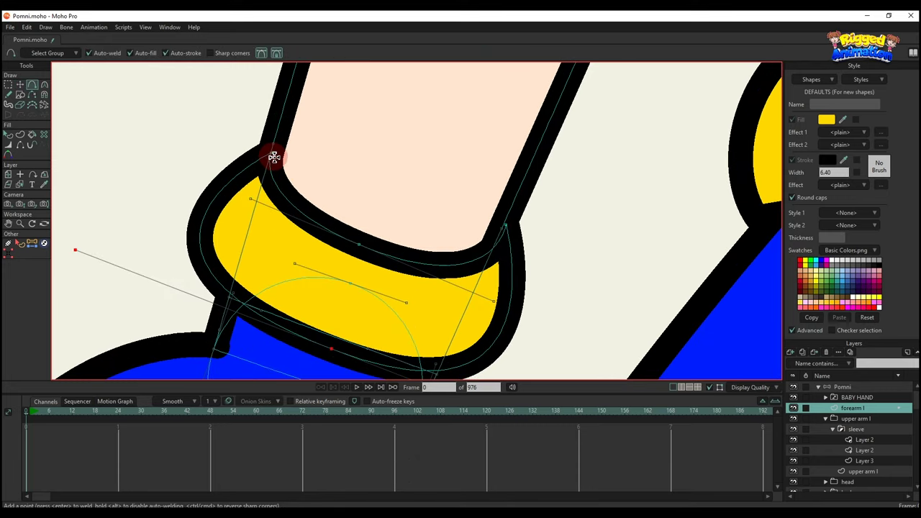
pyautogui.press('c')
pyautogui.moveTo(270, 155); pyautogui.dragTo(205, 118)
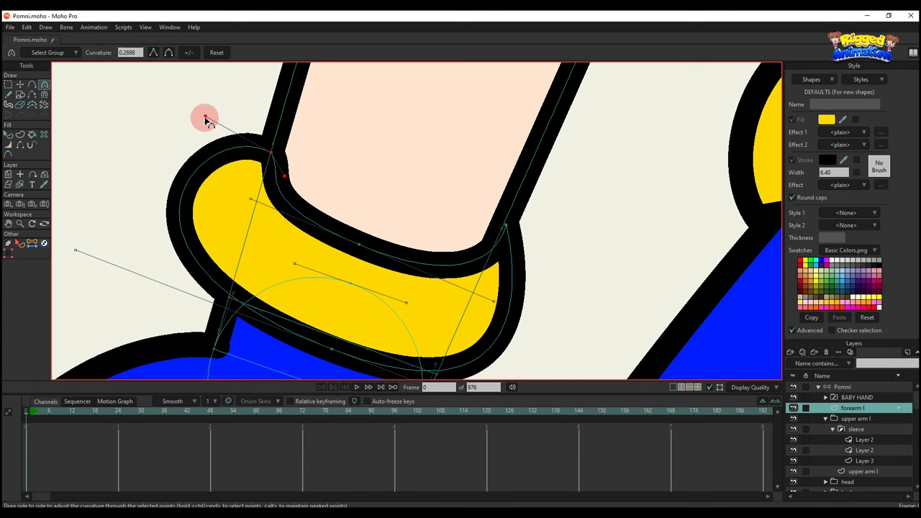
pyautogui.moveTo(279, 185); pyautogui.dragTo(269, 175)
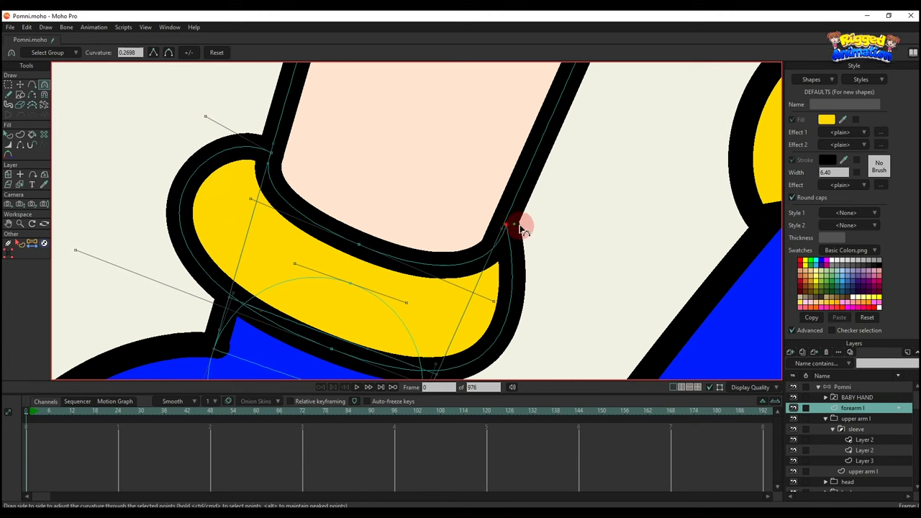
pyautogui.moveTo(519, 226); pyautogui.dragTo(595, 246)
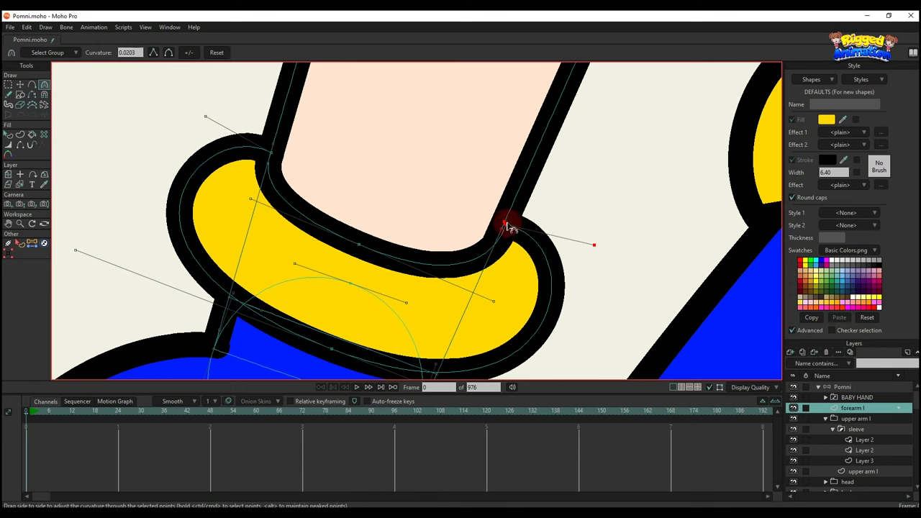
# Fine-tune the inner corner handle and the upper and lower edge handles to smooth the puffed cuff's outline
pyautogui.moveTo(506, 225); pyautogui.dragTo(510, 235)
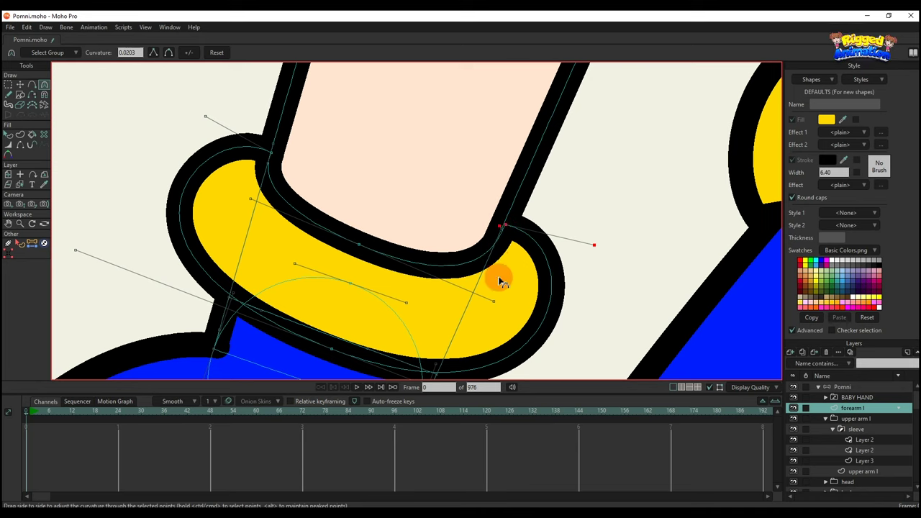
pyautogui.moveTo(499, 279); pyautogui.dragTo(483, 272)
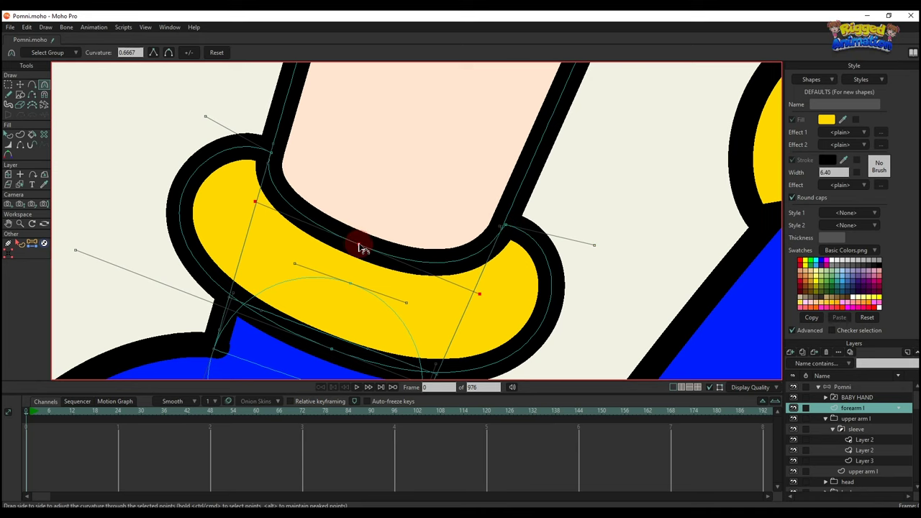
pyautogui.moveTo(482, 285); pyautogui.dragTo(486, 275)
pyautogui.scroll(-2, 486, 274)
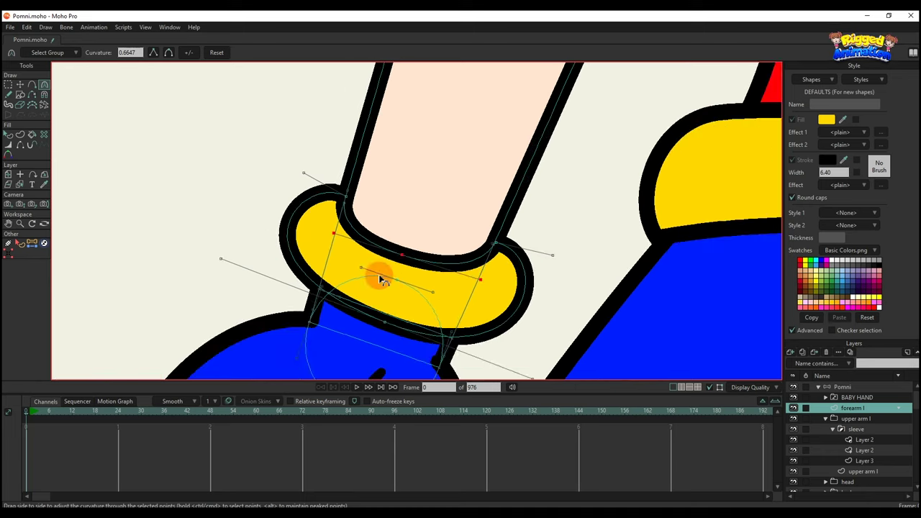
pyautogui.moveTo(208, 254); pyautogui.dragTo(199, 264)
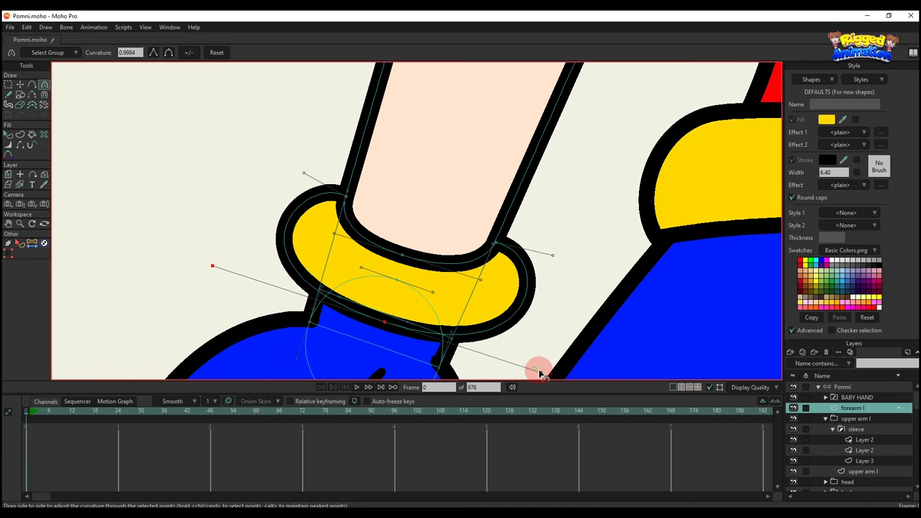
# Select the points of the finished yellow wrist cuff on forearm l and copy them
pyautogui.press('q')
pyautogui.scroll(-4, 465, 269)
pyautogui.scroll(-3, 462, 277)
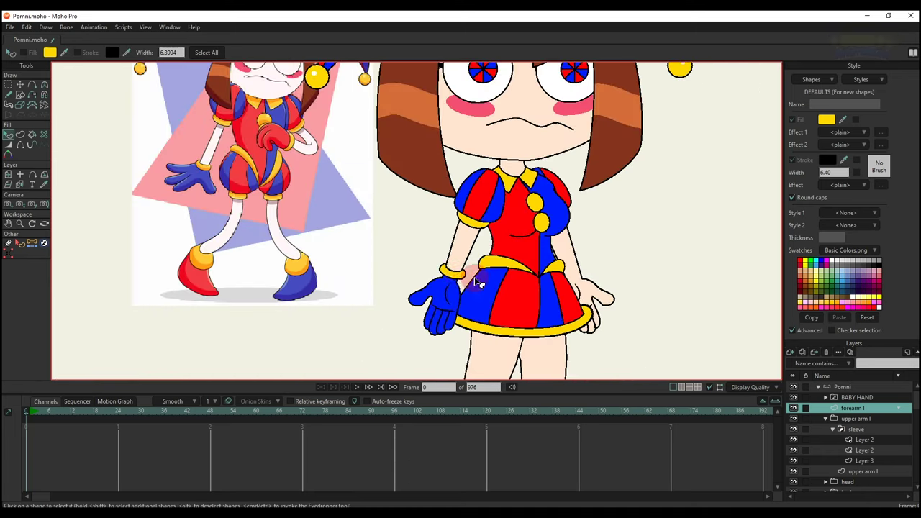
pyautogui.press('t')
pyautogui.scroll(5, 487, 276)
pyautogui.scroll(-3, 452, 288)
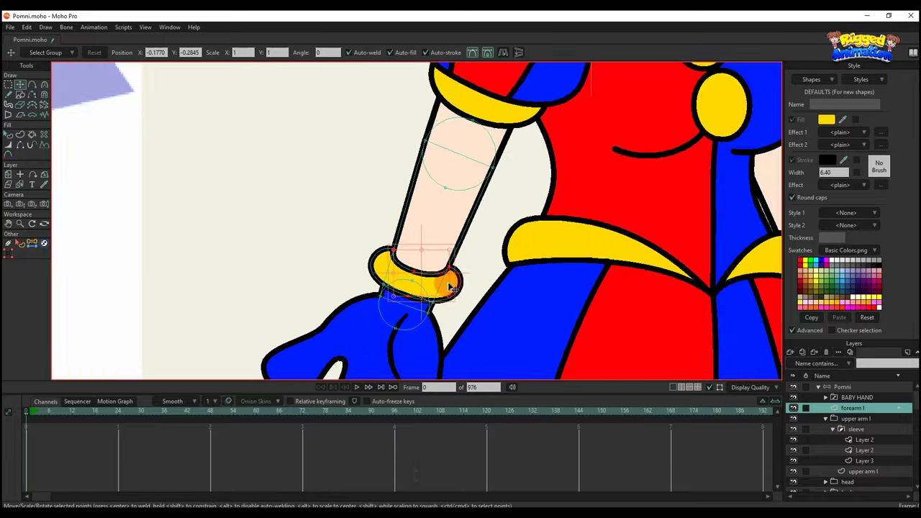
pyautogui.scroll(-2, 450, 286)
pyautogui.hotkey('ctrl', 'c')
# Activate the forearm r layer and paste the copied yellow cuff into it
pyautogui.scroll(2, 608, 269)
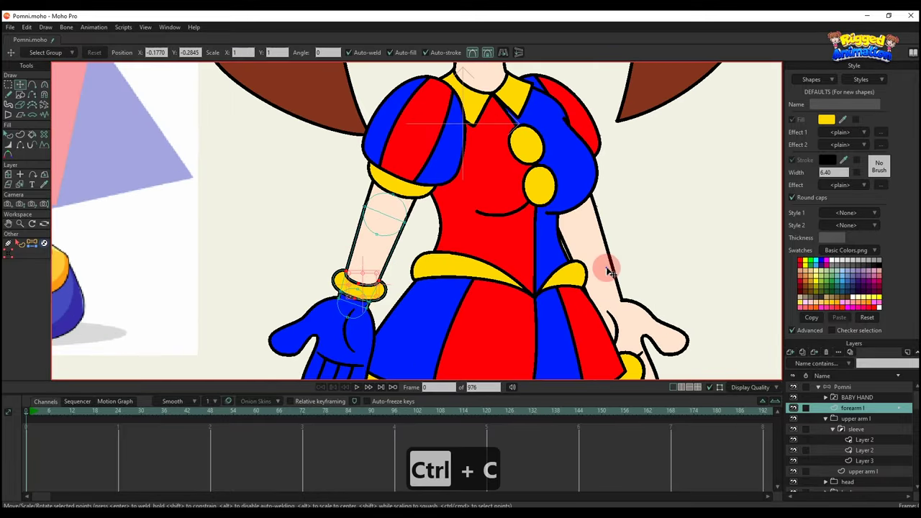
pyautogui.keyDown('alt'); pyautogui.rightClick(608, 269); pyautogui.keyUp('alt')
pyautogui.scroll(-1, 608, 270)
pyautogui.scroll(-1, 610, 272)
pyautogui.scroll(3, 481, 282)
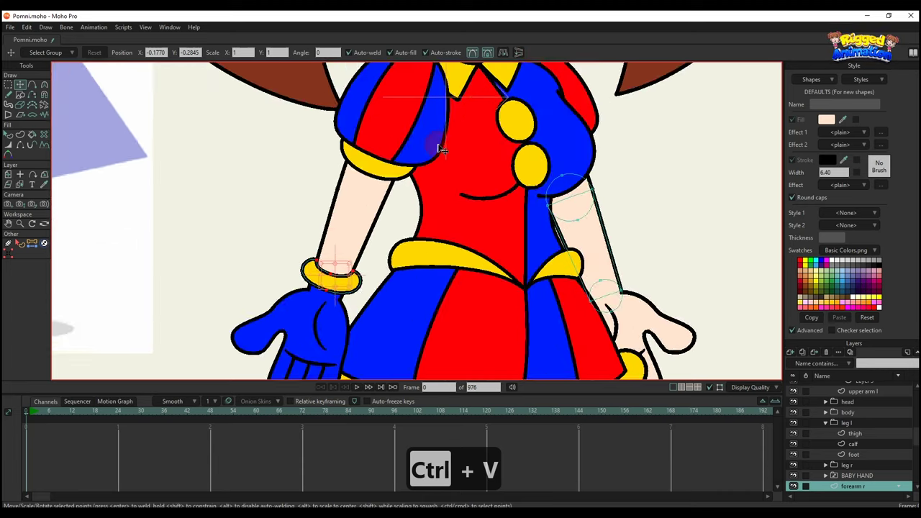
# Place the pasted cuff, mirrored, over the wrist of forearm r so its corners sit on the arm's edges
pyautogui.scroll(3, 370, 216)
pyautogui.moveTo(350, 321); pyautogui.dragTo(682, 266)
pyautogui.scroll(3, 682, 267)
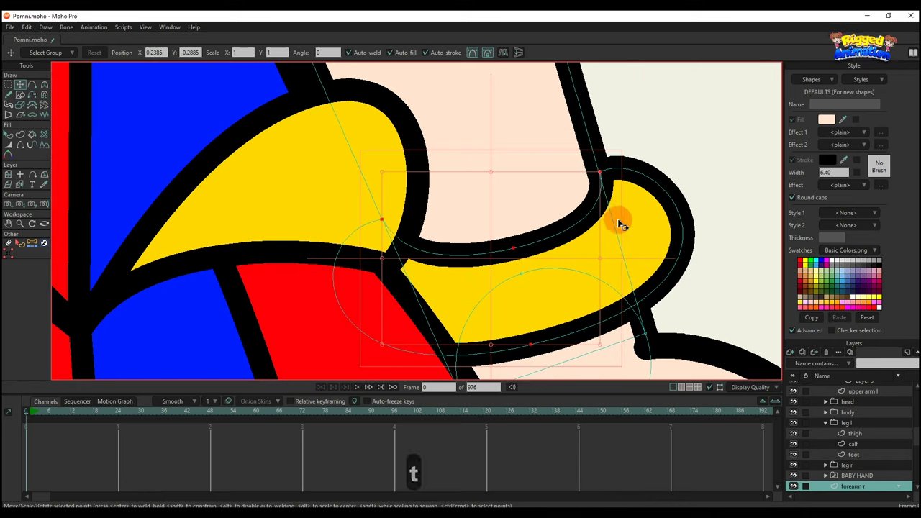
# Nudge the pasted yellow cuff's points into their final position on the wrist of forearm r
pyautogui.moveTo(620, 203); pyautogui.dragTo(592, 220)
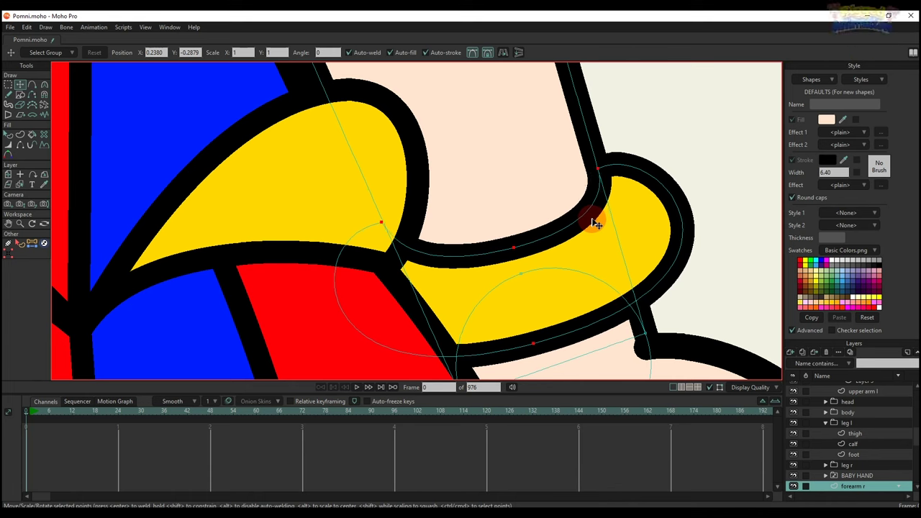
pyautogui.press('q')
pyautogui.scroll(-3, 608, 225)
pyautogui.press('t')
pyautogui.scroll(2, 608, 224)
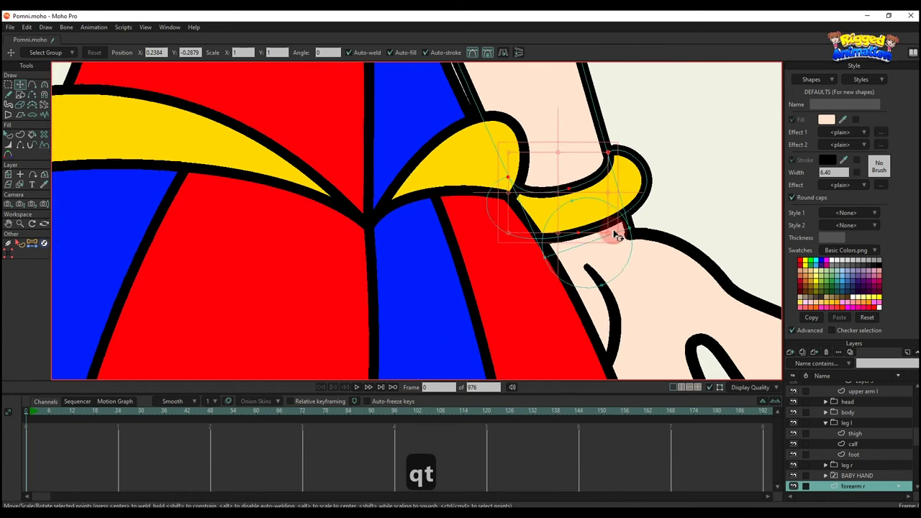
# Add a line across the wrist of forearm r under the cuff, joining both edges of the arm
pyautogui.scroll(2, 564, 229)
pyautogui.press('a')
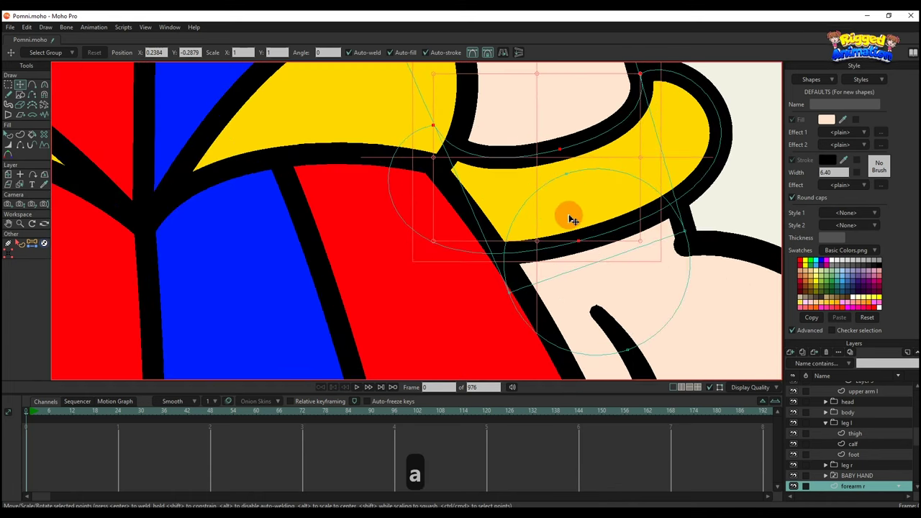
pyautogui.moveTo(584, 210); pyautogui.dragTo(490, 229)
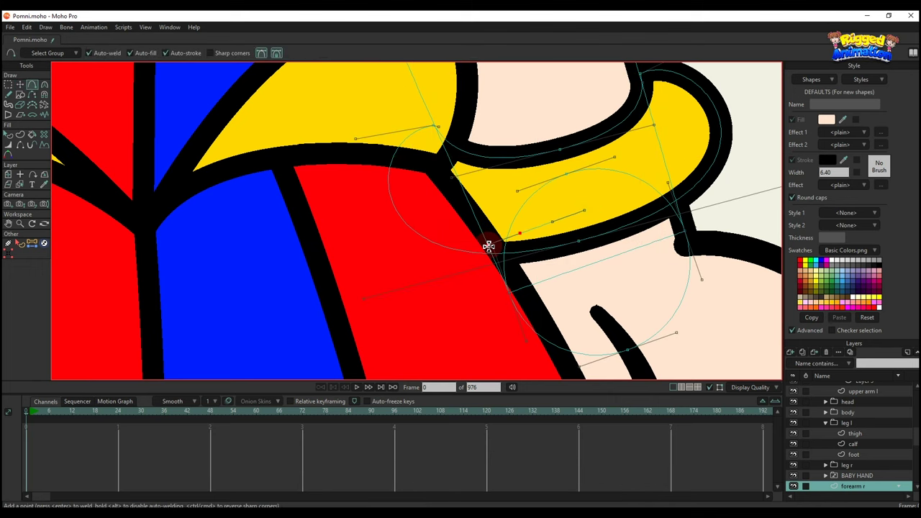
pyautogui.moveTo(489, 247); pyautogui.dragTo(488, 246)
pyautogui.scroll(2, 602, 229)
pyautogui.press('t')
pyautogui.click(580, 206)
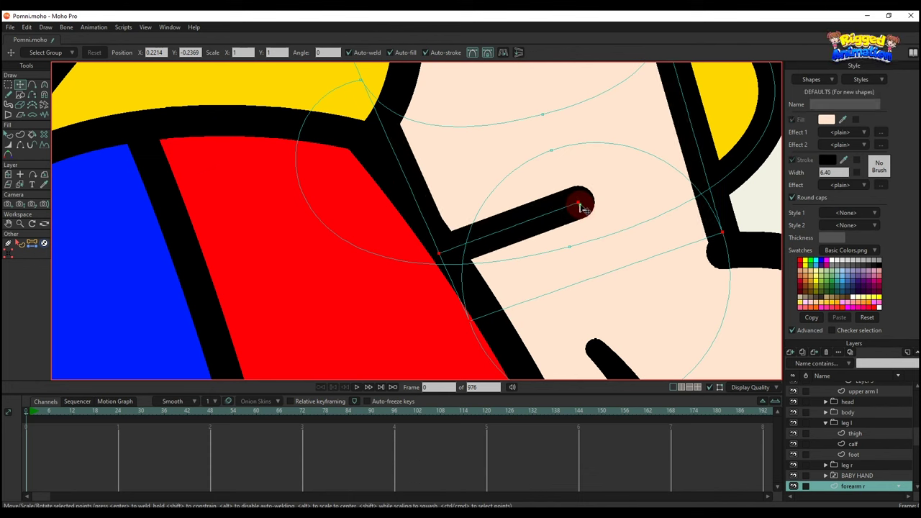
pyautogui.moveTo(580, 206)
pyautogui.mouseDown()
pyautogui.moveTo(708, 176)
pyautogui.moveTo(669, 180)
pyautogui.mouseUp()
# Create a shape from the wrist section between the new line and the end of forearm r, filled with the dress's red
pyautogui.scroll(-5, 668, 180)
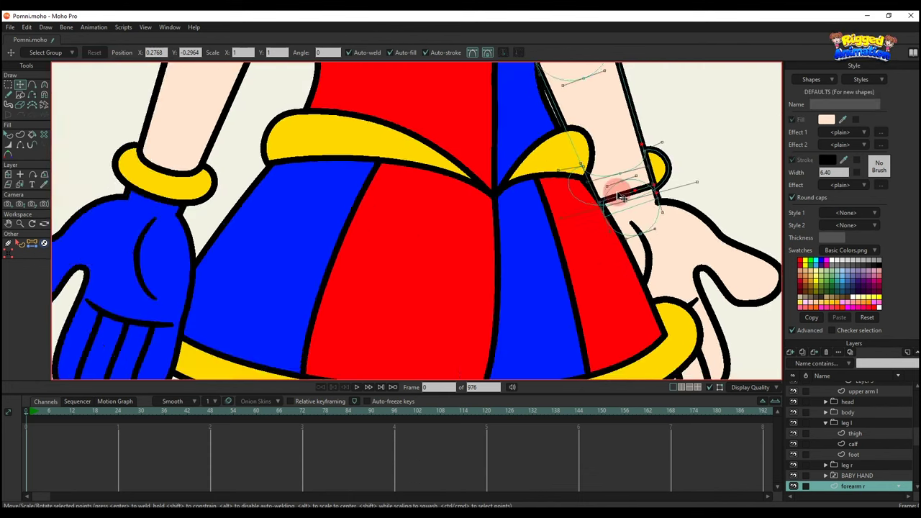
pyautogui.press('t')
pyautogui.scroll(3, 626, 196)
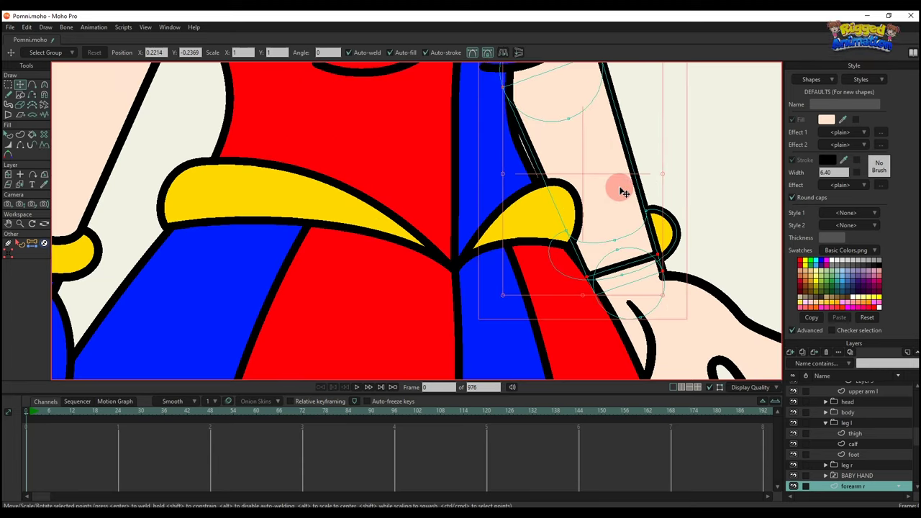
pyautogui.scroll(-2, 616, 180)
pyautogui.press('g')
pyautogui.scroll(1, 533, 151)
pyautogui.scroll(-1, 532, 151)
pyautogui.scroll(1, 545, 161)
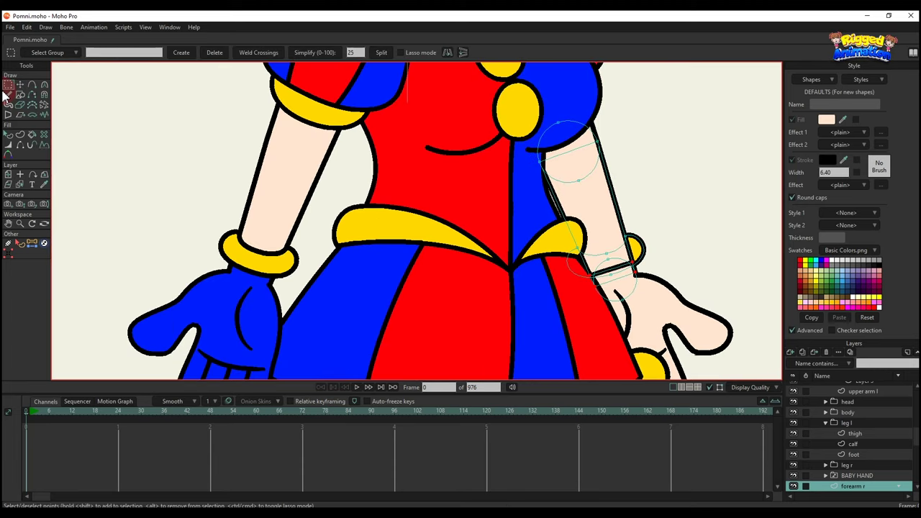
pyautogui.click(20, 135)
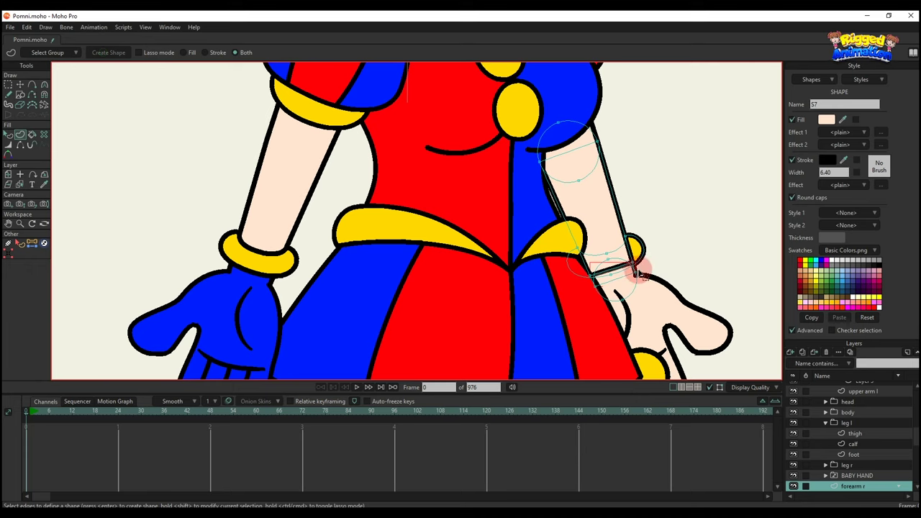
pyautogui.scroll(2, 633, 270)
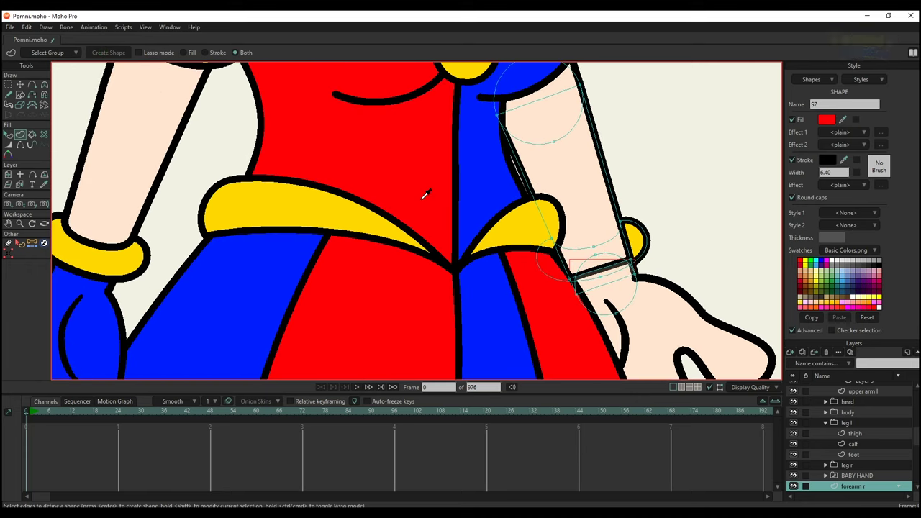
pyautogui.press('Return')
pyautogui.scroll(-2, 597, 205)
# Select the skin-coloured wrist joint circle on forearm r and change its fill to red
pyautogui.scroll(1, 594, 213)
pyautogui.scroll(1, 594, 213)
pyautogui.press('q')
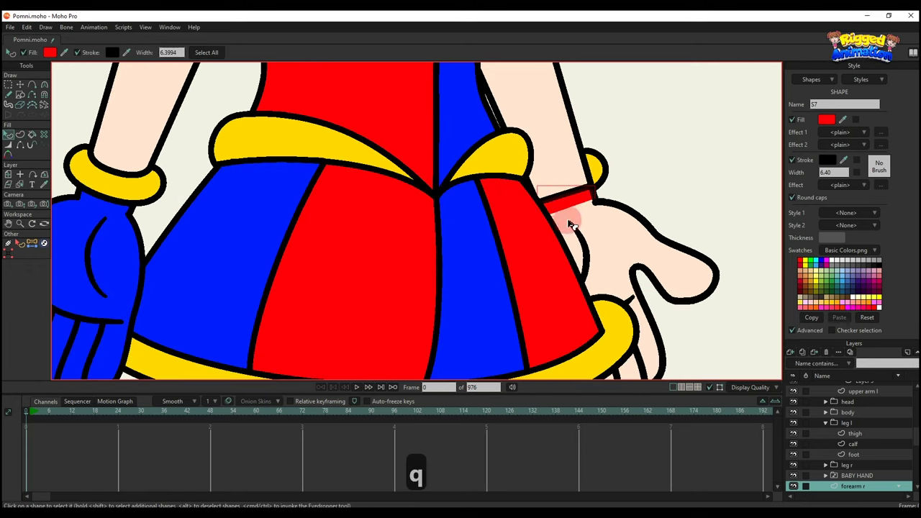
pyautogui.click(572, 216)
pyautogui.click(825, 122)
pyautogui.moveTo(826, 119); pyautogui.dragTo(569, 201)
pyautogui.click(660, 185)
pyautogui.scroll(-2, 637, 190)
pyautogui.scroll(2, 658, 205)
pyautogui.scroll(1, 853, 438)
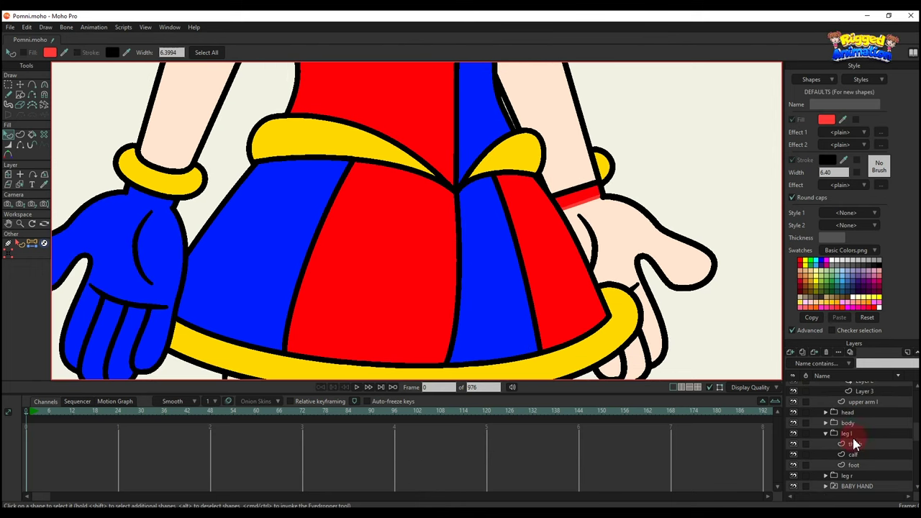
# Edit the SKIN1 style used by the BABY HAND layer so that its fill is red
pyautogui.scroll(-2, 846, 430)
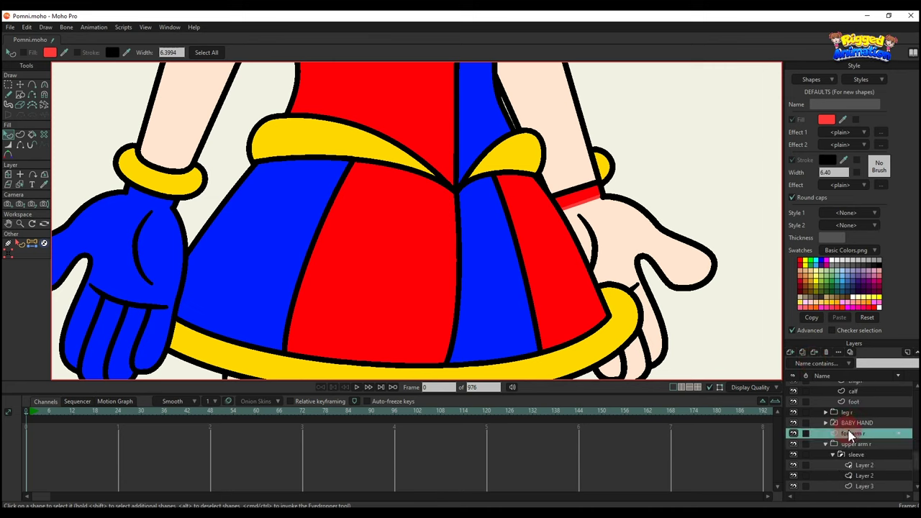
pyautogui.click(849, 423)
pyautogui.click(852, 84)
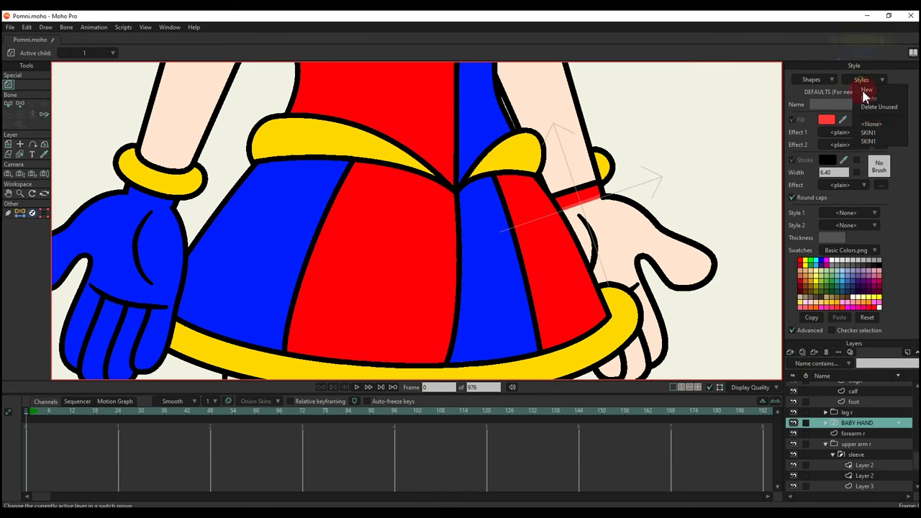
pyautogui.click(874, 142)
pyautogui.moveTo(835, 126); pyautogui.dragTo(623, 205)
pyautogui.scroll(-3, 662, 199)
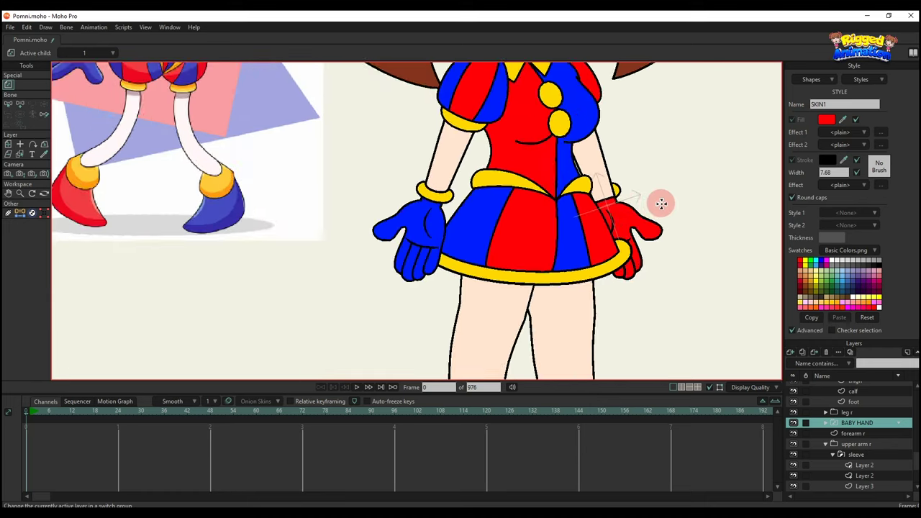
# Activate forearm r and raise the yellow cuff shape above the arm's skin and wrist shapes
pyautogui.scroll(2, 649, 200)
pyautogui.keyDown('alt'); pyautogui.rightClick(602, 186); pyautogui.keyUp('alt')
pyautogui.press('q')
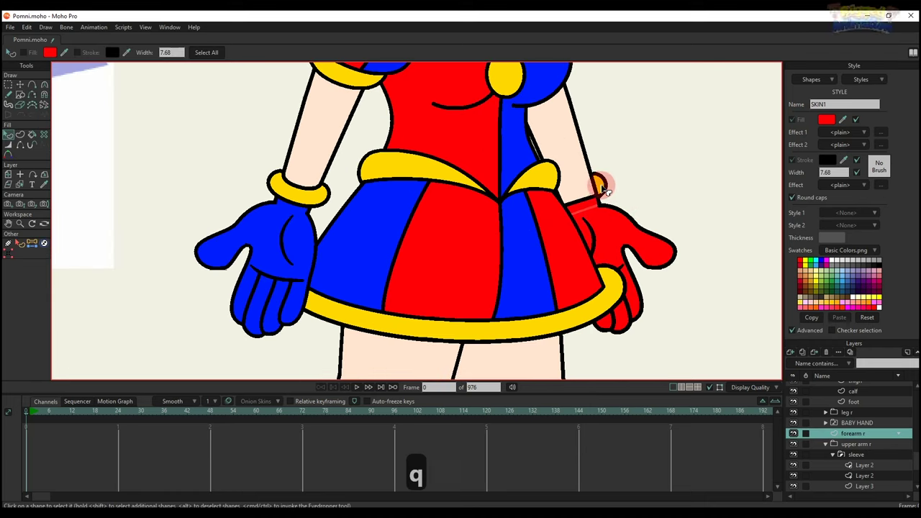
pyautogui.click(603, 185)
pyautogui.hotkey('alt', 'Up')
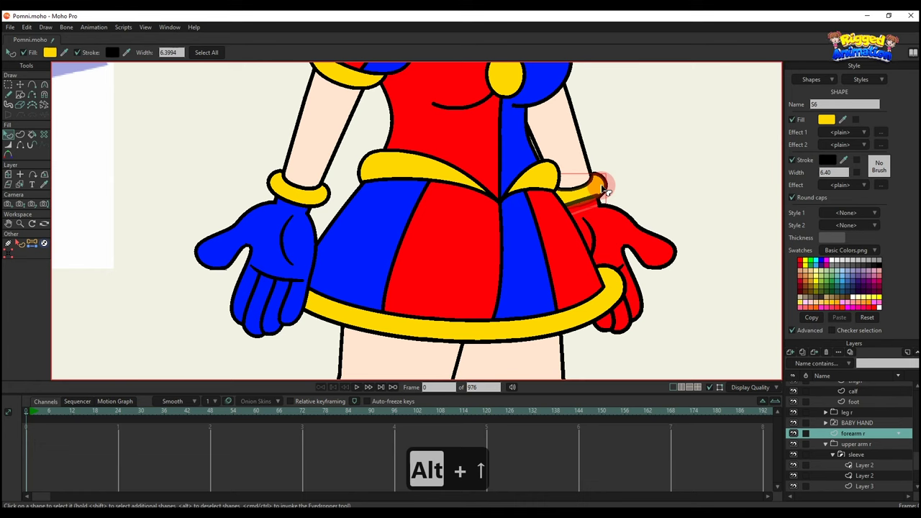
pyautogui.hotkey('alt', 'Up')
pyautogui.hotkey('alt', 'Up')
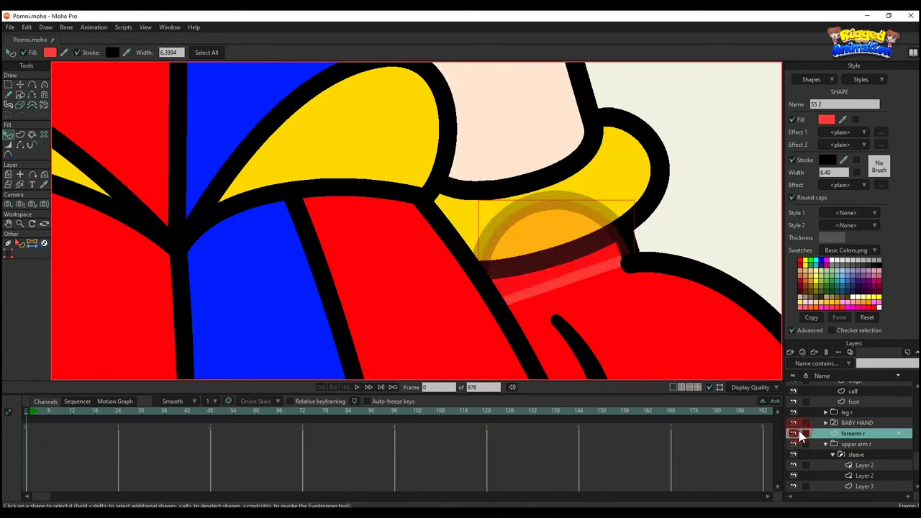
# Hide the BABY HAND layer and reorder the wrist joint circle so it covers the red strip beneath the cuff
pyautogui.click(794, 433)
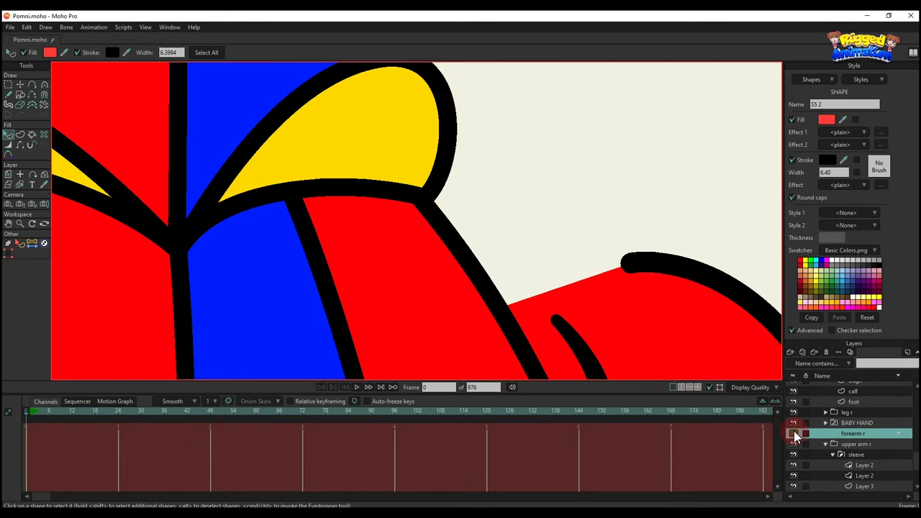
pyautogui.click(793, 423)
pyautogui.scroll(2, 653, 312)
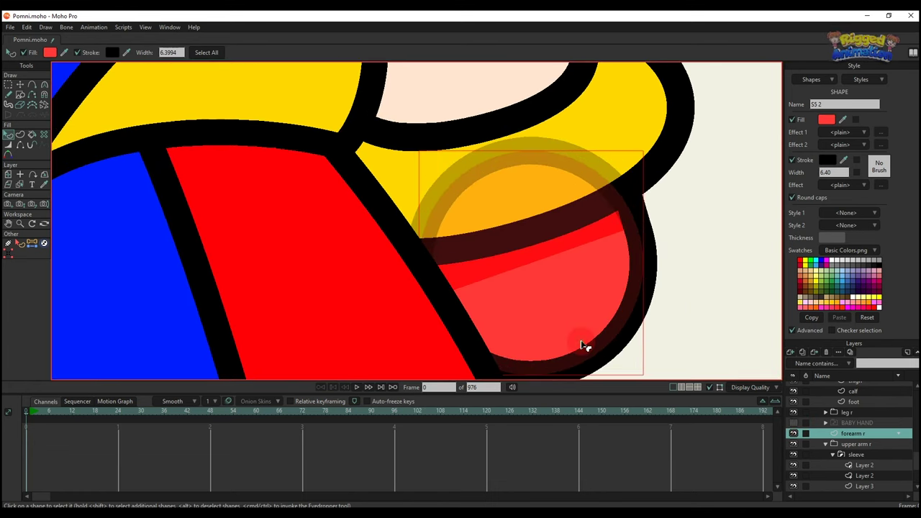
pyautogui.hotkey('alt', 'Down')
pyautogui.hotkey('alt', 'Down')
pyautogui.hotkey('alt', 'Down')
pyautogui.hotkey('alt', 'Up')
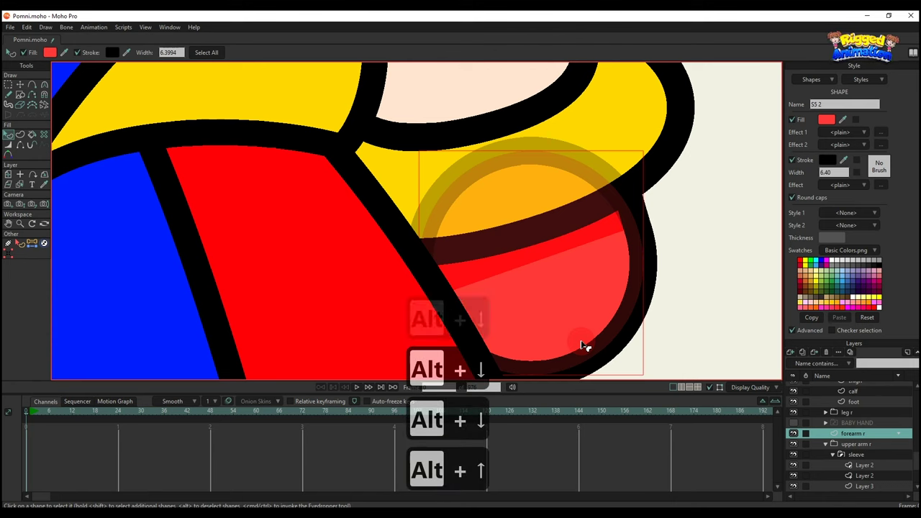
pyautogui.hotkey('alt', 'Up')
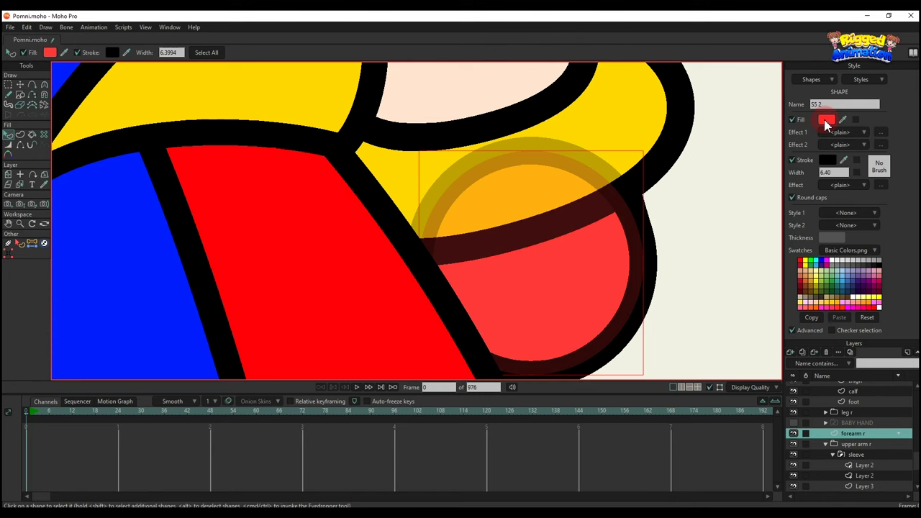
# Match the wrist joint circle's fill to the glove's pure red and show the BABY HAND layer again
pyautogui.click(697, 159)
pyautogui.scroll(-3, 692, 298)
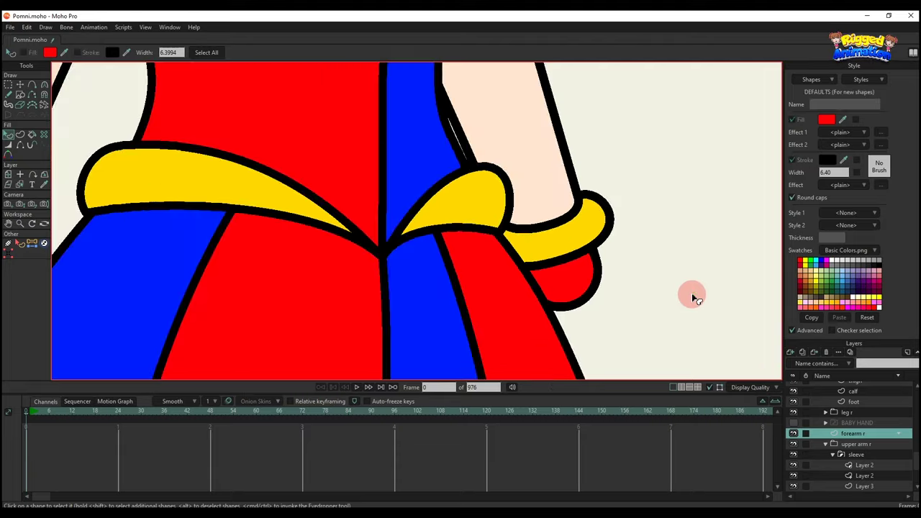
pyautogui.click(794, 423)
pyautogui.scroll(-5, 658, 206)
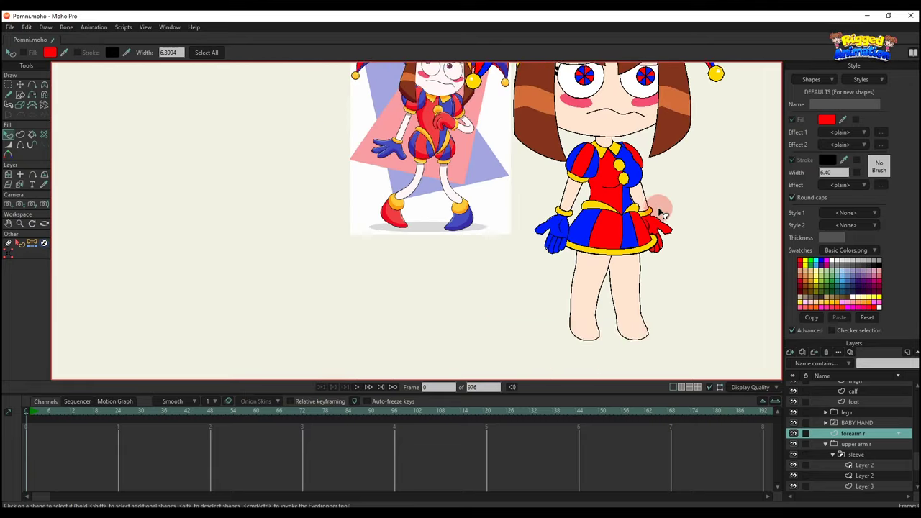
pyautogui.scroll(3, 622, 263)
# Select the foot shape of leg l and set its fill to red FF040A
pyautogui.keyDown('ctrl'); pyautogui.keyDown('alt'); pyautogui.click(527, 295); pyautogui.keyUp('alt'); pyautogui.keyUp('ctrl')
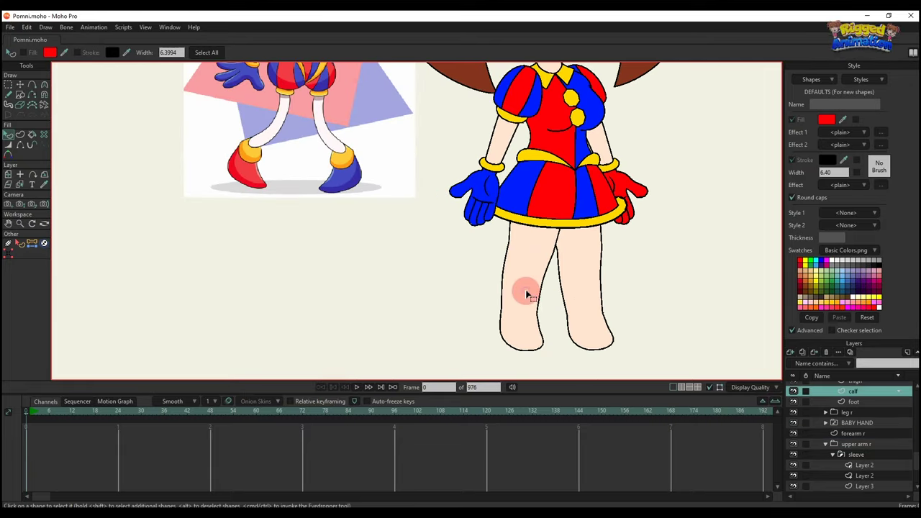
pyautogui.press('g')
pyautogui.scroll(3, 524, 299)
pyautogui.scroll(-2, 513, 297)
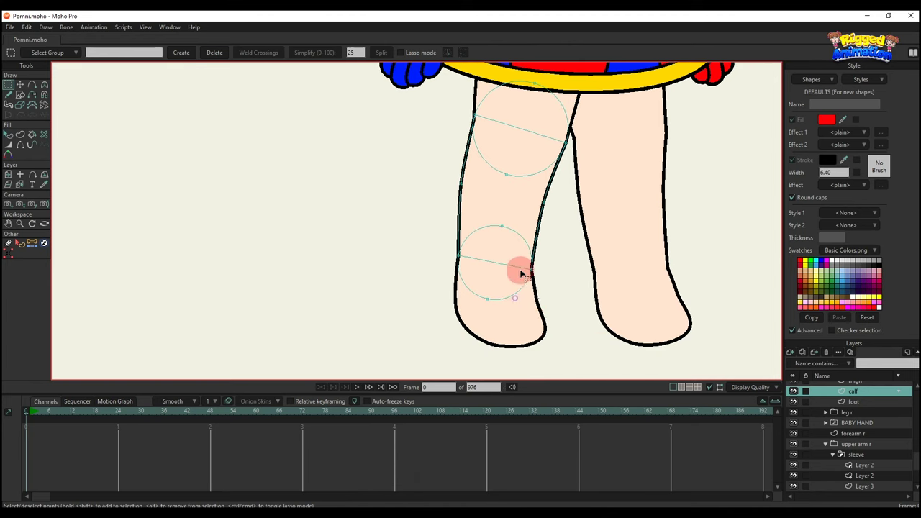
pyautogui.keyDown('ctrl'); pyautogui.keyDown('alt'); pyautogui.click(537, 325); pyautogui.keyUp('alt'); pyautogui.keyUp('ctrl')
pyautogui.press('q')
pyautogui.click(536, 325)
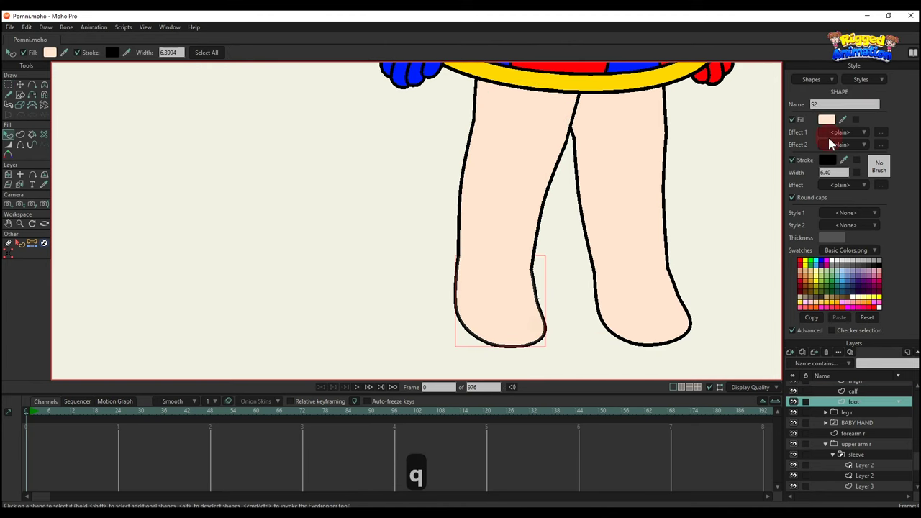
pyautogui.scroll(-4, 558, 176)
pyautogui.moveTo(558, 177); pyautogui.dragTo(556, 241)
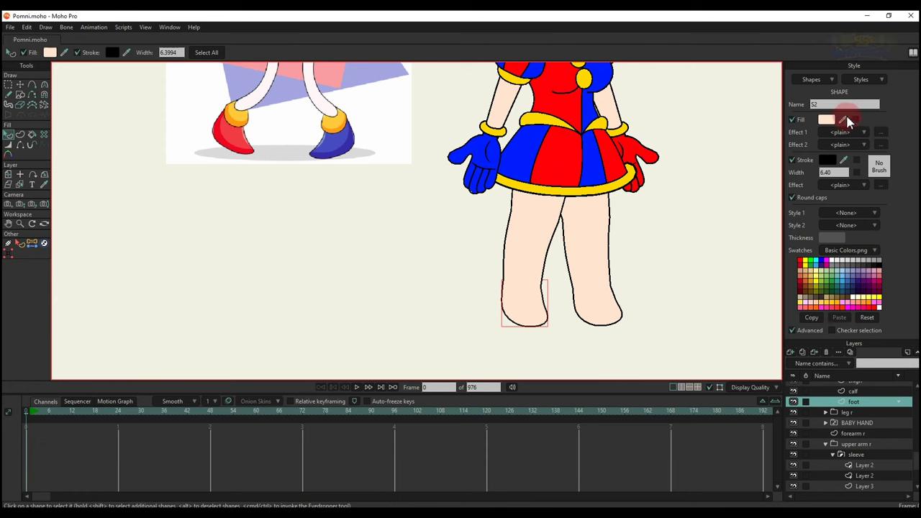
pyautogui.click(832, 122)
pyautogui.moveTo(813, 259); pyautogui.dragTo(804, 239)
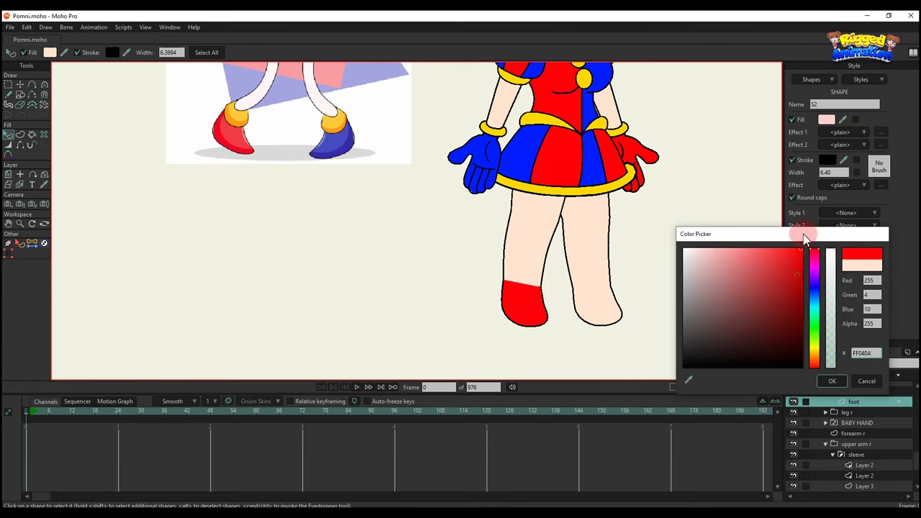
pyautogui.click(832, 381)
# Create a red shape from the ankle circle on the foot layer and lower it behind the foot shape
pyautogui.scroll(3, 525, 310)
pyautogui.press('t')
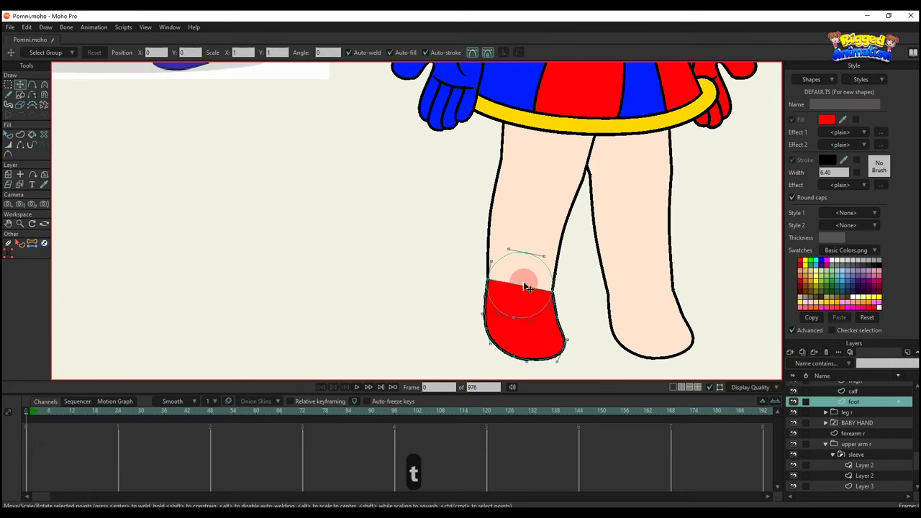
pyautogui.click(508, 256)
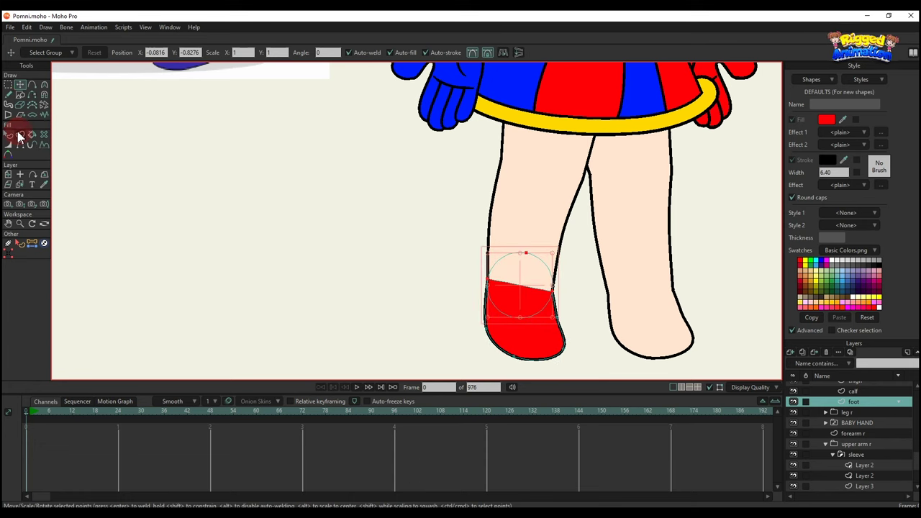
pyautogui.click(21, 134)
pyautogui.click(105, 58)
pyautogui.press('q')
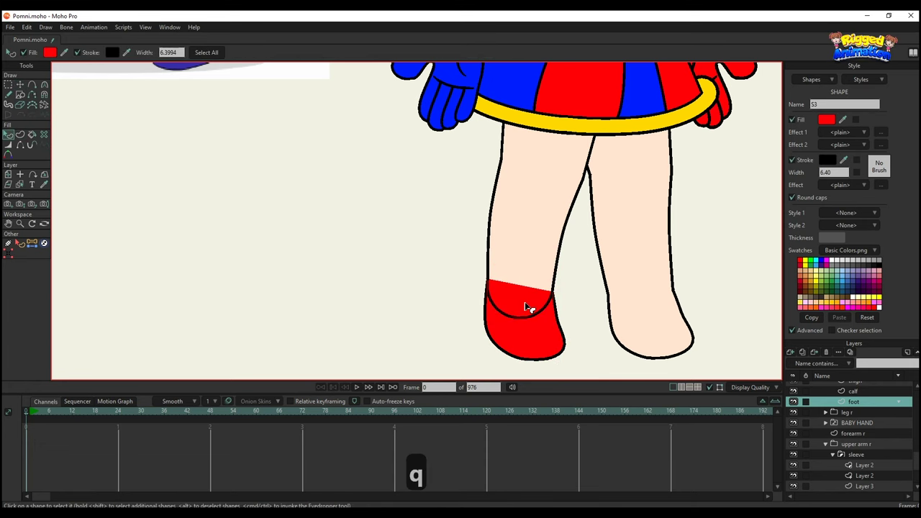
pyautogui.hotkey('alt', 'Down')
pyautogui.hotkey('alt', 'Down')
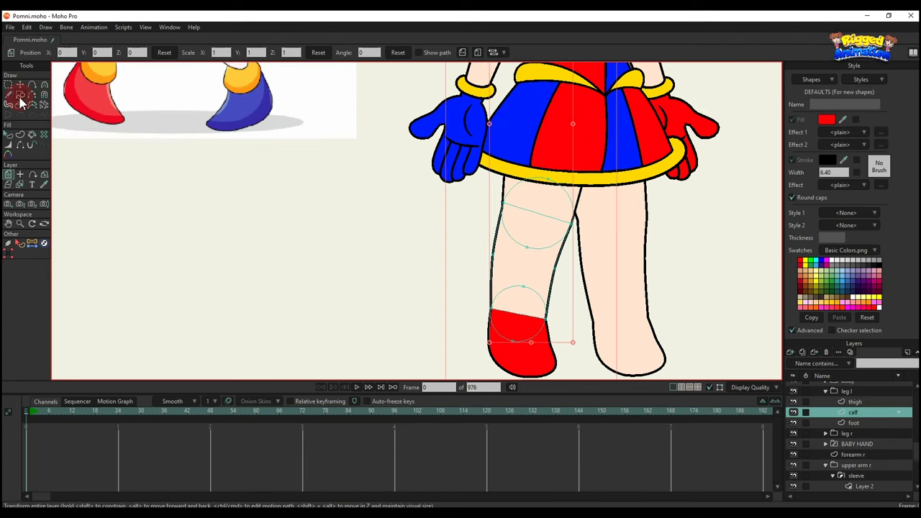
# Draw a wide oval across the ankle on leg l's calf layer and fill it with the wrist cuff's yellow
pyautogui.click(20, 95)
pyautogui.scroll(2, 467, 279)
pyautogui.moveTo(462, 275); pyautogui.dragTo(593, 342)
pyautogui.scroll(-2, 591, 339)
pyautogui.press('q')
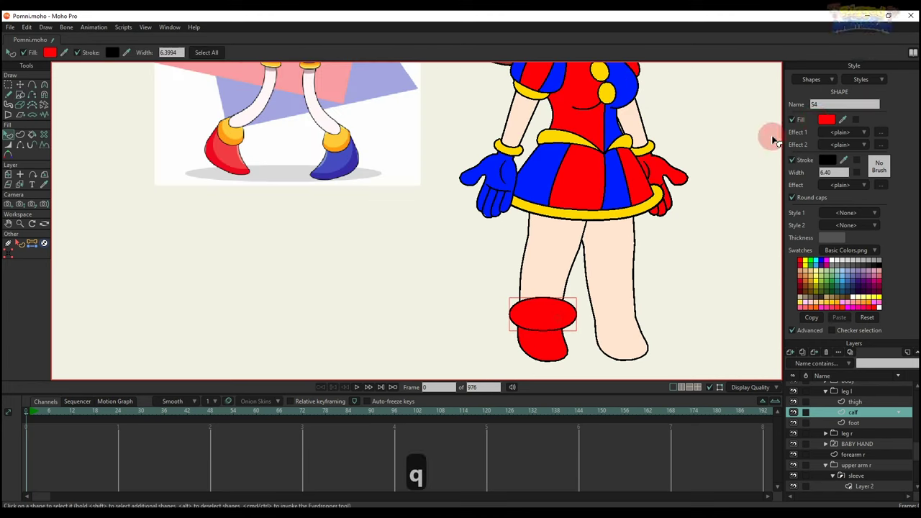
pyautogui.keyDown('ctrl'); pyautogui.click(651, 146); pyautogui.keyUp('ctrl')
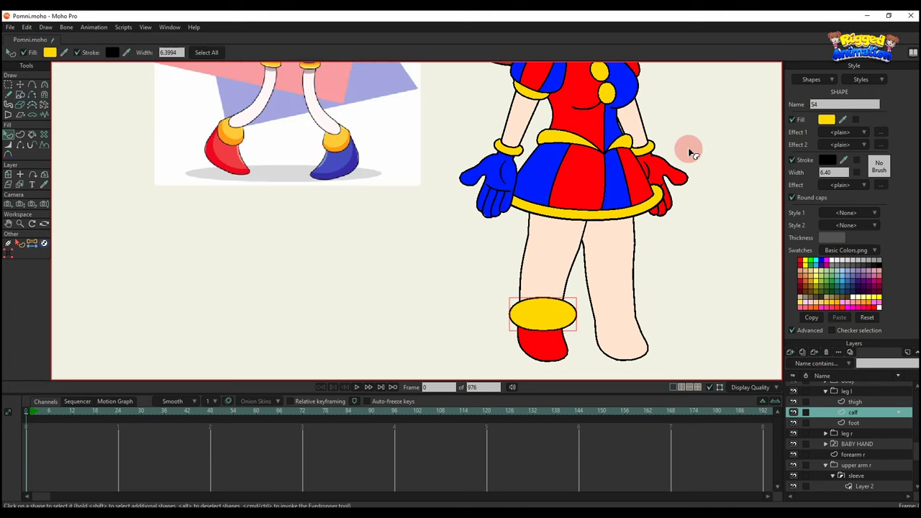
# Move the yellow oval's side points onto leg l's calf outlines and lower its upper points into a concave edge across the ankle
pyautogui.scroll(3, 524, 331)
pyautogui.press('t')
pyautogui.scroll(4, 616, 269)
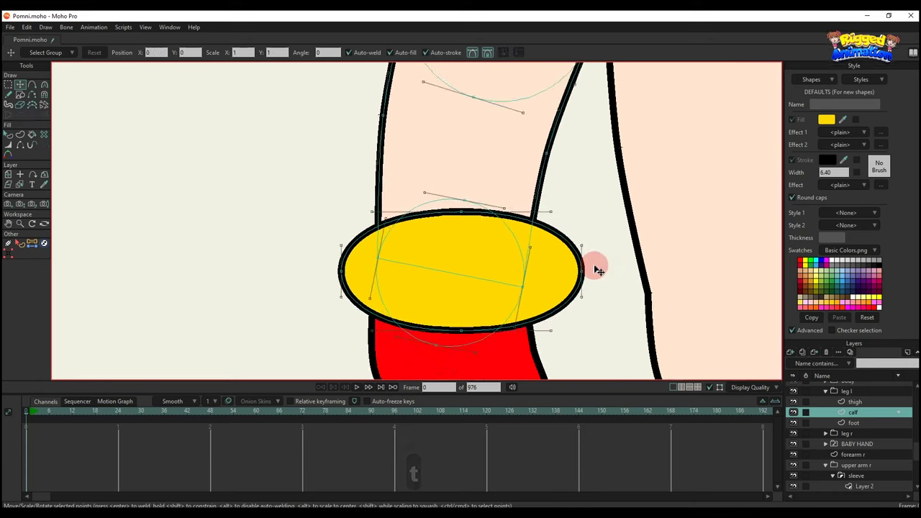
pyautogui.moveTo(520, 239); pyautogui.dragTo(514, 240)
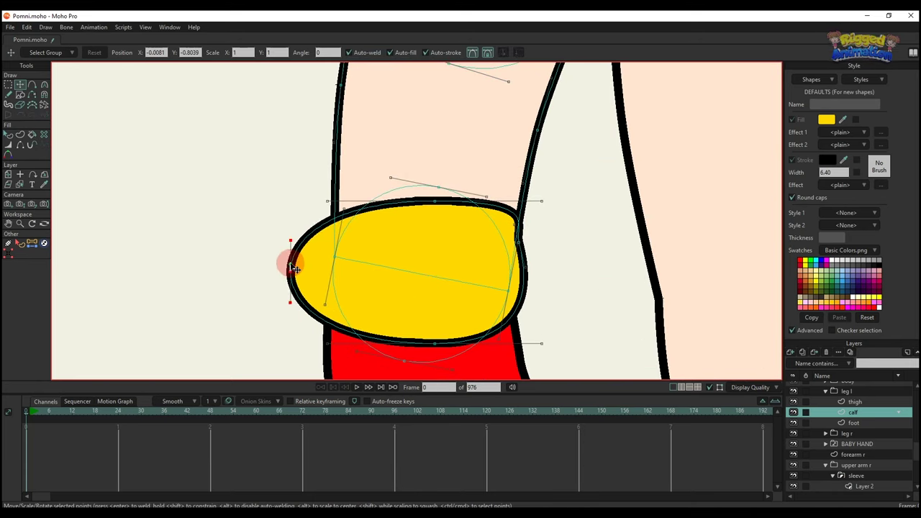
pyautogui.moveTo(295, 267); pyautogui.dragTo(336, 226)
pyautogui.moveTo(435, 206); pyautogui.dragTo(441, 251)
pyautogui.moveTo(344, 216)
pyautogui.mouseDown()
pyautogui.moveTo(387, 273)
pyautogui.moveTo(387, 262)
pyautogui.mouseUp()
pyautogui.moveTo(516, 271)
pyautogui.mouseDown()
pyautogui.moveTo(519, 265)
pyautogui.moveTo(504, 275)
pyautogui.mouseUp()
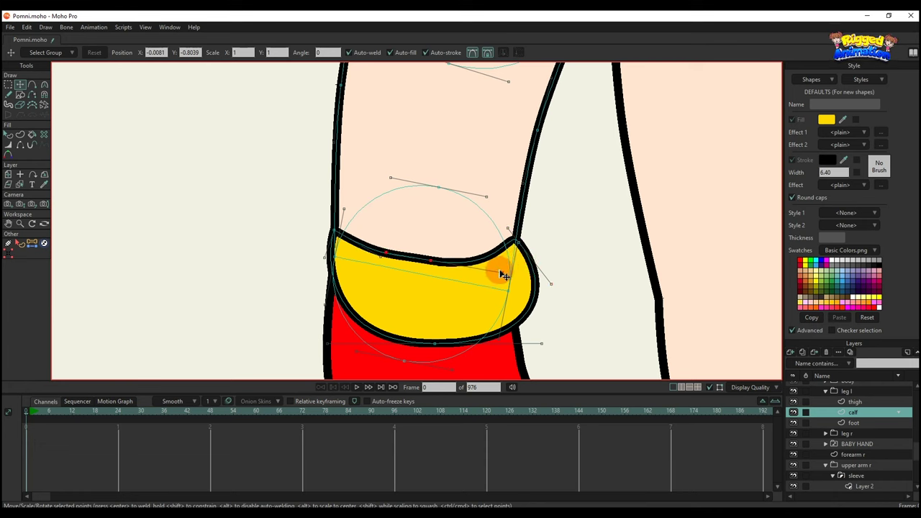
pyautogui.moveTo(505, 227); pyautogui.dragTo(518, 243)
# Adjust the cuff's curve handles to smooth its upper edge, widen its lower curve and round out both sides
pyautogui.press('t')
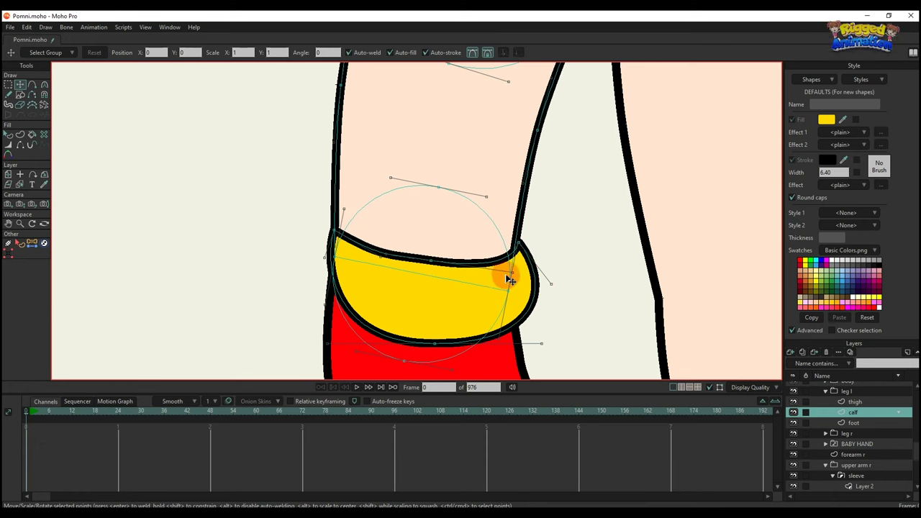
pyautogui.moveTo(508, 275); pyautogui.dragTo(486, 270)
pyautogui.moveTo(433, 344); pyautogui.dragTo(400, 338)
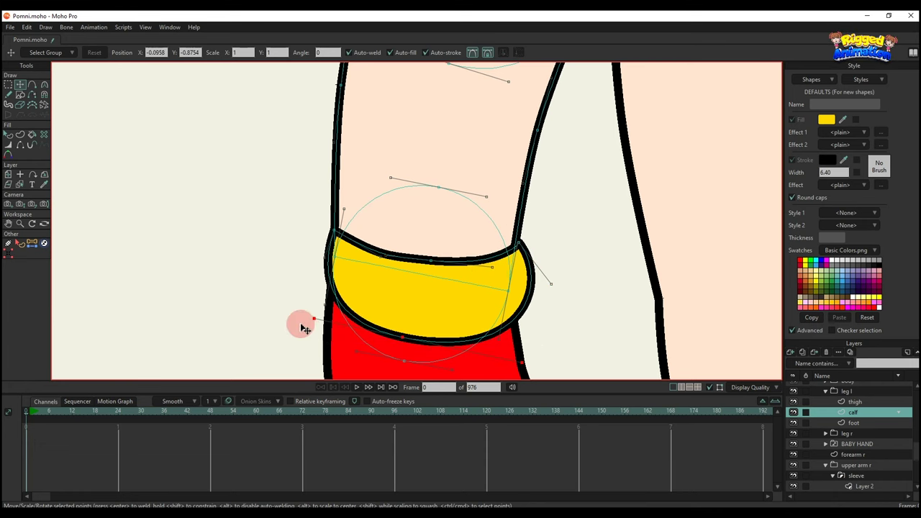
pyautogui.moveTo(301, 325); pyautogui.dragTo(265, 323)
pyautogui.moveTo(556, 354); pyautogui.dragTo(619, 354)
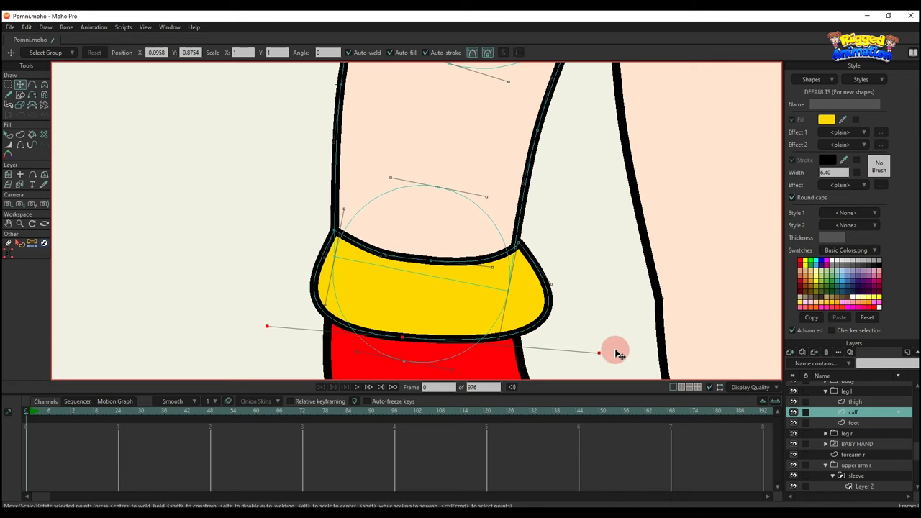
pyautogui.moveTo(565, 283); pyautogui.dragTo(536, 241)
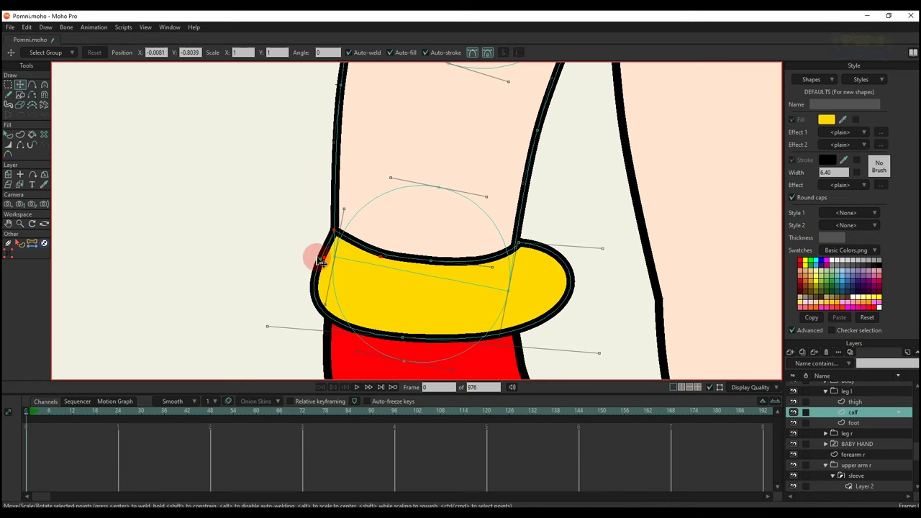
pyautogui.moveTo(322, 261); pyautogui.dragTo(359, 343)
pyautogui.moveTo(619, 350); pyautogui.dragTo(585, 356)
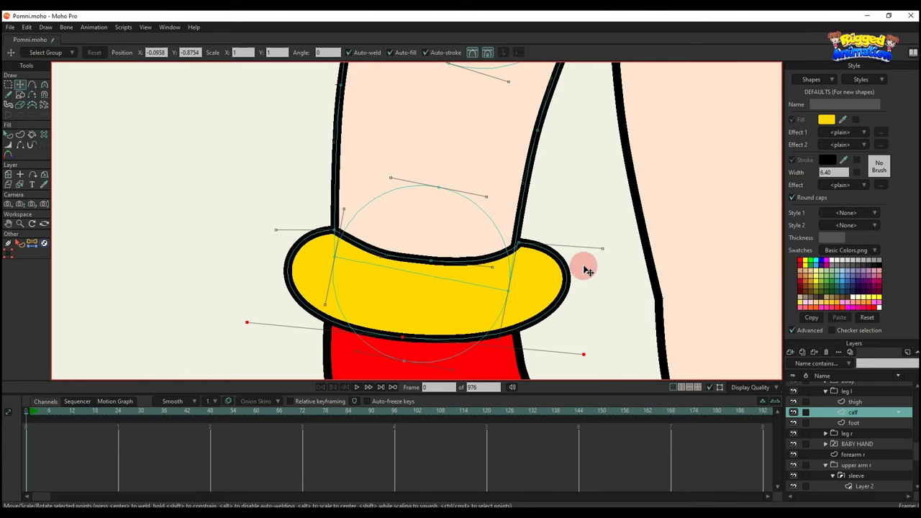
# Raise the cuff's two upper corners along the calf outlines and reshape the curve between them
pyautogui.moveTo(530, 249); pyautogui.dragTo(525, 230)
pyautogui.moveTo(331, 228); pyautogui.dragTo(335, 220)
pyautogui.moveTo(387, 256); pyautogui.dragTo(378, 257)
pyautogui.click(343, 236)
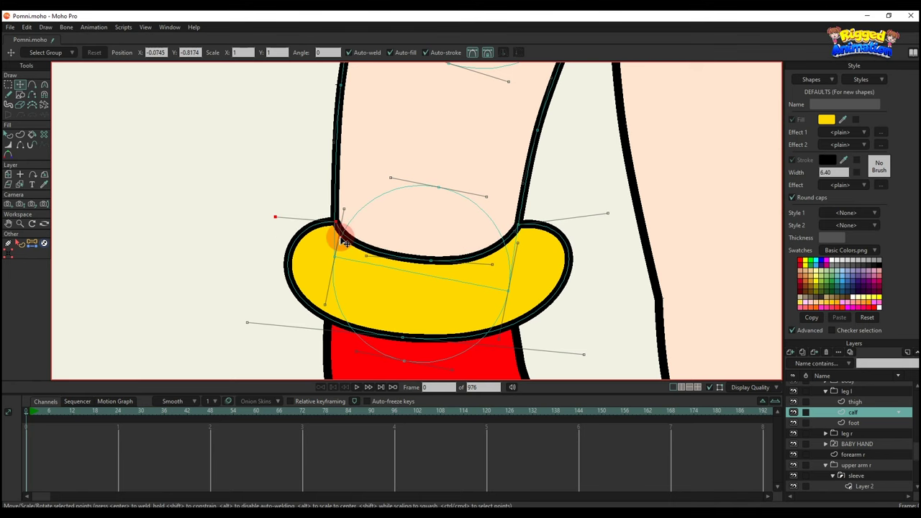
pyautogui.moveTo(493, 272); pyautogui.dragTo(508, 276)
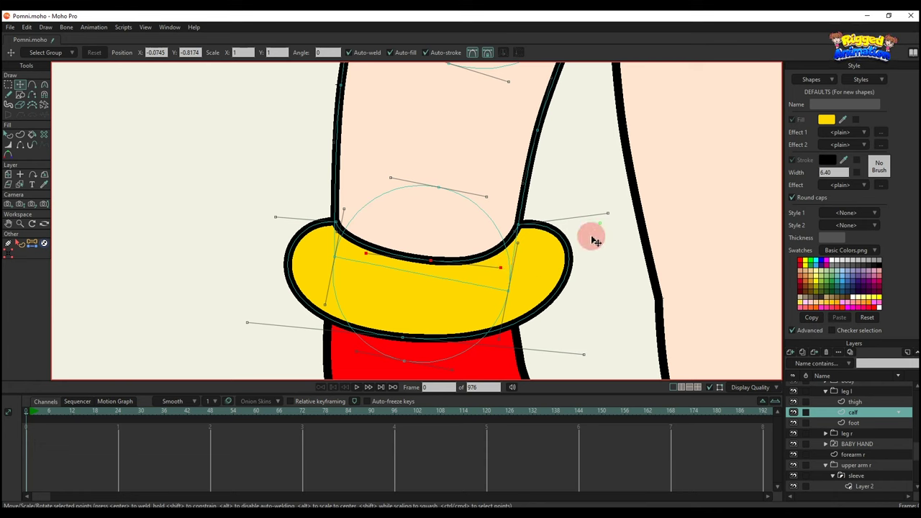
# Lower the cuff's bottom point and rebalance its handles so the cuff is thicker with evenly rounded sides
pyautogui.moveTo(591, 236); pyautogui.dragTo(590, 249)
pyautogui.moveTo(590, 363); pyautogui.dragTo(597, 365)
pyautogui.moveTo(421, 336); pyautogui.dragTo(451, 350)
pyautogui.moveTo(606, 358); pyautogui.dragTo(610, 375)
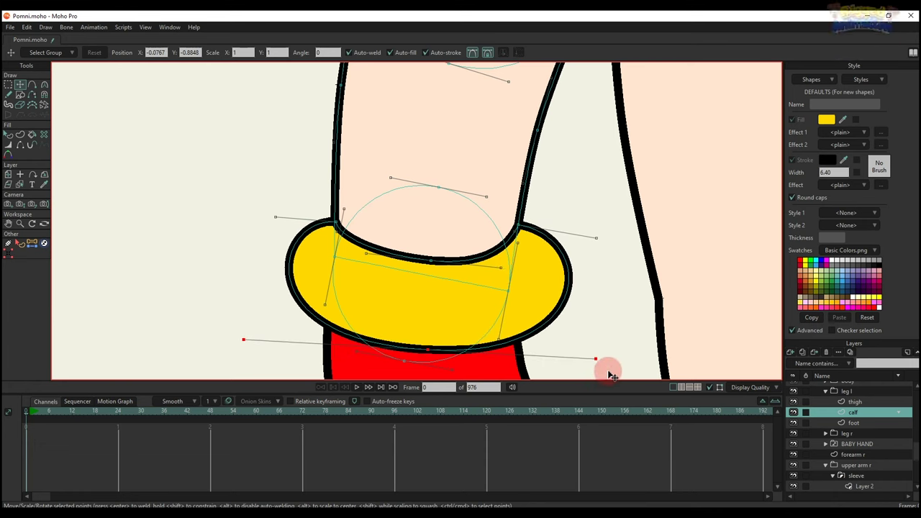
pyautogui.moveTo(250, 310); pyautogui.dragTo(281, 323)
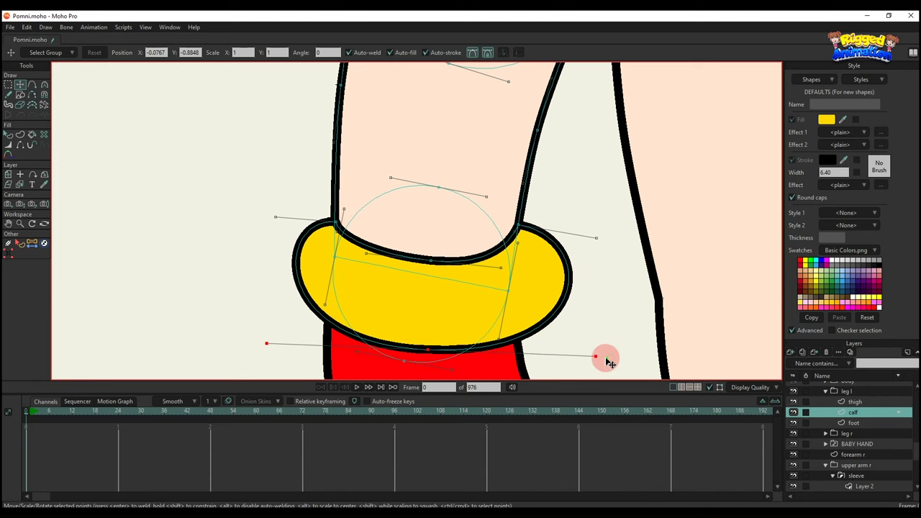
pyautogui.moveTo(609, 362); pyautogui.dragTo(598, 360)
pyautogui.press('q')
pyautogui.scroll(-6, 467, 290)
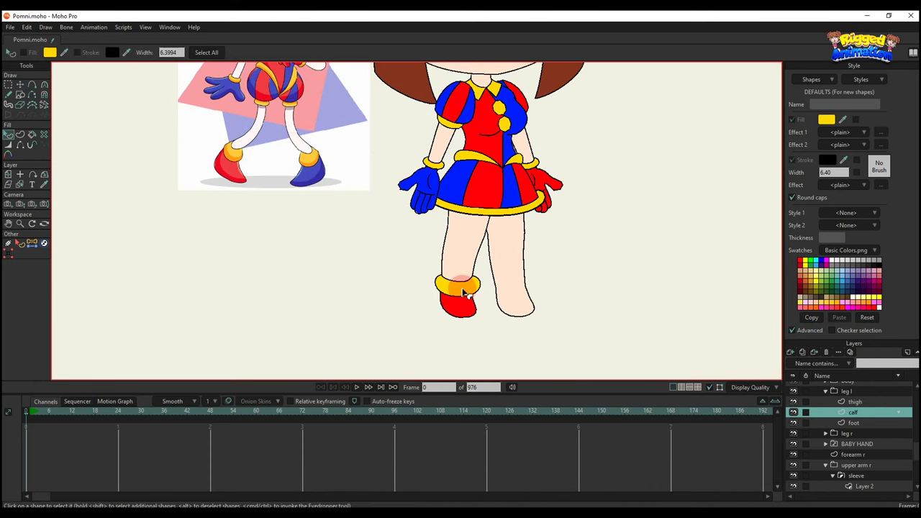
# Fine-tune the handles at the ankle cuff's upper corners and bottom point to tighten its rounded sides
pyautogui.press('t')
pyautogui.scroll(8, 472, 306)
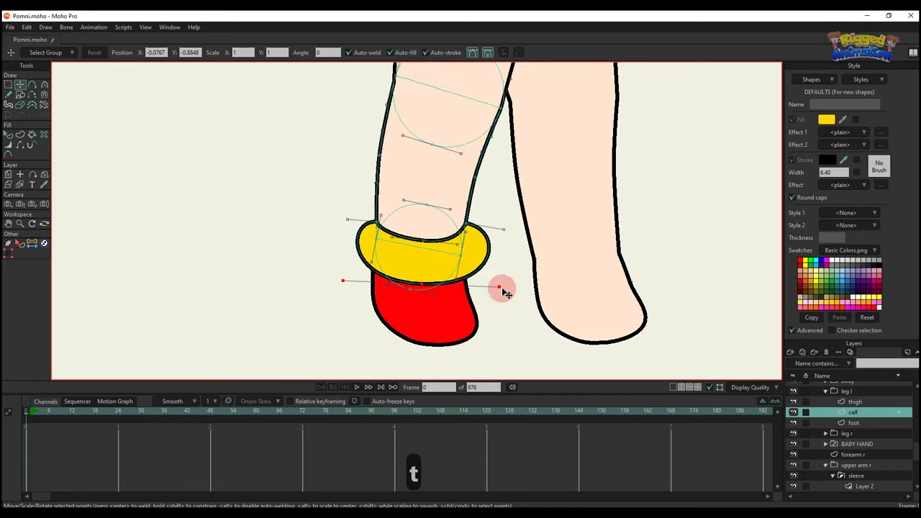
pyautogui.moveTo(260, 291); pyautogui.dragTo(264, 304)
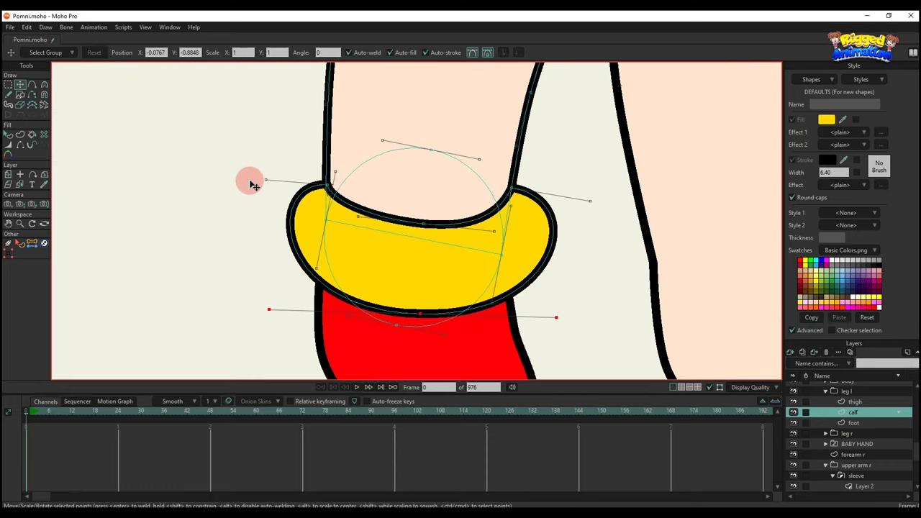
pyautogui.moveTo(251, 183); pyautogui.dragTo(275, 189)
pyautogui.moveTo(275, 308); pyautogui.dragTo(264, 310)
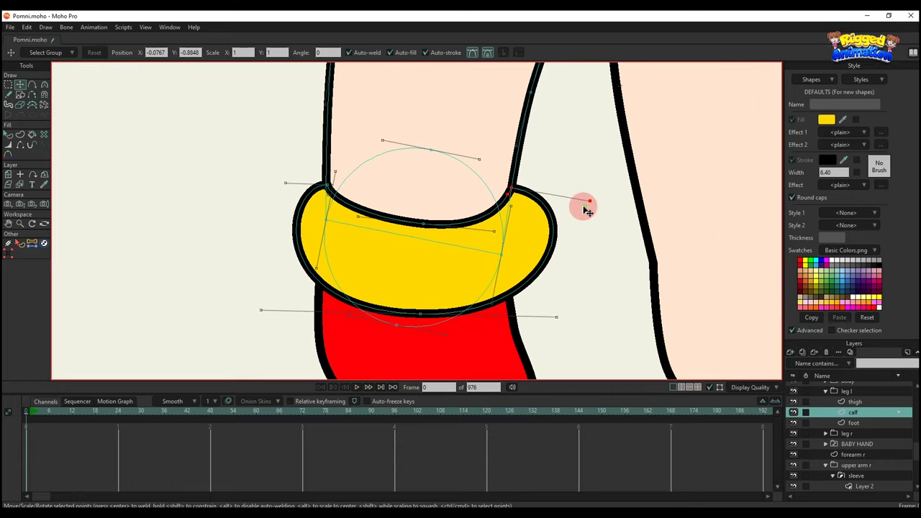
pyautogui.moveTo(588, 209); pyautogui.dragTo(576, 210)
pyautogui.moveTo(560, 323); pyautogui.dragTo(565, 325)
pyautogui.scroll(-6, 495, 308)
pyautogui.press('q')
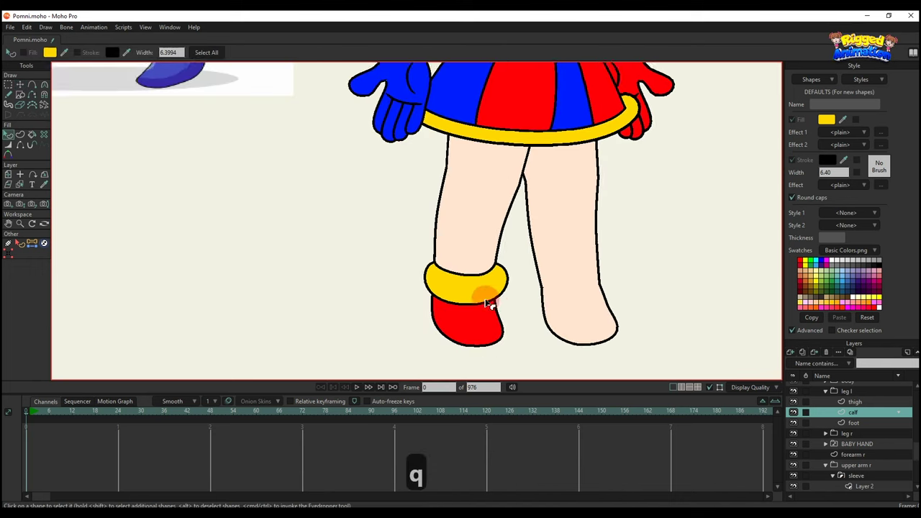
pyautogui.moveTo(490, 305); pyautogui.dragTo(517, 317)
pyautogui.scroll(3, 519, 316)
pyautogui.press('t')
pyautogui.press('q')
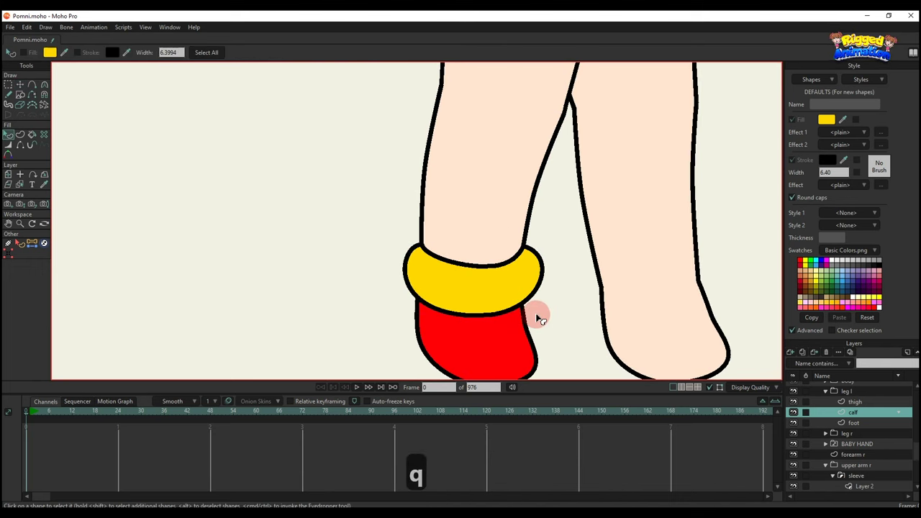
pyautogui.press('t')
pyautogui.press('q')
pyautogui.scroll(-4, 550, 322)
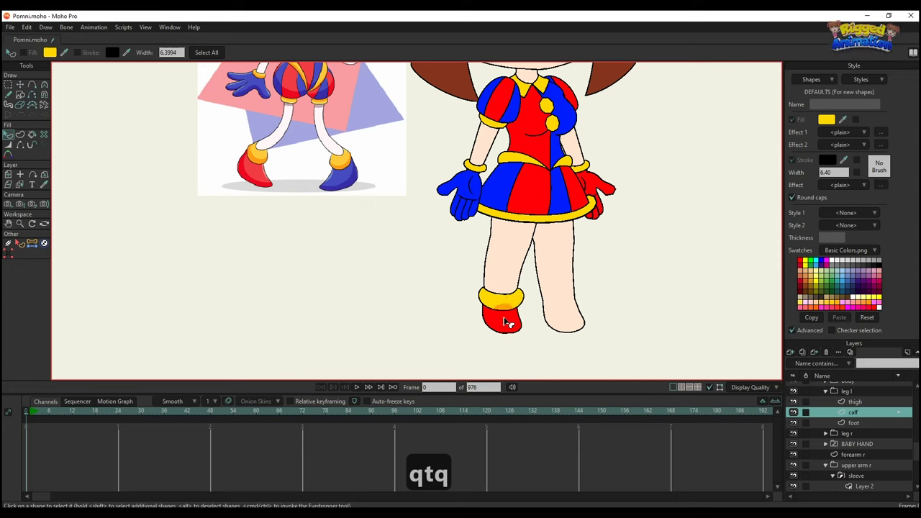
# Copy the yellow ankle cuff from leg l's calf layer, paste it into leg r's calf layer and fit it over the ankle
pyautogui.press('t')
pyautogui.scroll(3, 471, 308)
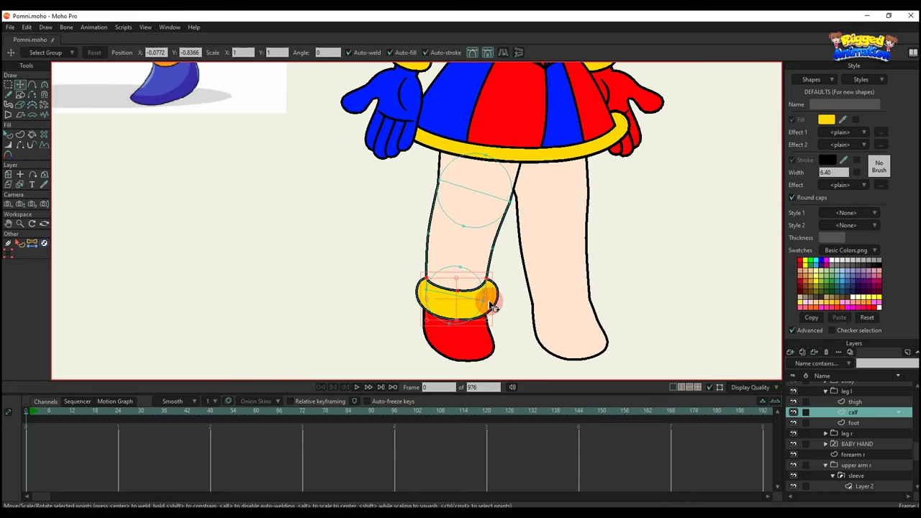
pyautogui.hotkey('ctrl', 'c')
pyautogui.keyDown('alt'); pyautogui.rightClick(564, 302); pyautogui.keyUp('alt')
pyautogui.scroll(3, 565, 302)
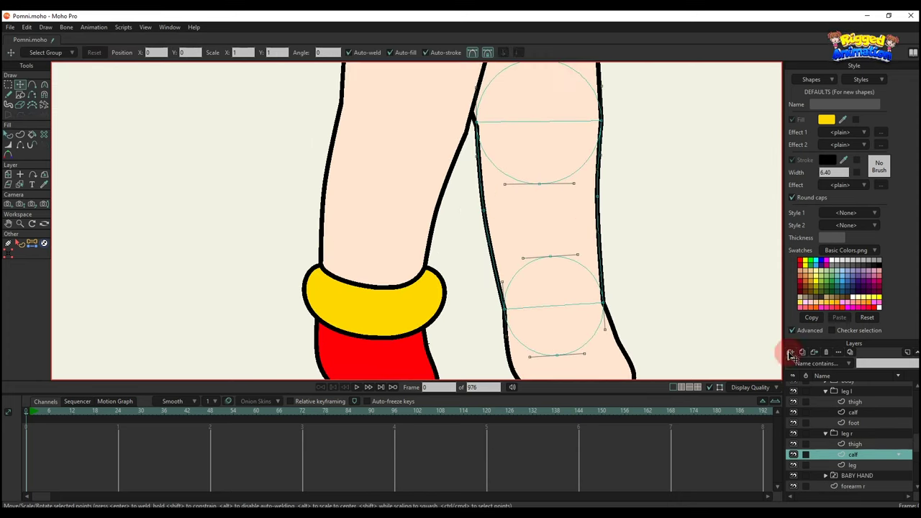
pyautogui.hotkey('ctrl', 'v')
pyautogui.moveTo(438, 321); pyautogui.dragTo(561, 290)
pyautogui.scroll(-2, 639, 304)
pyautogui.scroll(2, 639, 304)
pyautogui.scroll(-3, 496, 314)
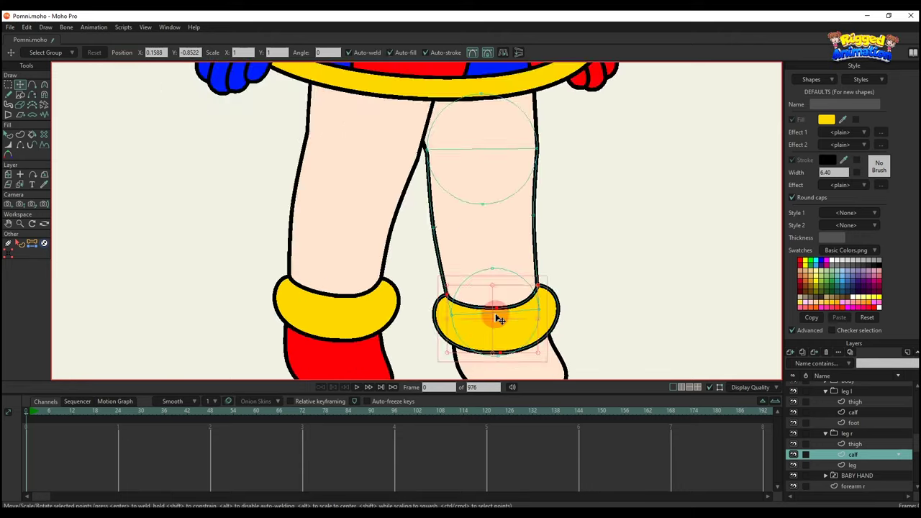
# Select the foot shape on leg r's leg layer and fill it with the skirt's blue
pyautogui.press('q')
pyautogui.scroll(3, 506, 338)
pyautogui.click(520, 294)
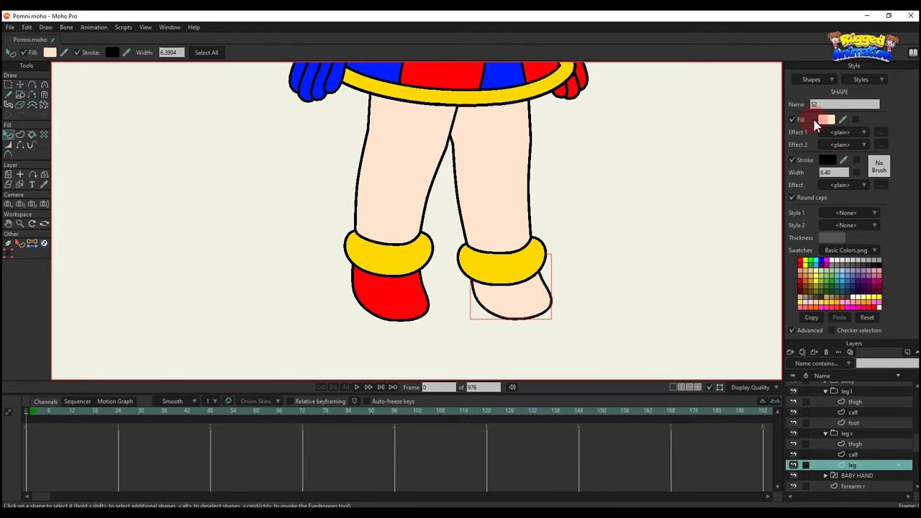
pyautogui.keyDown('ctrl'); pyautogui.click(513, 72); pyautogui.keyUp('ctrl')
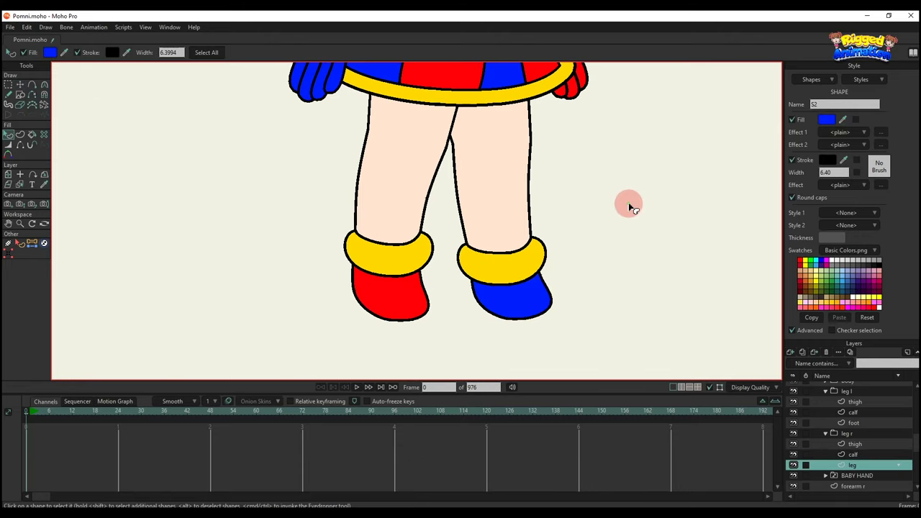
# Select the skin-coloured ankle shape on leg r's leg layer and fill it with the same blue as the shoe
pyautogui.scroll(2, 500, 261)
pyautogui.click(520, 233)
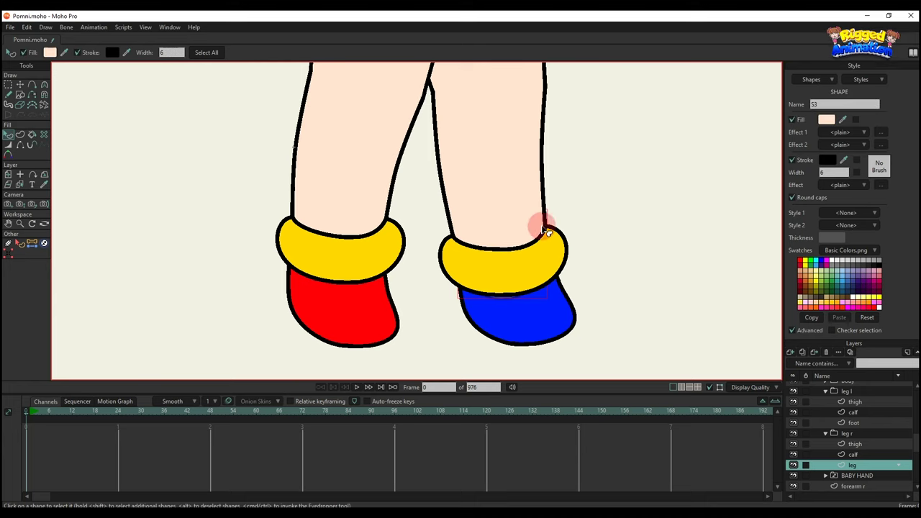
pyautogui.click(646, 263)
pyautogui.scroll(-2, 619, 261)
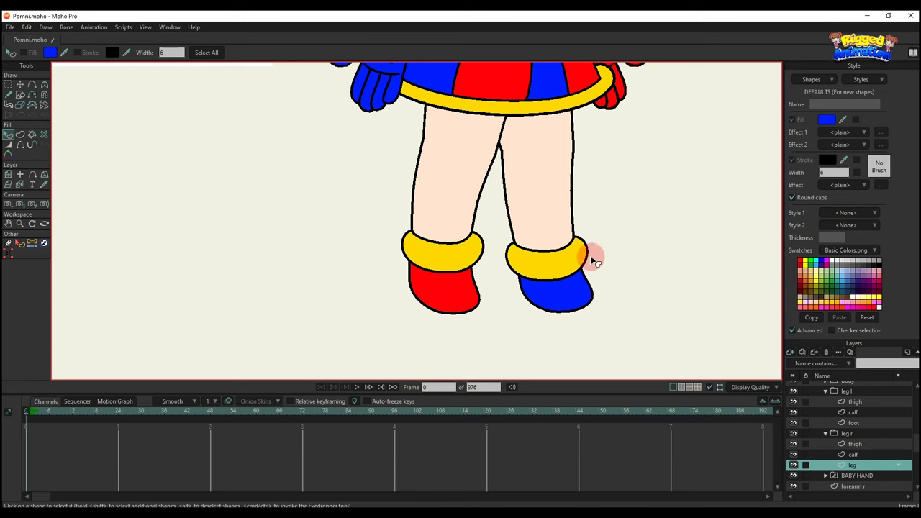
# Check the cuff over the blue shoe, hide the reference image 1.png and view the whole character with the Pomni layer selected
pyautogui.scroll(2, 594, 262)
pyautogui.press('t')
pyautogui.click(562, 258)
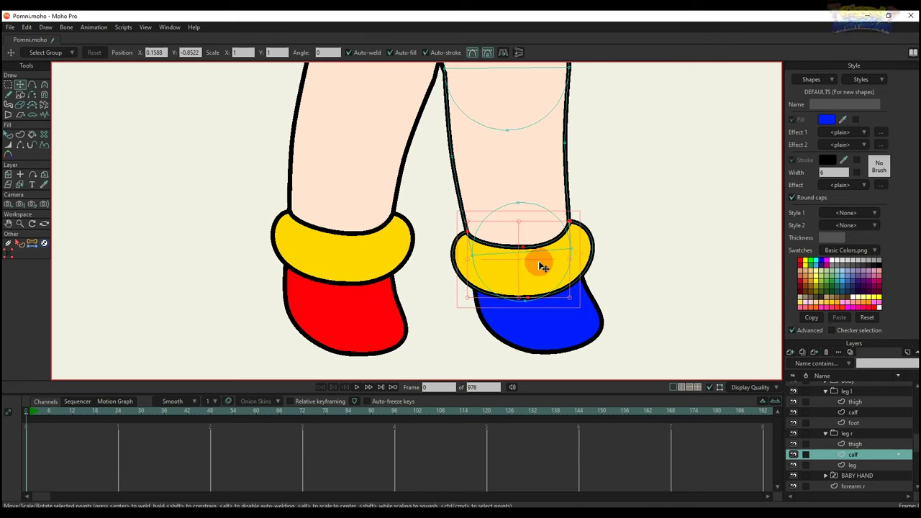
pyautogui.moveTo(541, 263); pyautogui.dragTo(544, 343)
pyautogui.scroll(-2, 541, 256)
pyautogui.press('q')
pyautogui.scroll(-5, 545, 345)
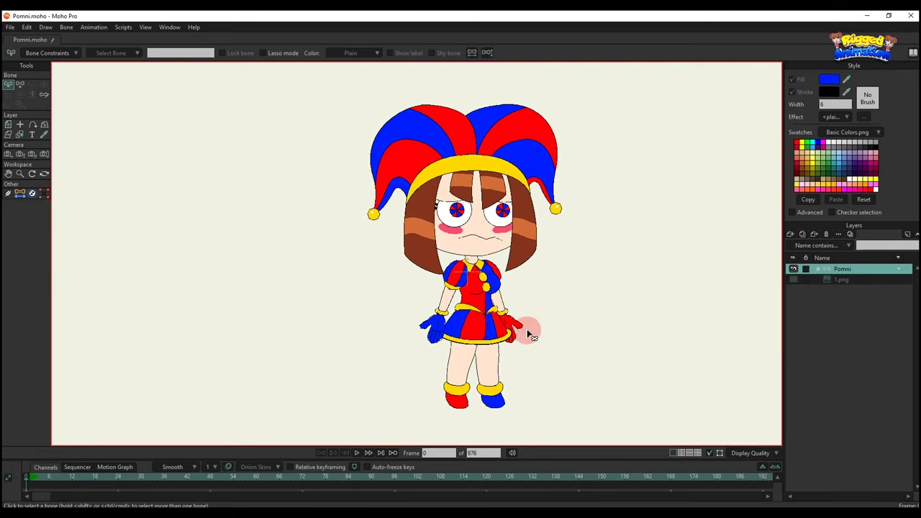
pyautogui.moveTo(524, 329); pyautogui.dragTo(495, 318)
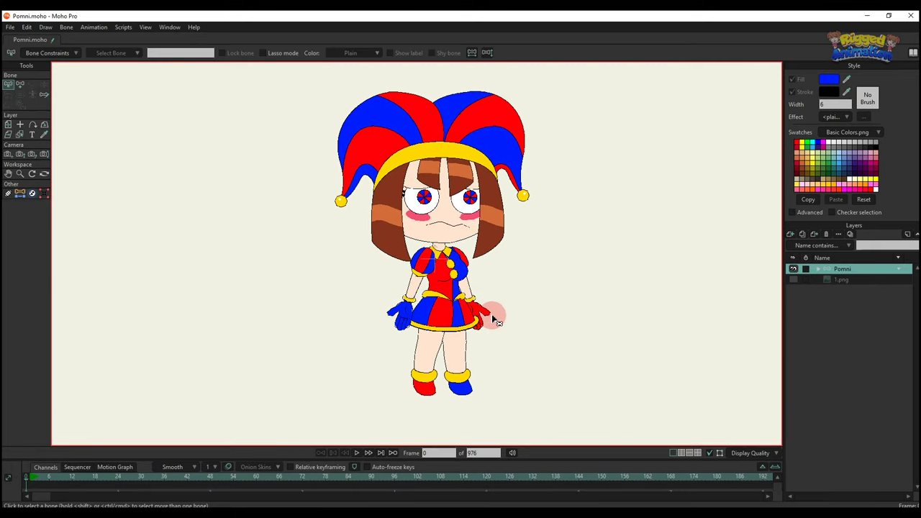